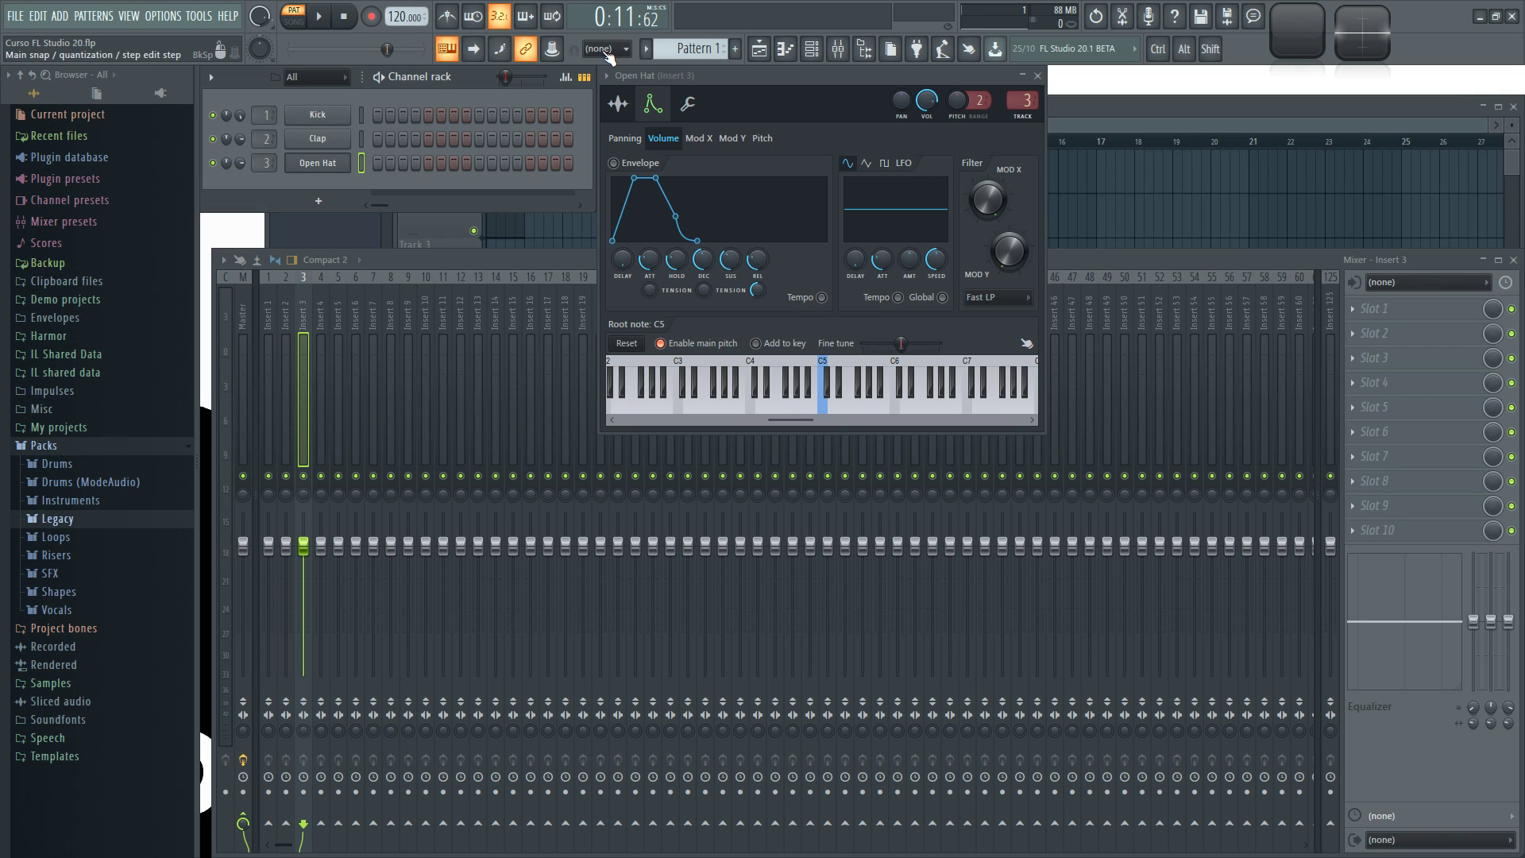
Step: Review the sample settings of the Kick, Clap and Open Hat channels one after another
{"action": "left_click", "coordinate": [319, 116]}
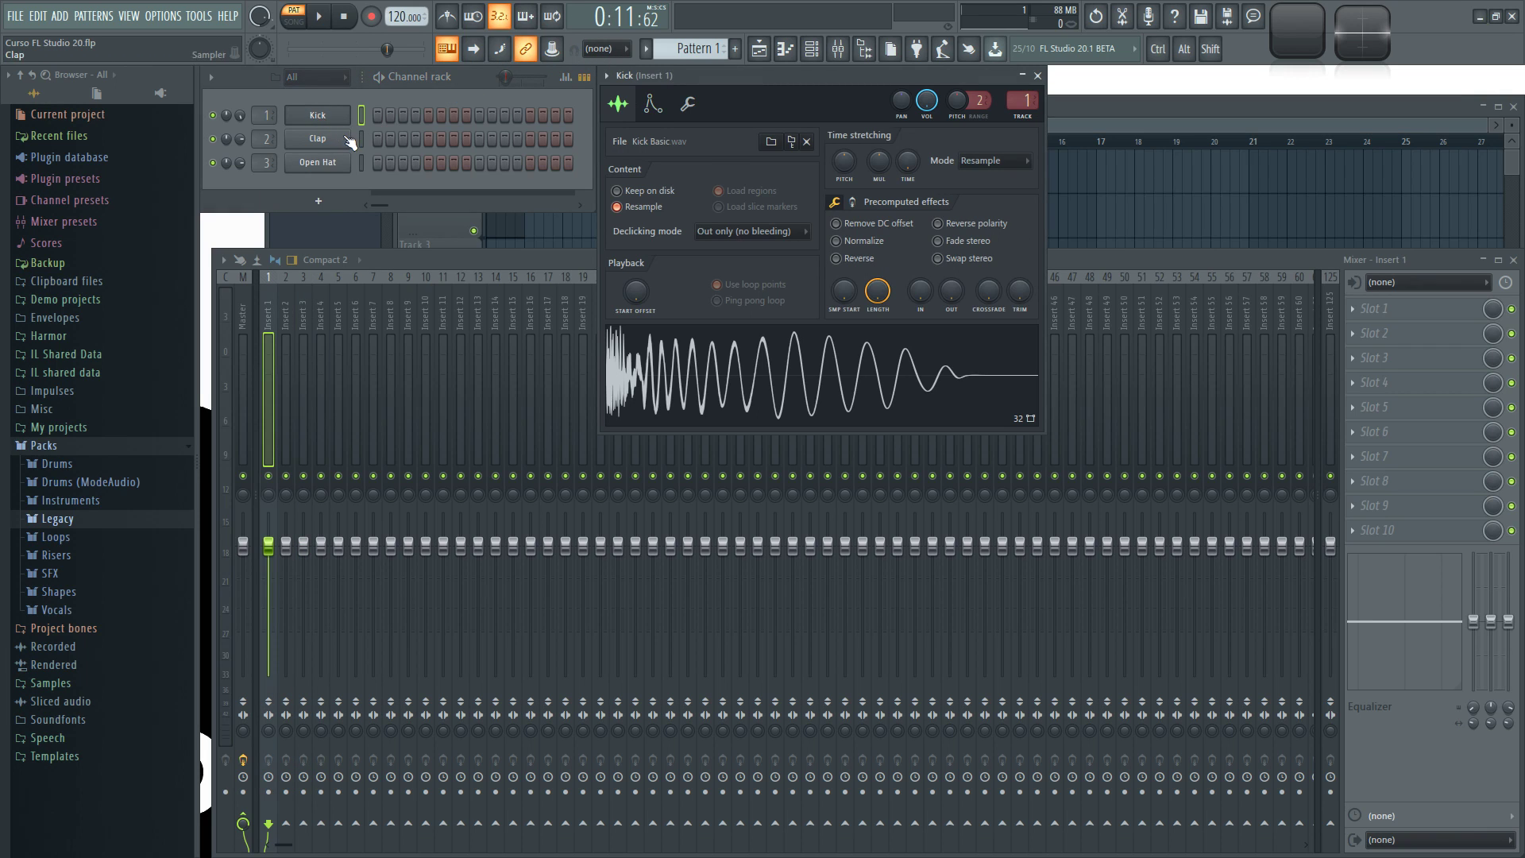
{"action": "left_click", "coordinate": [347, 140]}
{"action": "left_click", "coordinate": [617, 104]}
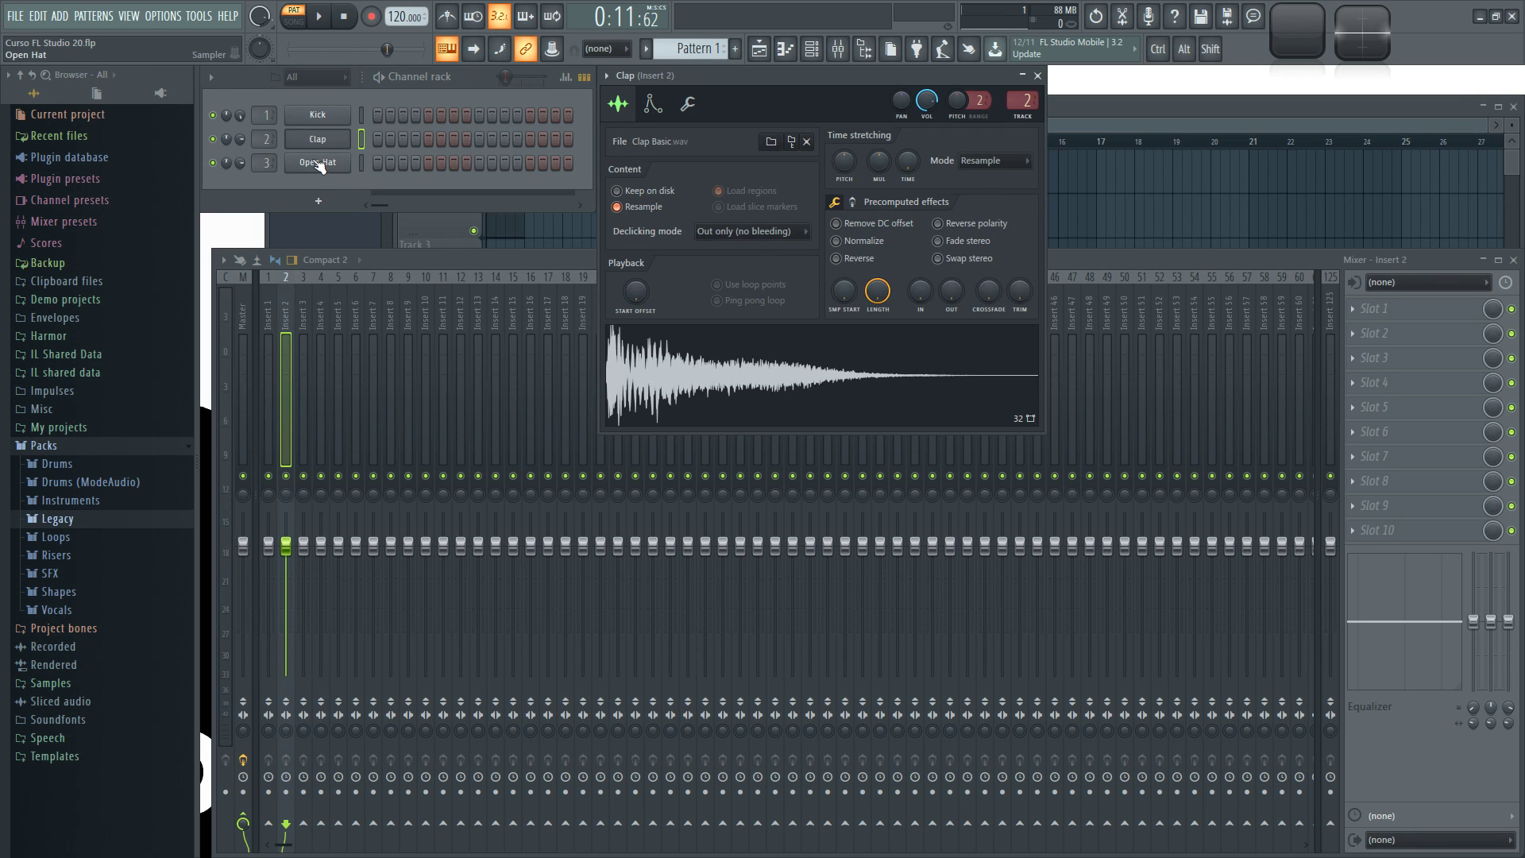
{"action": "left_click", "coordinate": [319, 165]}
{"action": "left_click", "coordinate": [619, 104]}
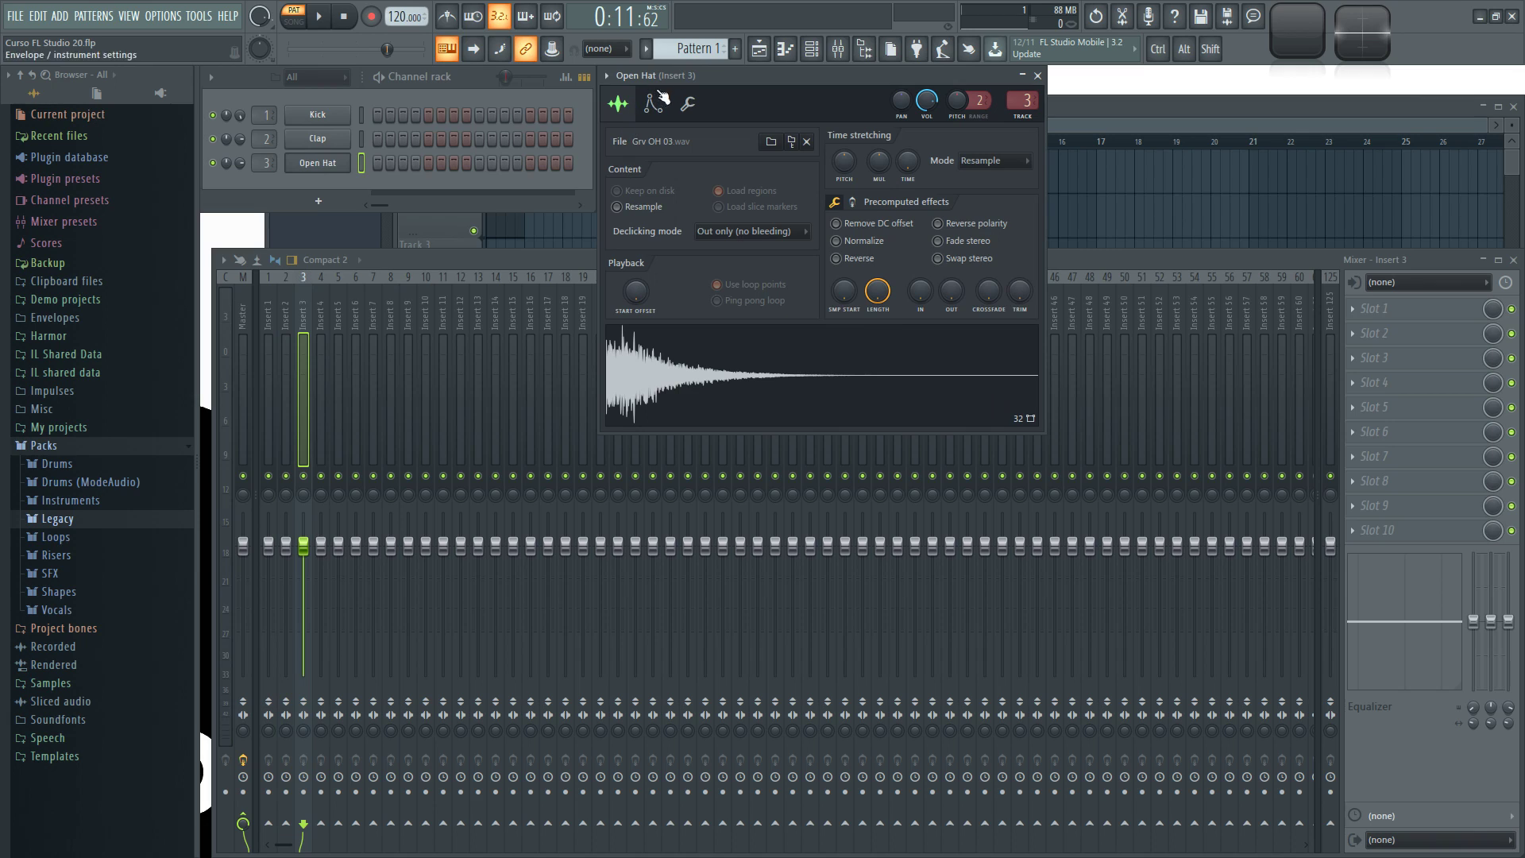
Step: Add the 707 Crash sample from Packs > Drums > Cymbals to the channel rack as a channel after Open Hat
{"action": "left_click", "coordinate": [89, 467]}
{"action": "left_click", "coordinate": [75, 482]}
{"action": "left_click_drag", "start_coordinate": [79, 499], "coordinate": [306, 191]}
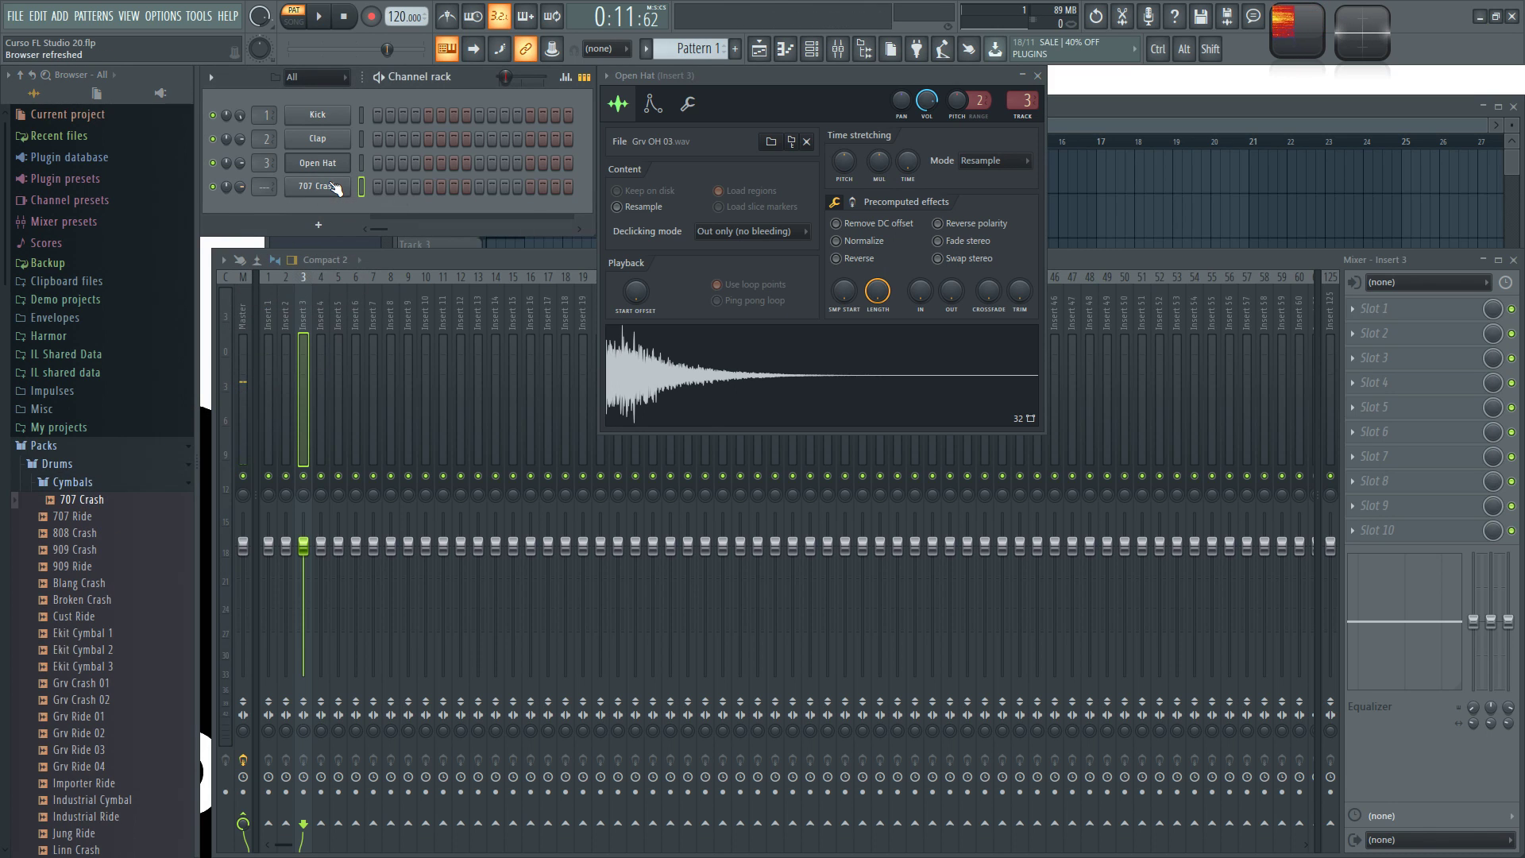
Step: Examine the 707 Crash channel's sample, envelope and miscellaneous settings pages, with its window placed beside the channel rack
{"action": "left_click", "coordinate": [322, 187]}
{"action": "left_click", "coordinate": [366, 279]}
{"action": "left_click", "coordinate": [401, 280]}
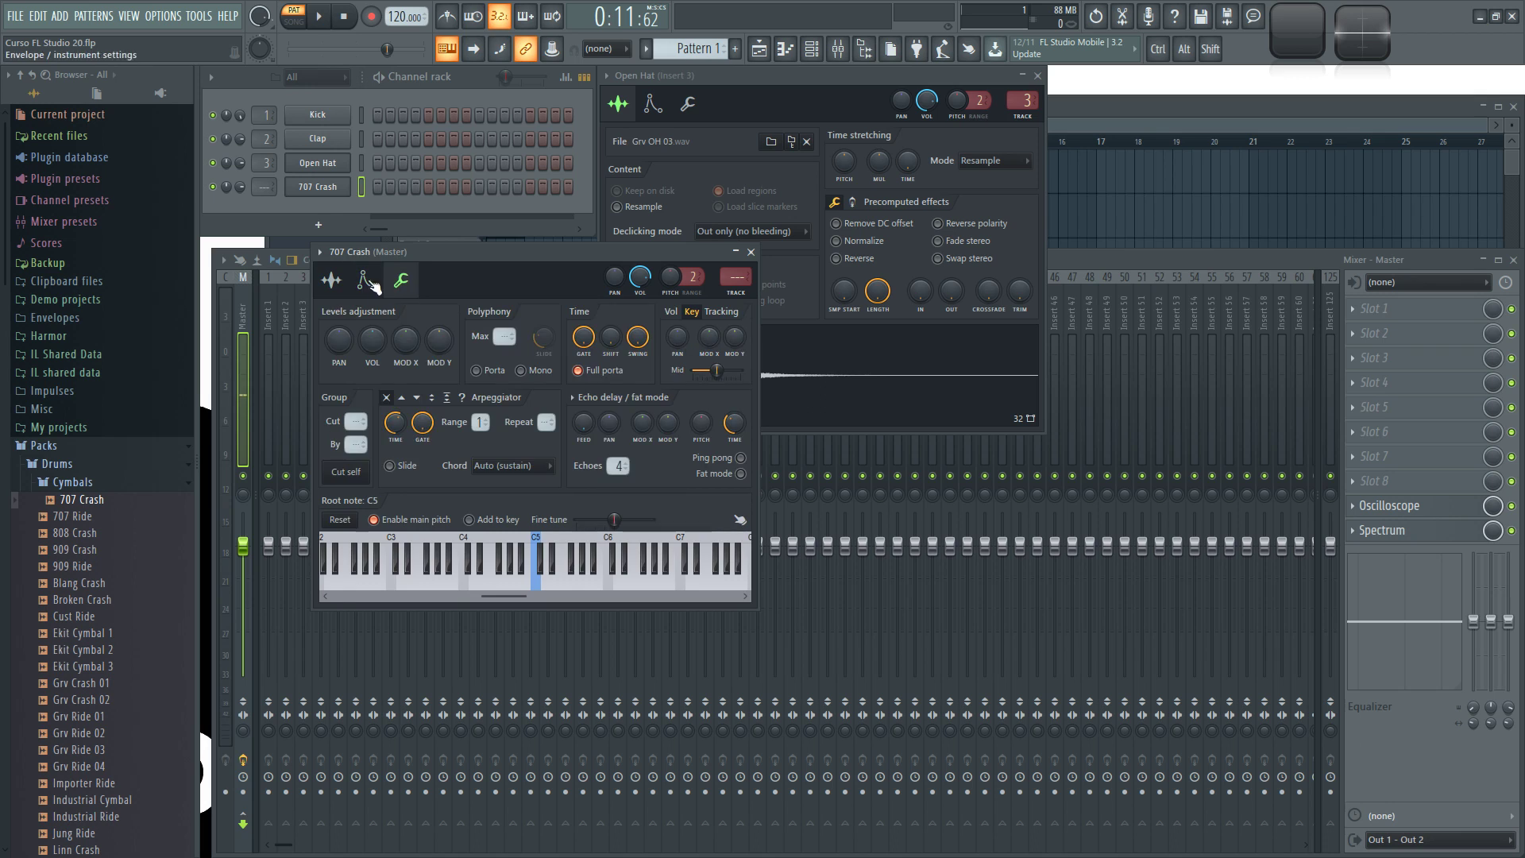
{"action": "left_click", "coordinate": [331, 280]}
{"action": "left_click_drag", "start_coordinate": [456, 252], "coordinate": [728, 82]}
{"action": "left_click", "coordinate": [653, 103]}
{"action": "left_click", "coordinate": [688, 103]}
{"action": "left_click", "coordinate": [653, 103]}
{"action": "left_click", "coordinate": [687, 103]}
{"action": "left_click", "coordinate": [618, 103]}
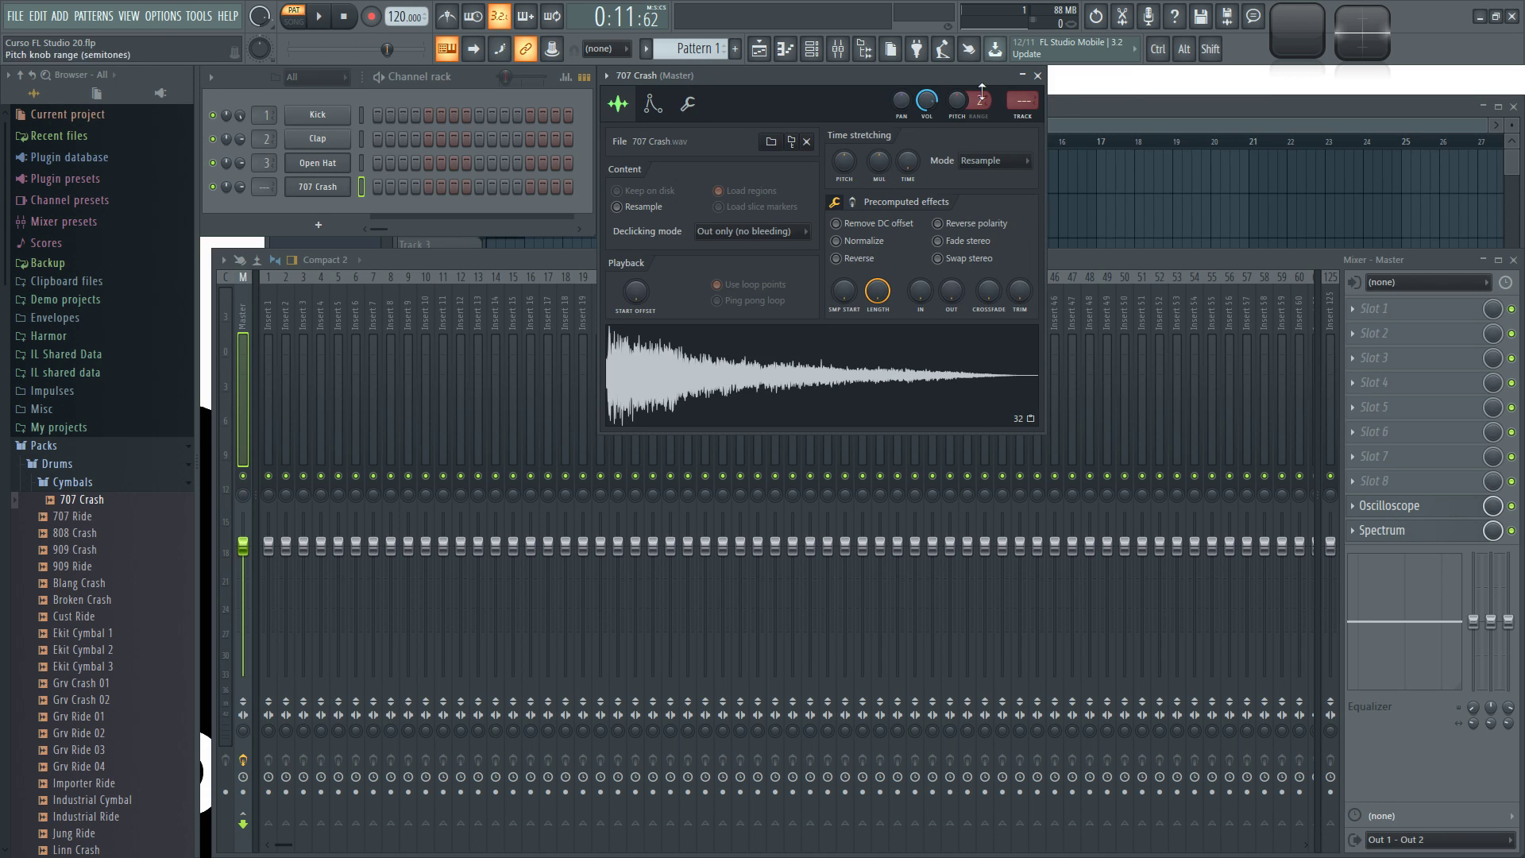
Step: Close the 707 Crash settings and delete its channel from the channel rack
{"action": "left_click", "coordinate": [1039, 77]}
{"action": "right_click", "coordinate": [318, 186]}
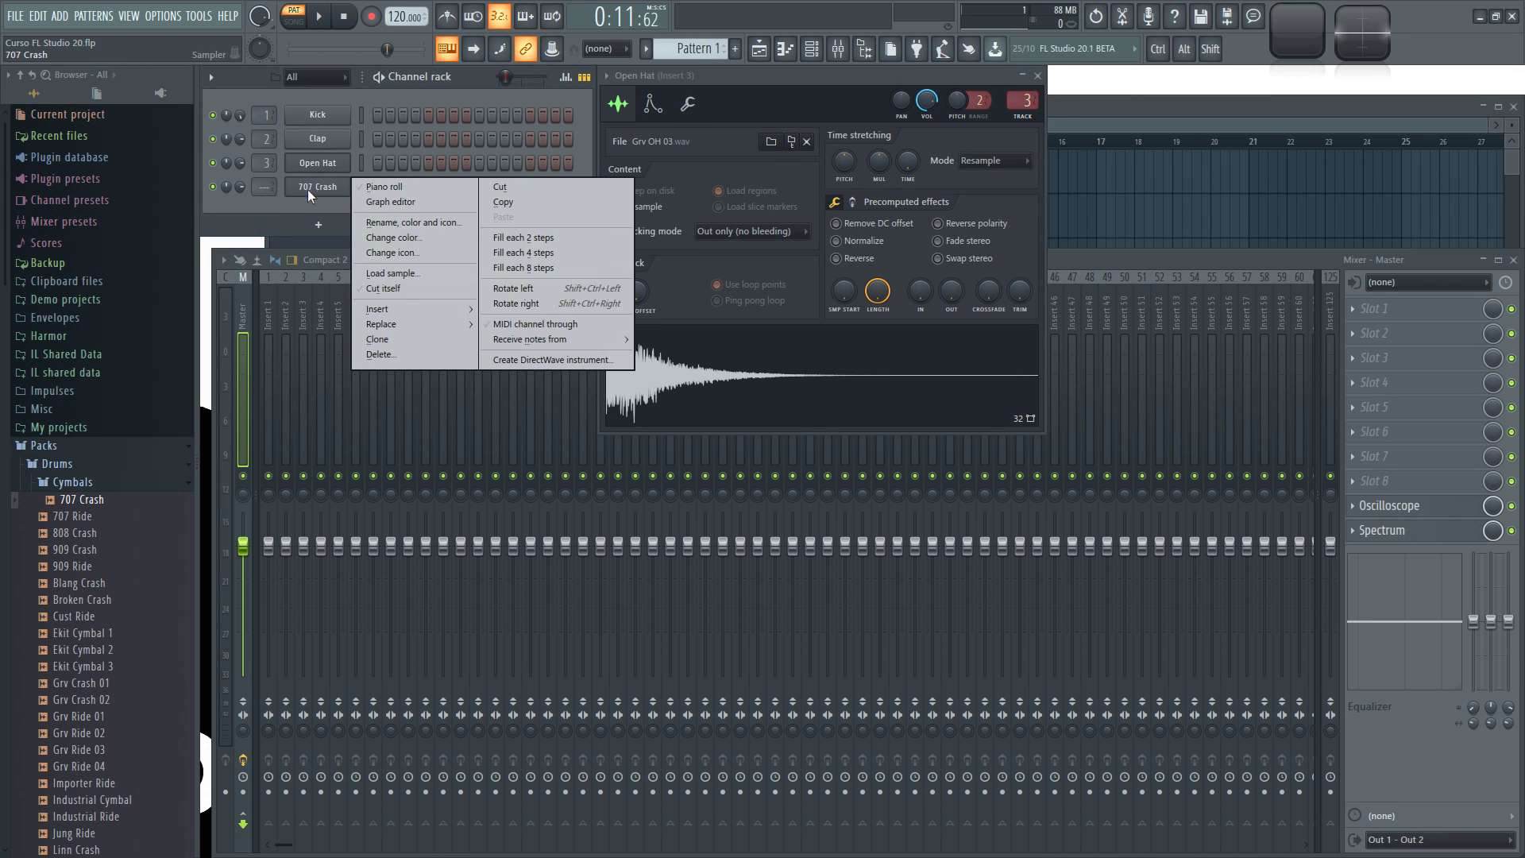
{"action": "left_click", "coordinate": [380, 354]}
{"action": "left_click", "coordinate": [842, 479]}
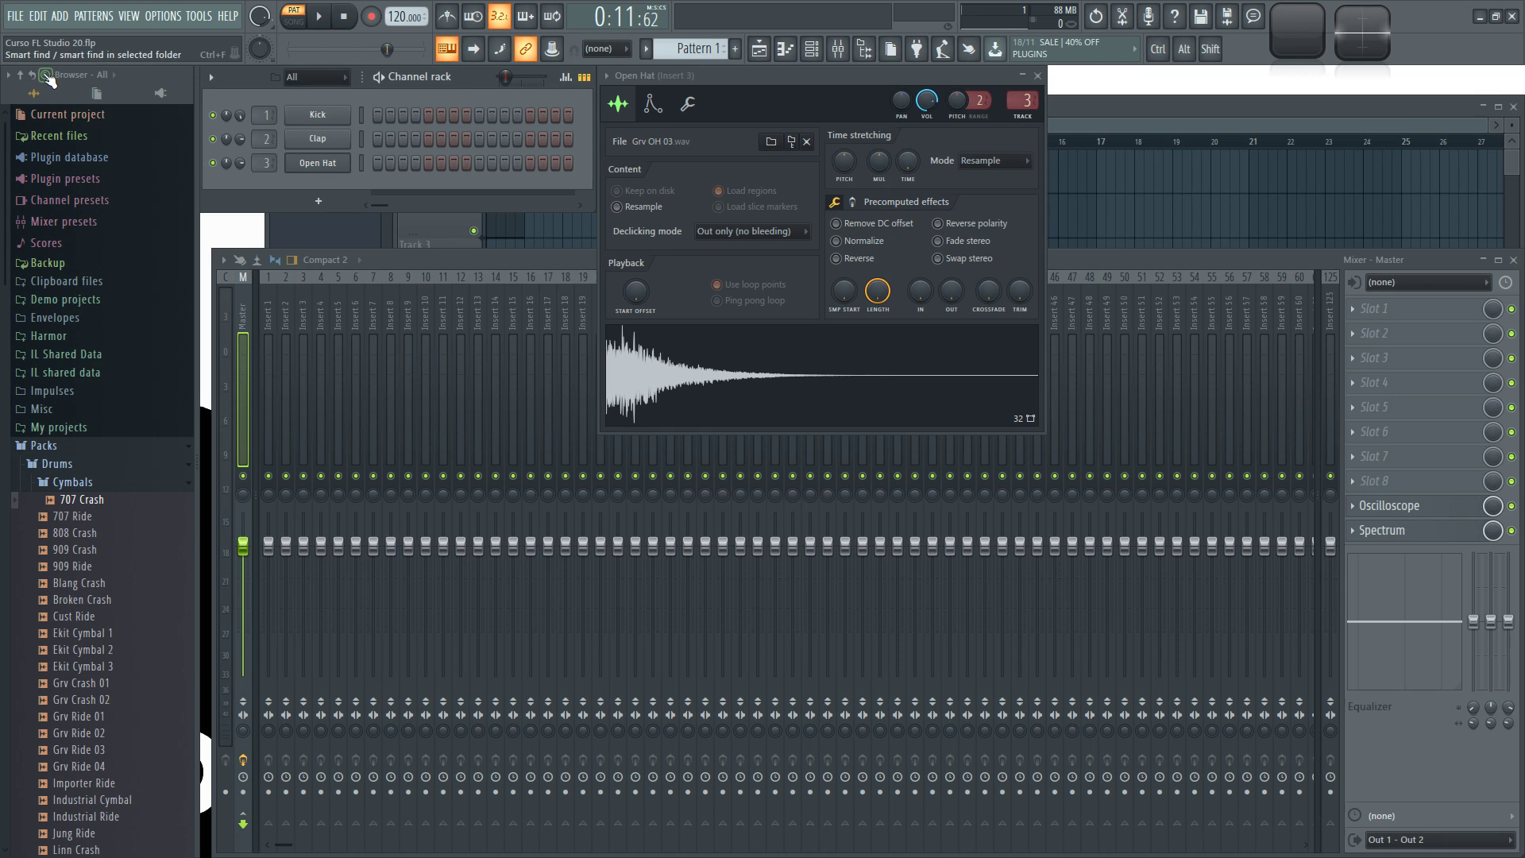
Step: Examine the Open Hat channel's sample, envelope and miscellaneous settings pages, finishing on the envelope page
{"action": "left_click", "coordinate": [654, 105]}
{"action": "left_click", "coordinate": [686, 105]}
{"action": "left_click", "coordinate": [652, 104]}
{"action": "left_click", "coordinate": [621, 106]}
{"action": "left_click", "coordinate": [651, 105]}
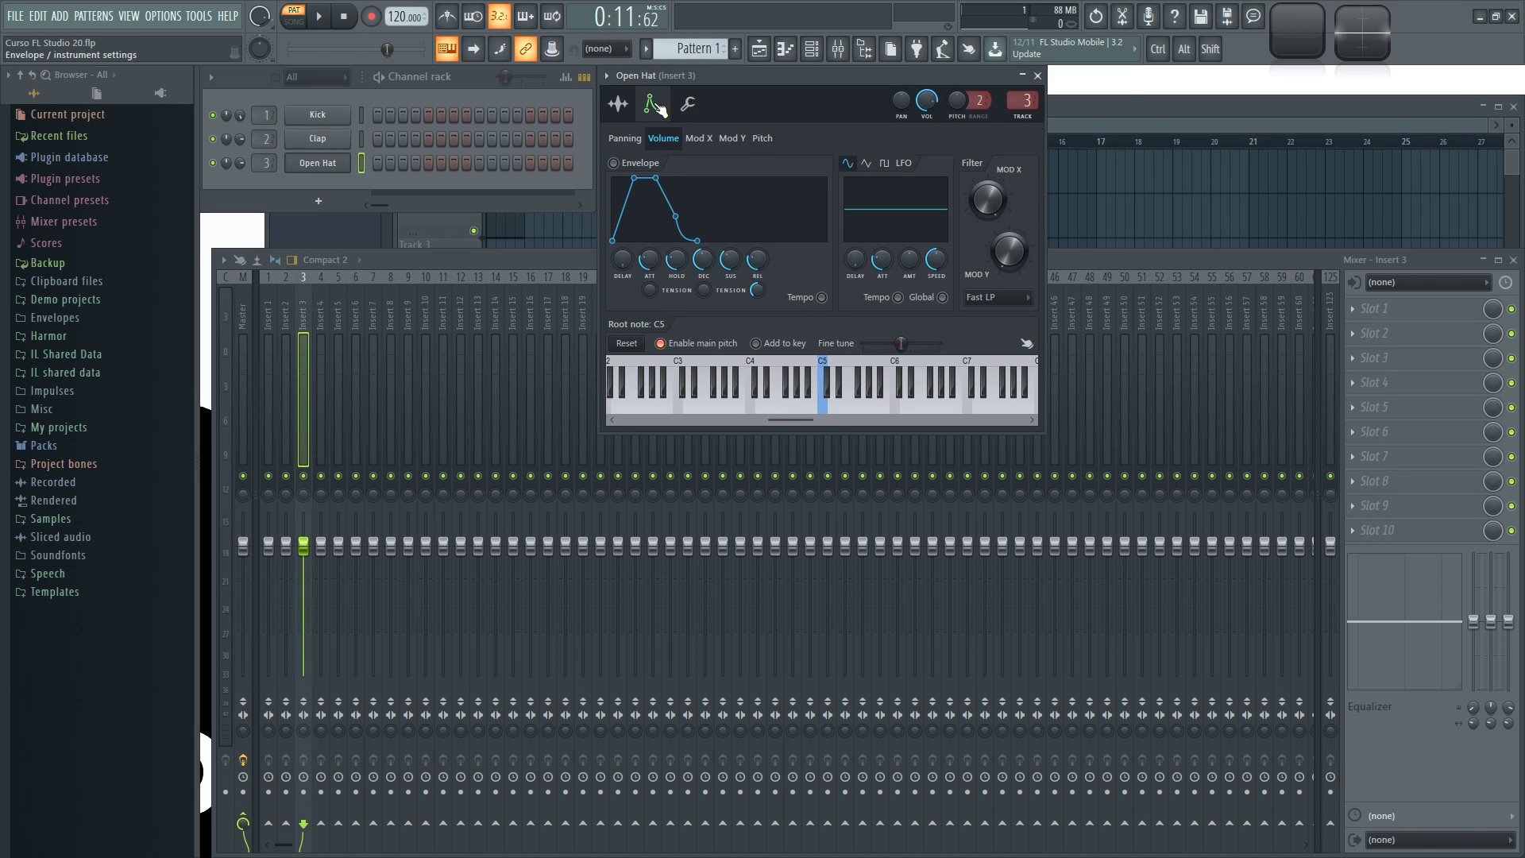
{"action": "left_click", "coordinate": [688, 105]}
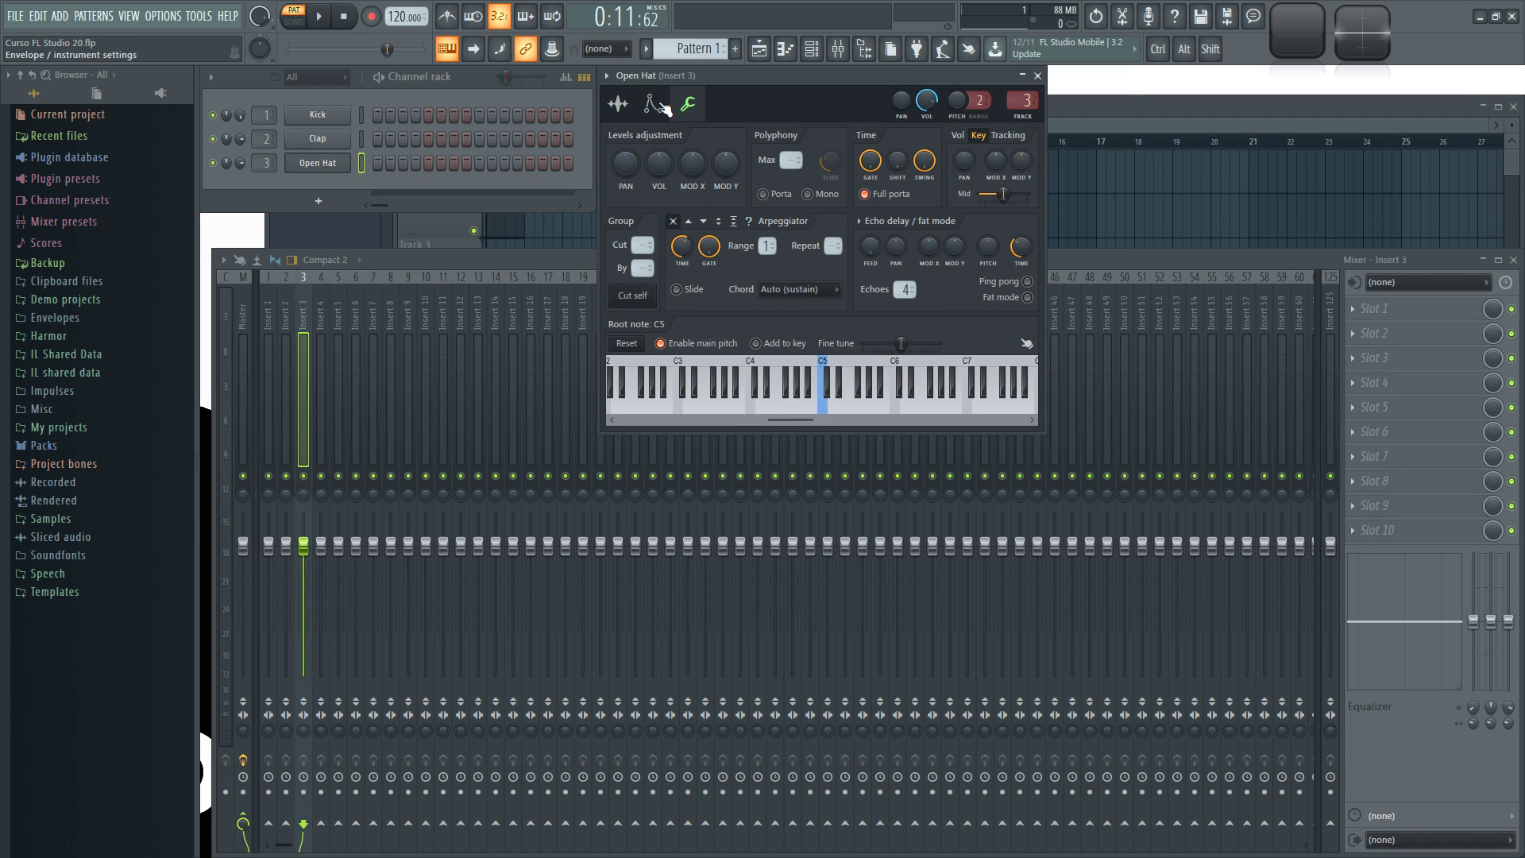
{"action": "left_click", "coordinate": [662, 107]}
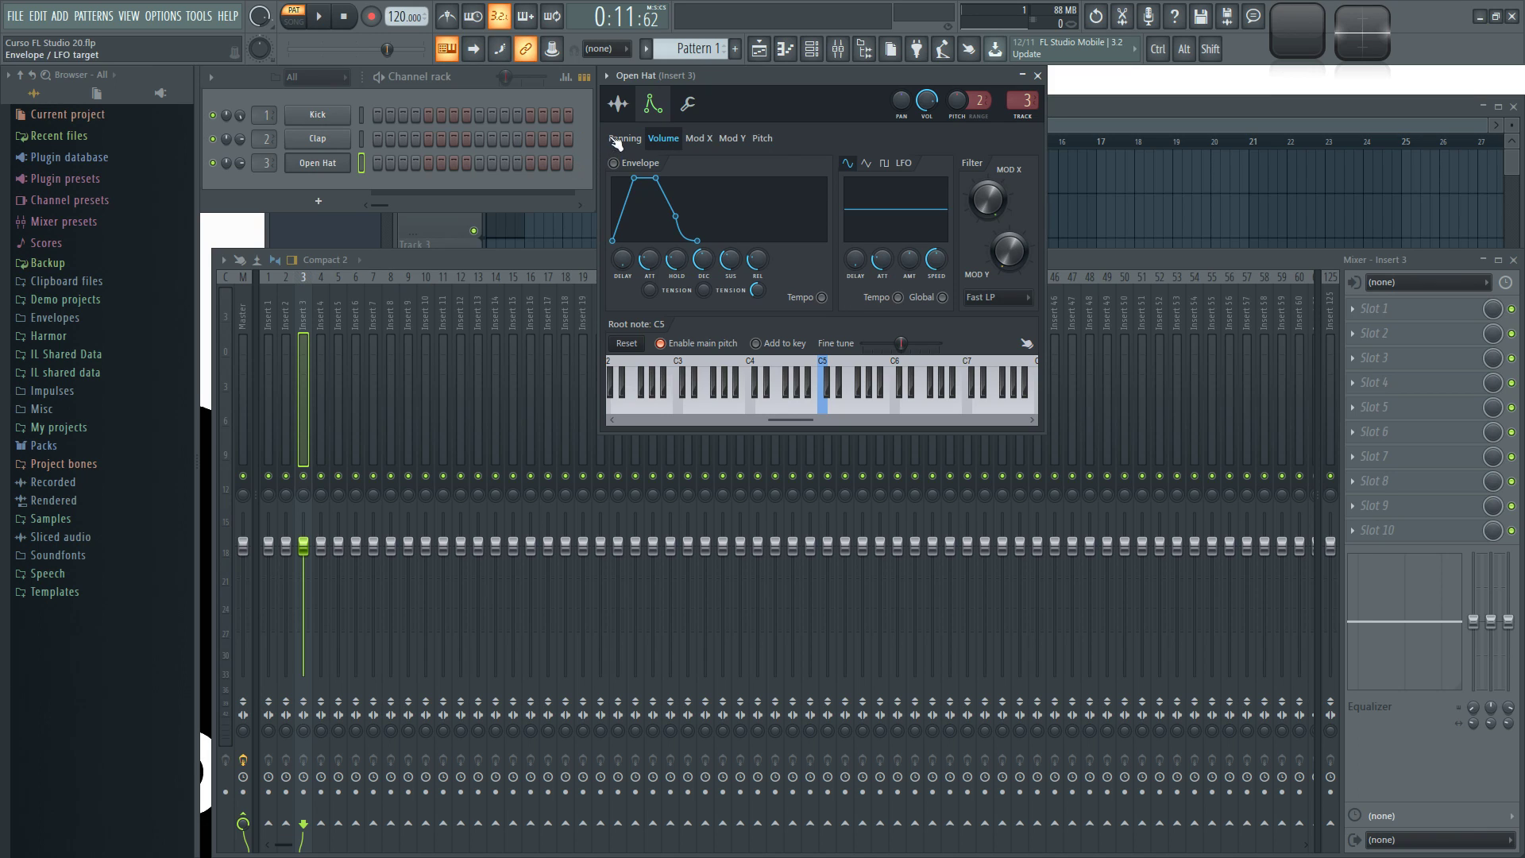
{"action": "left_click", "coordinate": [618, 104]}
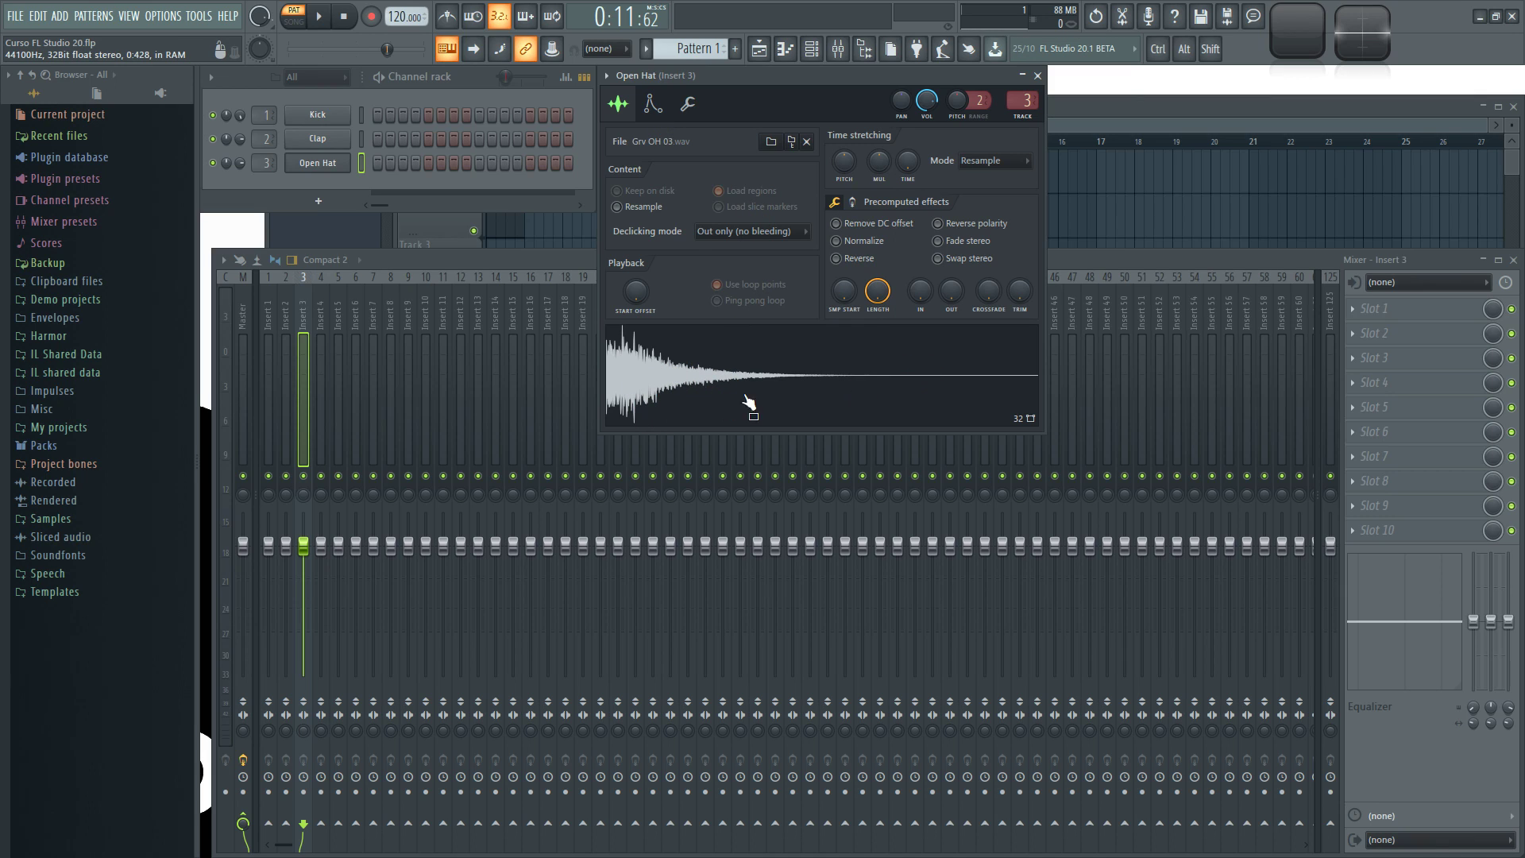
{"action": "left_click", "coordinate": [653, 107]}
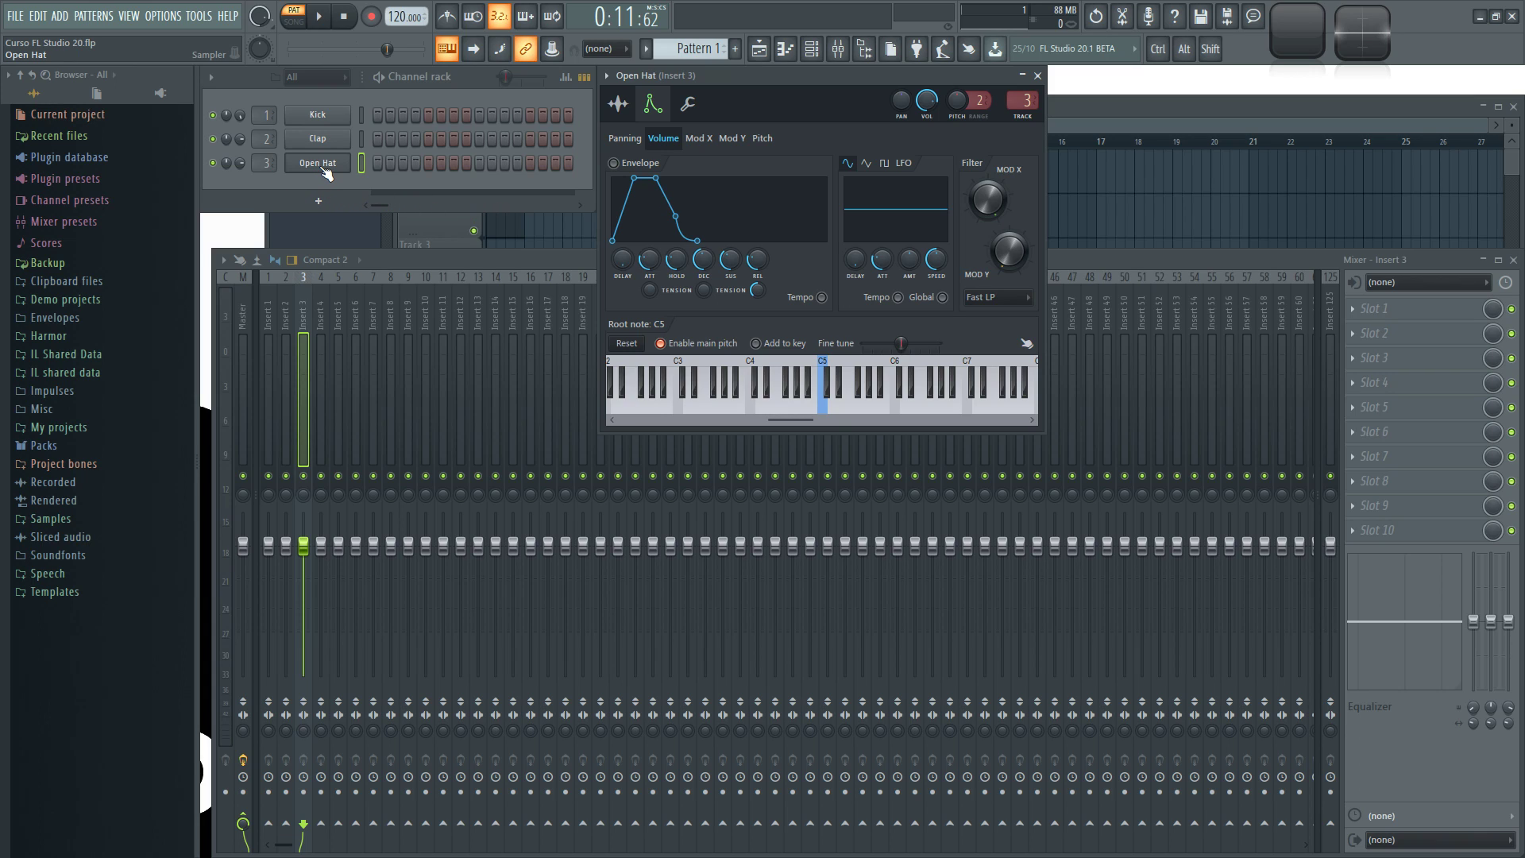
Step: Audition the Open Hat, Clap and Kick sounds by selecting each channel and playing a note
{"action": "key", "text": "q"}
{"action": "left_click", "coordinate": [360, 138]}
{"action": "key", "text": "q"}
{"action": "left_click", "coordinate": [362, 115]}
{"action": "key", "text": "q"}
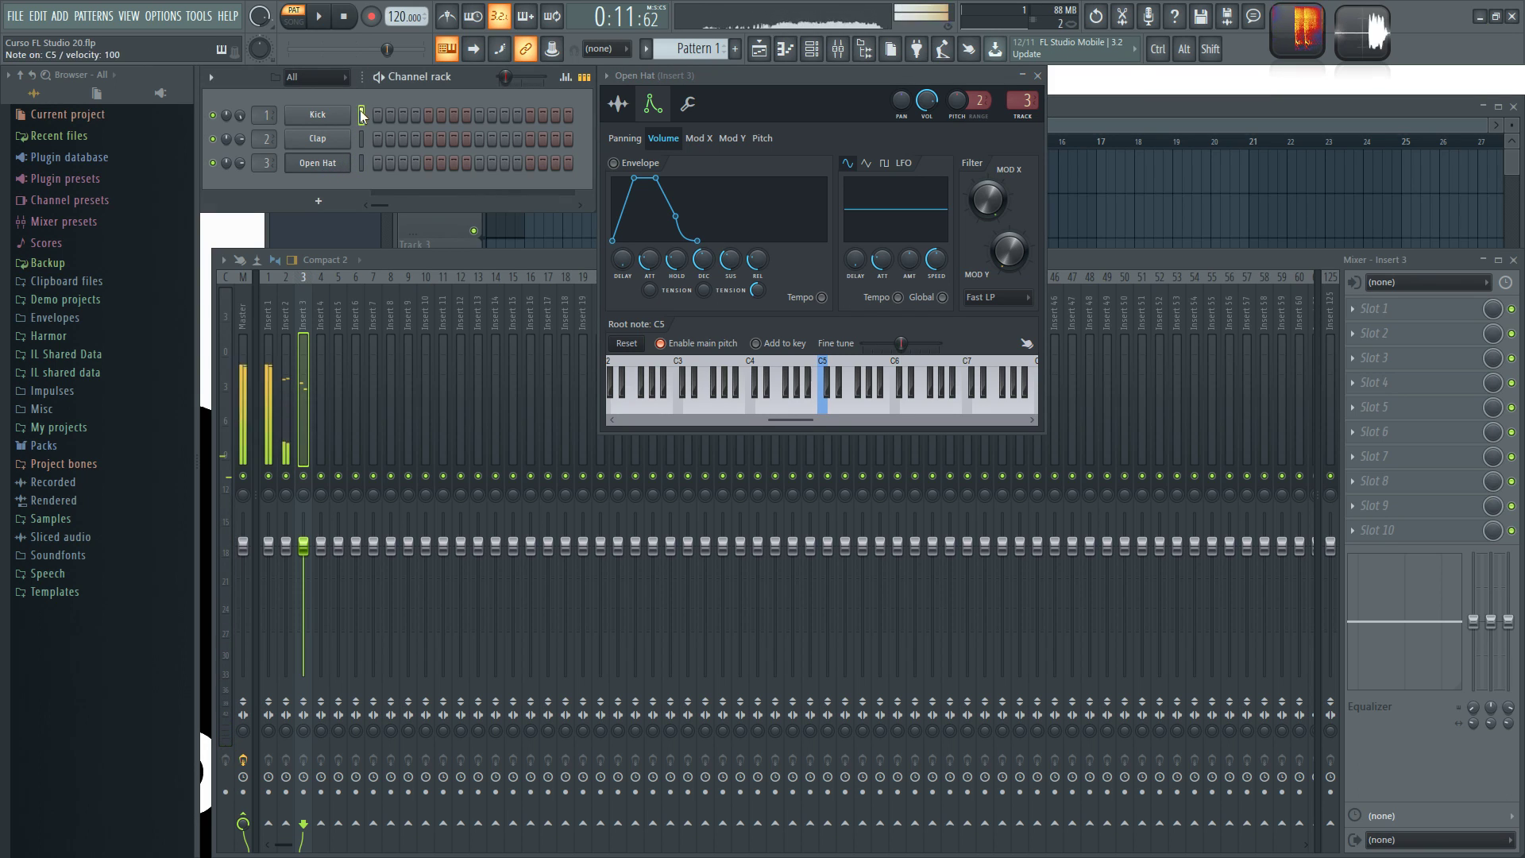
Step: Insert a 3x Osc channel before Open Hat and place its window beside the channel rack
{"action": "right_click", "coordinate": [334, 168]}
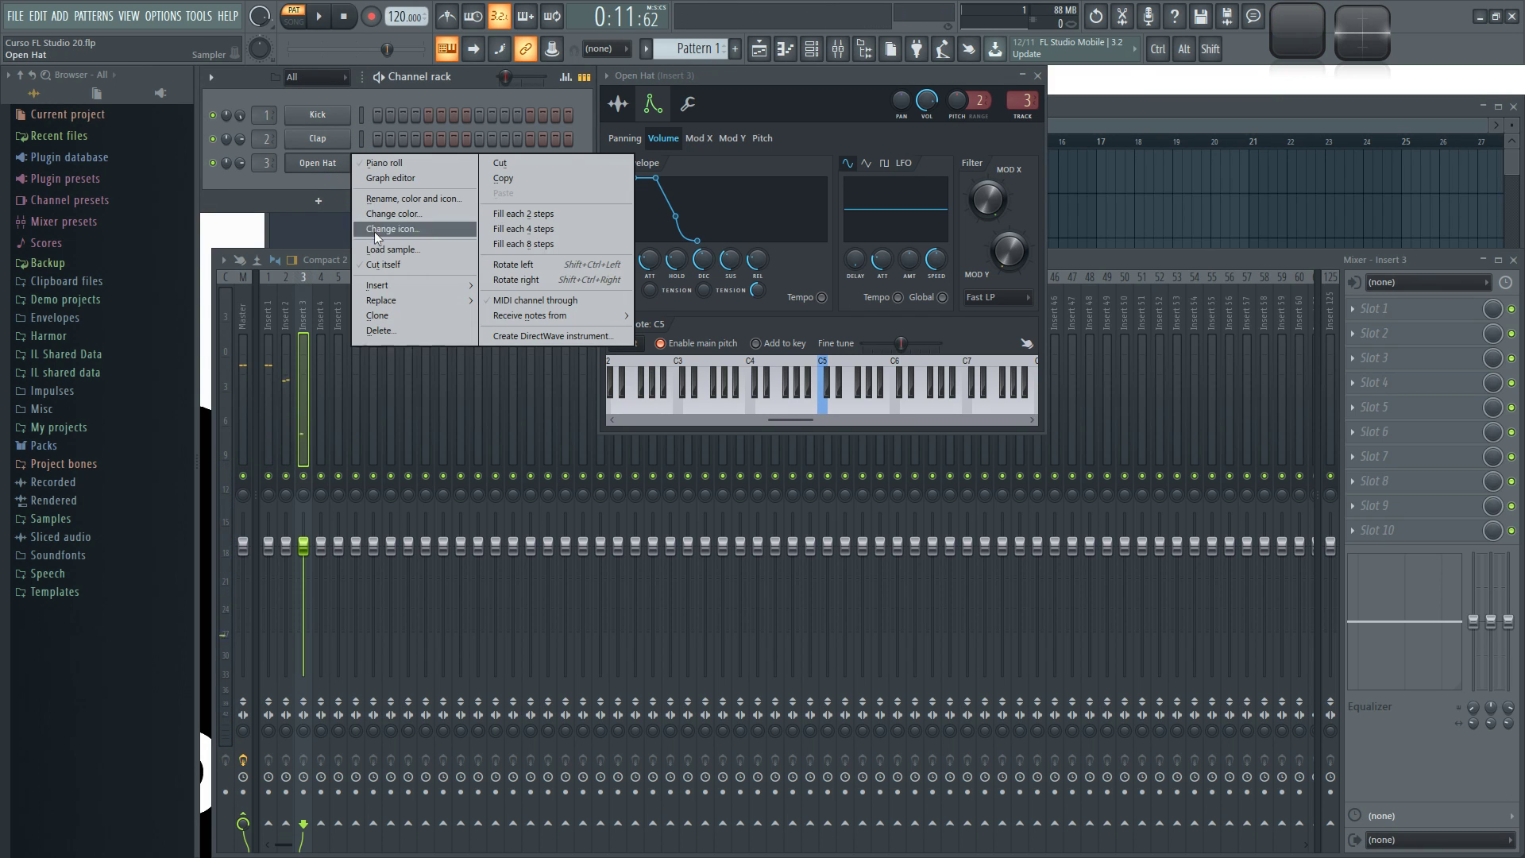
{"action": "mouse_move", "coordinate": [431, 286]}
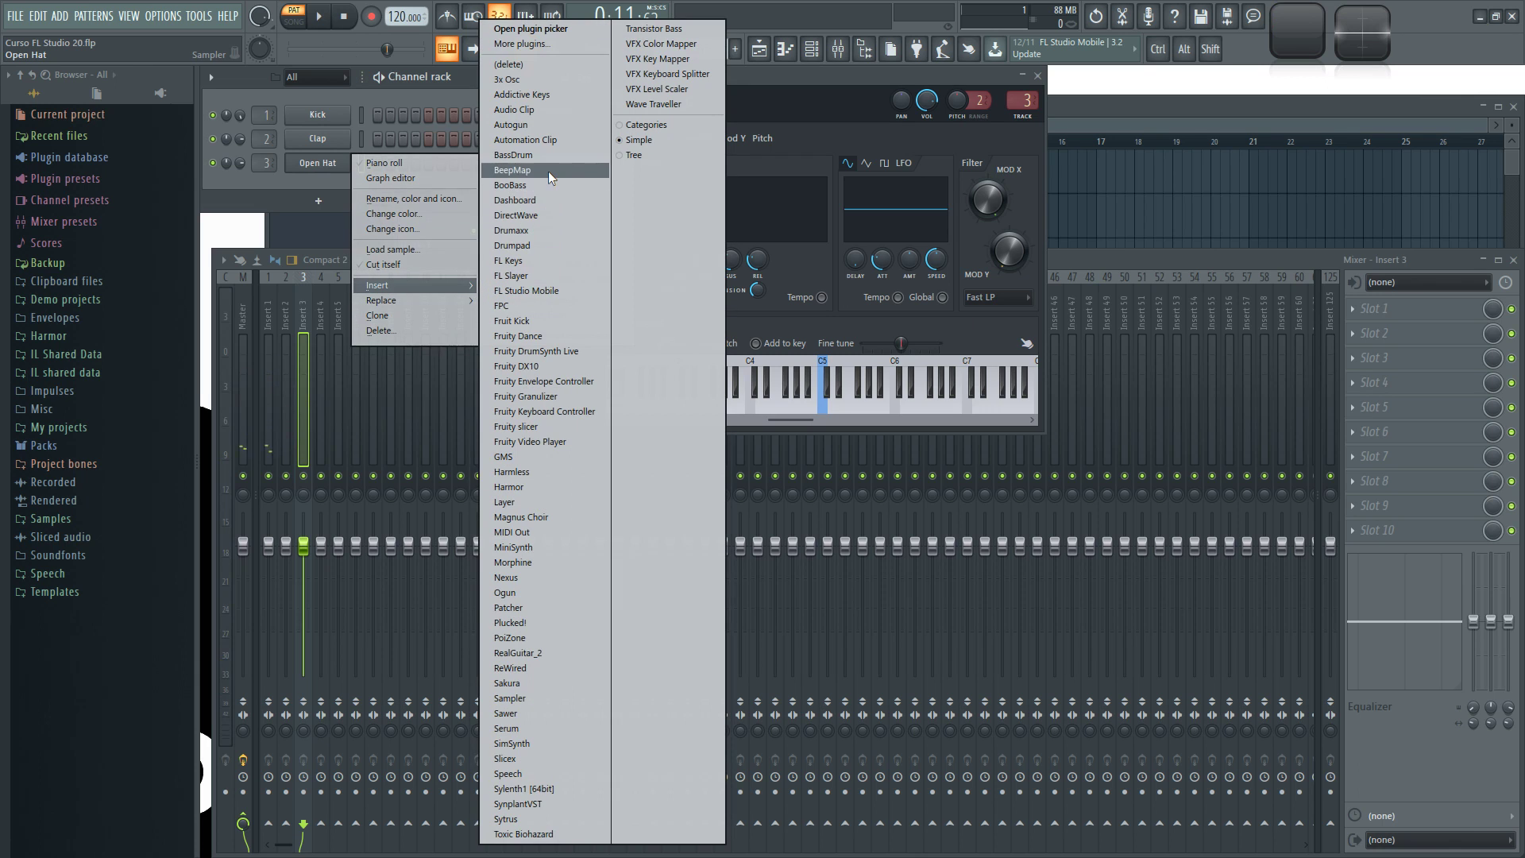
{"action": "left_click", "coordinate": [528, 78]}
{"action": "left_click_drag", "start_coordinate": [498, 276], "coordinate": [828, 80]}
{"action": "left_click", "coordinate": [1037, 77]}
{"action": "left_click", "coordinate": [1037, 76]}
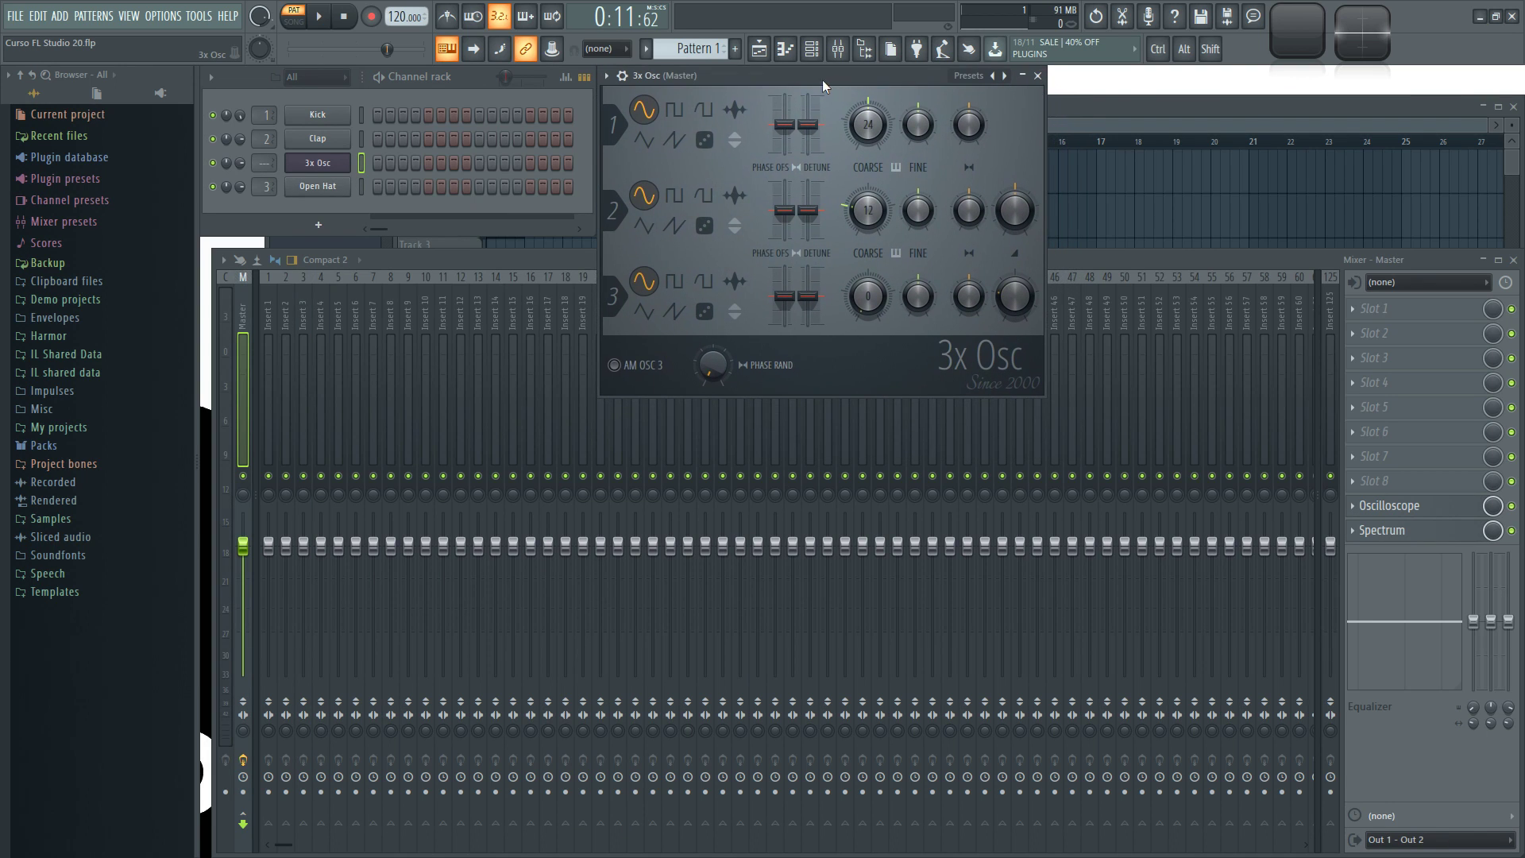
Step: Show 3x Osc's detailed settings and set the coarse pitch to 12 on oscillator 1 and 0 on oscillator 2
{"action": "left_click", "coordinate": [623, 76]}
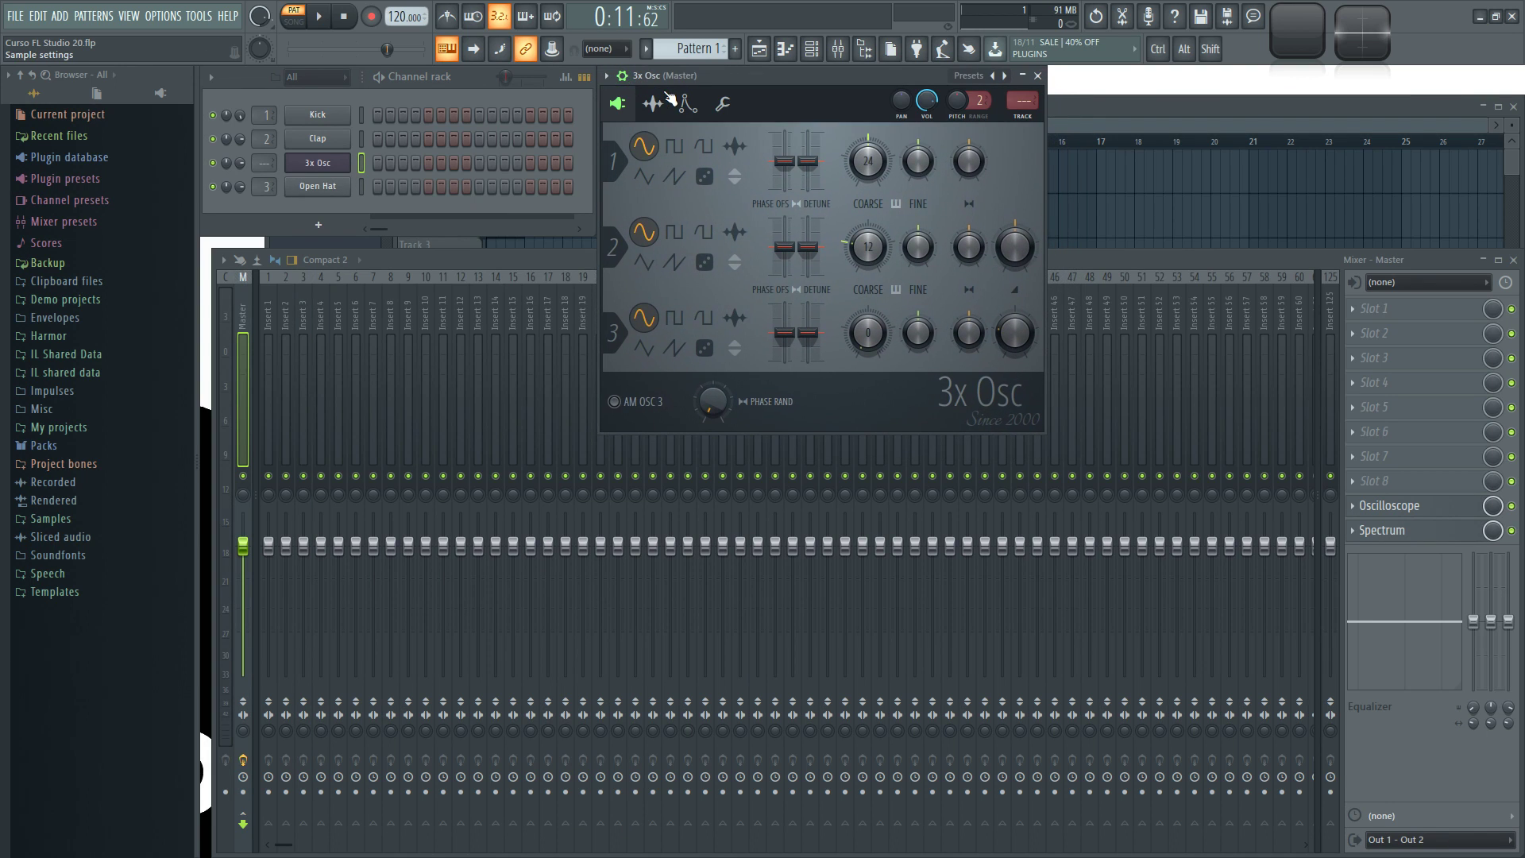
{"action": "left_click_drag", "start_coordinate": [869, 163], "coordinate": [868, 310]}
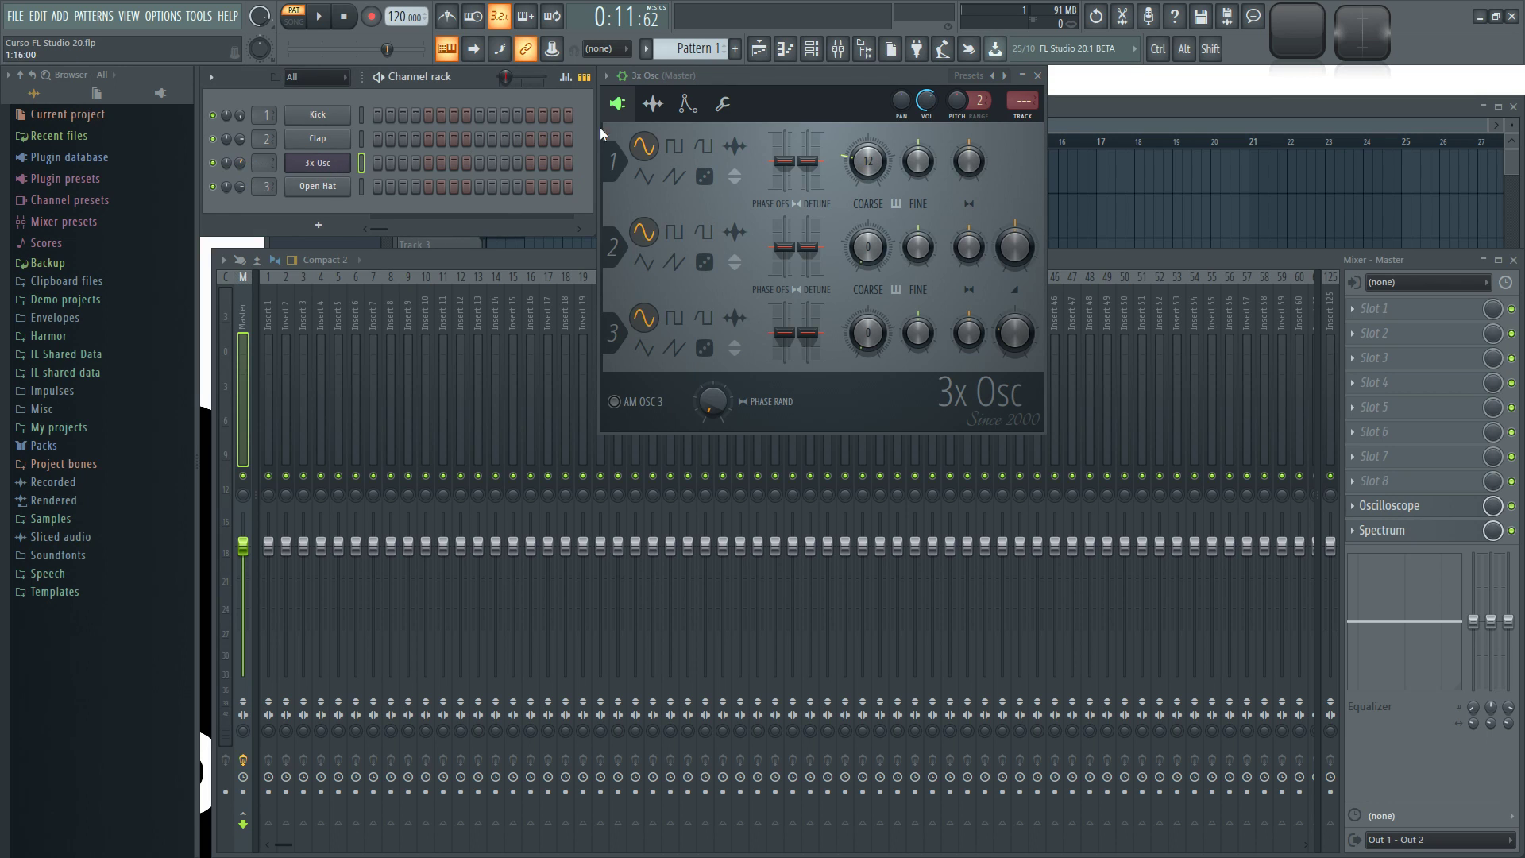
{"action": "key", "text": "z"}
Step: Review 3x Osc's sample, envelope and miscellaneous pages, collapsing and reopening the detailed settings, and finish on the envelope page
{"action": "left_click", "coordinate": [653, 103]}
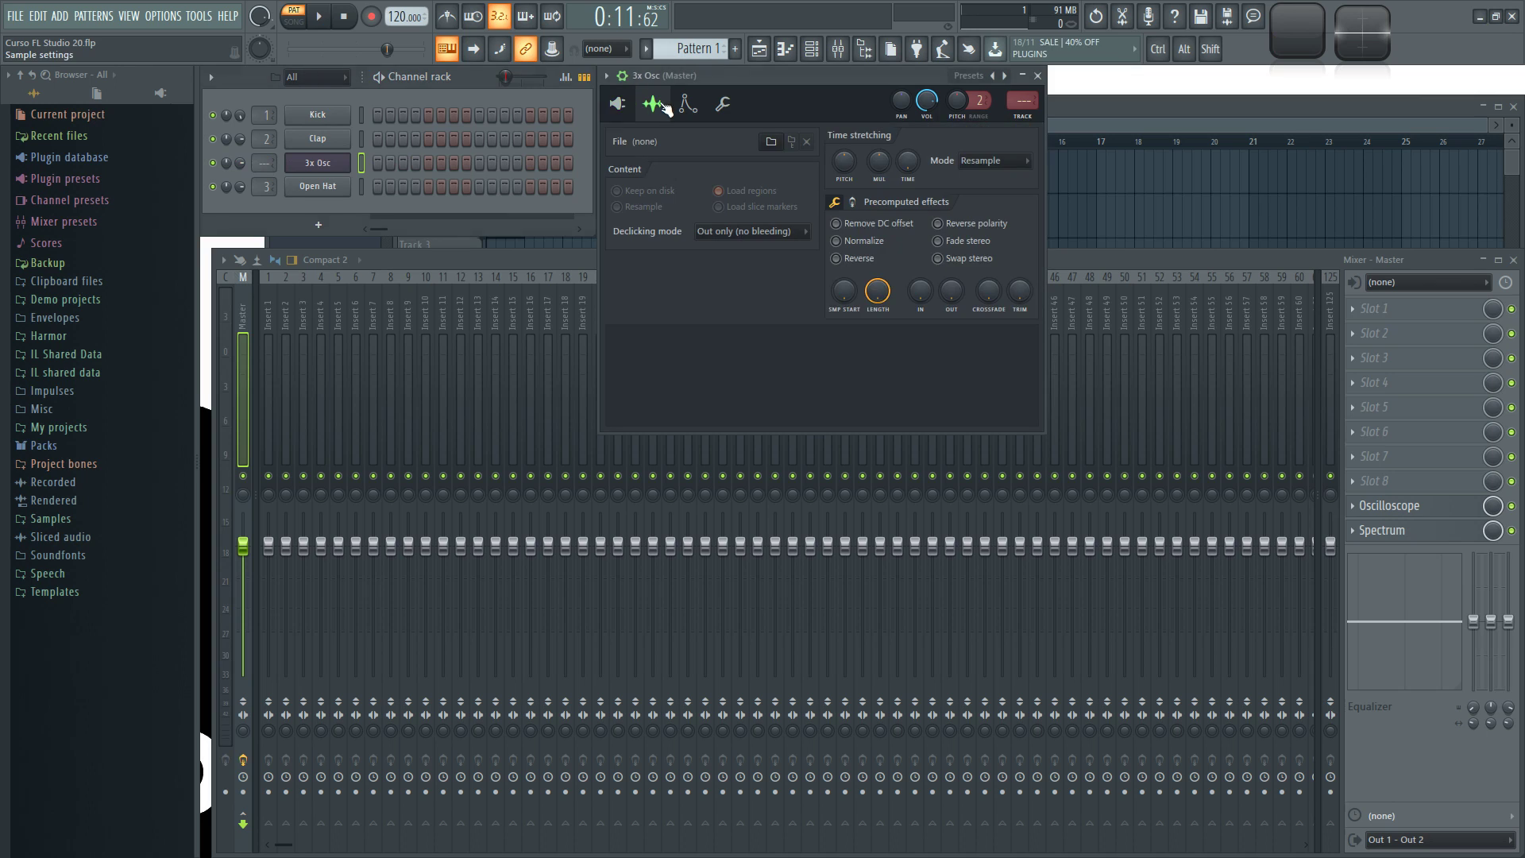
{"action": "left_click", "coordinate": [688, 103]}
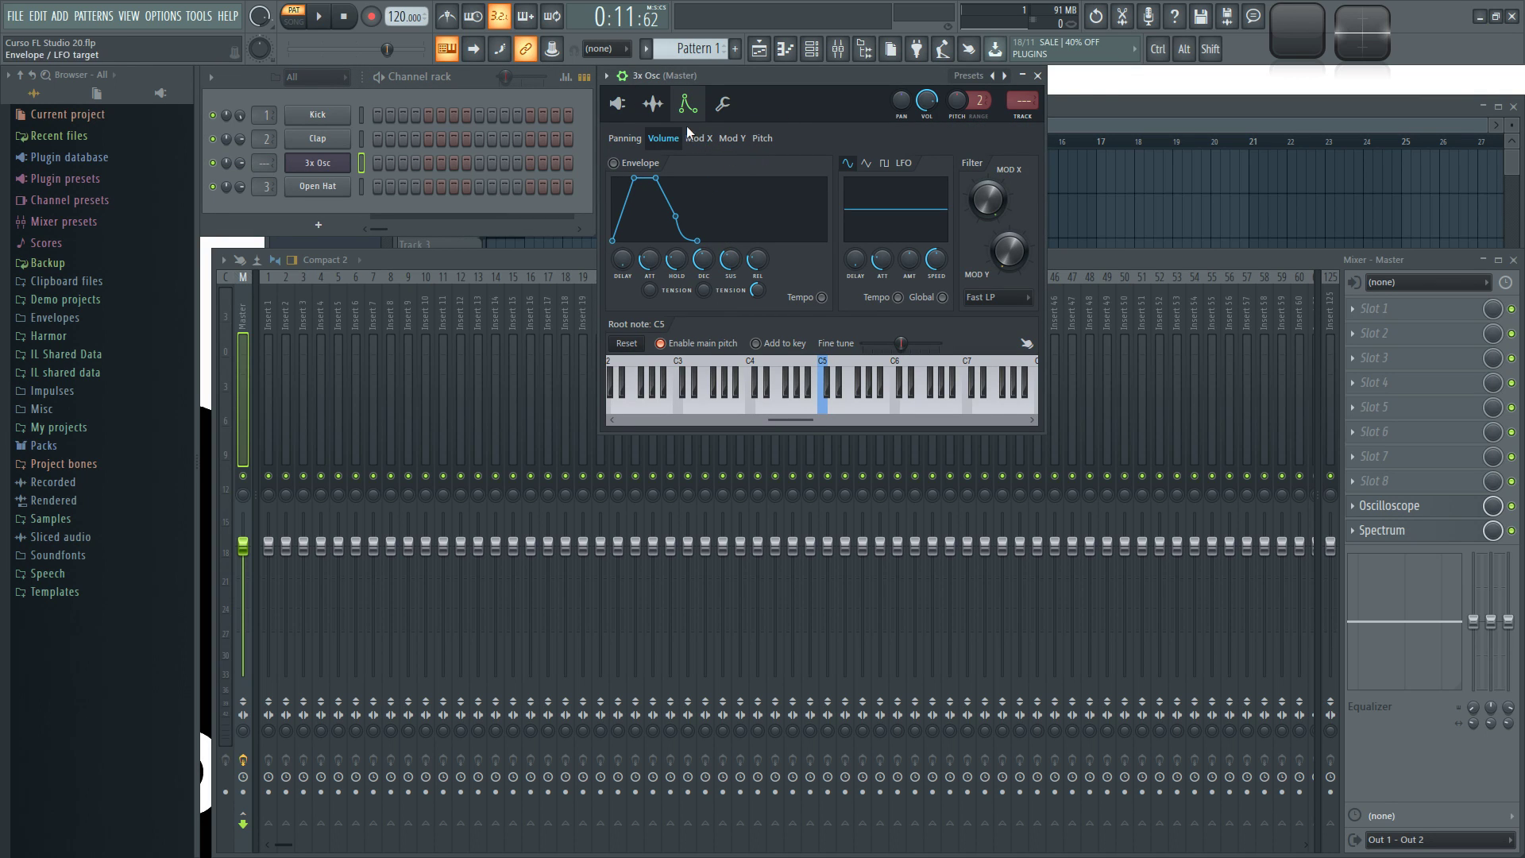
{"action": "left_click", "coordinate": [622, 76]}
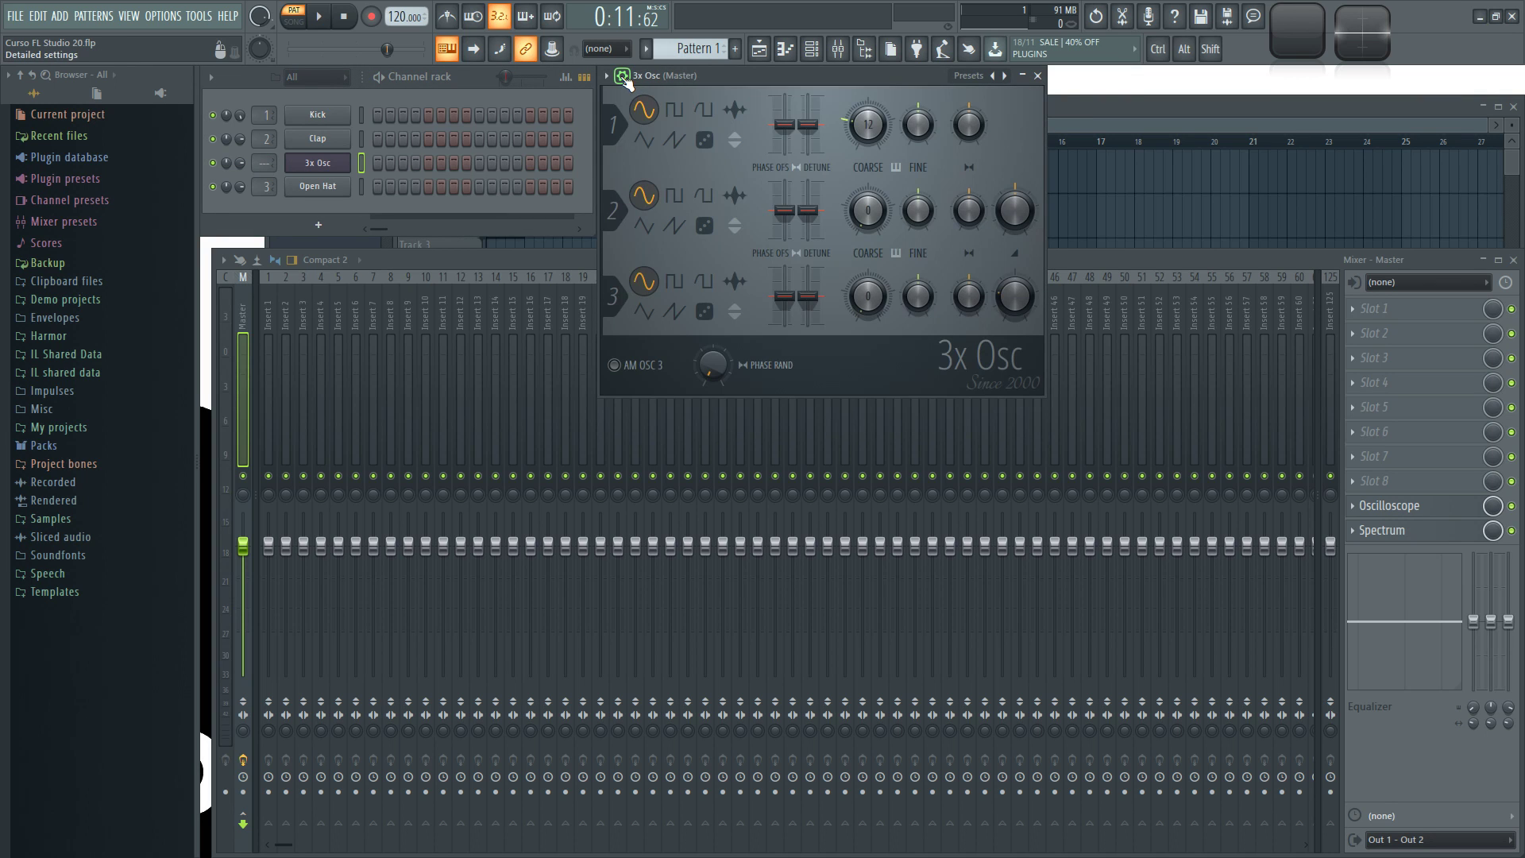
{"action": "left_click", "coordinate": [622, 76]}
{"action": "left_click", "coordinate": [725, 106]}
{"action": "left_click", "coordinate": [688, 105]}
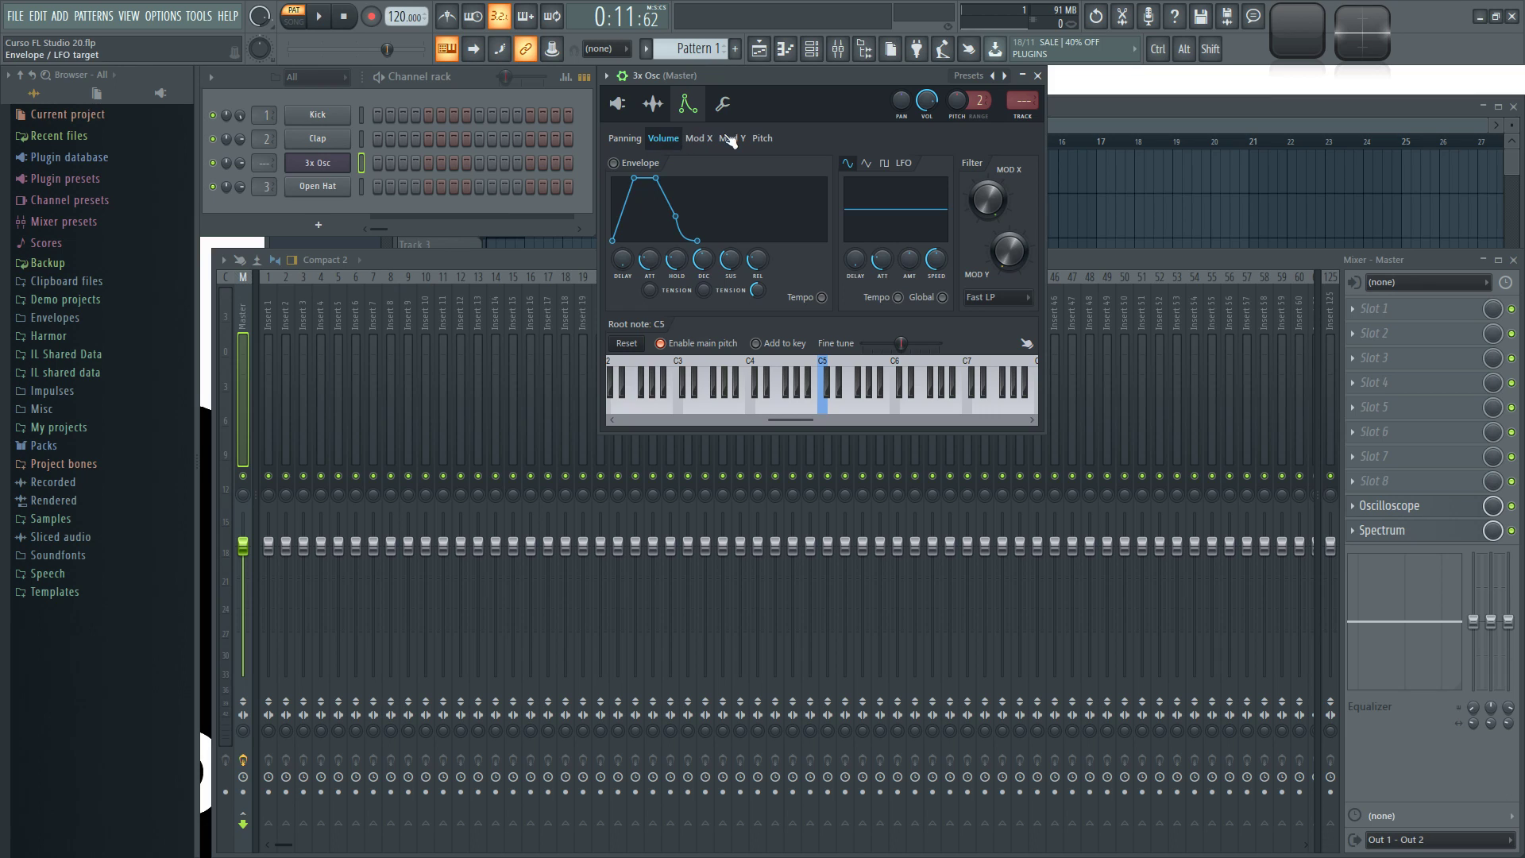
Step: Play a few notes on 3x Osc's preview keyboard, starting at C5
{"action": "left_click", "coordinate": [820, 397]}
{"action": "left_click_drag", "start_coordinate": [771, 409], "coordinate": [903, 416]}
{"action": "left_click", "coordinate": [775, 401]}
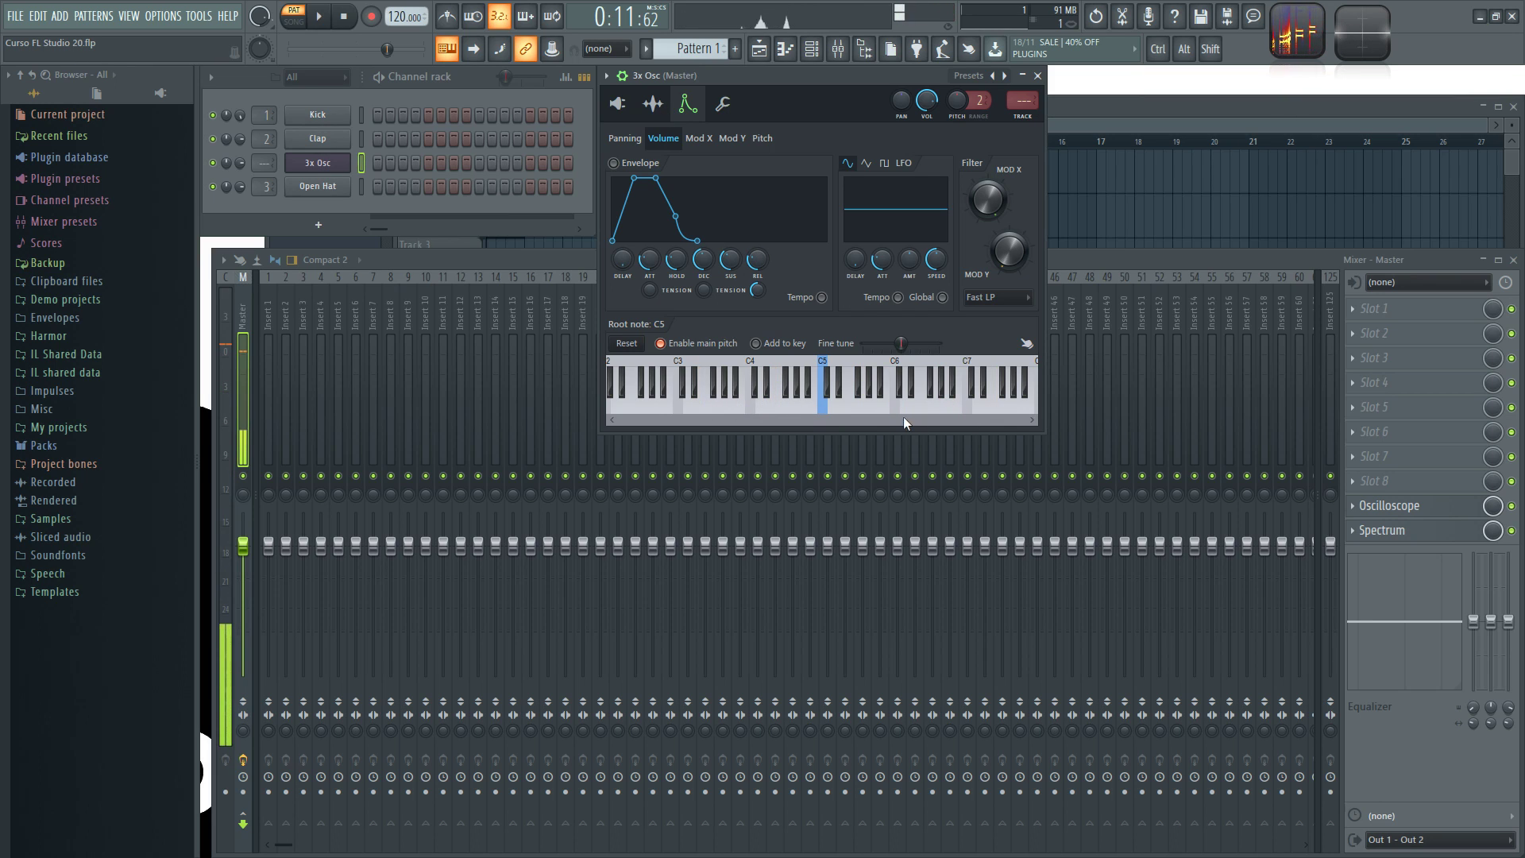
Step: Compare 3x Osc's plugin, sample and envelope pages, returning to the envelope page with the preview keyboard
{"action": "left_click", "coordinate": [655, 107]}
{"action": "left_click", "coordinate": [652, 105]}
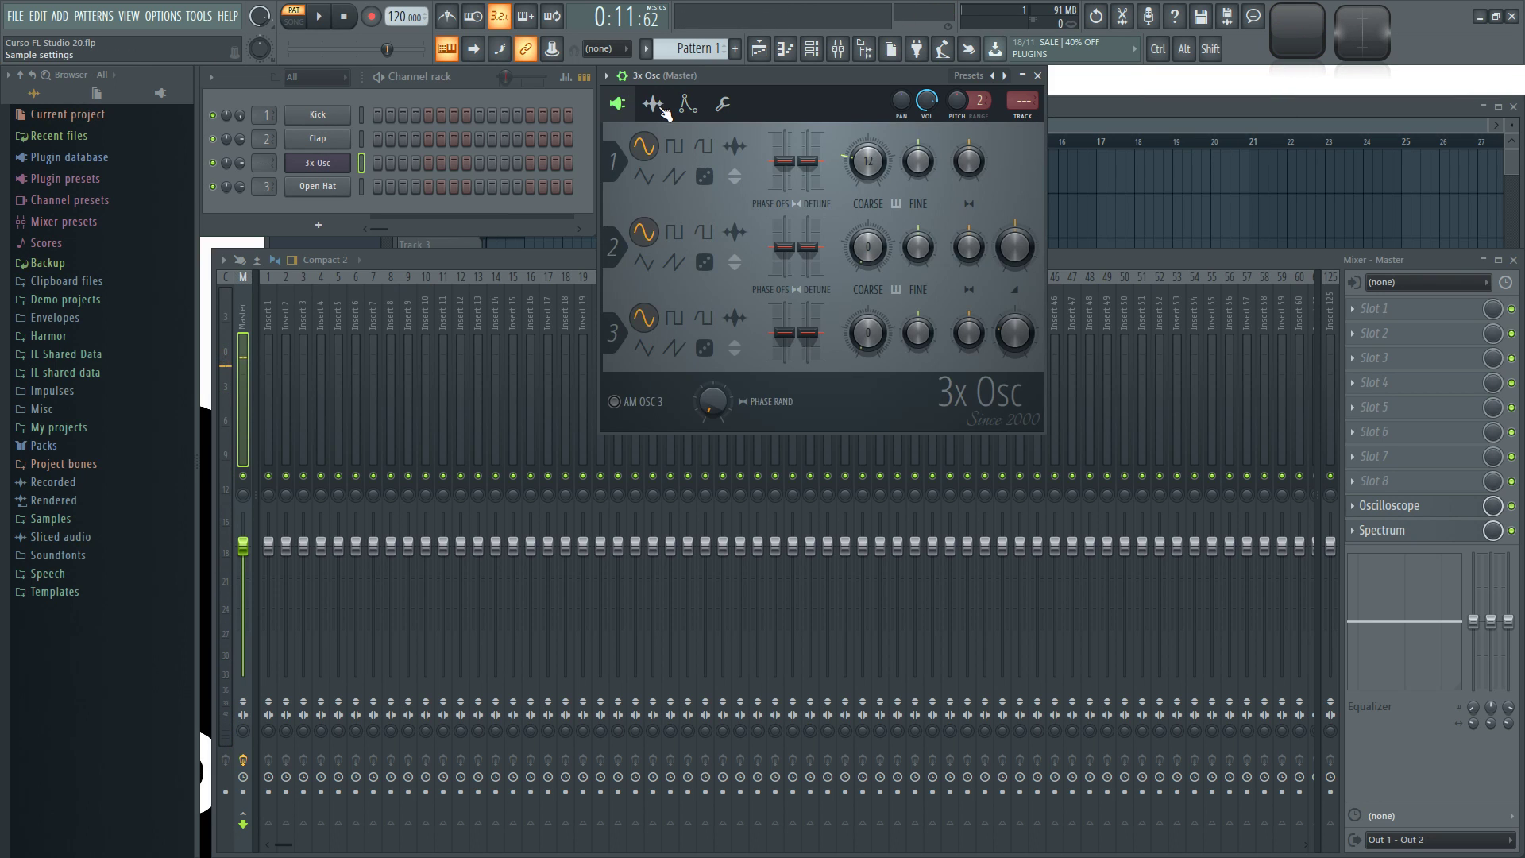
{"action": "left_click", "coordinate": [653, 107]}
{"action": "left_click", "coordinate": [688, 104]}
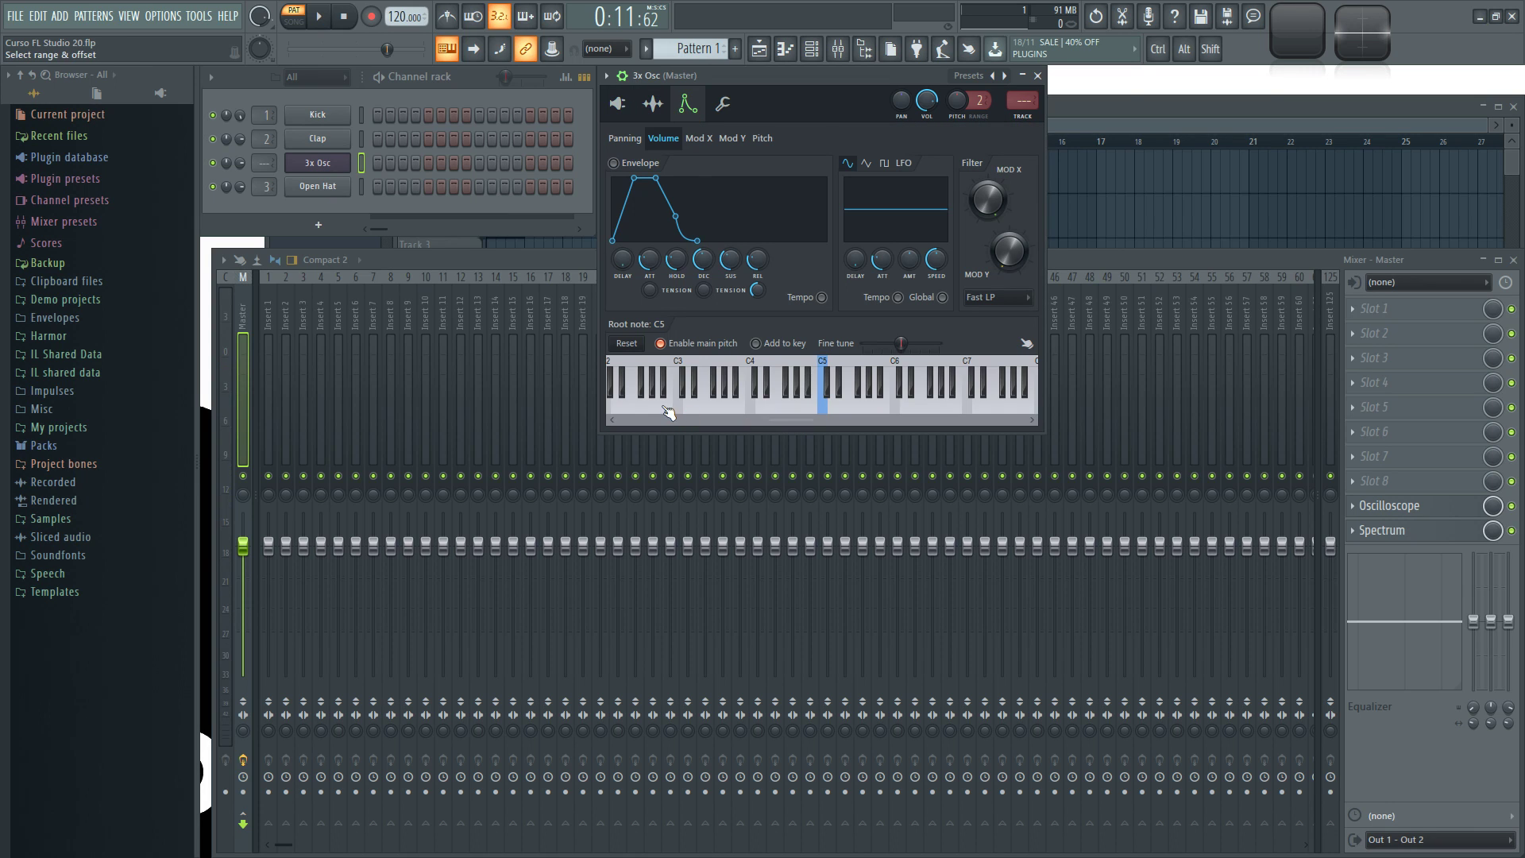
{"action": "left_click", "coordinate": [653, 108]}
{"action": "left_click", "coordinate": [655, 109]}
{"action": "left_click", "coordinate": [655, 110]}
{"action": "left_click", "coordinate": [688, 104]}
Step: Play several white keys between G4 and B6 on the preview keyboard, then sound the C5 root note
{"action": "left_click", "coordinate": [781, 409]}
{"action": "left_click", "coordinate": [824, 411]}
{"action": "left_click", "coordinate": [842, 409]}
{"action": "left_click", "coordinate": [880, 409]}
{"action": "left_click", "coordinate": [902, 408]}
{"action": "left_click", "coordinate": [938, 411]}
{"action": "left_click_drag", "start_coordinate": [854, 411], "coordinate": [887, 416]}
{"action": "left_click", "coordinate": [902, 415]}
{"action": "left_click", "coordinate": [824, 413]}
{"action": "left_click", "coordinate": [826, 414]}
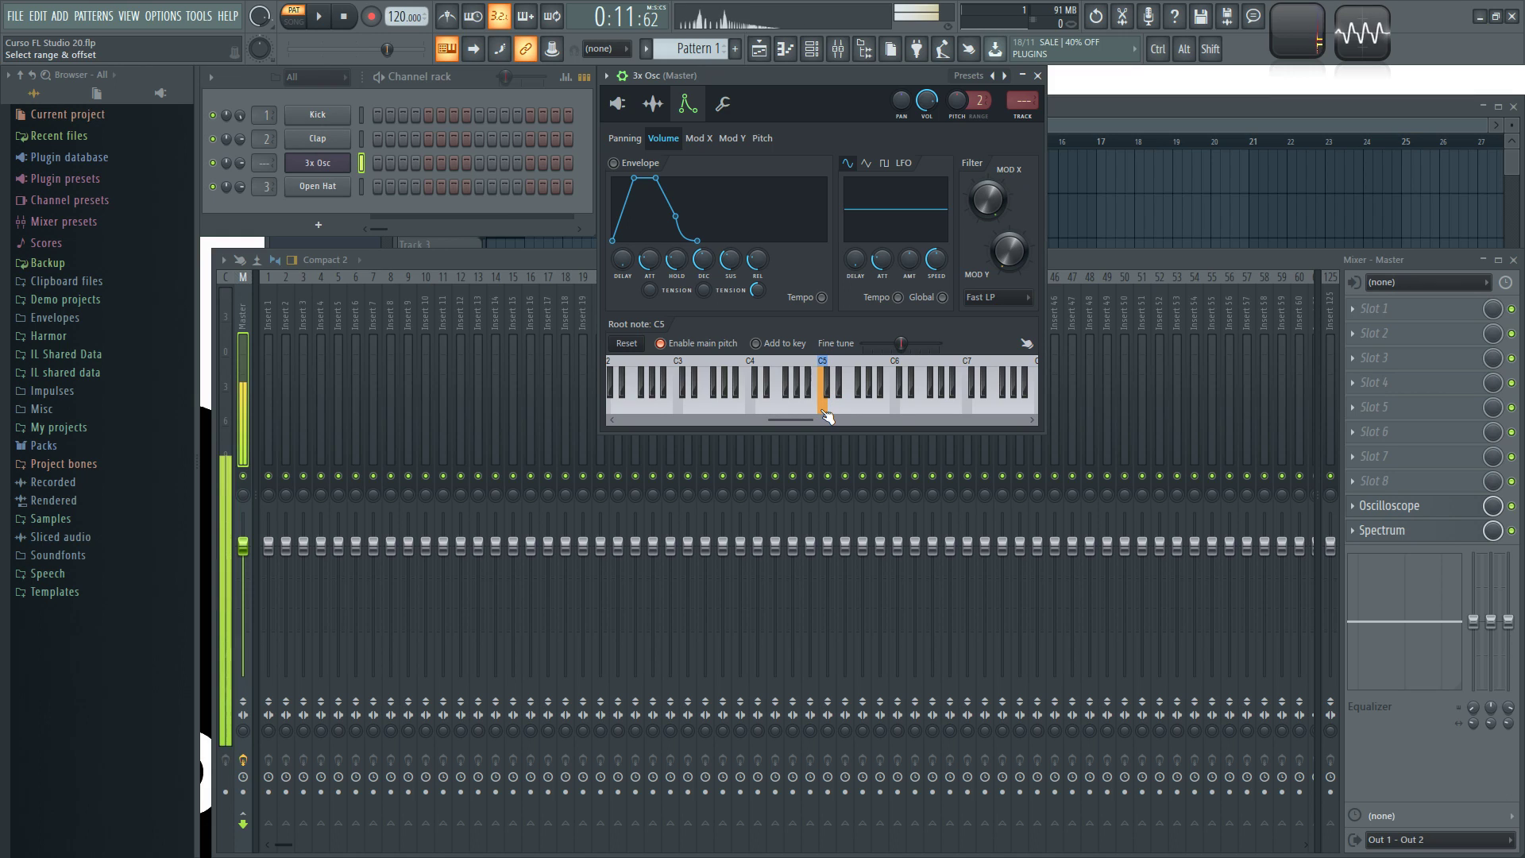
Step: Set the 3x Osc root note to C6 and play C5 and lower keys to hear the transposition
{"action": "left_click", "coordinate": [901, 413]}
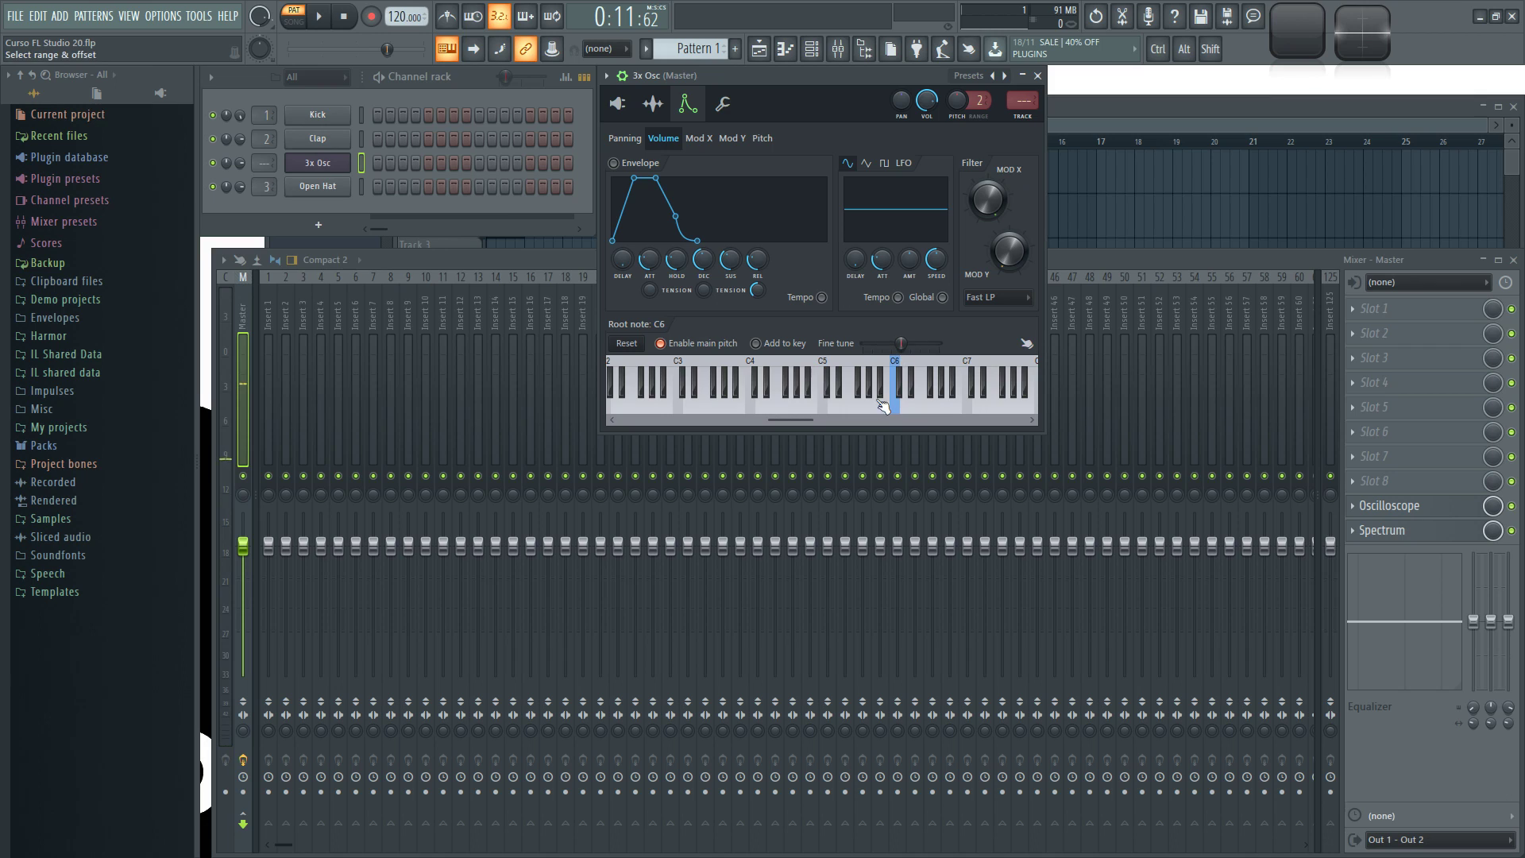
{"action": "left_click", "coordinate": [826, 415]}
{"action": "left_click", "coordinate": [824, 412]}
{"action": "left_click", "coordinate": [762, 412]}
{"action": "left_click", "coordinate": [730, 411]}
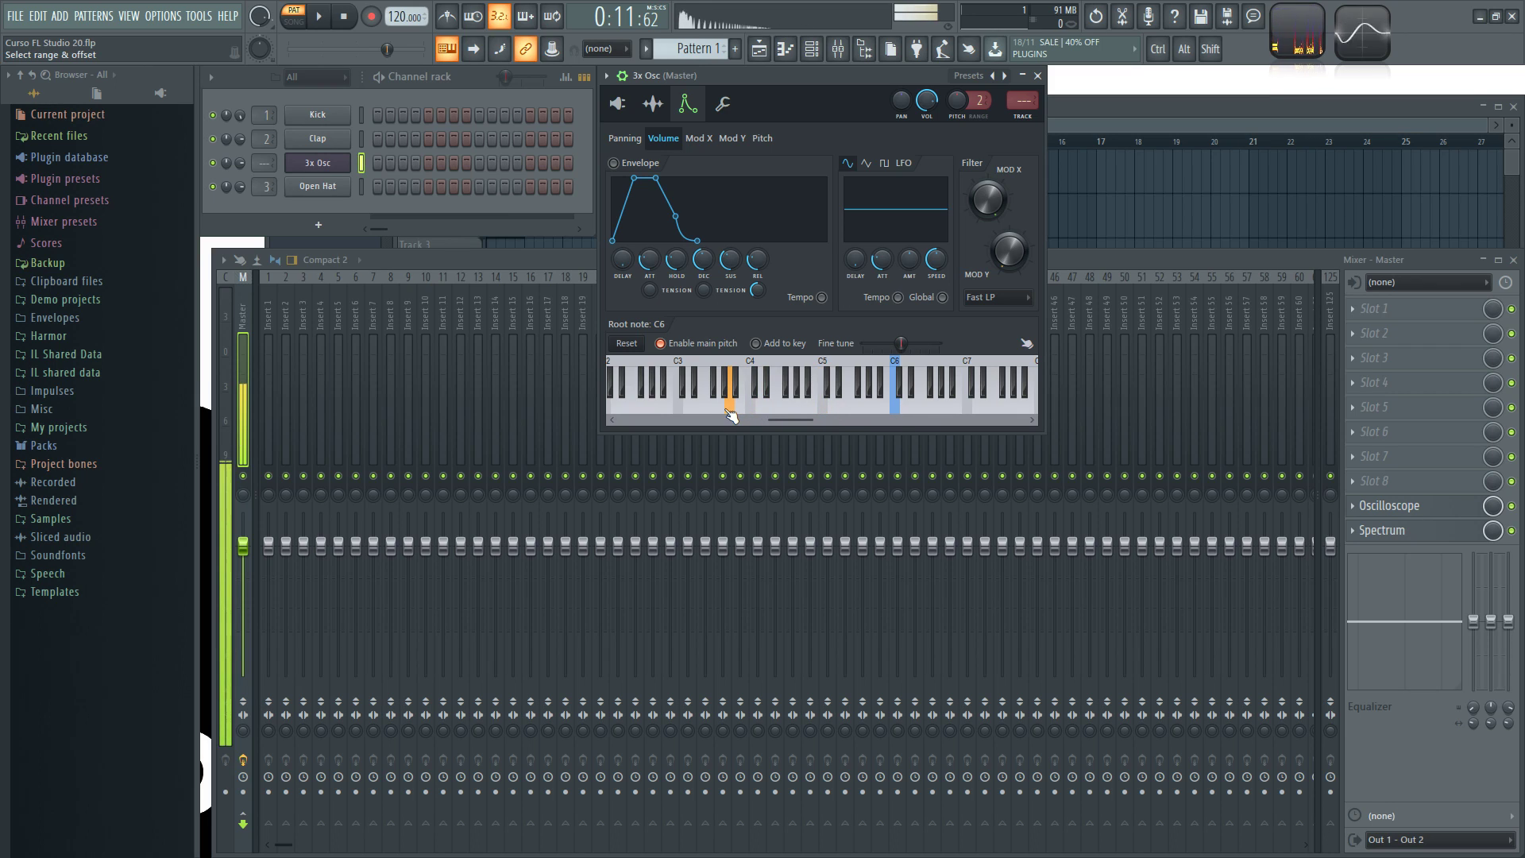
Step: Set the root note to C5 and play it, try C4 as the root note, and restore C5
{"action": "right_click", "coordinate": [820, 412]}
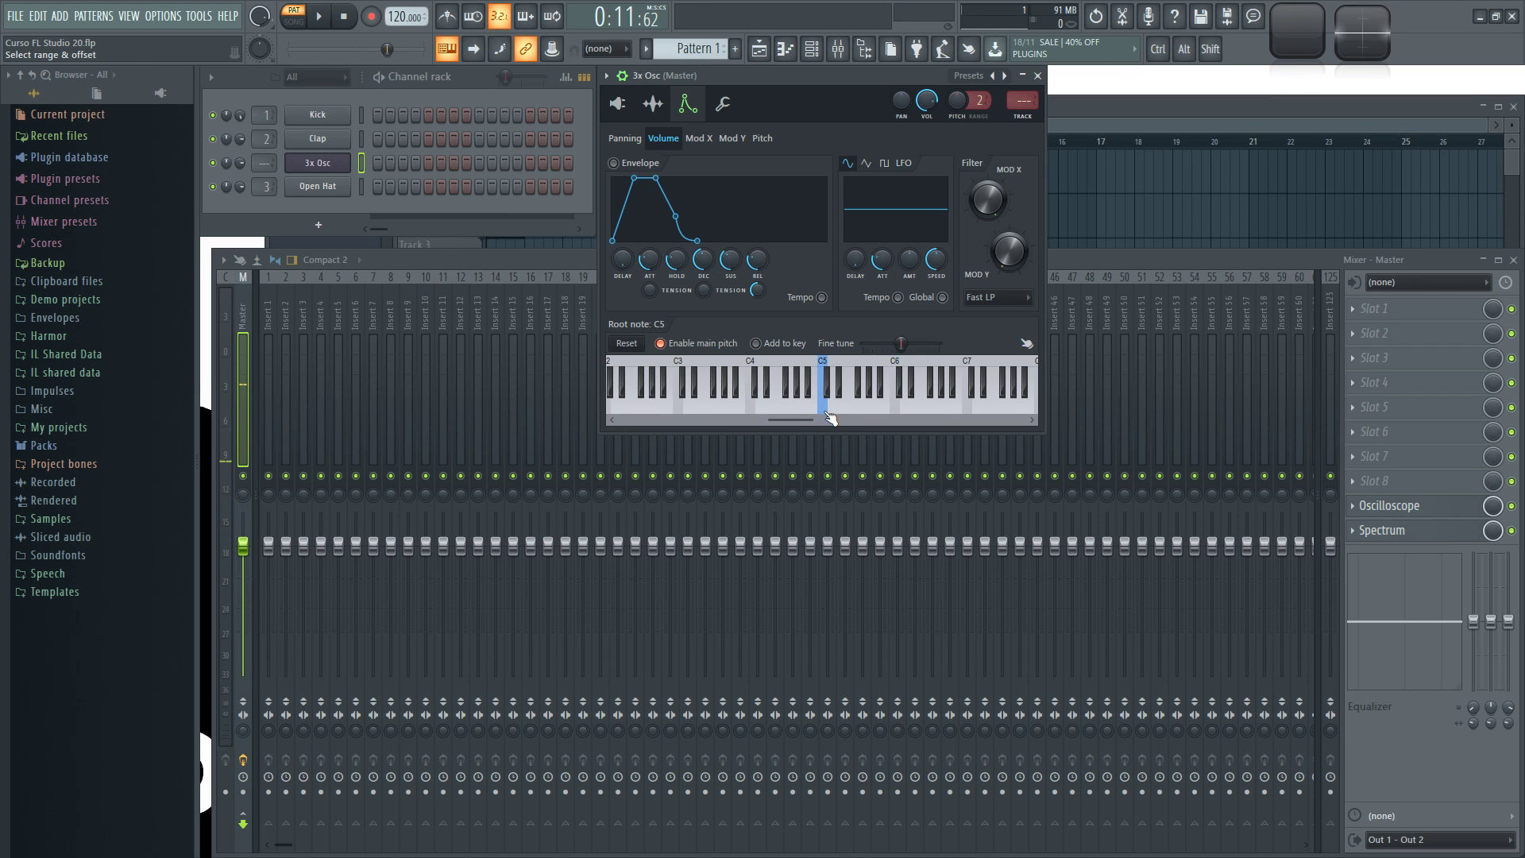
{"action": "left_click", "coordinate": [825, 412]}
{"action": "right_click", "coordinate": [753, 411]}
{"action": "left_click", "coordinate": [826, 412]}
{"action": "right_click", "coordinate": [826, 412]}
Step: Try C6, C4 and F5 as root notes on the preview keyboard and return the root note to C5
{"action": "right_click", "coordinate": [895, 412]}
{"action": "right_click", "coordinate": [828, 413]}
{"action": "right_click", "coordinate": [754, 413]}
{"action": "right_click", "coordinate": [856, 412]}
{"action": "right_click", "coordinate": [825, 413]}
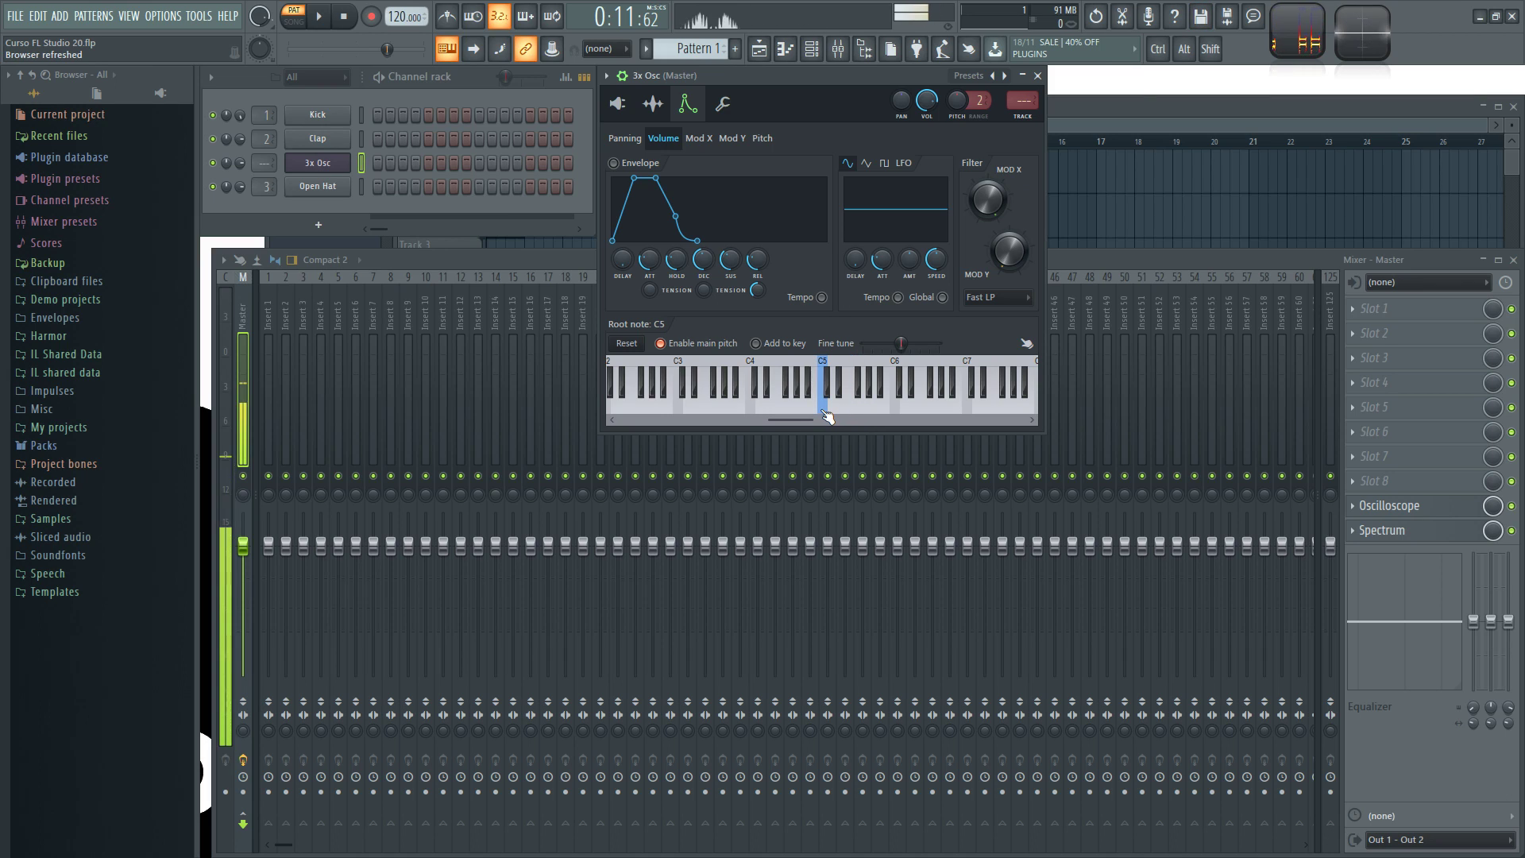
Step: Set the root note to F5 and play the keys from C5 to E5 to hear the shifted pitch
{"action": "right_click", "coordinate": [855, 412]}
{"action": "left_click", "coordinate": [823, 411]}
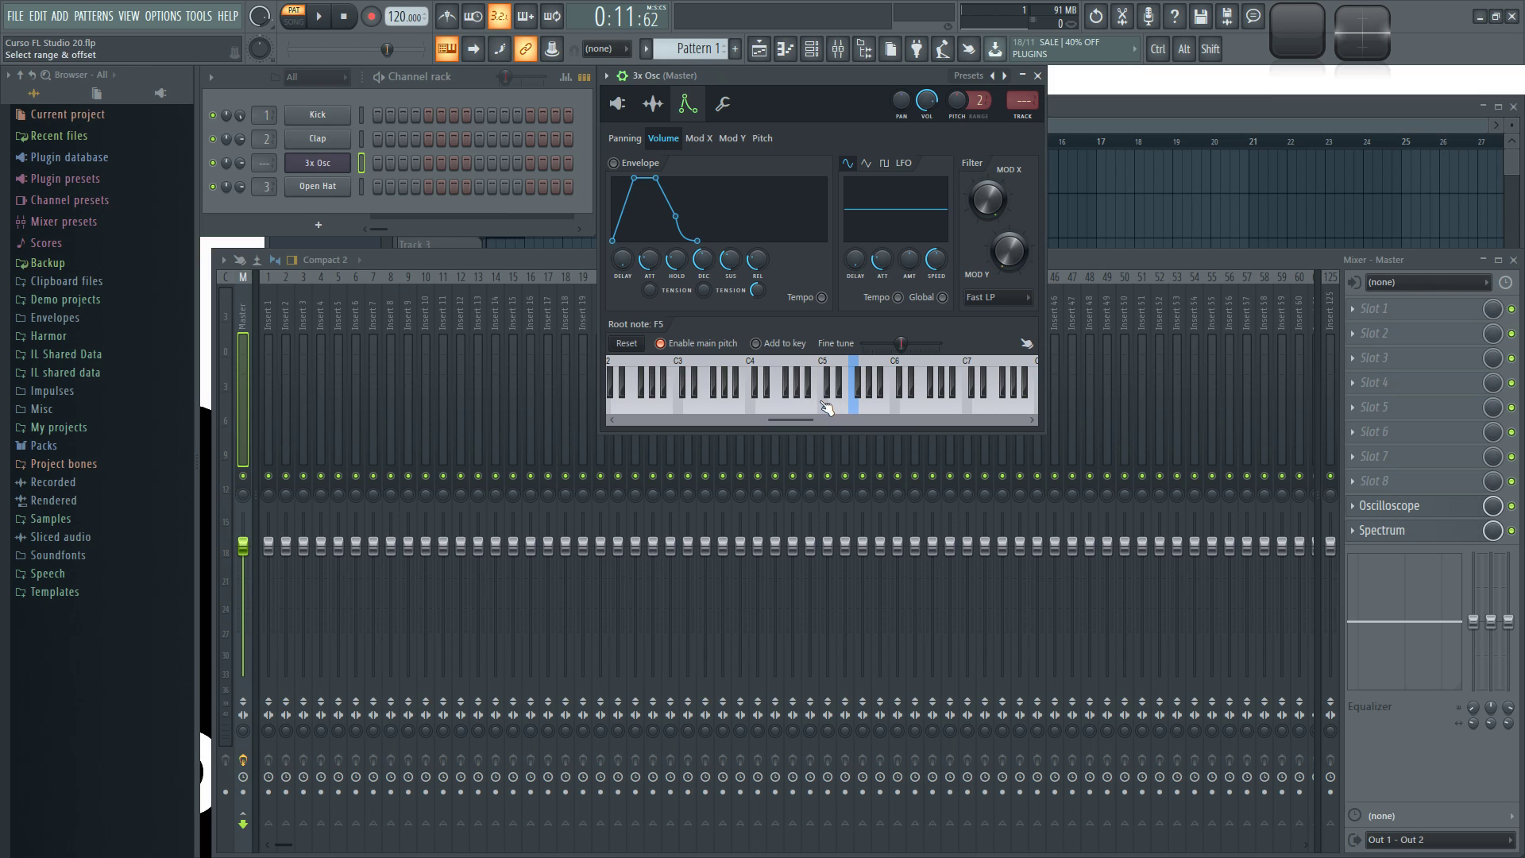
{"action": "left_click", "coordinate": [823, 403]}
{"action": "left_click", "coordinate": [823, 405]}
{"action": "left_click", "coordinate": [833, 408]}
{"action": "left_click", "coordinate": [844, 409]}
{"action": "left_click", "coordinate": [827, 413]}
{"action": "left_click", "coordinate": [827, 414]}
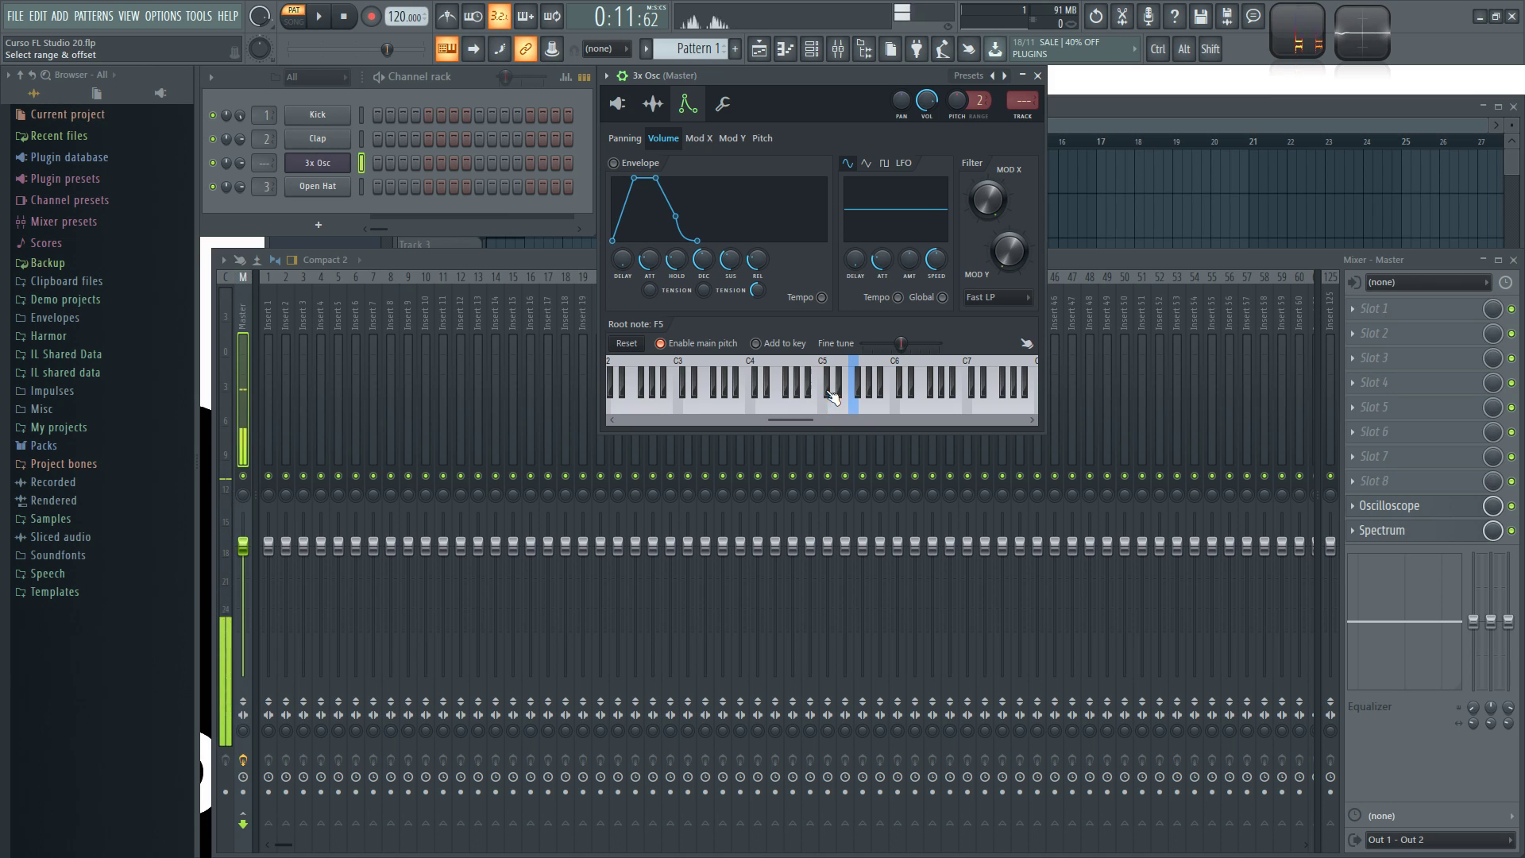
{"action": "left_click", "coordinate": [831, 403]}
{"action": "left_click", "coordinate": [831, 403]}
{"action": "left_click", "coordinate": [832, 405]}
{"action": "left_click", "coordinate": [834, 407]}
{"action": "left_click", "coordinate": [839, 412]}
{"action": "left_click", "coordinate": [845, 410]}
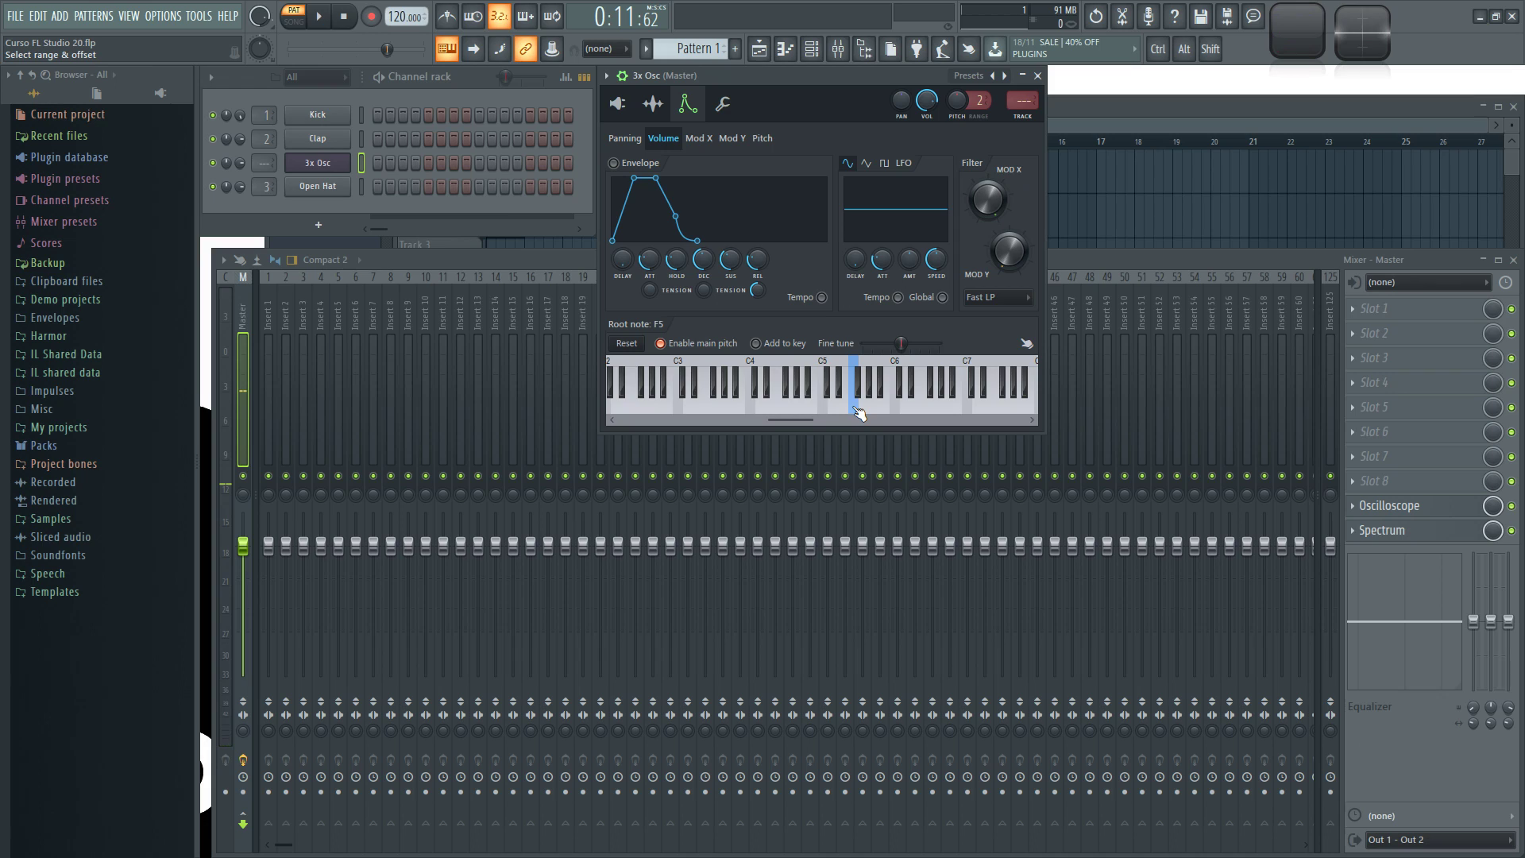
Step: Return the 3x Osc root note to C5 and play a key below it
{"action": "right_click", "coordinate": [826, 413]}
{"action": "left_click", "coordinate": [796, 410]}
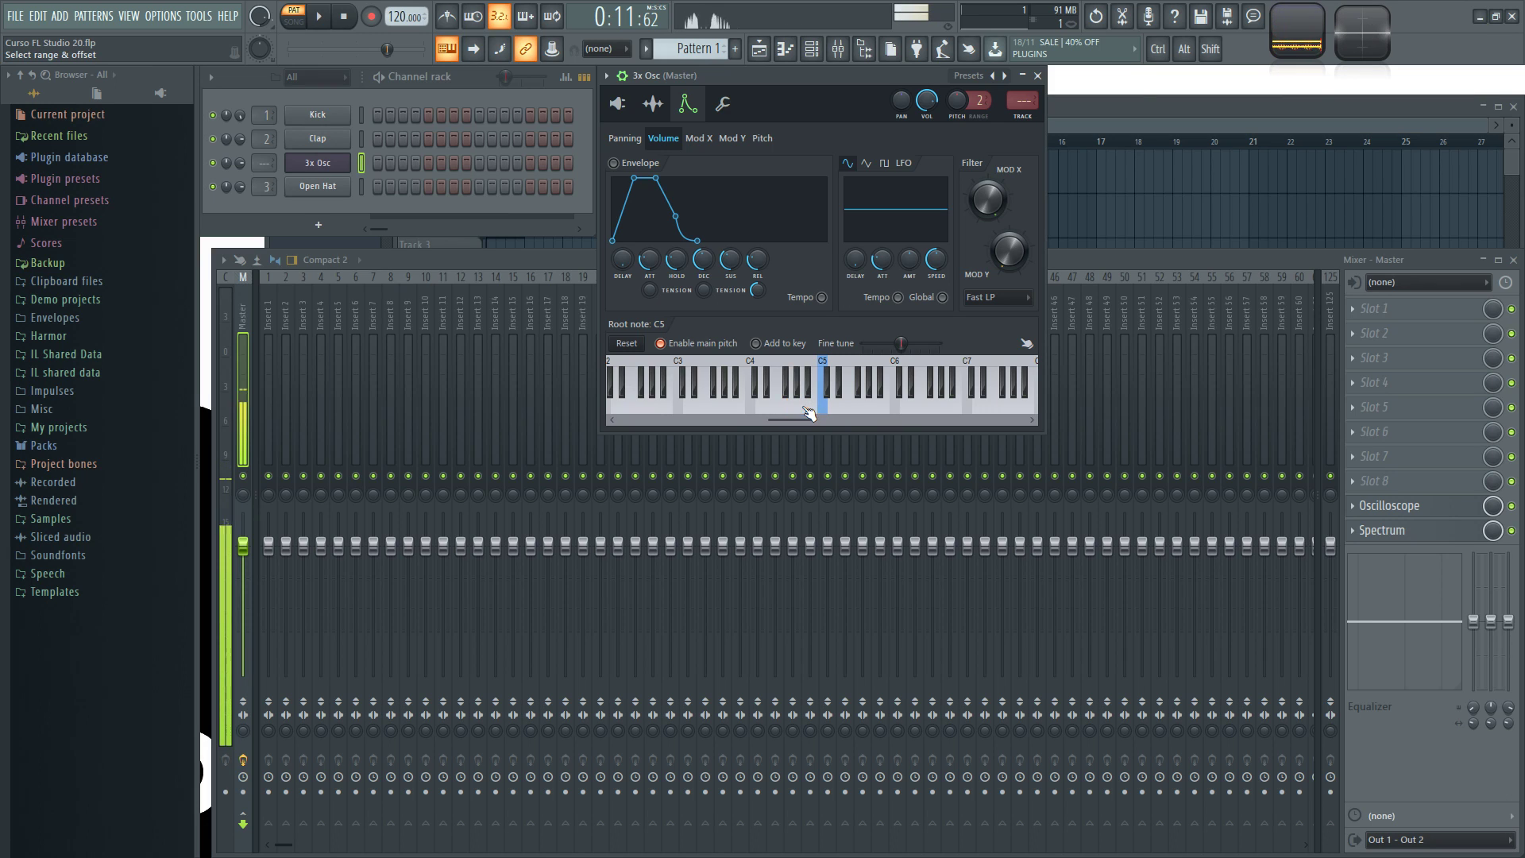
Step: Set the root note to F5, play C5, restore the root note to C5 and play a lower key
{"action": "right_click", "coordinate": [854, 411]}
{"action": "left_click", "coordinate": [823, 410]}
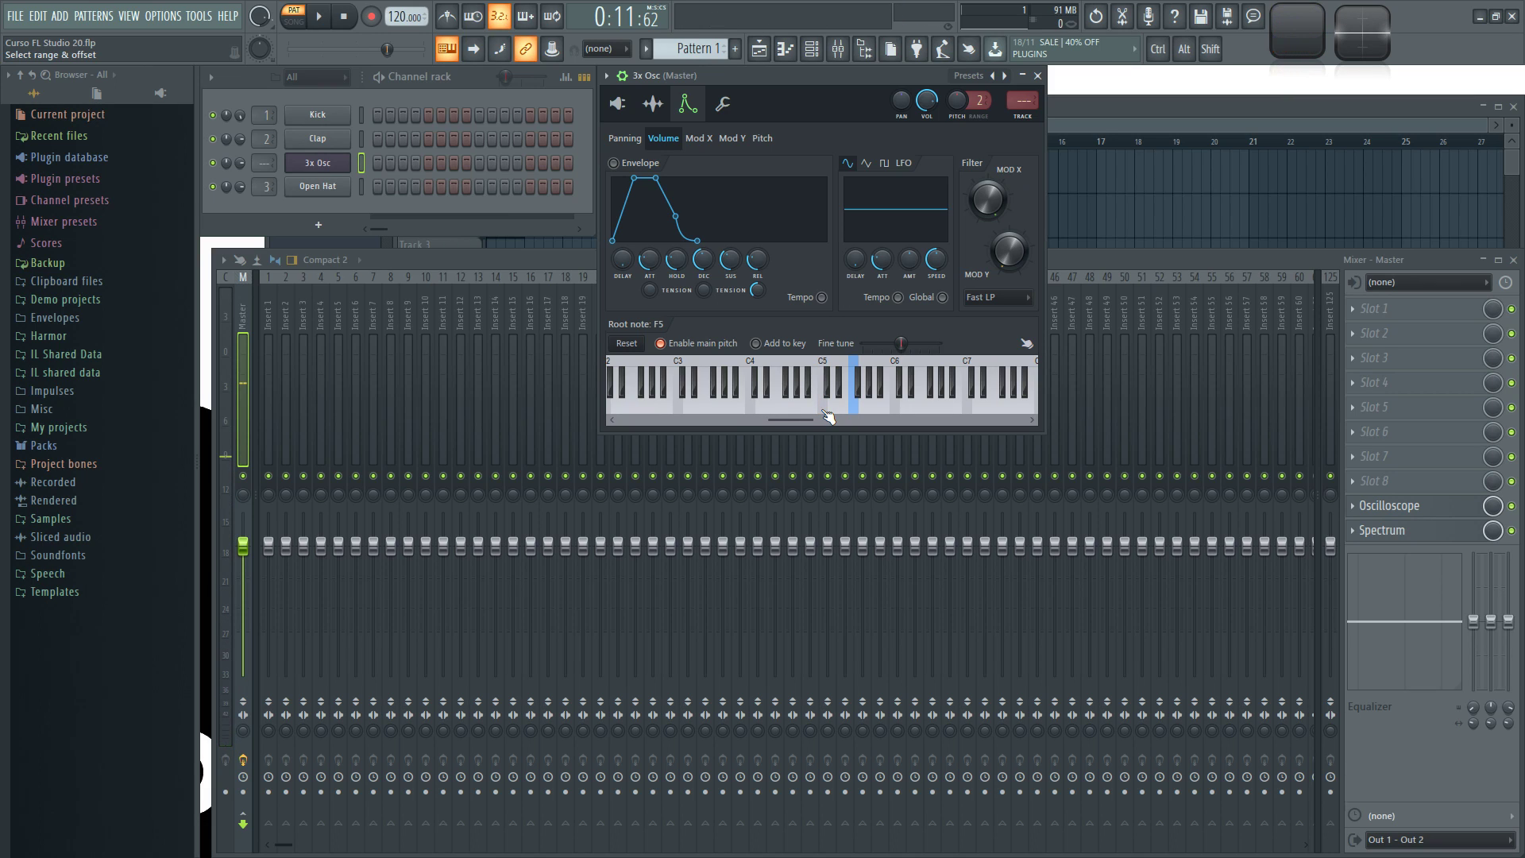
{"action": "right_click", "coordinate": [824, 408]}
{"action": "left_click", "coordinate": [790, 409]}
Step: Limit the 3x Osc key zone to C5, and extend the zone from C5 to B5
{"action": "key", "text": "ctrl"}
{"action": "left_click", "coordinate": [826, 413], "text": "ctrl"}
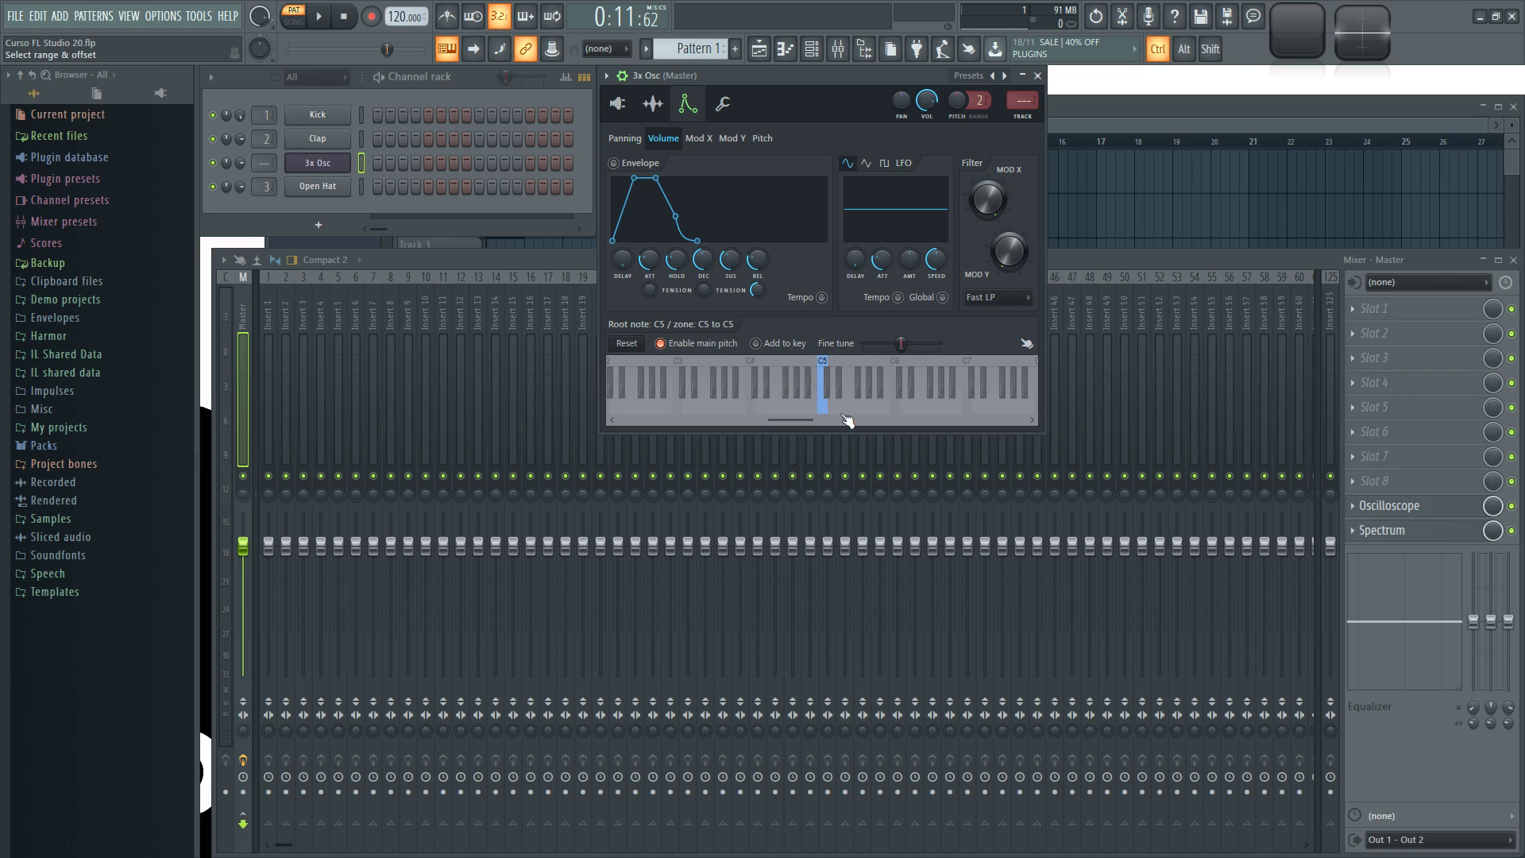
{"action": "key", "text": "ctrl"}
{"action": "left_click_drag", "start_coordinate": [839, 393], "coordinate": [893, 413]}
{"action": "key", "text": "ctrl"}
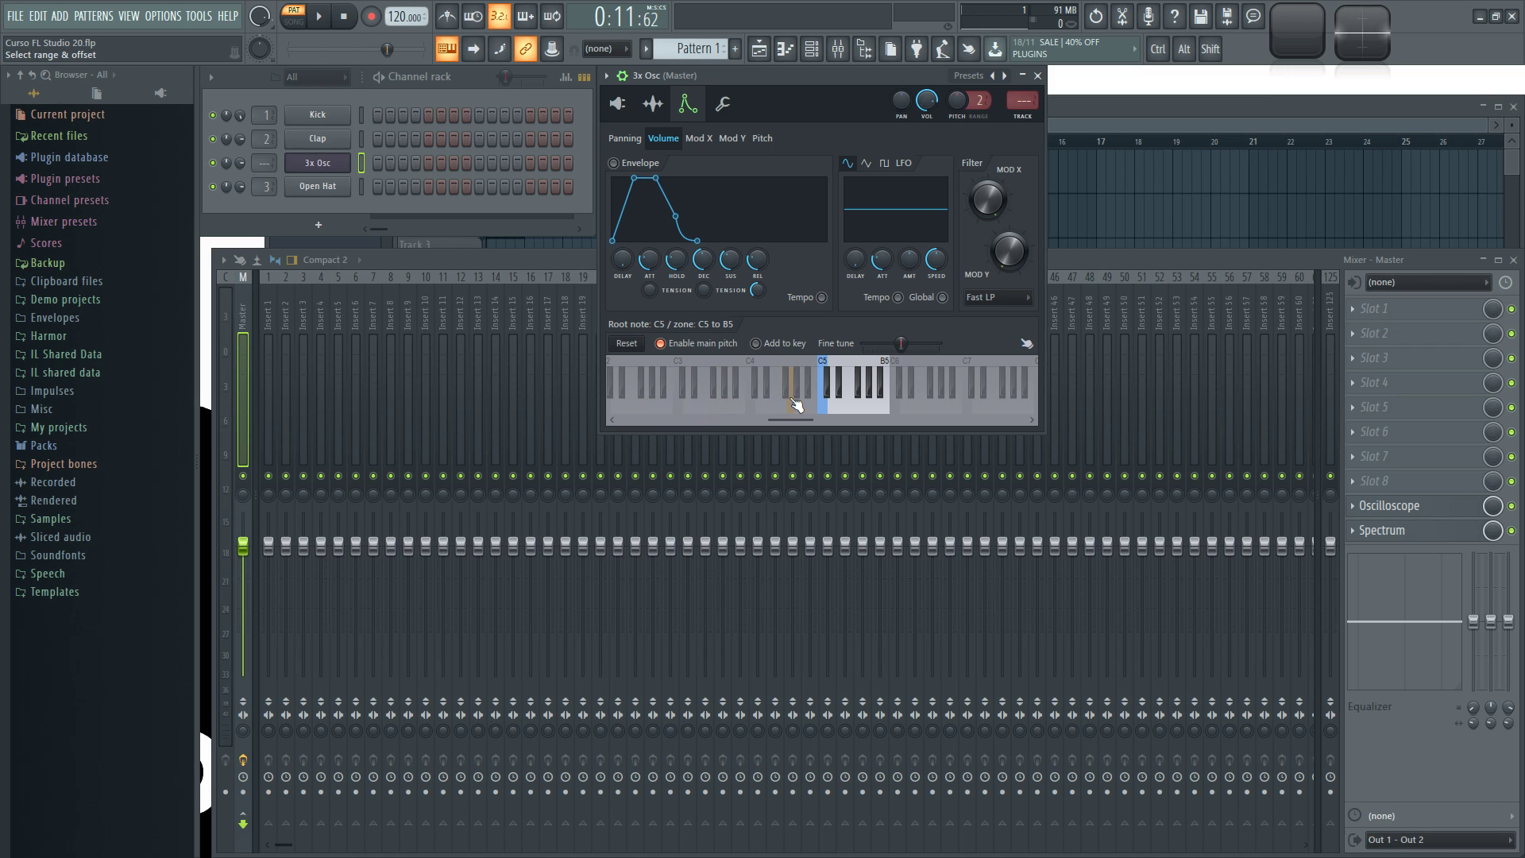
Step: Play preview keys inside and outside the C5 to B5 zone to hear which ones respond
{"action": "left_click", "coordinate": [830, 407]}
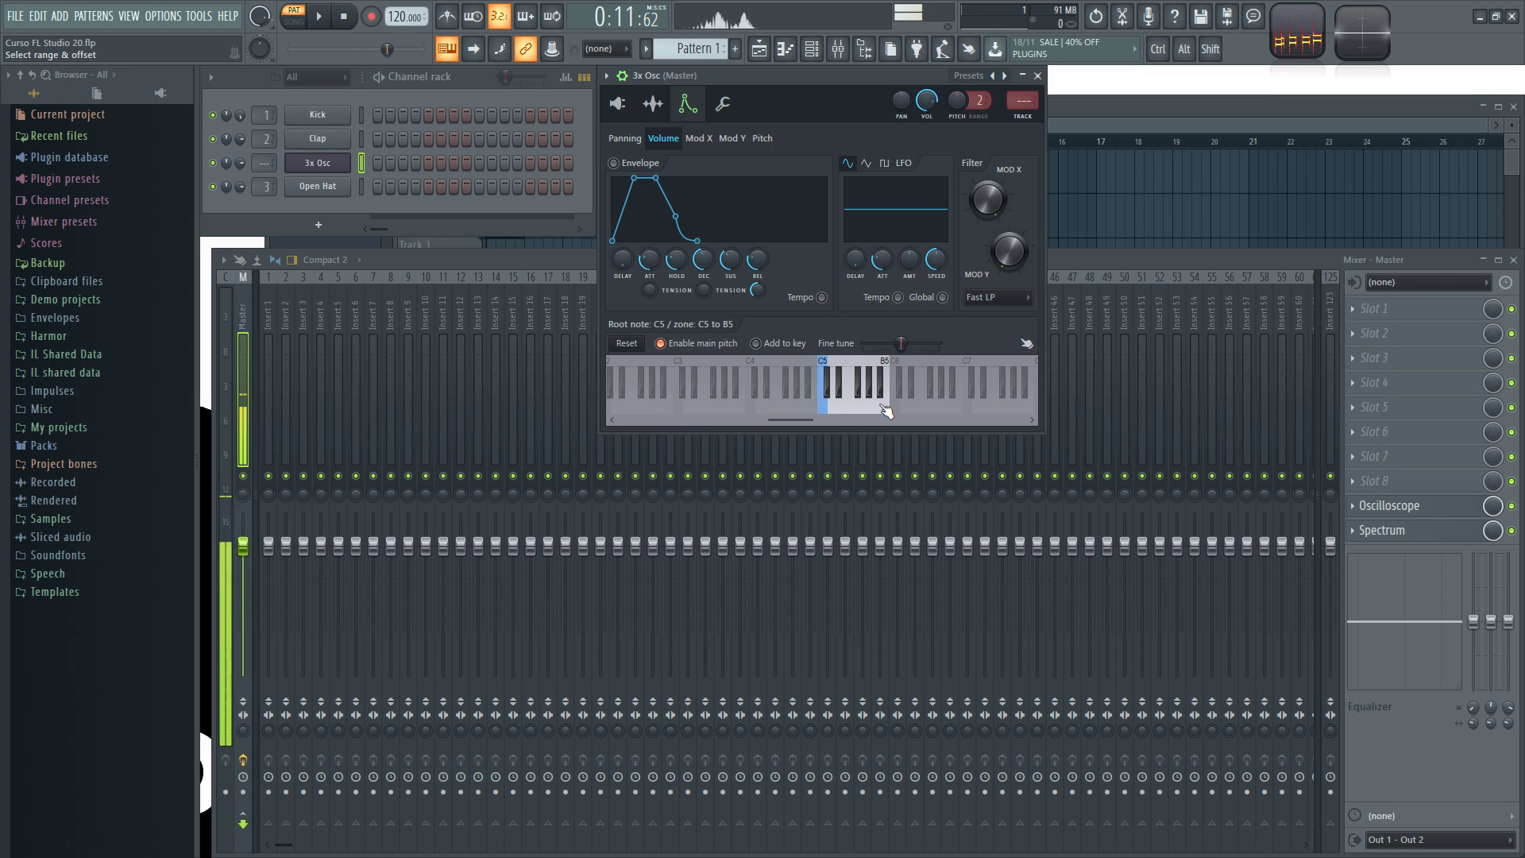
{"action": "left_click_drag", "start_coordinate": [774, 394], "coordinate": [882, 397]}
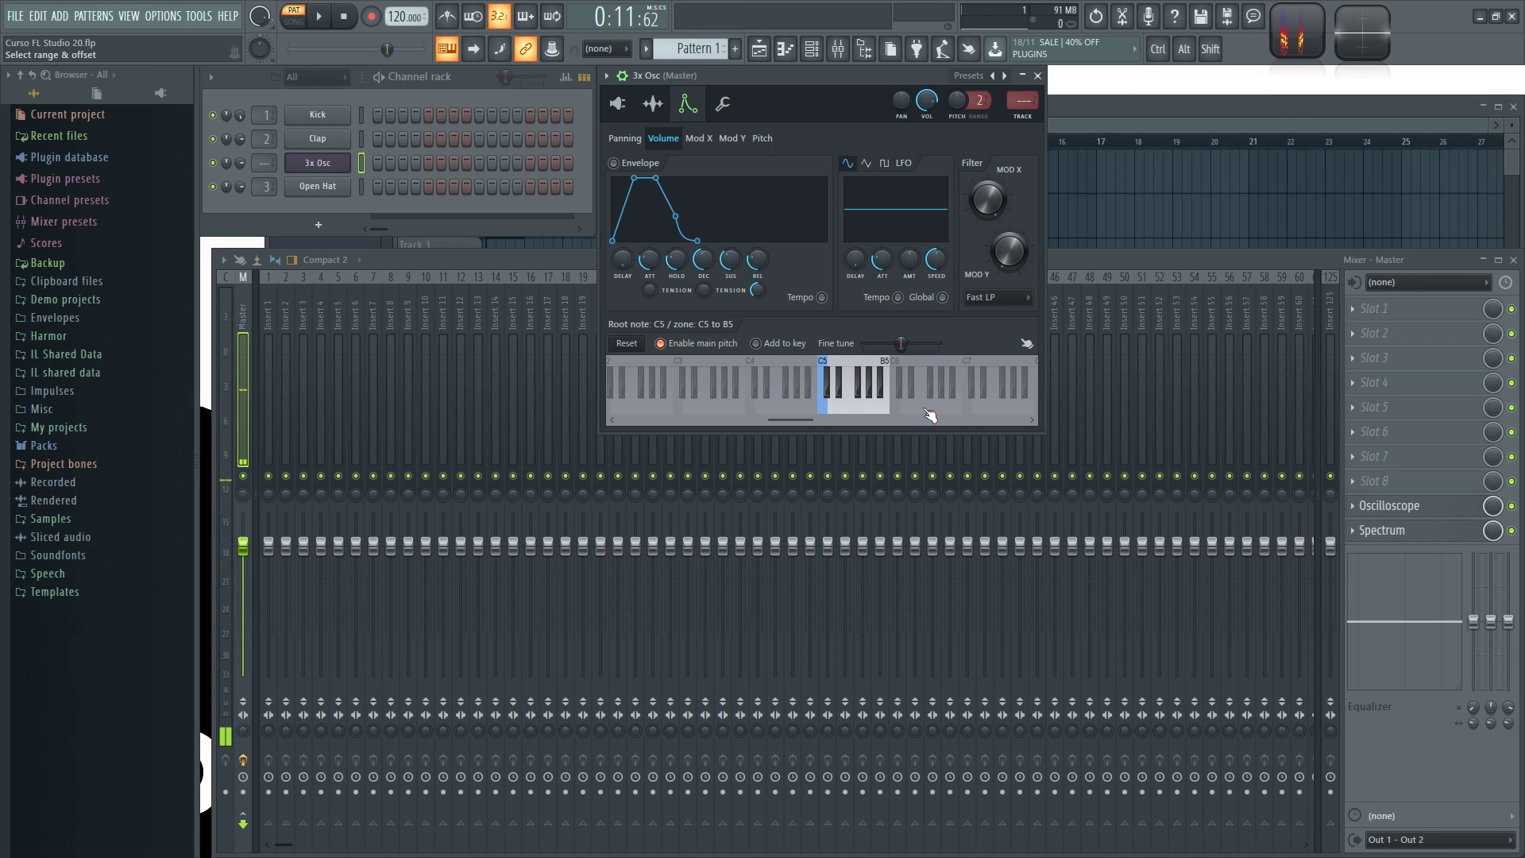
{"action": "left_click", "coordinate": [827, 411]}
{"action": "left_click", "coordinate": [854, 407]}
Step: Reset the key zone to the full keyboard and play low and high preview keys
{"action": "left_click", "coordinate": [631, 347]}
{"action": "left_click", "coordinate": [687, 397]}
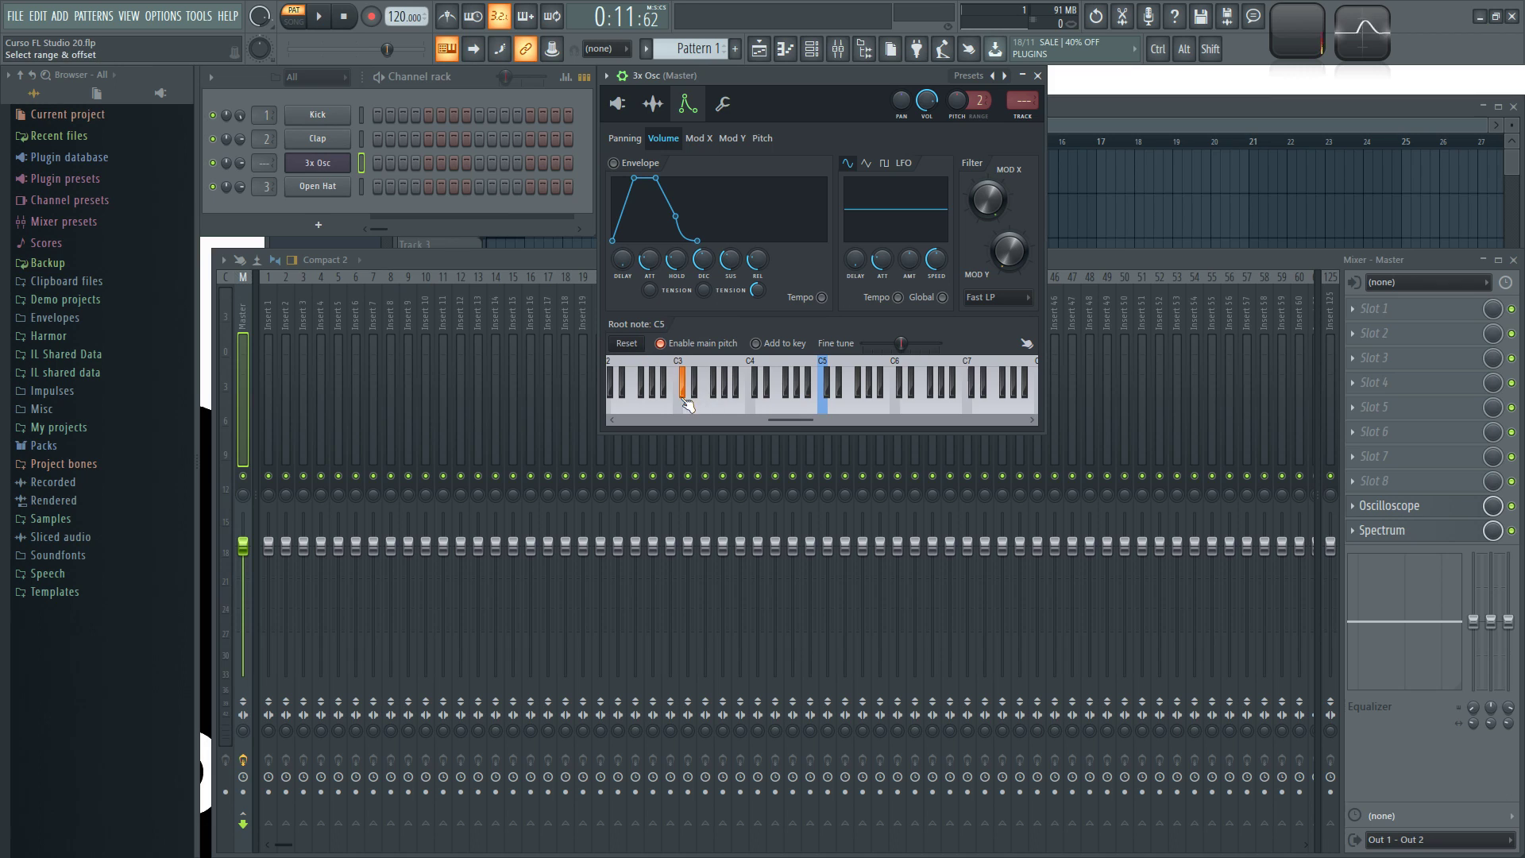
{"action": "left_click", "coordinate": [993, 398]}
{"action": "left_click", "coordinate": [666, 397]}
Step: Play C5 repeatedly while varying the project's main pitch, and try toggling the channel's Enable main pitch option
{"action": "key", "text": "q"}
{"action": "mouse_move", "coordinate": [262, 52]}
{"action": "left_mouse_down"}
{"action": "mouse_move", "coordinate": [262, 16]}
{"action": "mouse_move", "coordinate": [262, 52]}
{"action": "left_mouse_up"}
{"action": "key", "text": "q"}
{"action": "key", "text": "q"}
{"action": "key", "text": "q"}
{"action": "key", "text": "q"}
{"action": "key", "text": "q"}
{"action": "key", "text": "q"}
{"action": "key", "text": "q"}
{"action": "left_click_drag", "start_coordinate": [261, 86], "coordinate": [262, 54]}
{"action": "key", "text": "q"}
{"action": "key", "text": "q"}
{"action": "left_click", "coordinate": [687, 347]}
Step: Lower the channel's Fine tune to its minimum, restore its default and play a preview key
{"action": "mouse_move", "coordinate": [899, 343]}
{"action": "left_mouse_down"}
{"action": "mouse_move", "coordinate": [939, 343]}
{"action": "mouse_move", "coordinate": [871, 352]}
{"action": "left_mouse_up"}
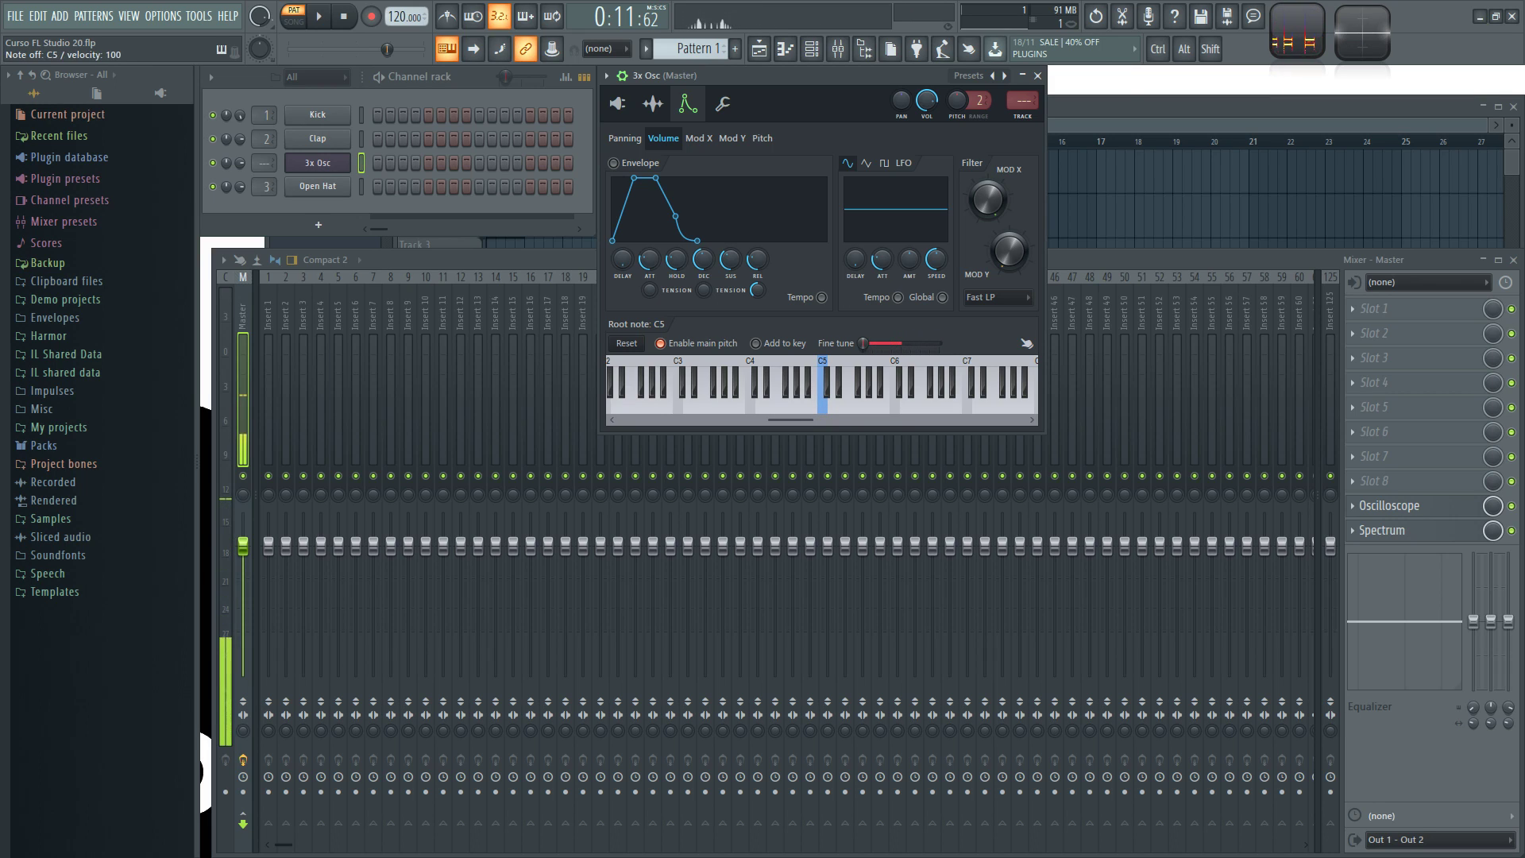
{"action": "left_click", "coordinate": [865, 346], "text": "alt"}
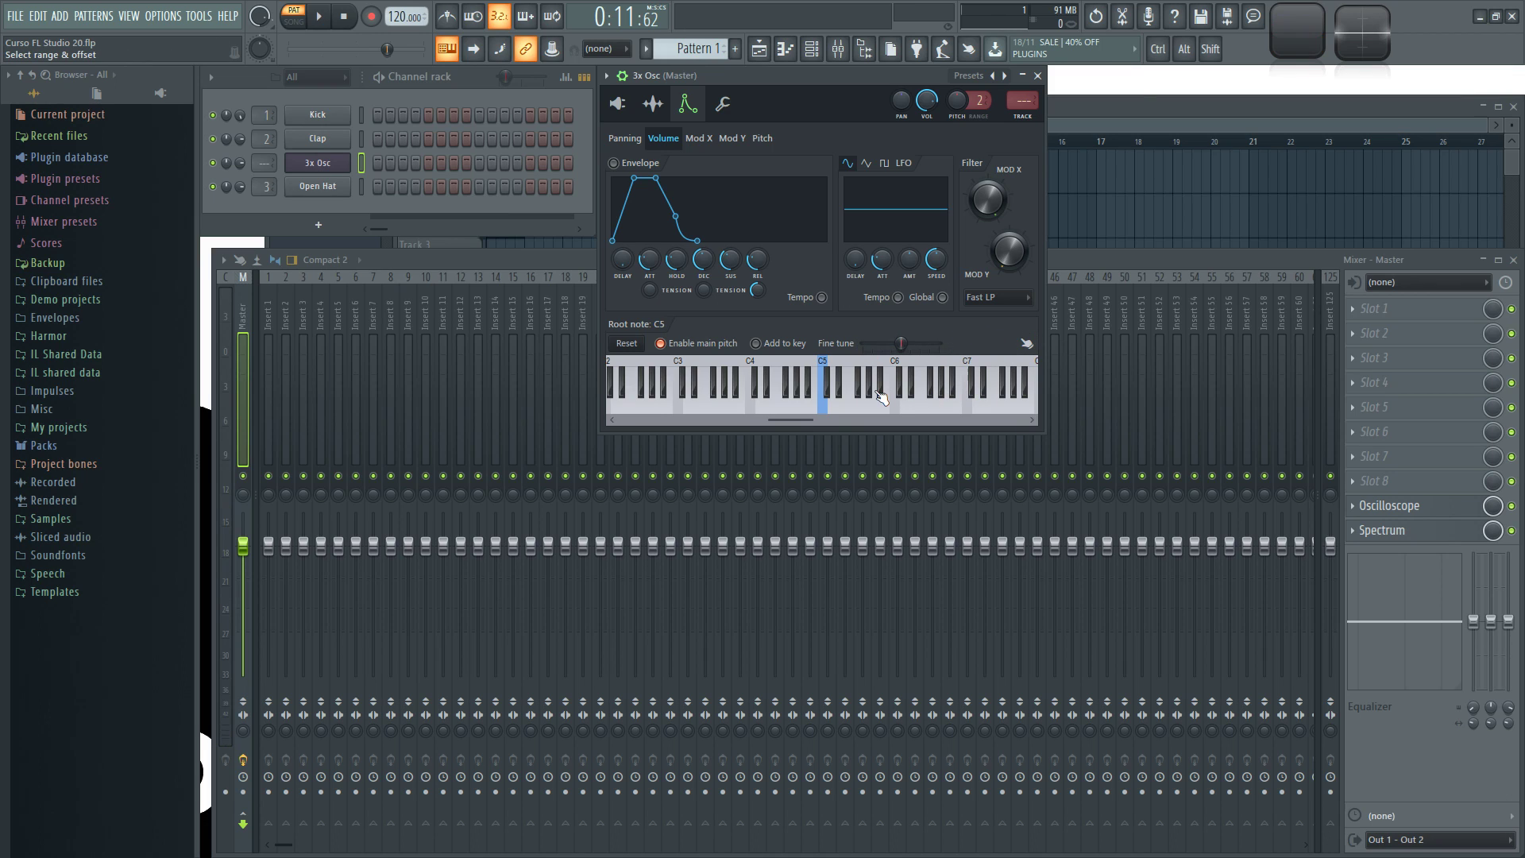
{"action": "left_click", "coordinate": [859, 412]}
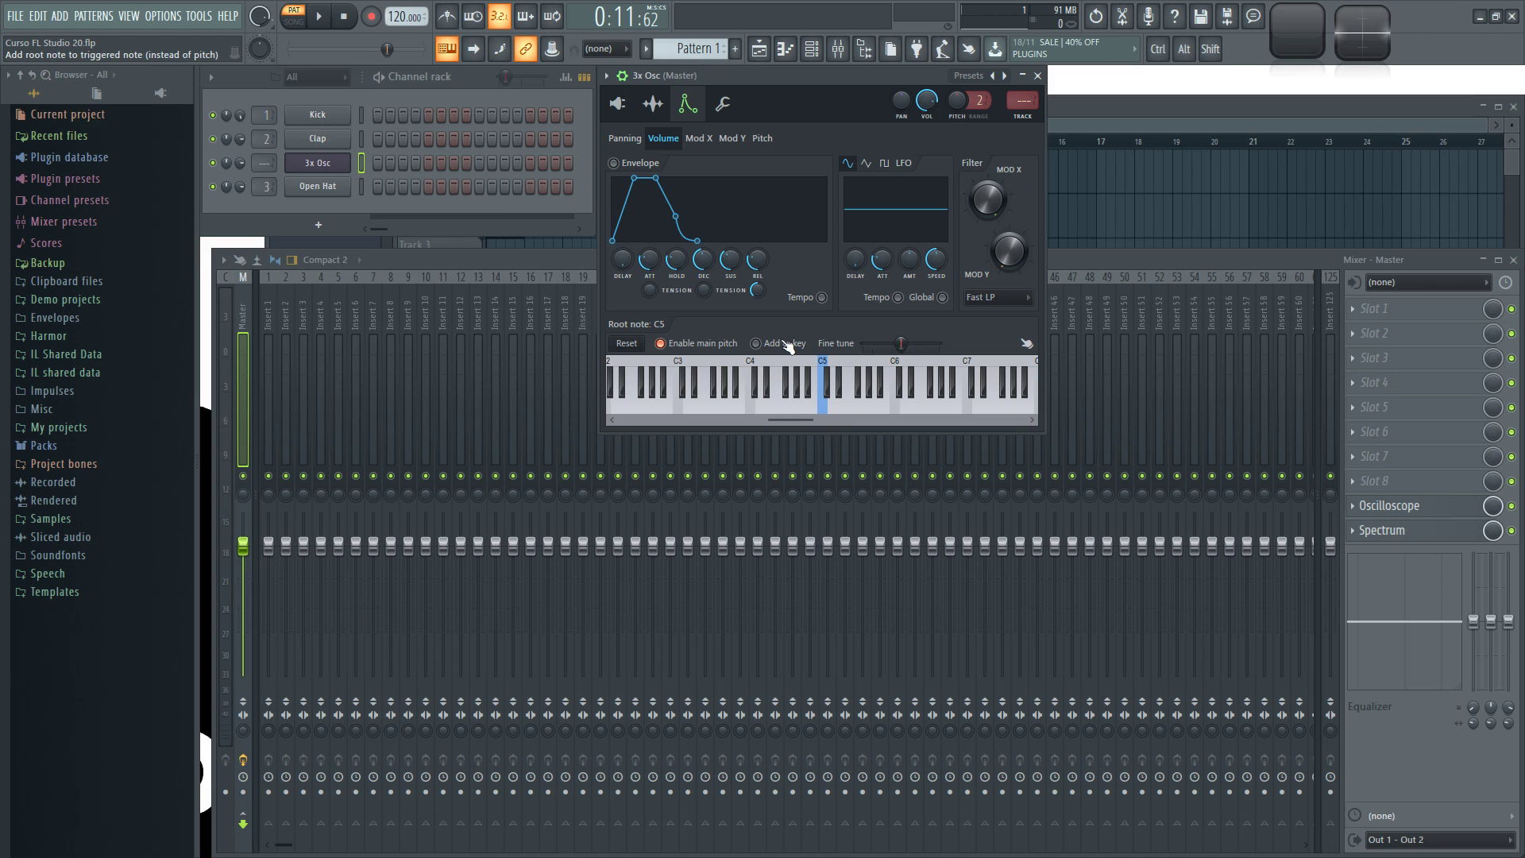
Step: Look through the Panning, Volume, Mod X, Mod Y and Pitch envelope targets of the 3x Osc channel
{"action": "left_click", "coordinate": [697, 141]}
{"action": "left_click", "coordinate": [731, 141]}
{"action": "left_click", "coordinate": [761, 142]}
{"action": "left_click", "coordinate": [732, 141]}
{"action": "left_click", "coordinate": [698, 141]}
{"action": "left_click", "coordinate": [663, 140]}
{"action": "left_click", "coordinate": [625, 140]}
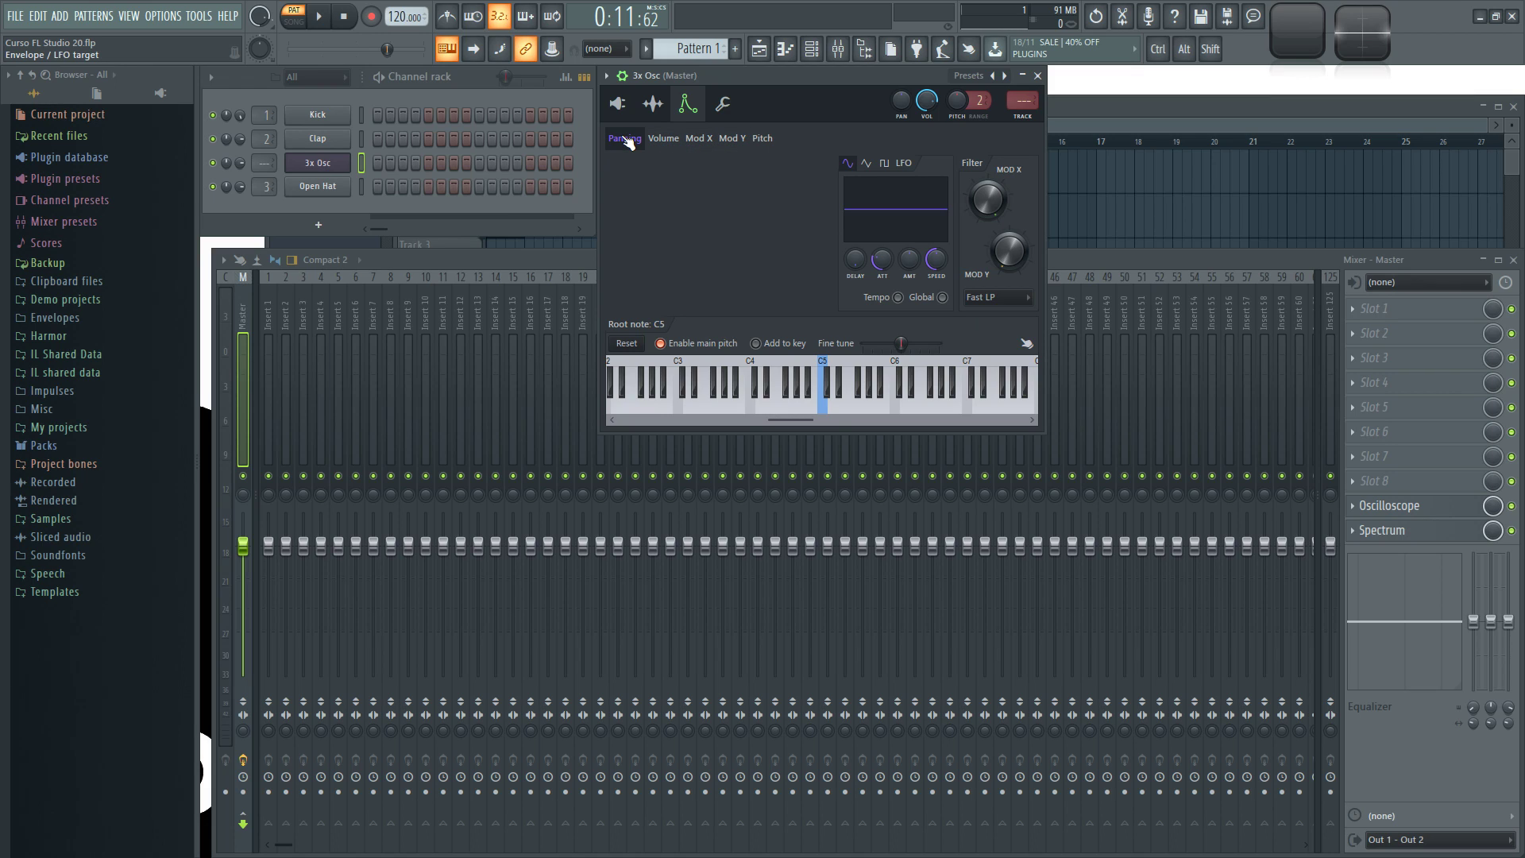
{"action": "left_click", "coordinate": [666, 141]}
{"action": "left_click", "coordinate": [699, 142]}
{"action": "left_click", "coordinate": [732, 140]}
{"action": "left_click", "coordinate": [764, 141]}
{"action": "left_click", "coordinate": [625, 140]}
Step: Examine how the Mod X and Mod Y targets relate to the filter controls, finishing on the Pitch target
{"action": "left_click", "coordinate": [664, 140]}
{"action": "left_click", "coordinate": [699, 139]}
{"action": "left_click", "coordinate": [731, 139]}
{"action": "left_click", "coordinate": [759, 139]}
{"action": "left_click", "coordinate": [666, 140]}
{"action": "left_click", "coordinate": [699, 140]}
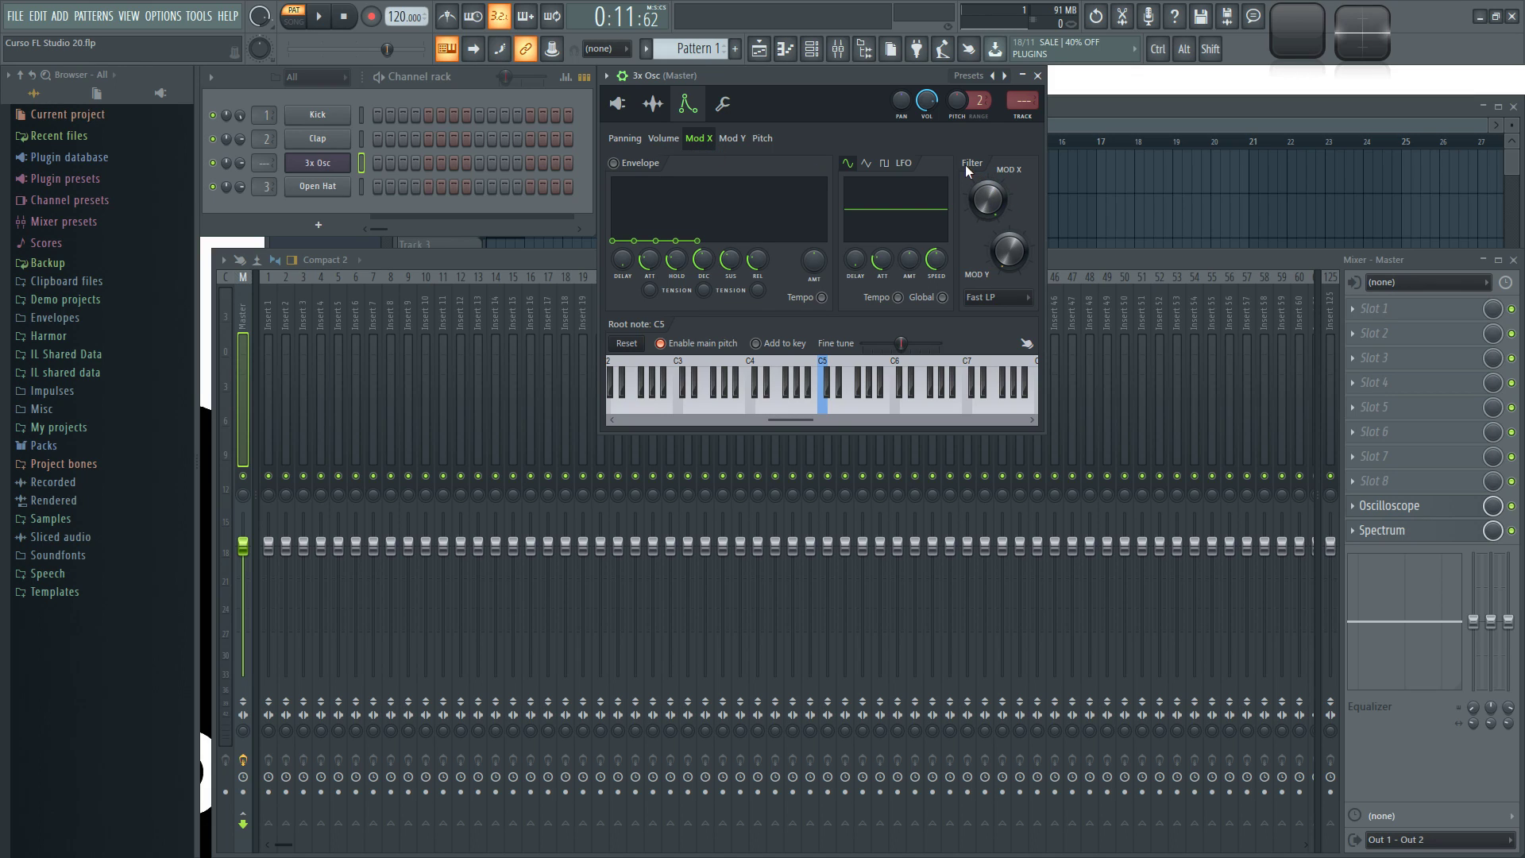
{"action": "left_click", "coordinate": [732, 139]}
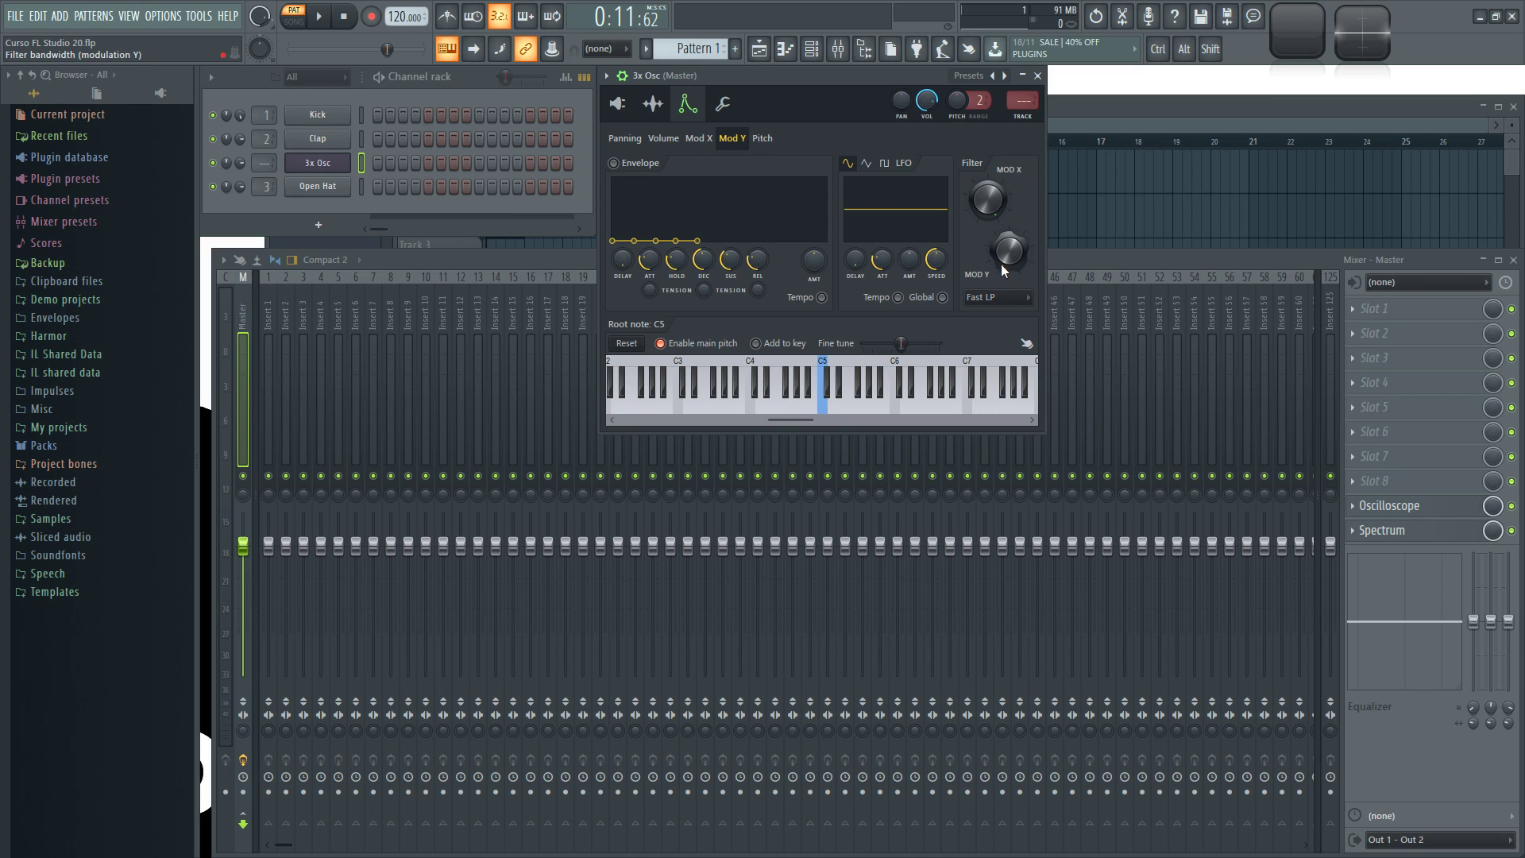
{"action": "left_click", "coordinate": [763, 141]}
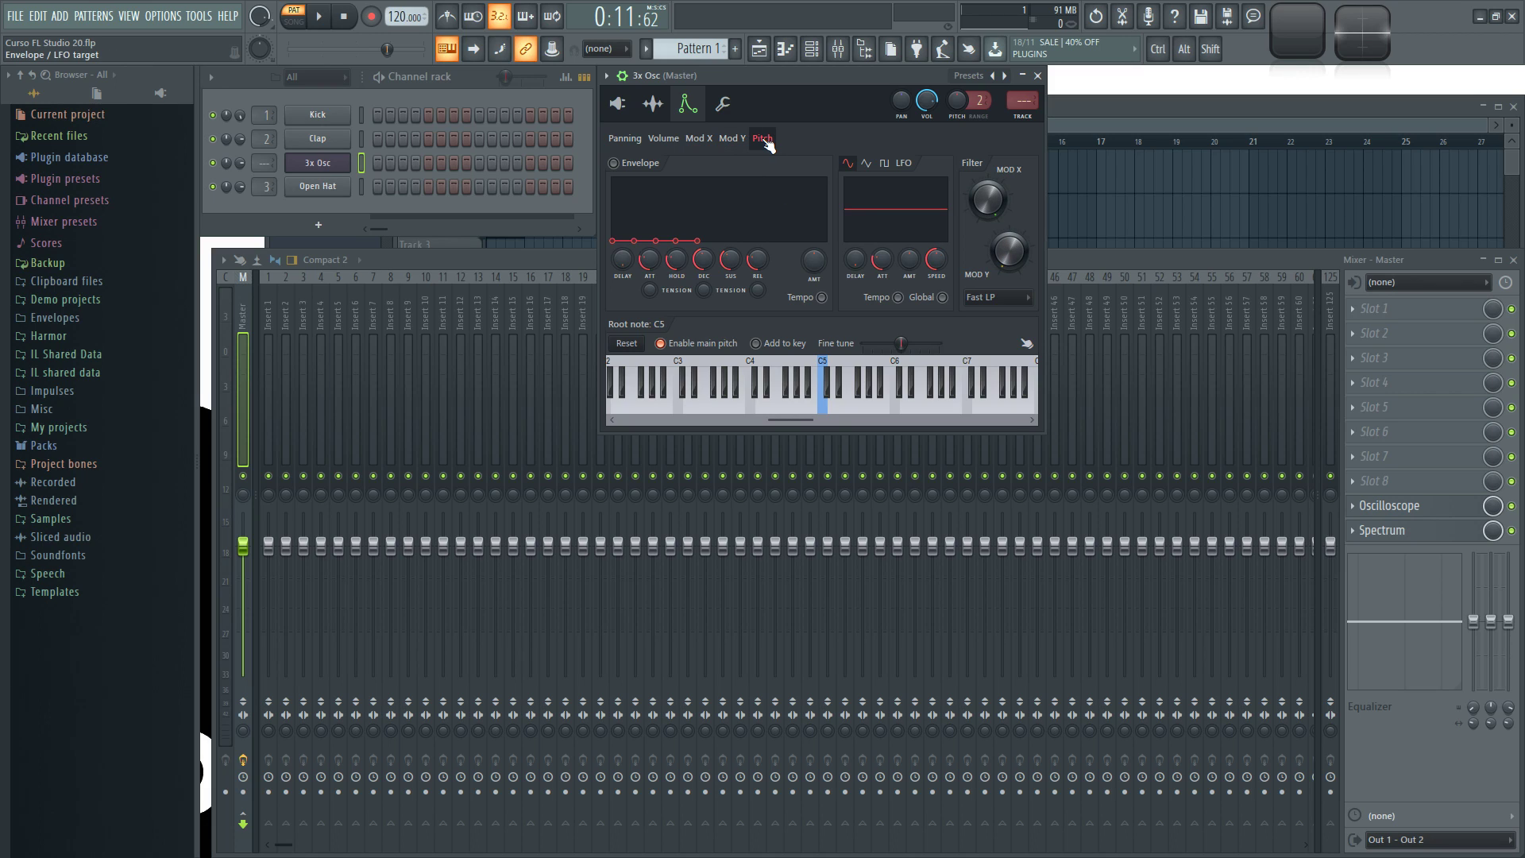
Step: Compare the envelope settings of the Volume, Mod X, Mod Y and Pitch targets, ending on Pitch
{"action": "left_click", "coordinate": [728, 138]}
{"action": "left_click", "coordinate": [699, 138]}
{"action": "left_click", "coordinate": [673, 139]}
{"action": "left_click", "coordinate": [698, 138]}
{"action": "left_click", "coordinate": [729, 138]}
{"action": "left_click", "coordinate": [760, 140]}
{"action": "left_click", "coordinate": [665, 139]}
{"action": "left_click", "coordinate": [762, 139]}
{"action": "left_click", "coordinate": [723, 138]}
{"action": "left_click", "coordinate": [703, 138]}
{"action": "left_click", "coordinate": [669, 138]}
{"action": "left_click", "coordinate": [707, 138]}
{"action": "left_click", "coordinate": [740, 138]}
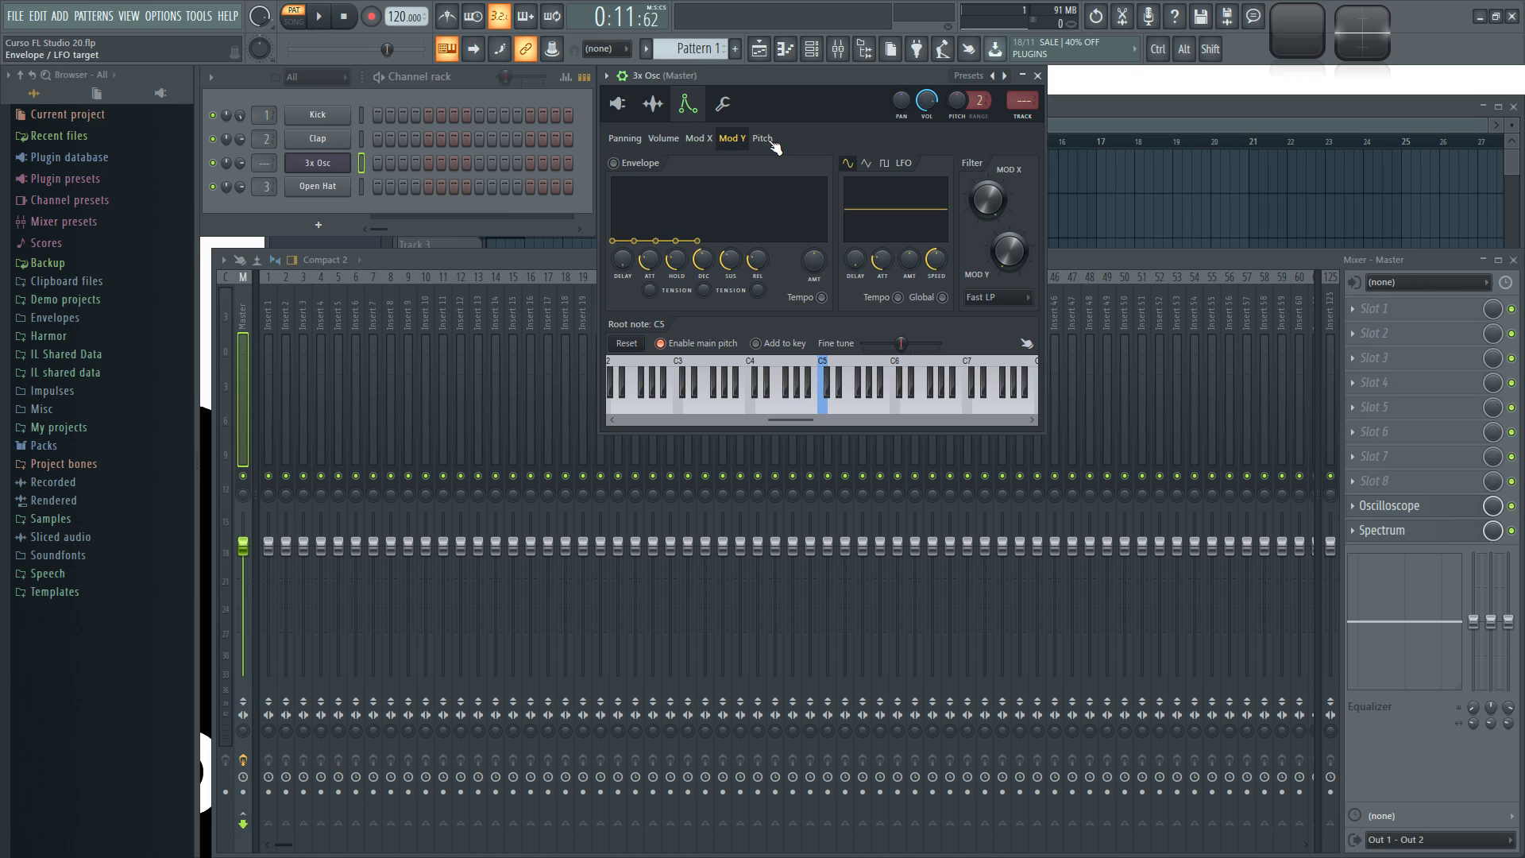
{"action": "left_click", "coordinate": [764, 138]}
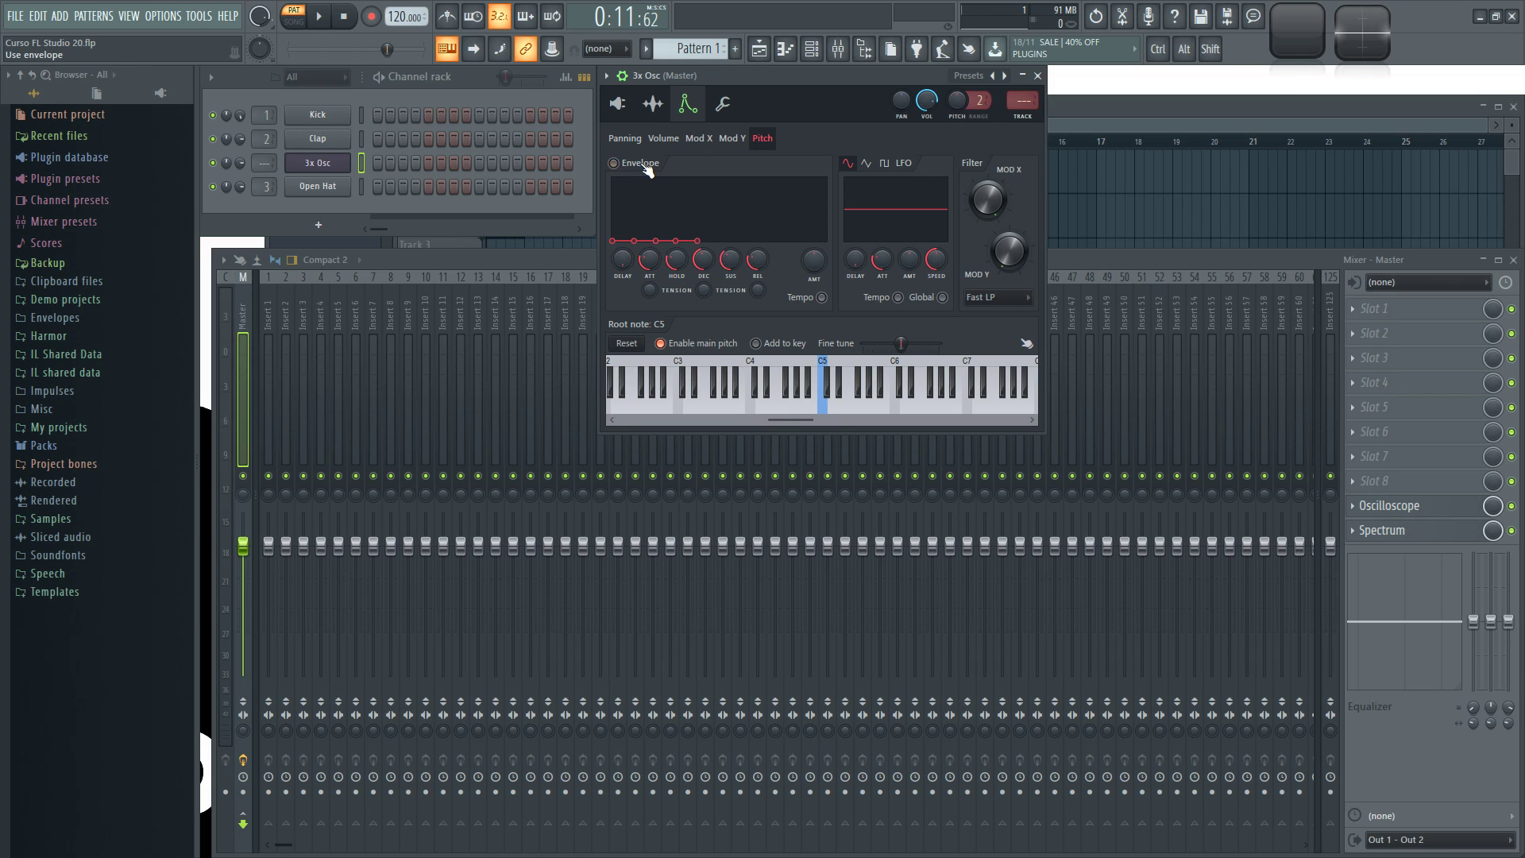
Step: Increase the Pitch envelope's hold and attack times, playing C5 and checking the other envelope targets along the way
{"action": "left_click_drag", "start_coordinate": [677, 260], "coordinate": [676, 250]}
{"action": "left_click", "coordinate": [728, 140]}
{"action": "left_click", "coordinate": [694, 139]}
{"action": "left_click", "coordinate": [660, 139]}
{"action": "left_click", "coordinate": [764, 138]}
{"action": "mouse_move", "coordinate": [624, 260]}
{"action": "left_mouse_down"}
{"action": "mouse_move", "coordinate": [624, 237]}
{"action": "mouse_move", "coordinate": [624, 262]}
{"action": "left_mouse_up"}
{"action": "left_click", "coordinate": [824, 407]}
{"action": "left_click_drag", "start_coordinate": [647, 267], "coordinate": [648, 263]}
Step: Compare the Pitch envelope's amount control with the Volume, Mod X and Mod Y targets, returning to Pitch
{"action": "left_click", "coordinate": [664, 140]}
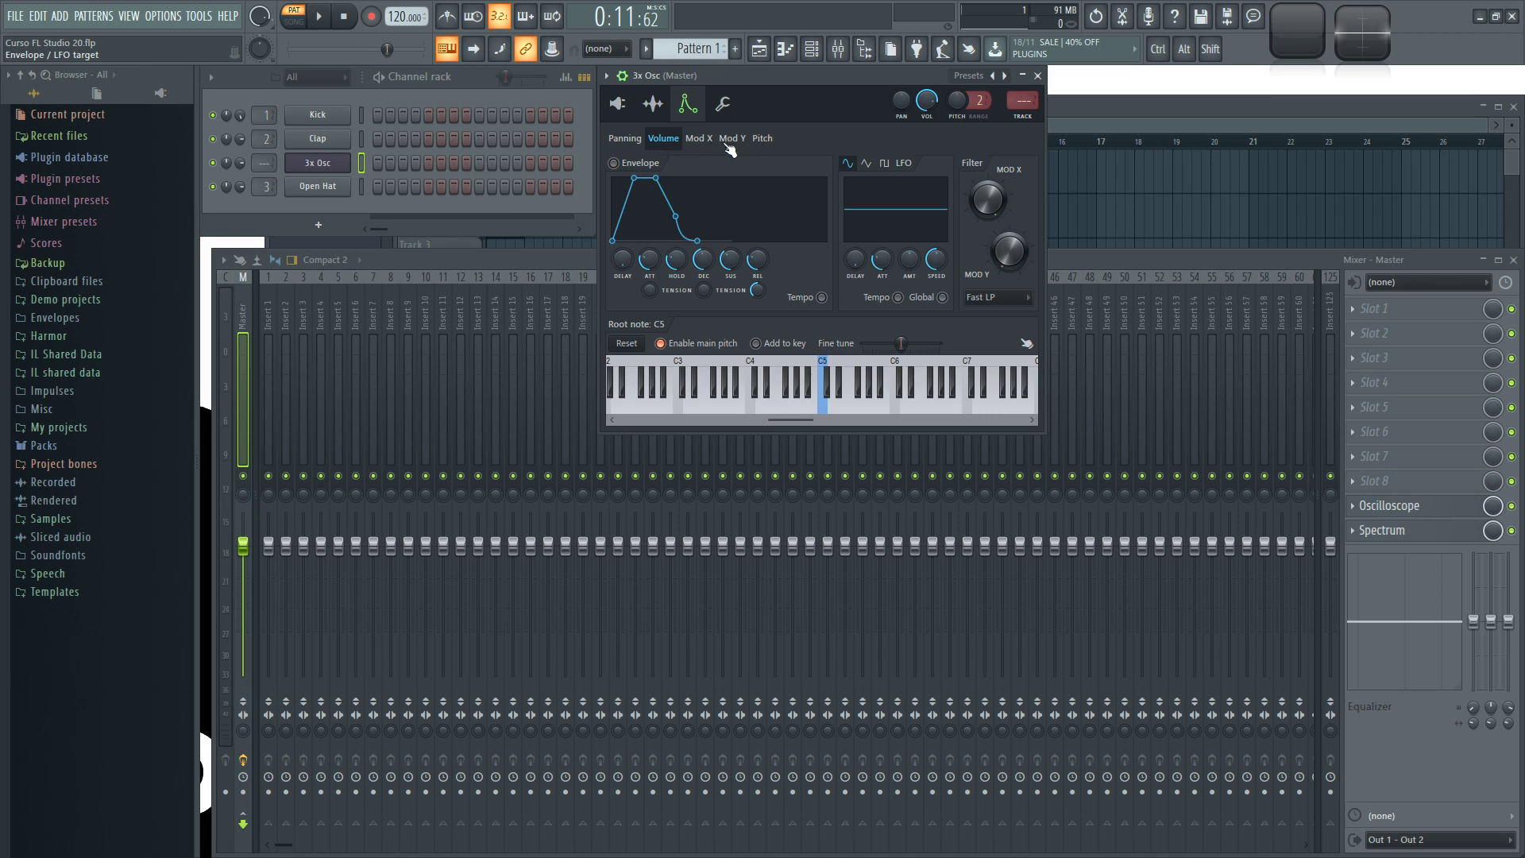
{"action": "left_click", "coordinate": [763, 139]}
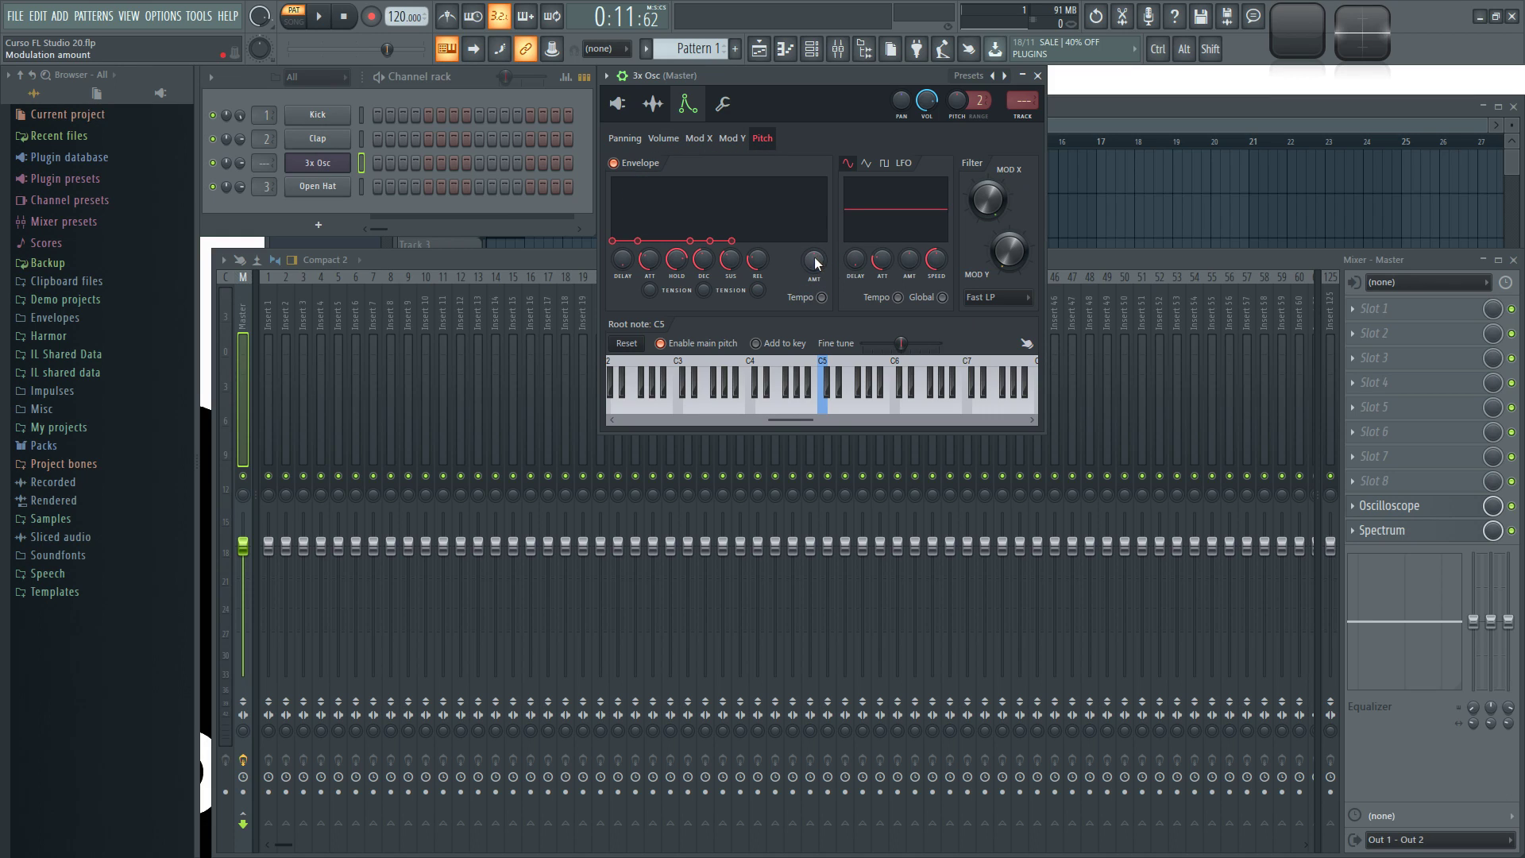
{"action": "left_click", "coordinate": [724, 139]}
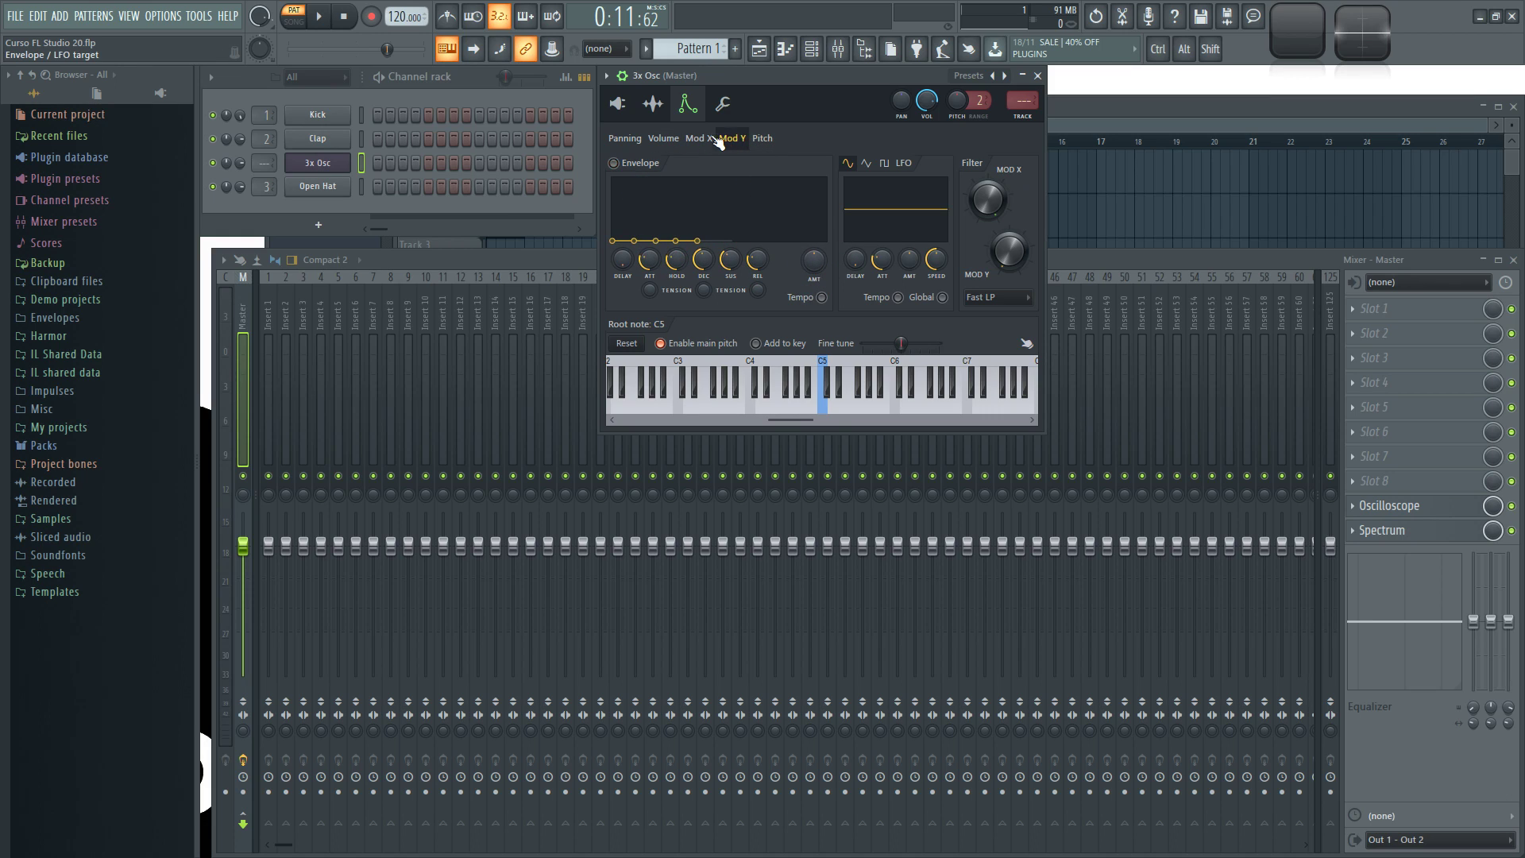
{"action": "left_click", "coordinate": [664, 139]}
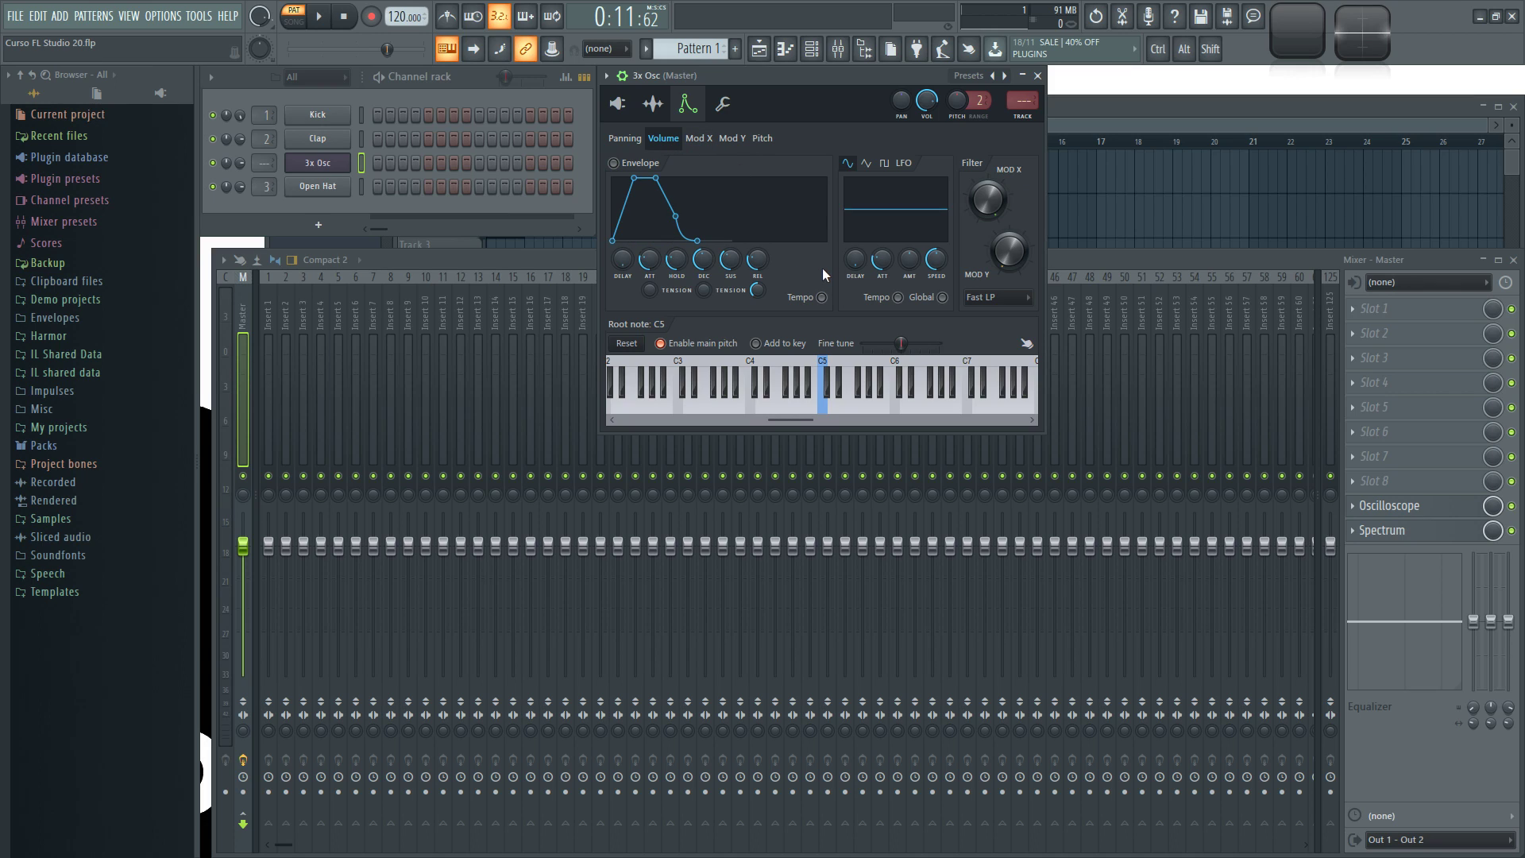
{"action": "left_click", "coordinate": [699, 138]}
{"action": "left_click", "coordinate": [763, 139]}
Step: Raise the Pitch envelope's modulation amount, reset it to its default and raise it again
{"action": "left_click_drag", "start_coordinate": [821, 267], "coordinate": [821, 230]}
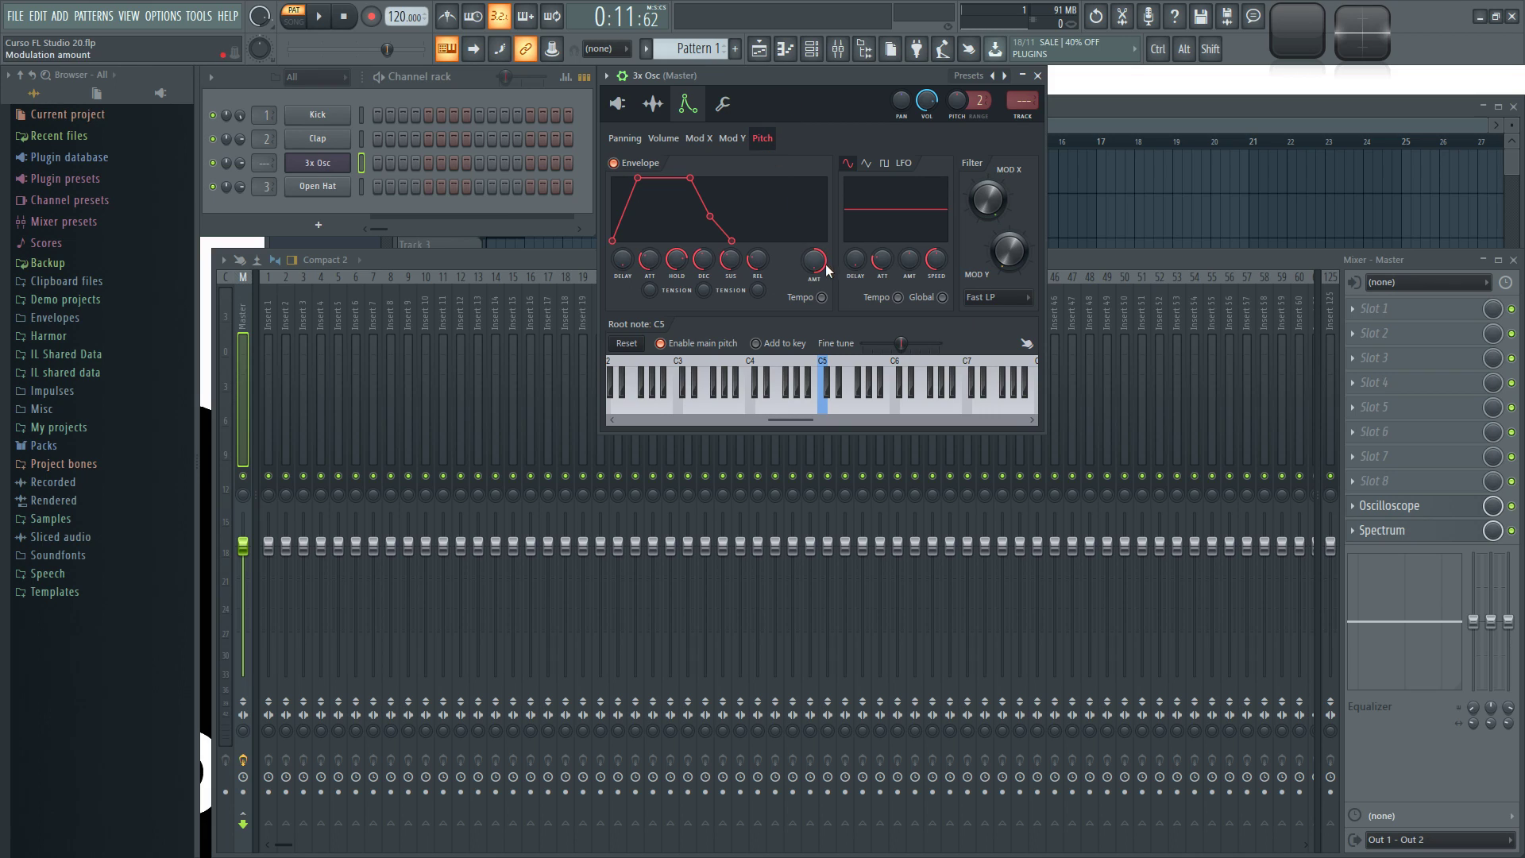
{"action": "left_click_drag", "start_coordinate": [814, 267], "coordinate": [815, 222]}
{"action": "left_click_drag", "start_coordinate": [813, 271], "coordinate": [817, 235]}
{"action": "left_click", "coordinate": [816, 264], "text": "alt"}
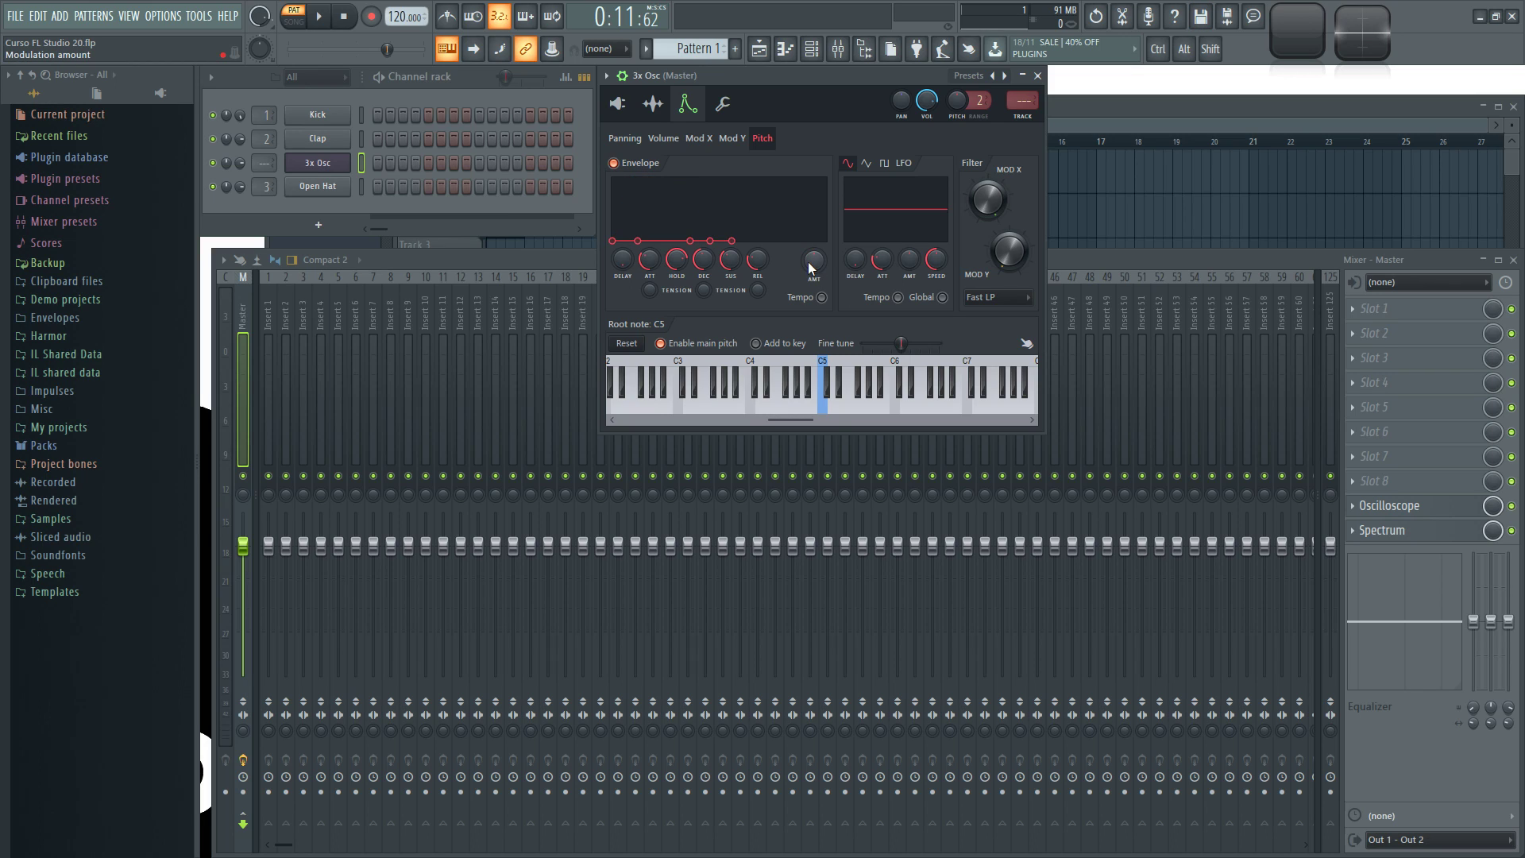
{"action": "left_click_drag", "start_coordinate": [814, 270], "coordinate": [813, 235]}
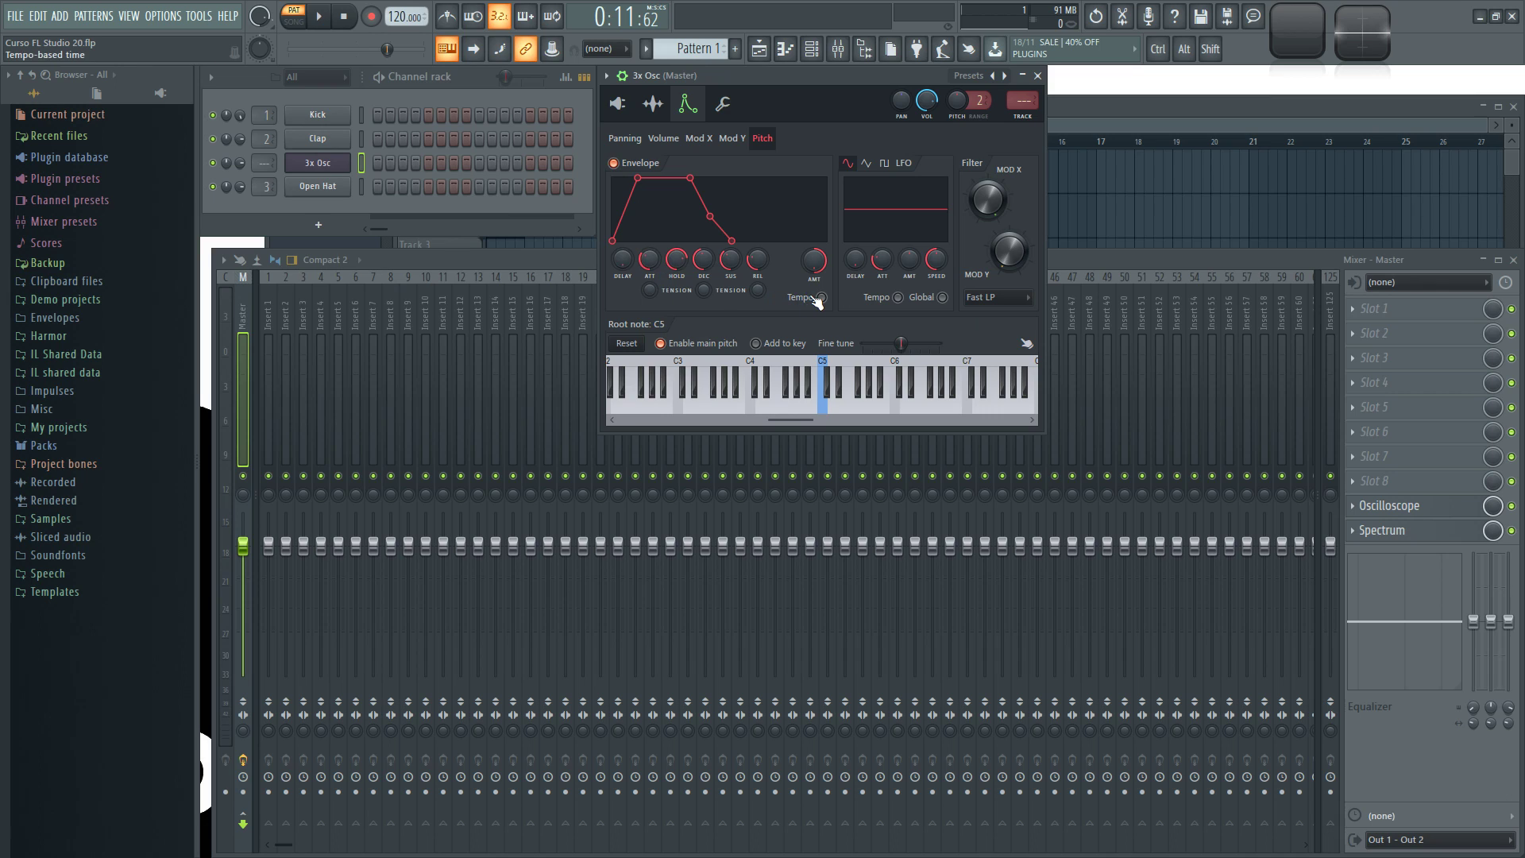
Step: Play C5 with the Pitch envelope switched on and off to compare the sound
{"action": "key", "text": "q"}
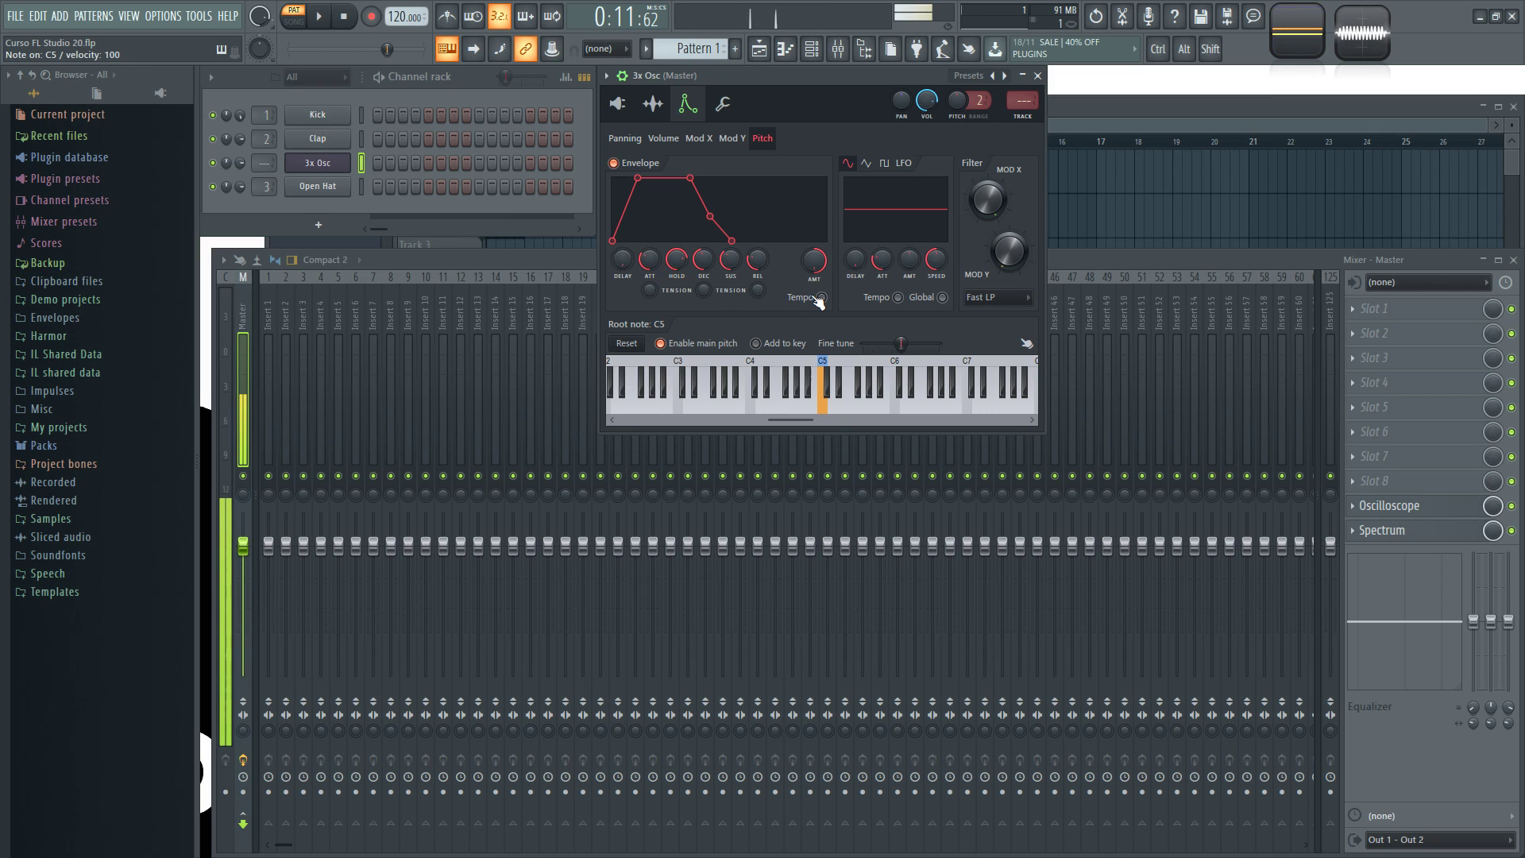
{"action": "key", "text": "q"}
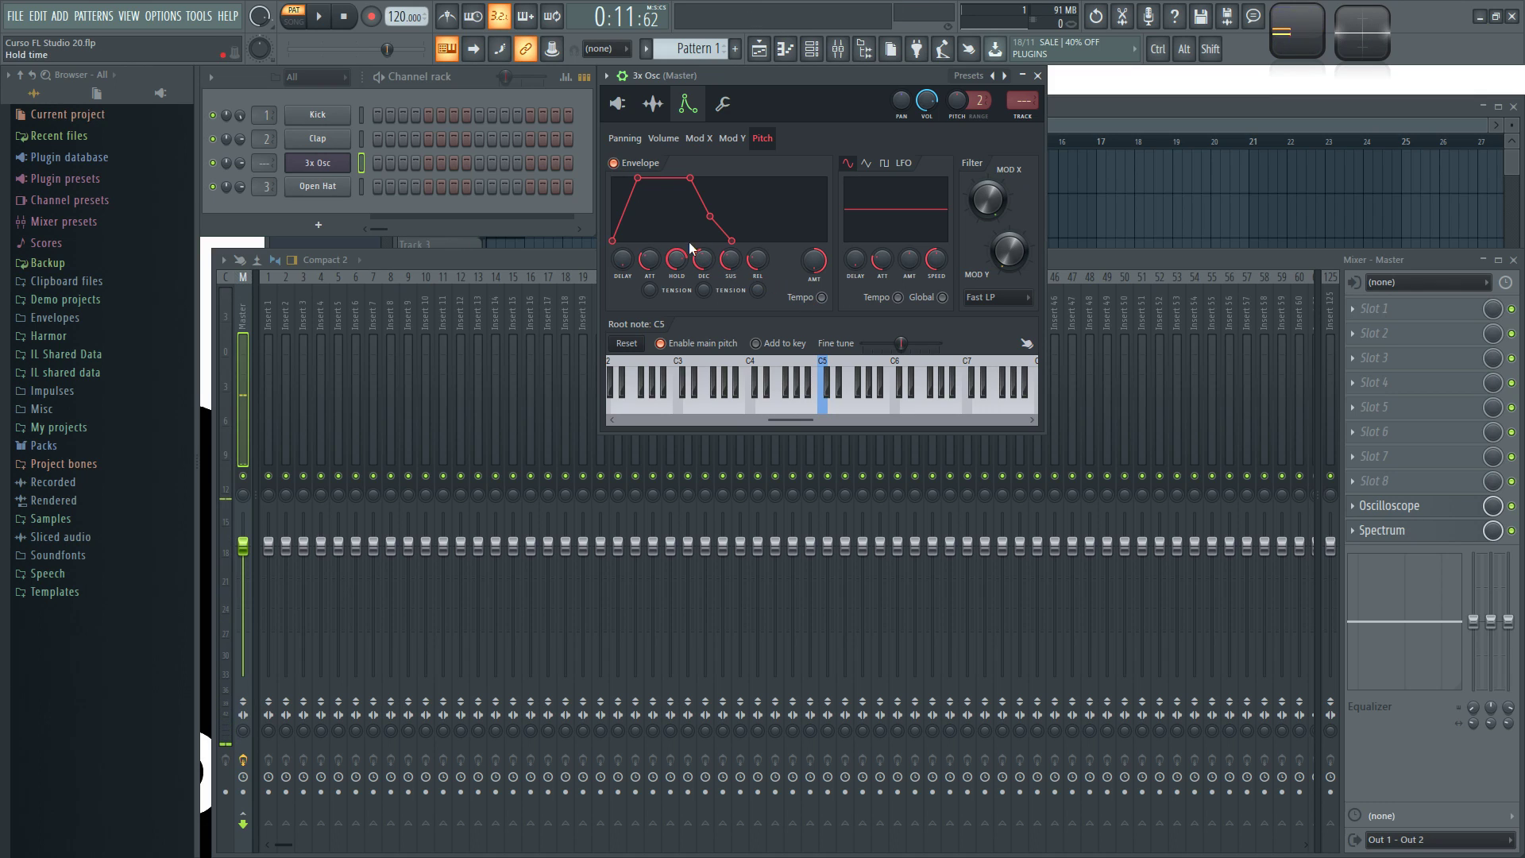
{"action": "key", "text": "q"}
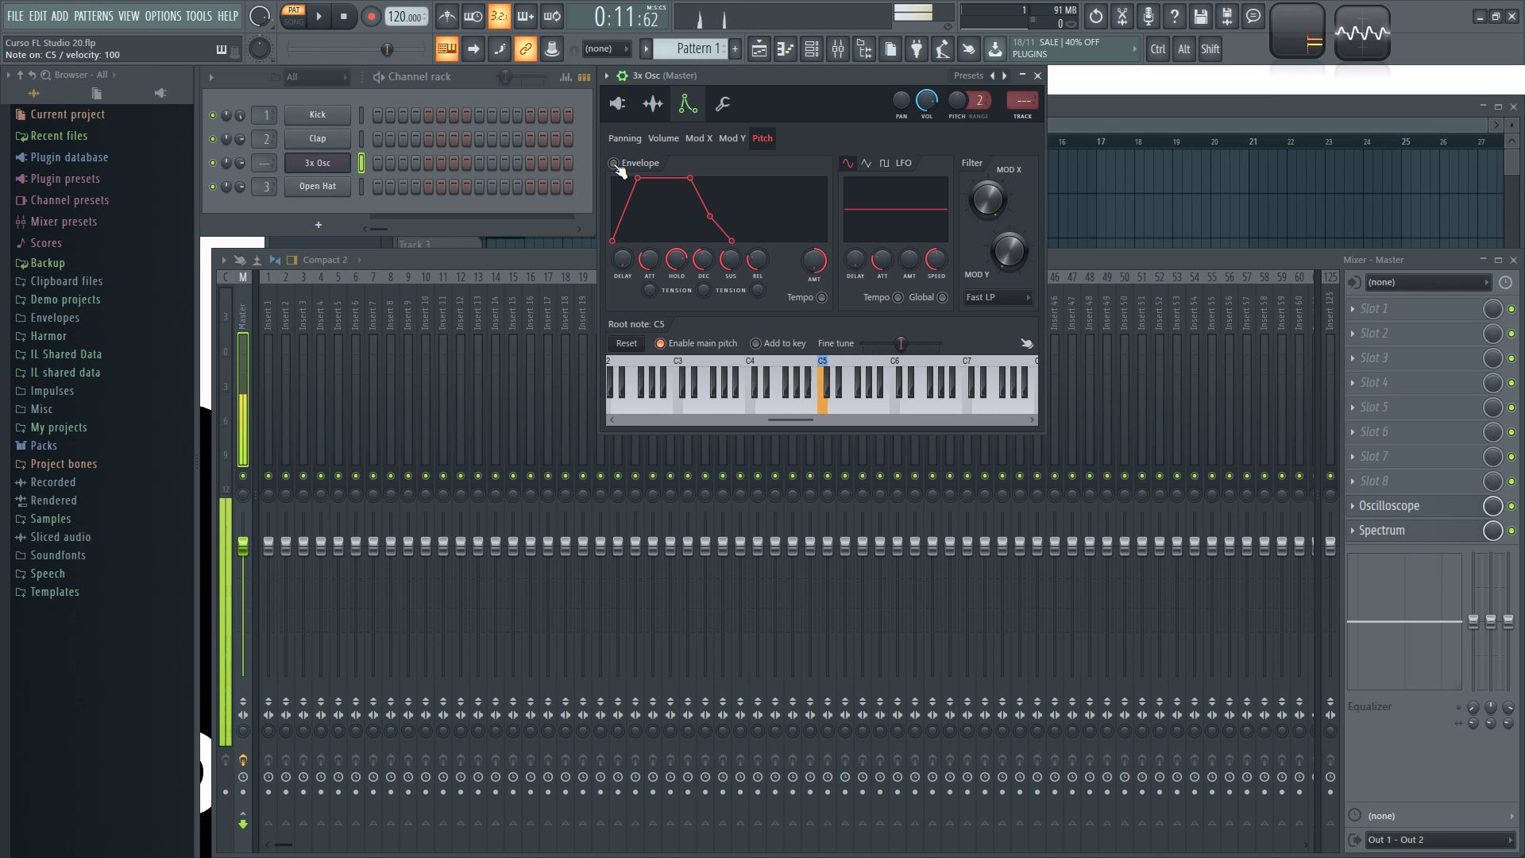
{"action": "key", "text": "q"}
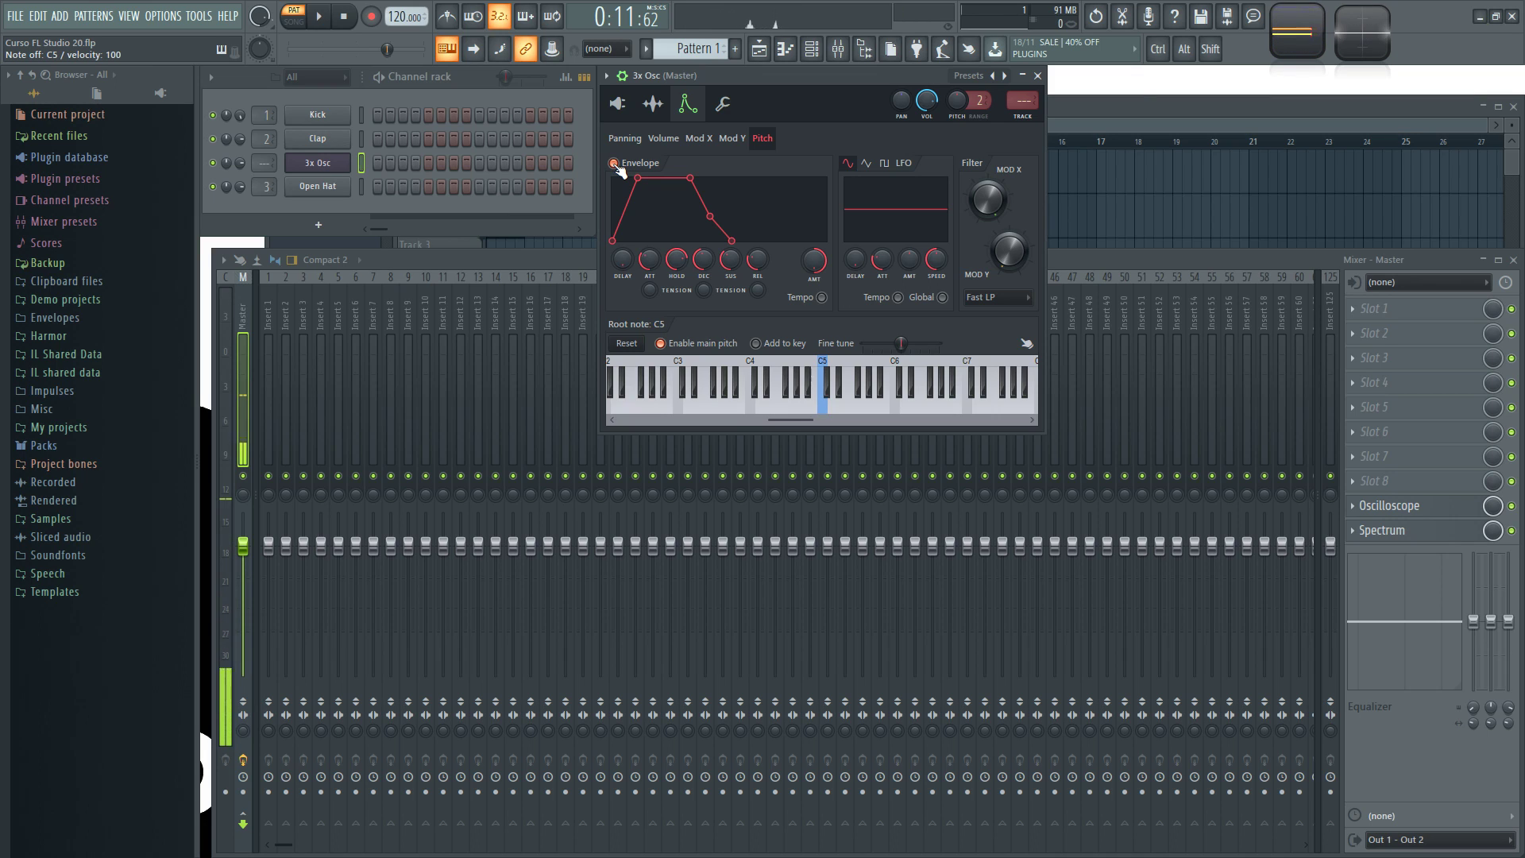
{"action": "key", "text": "q"}
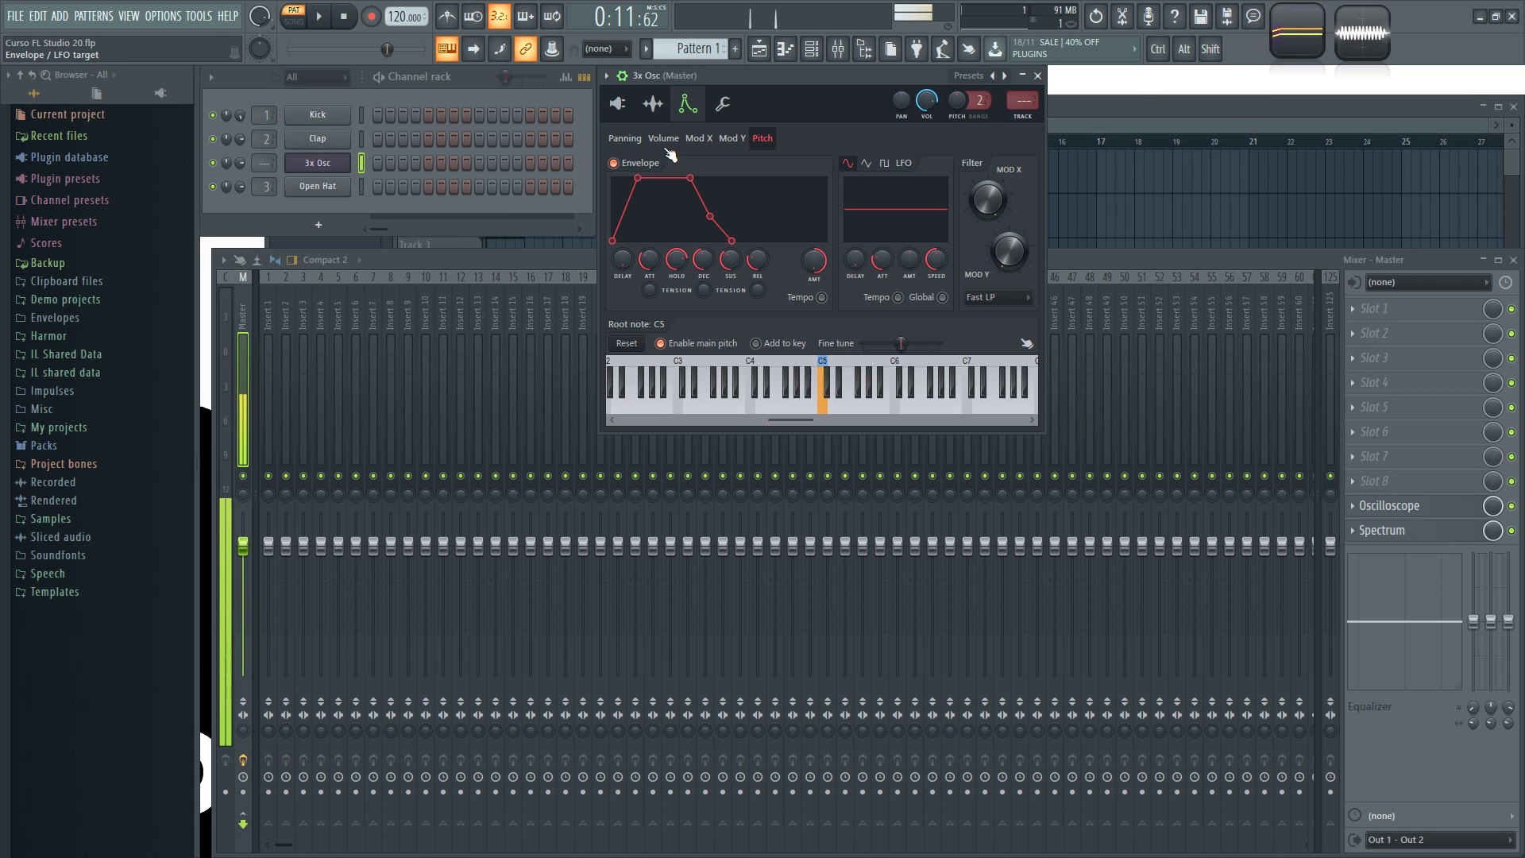
Step: Enable the Volume envelope and compare its curve with the Pitch envelope, ending on the Pitch target
{"action": "left_click", "coordinate": [663, 138]}
{"action": "left_click", "coordinate": [636, 165]}
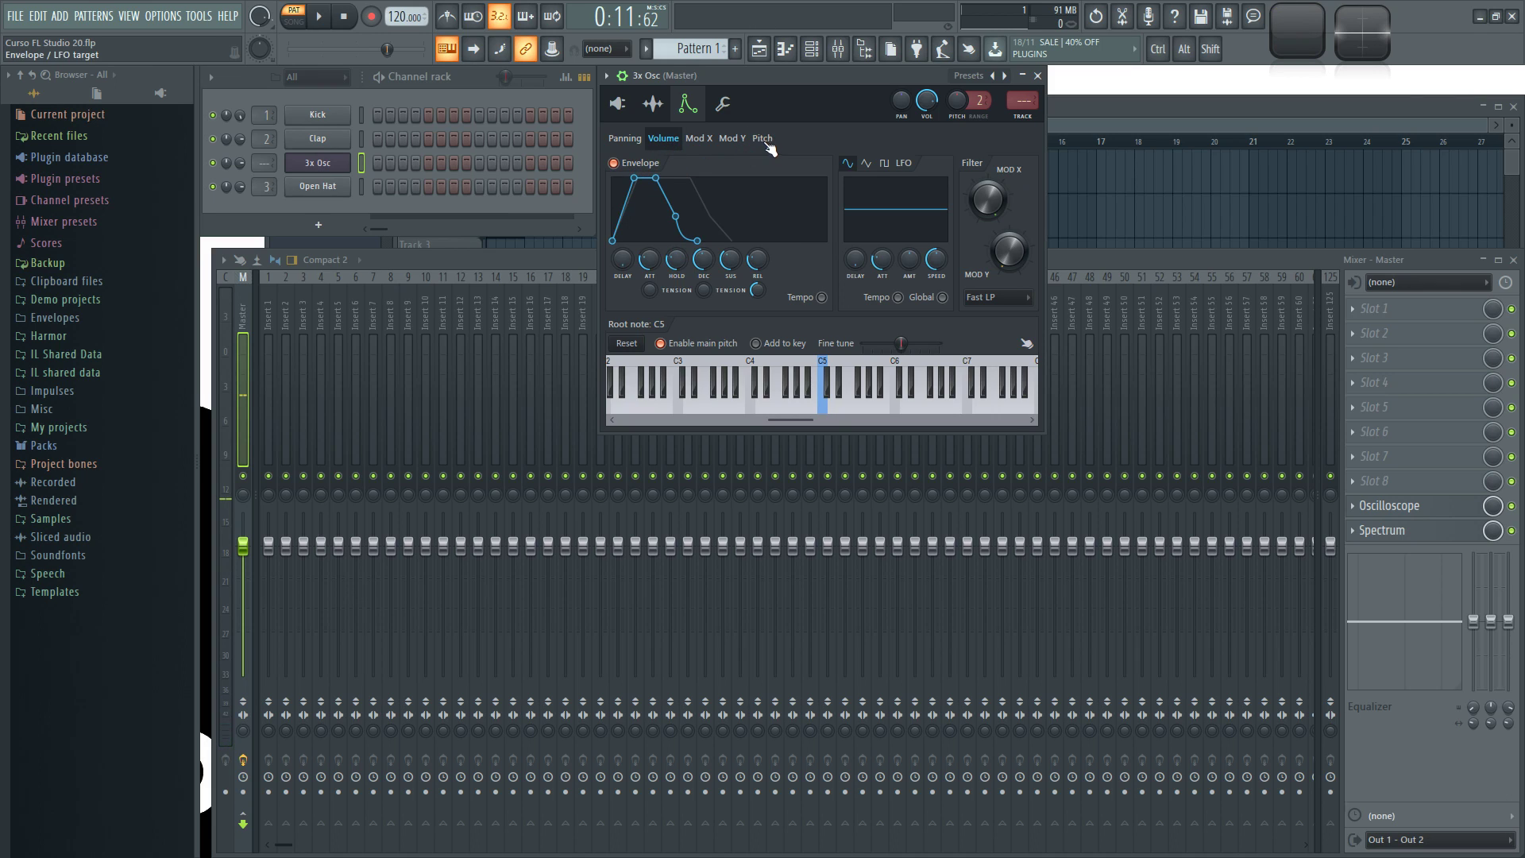
{"action": "left_click", "coordinate": [763, 139]}
{"action": "left_click", "coordinate": [671, 139]}
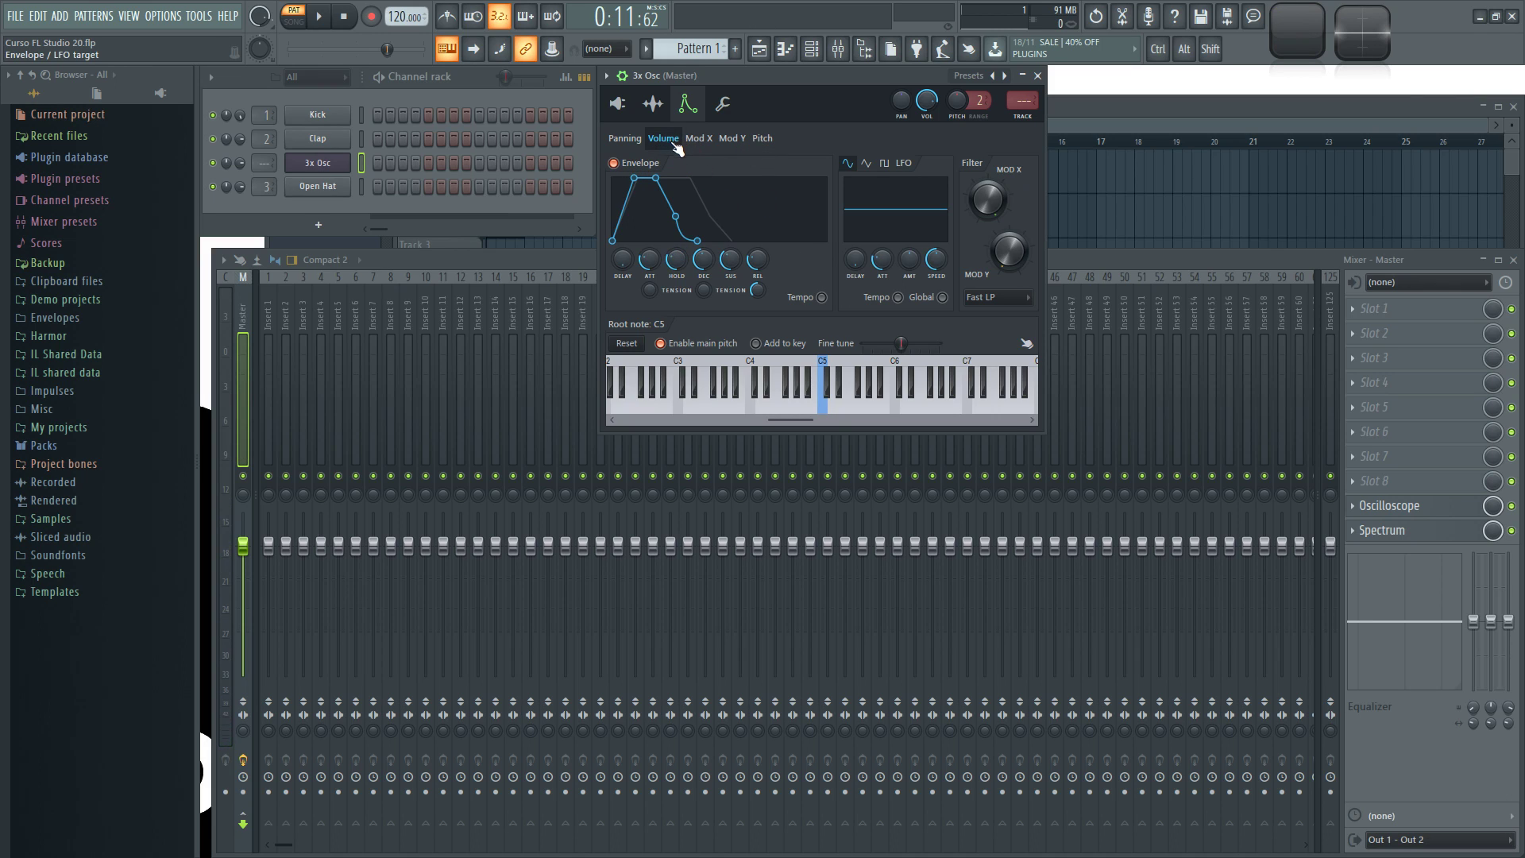
{"action": "left_click", "coordinate": [764, 139]}
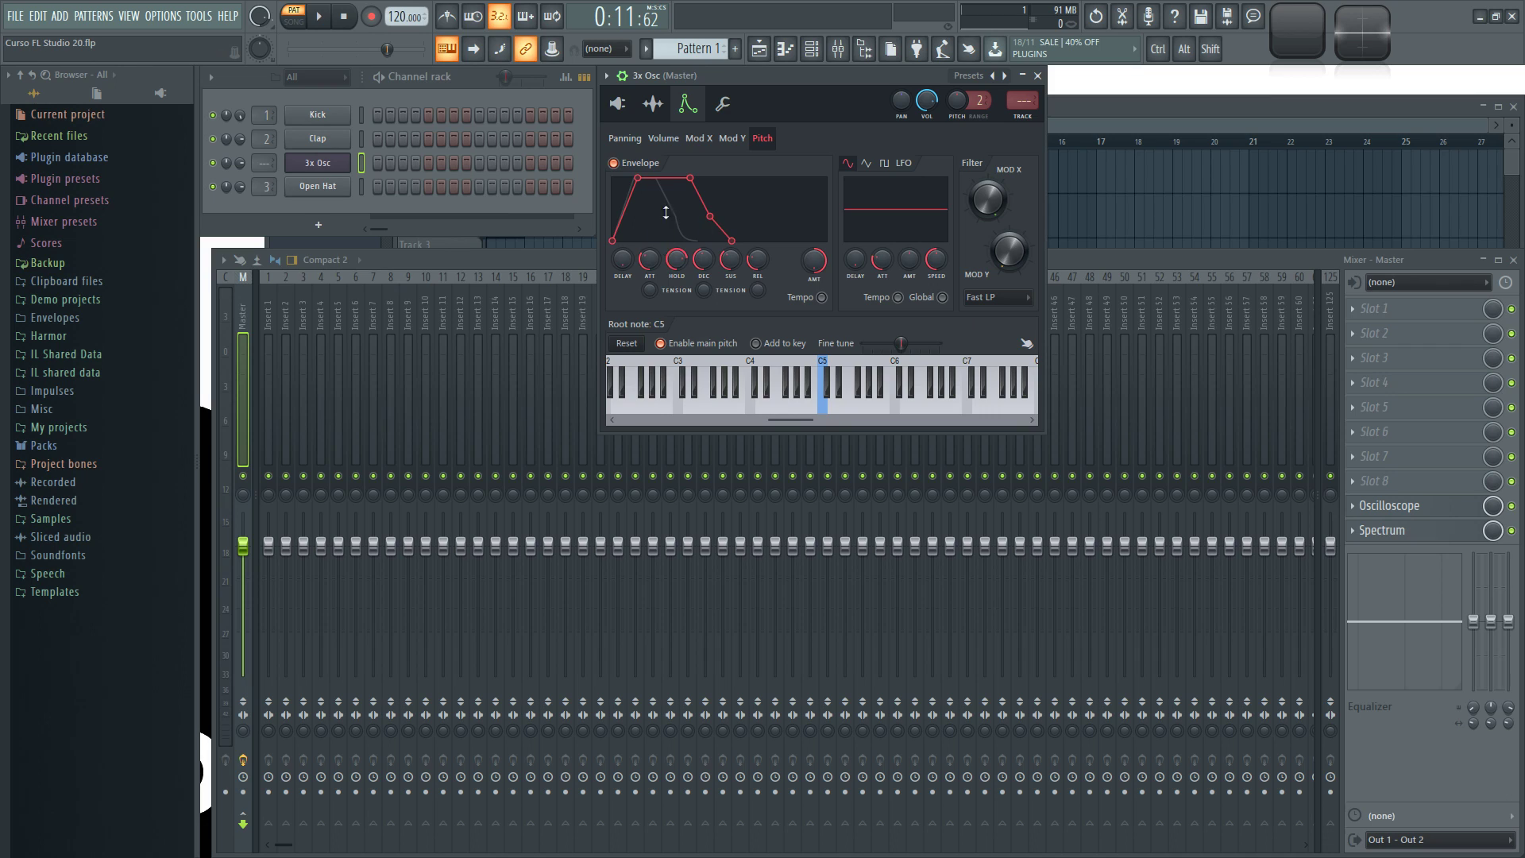
Step: Play C5, increase the Pitch envelope's delay time and play C5 again to hear the difference
{"action": "key", "text": "z"}
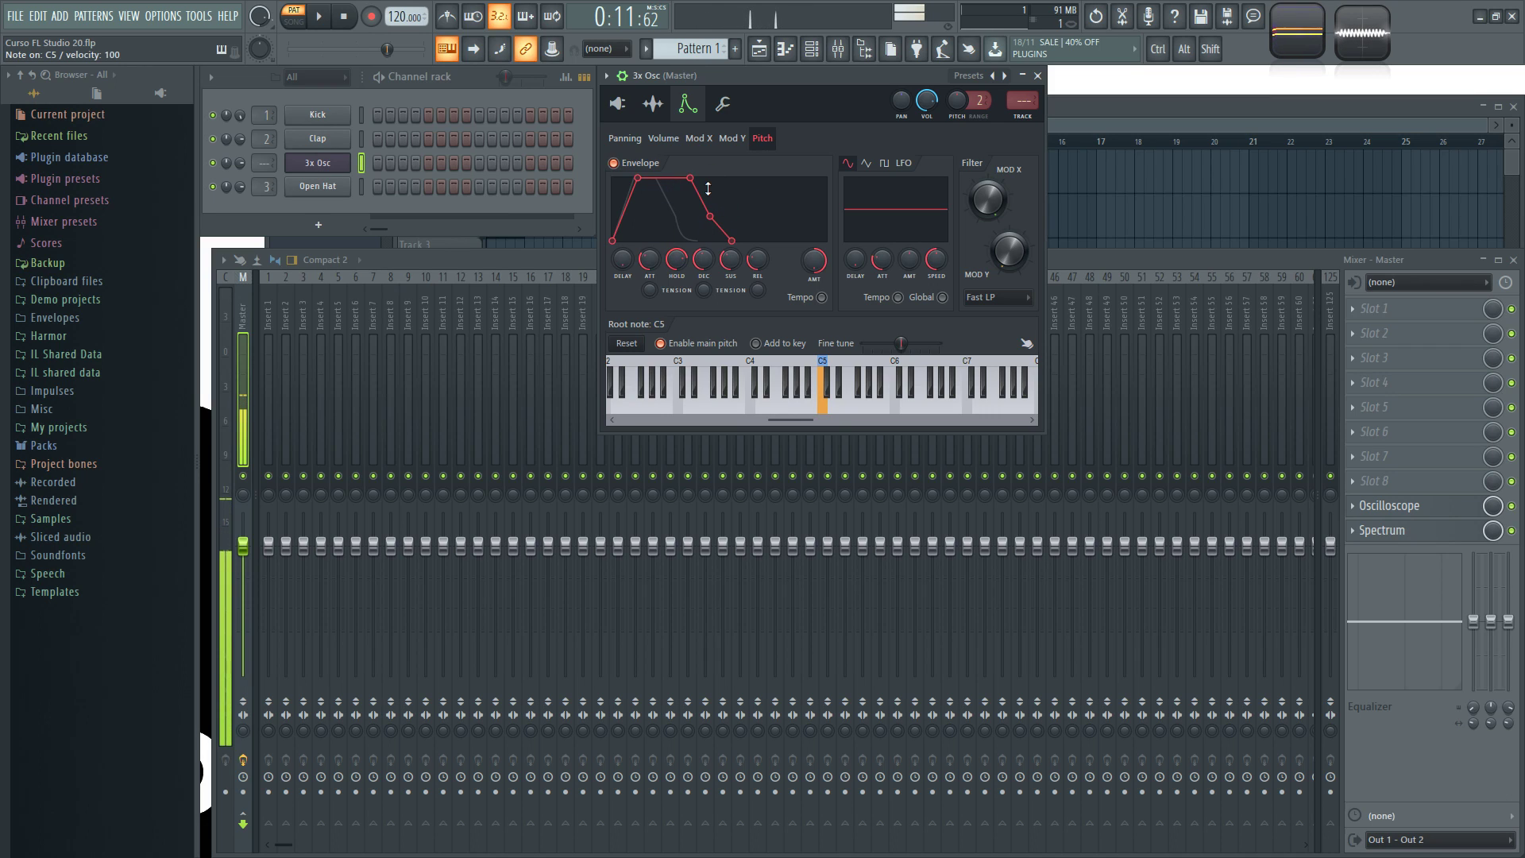
{"action": "key", "text": "z"}
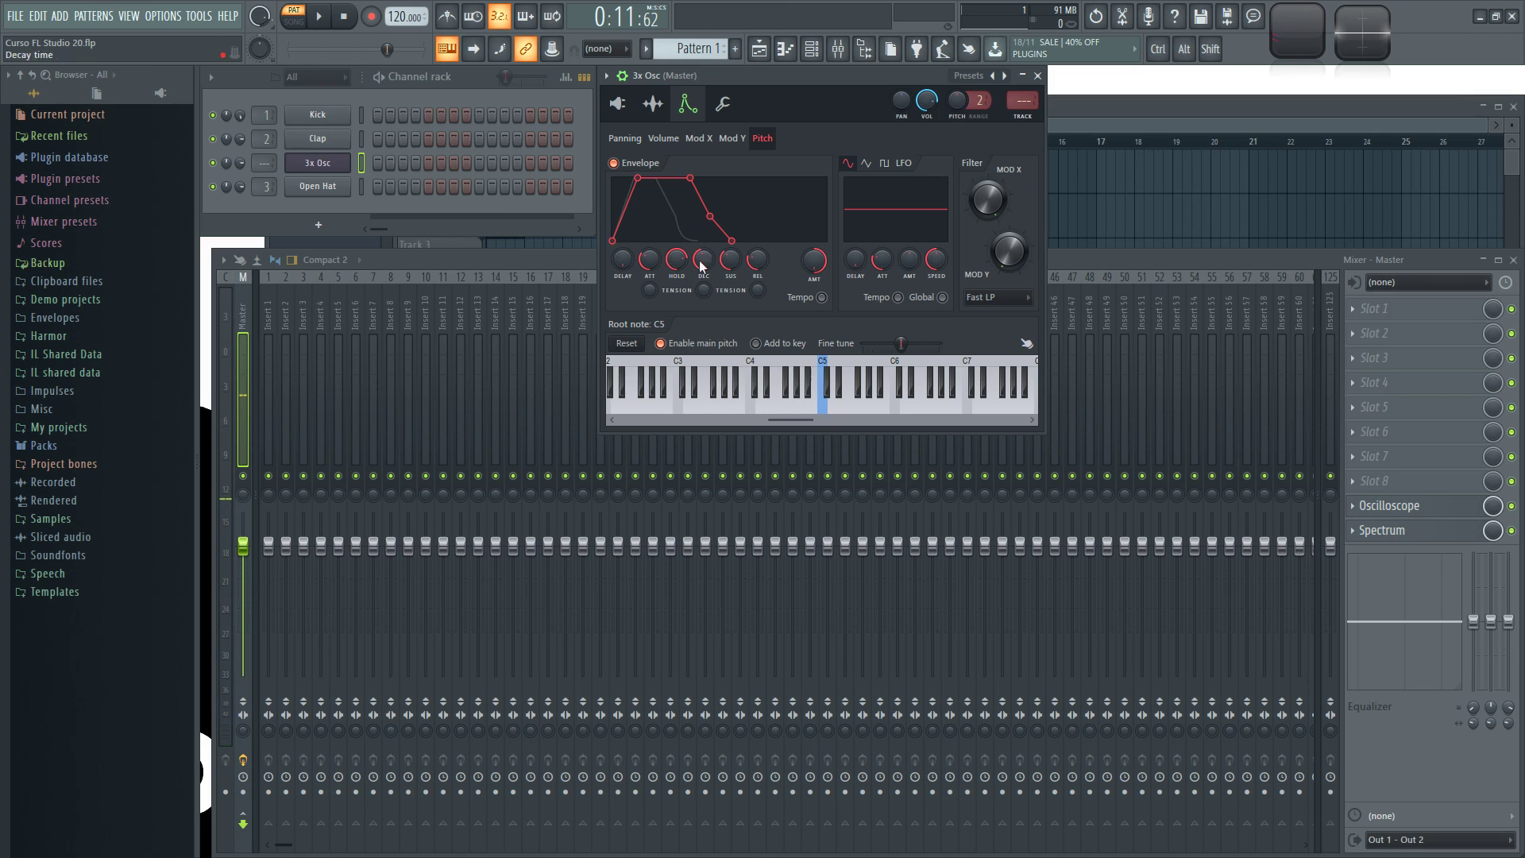
{"action": "scroll", "coordinate": [623, 261], "scroll_direction": "up", "scroll_amount": 8}
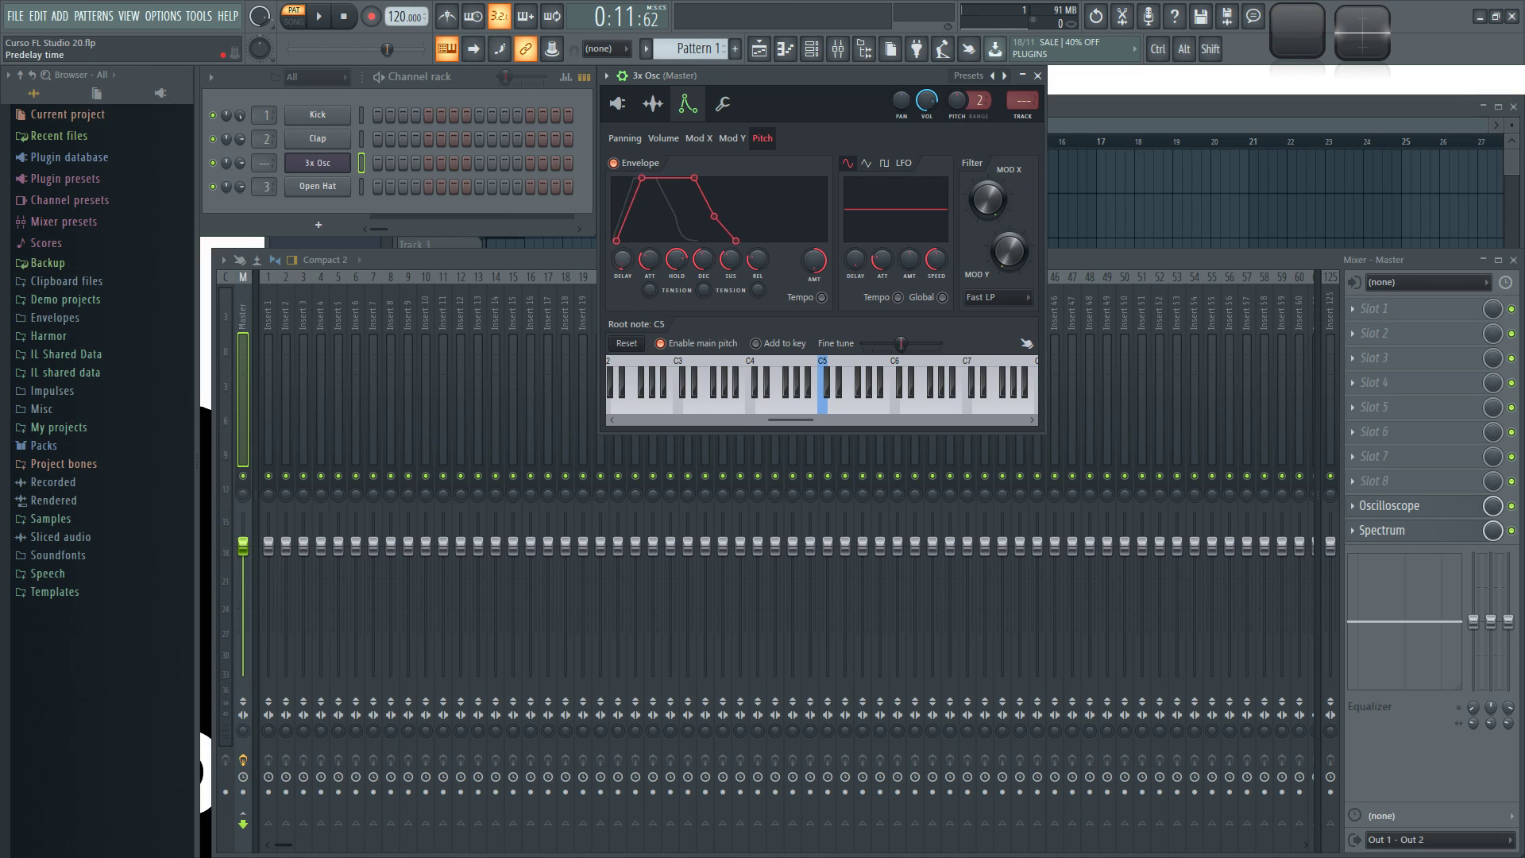
{"action": "left_click", "coordinate": [827, 414]}
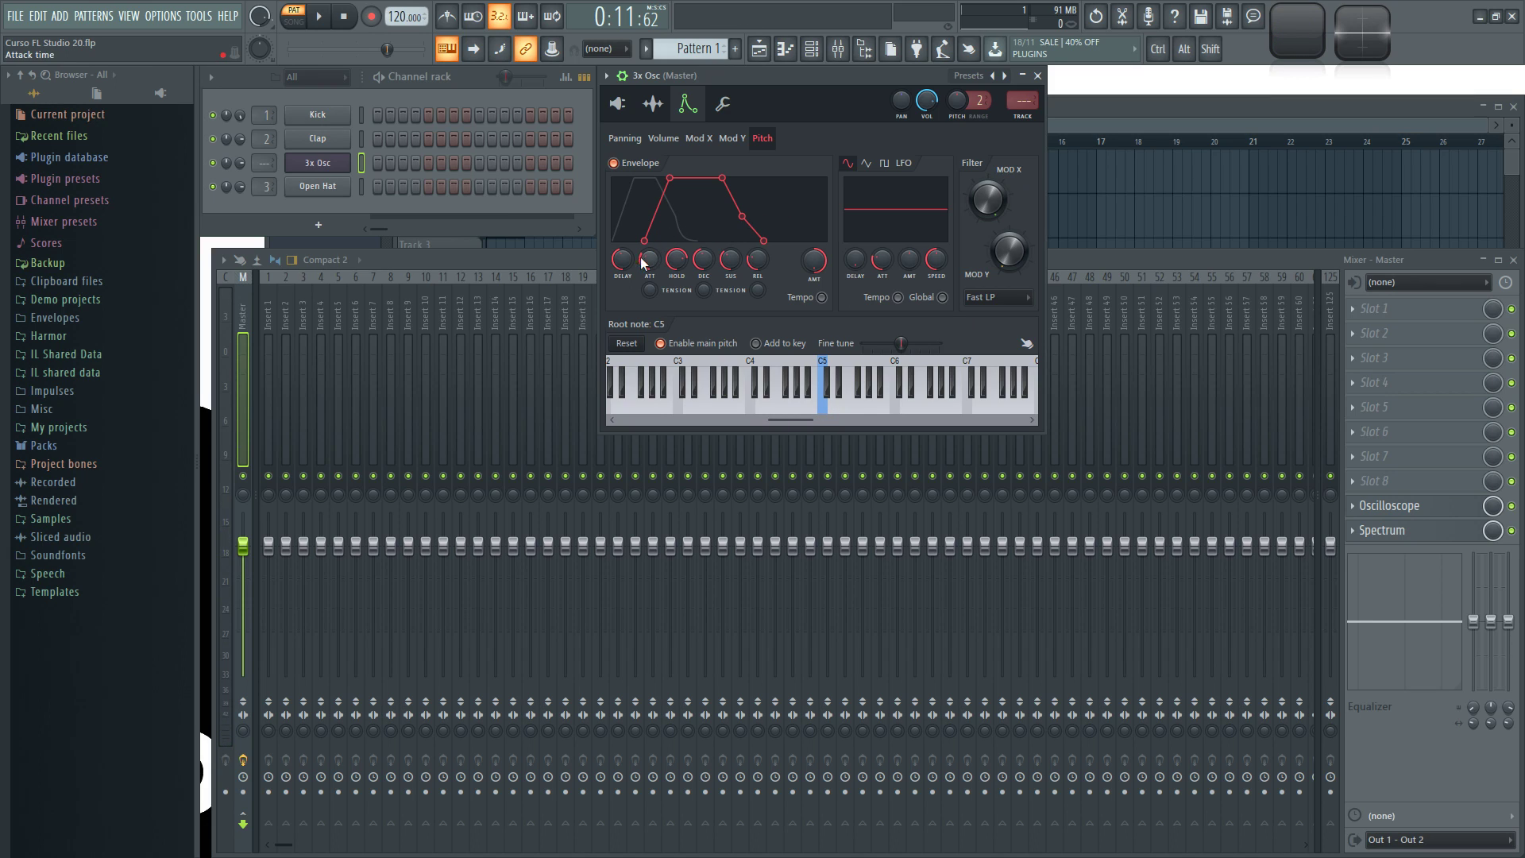
Step: Return the Pitch envelope's delay to zero and shorten its attack time
{"action": "scroll", "coordinate": [622, 260], "scroll_direction": "down", "scroll_amount": 5}
{"action": "scroll", "coordinate": [648, 260], "scroll_direction": "down", "scroll_amount": 5}
{"action": "scroll", "coordinate": [648, 260], "scroll_direction": "up", "scroll_amount": 3}
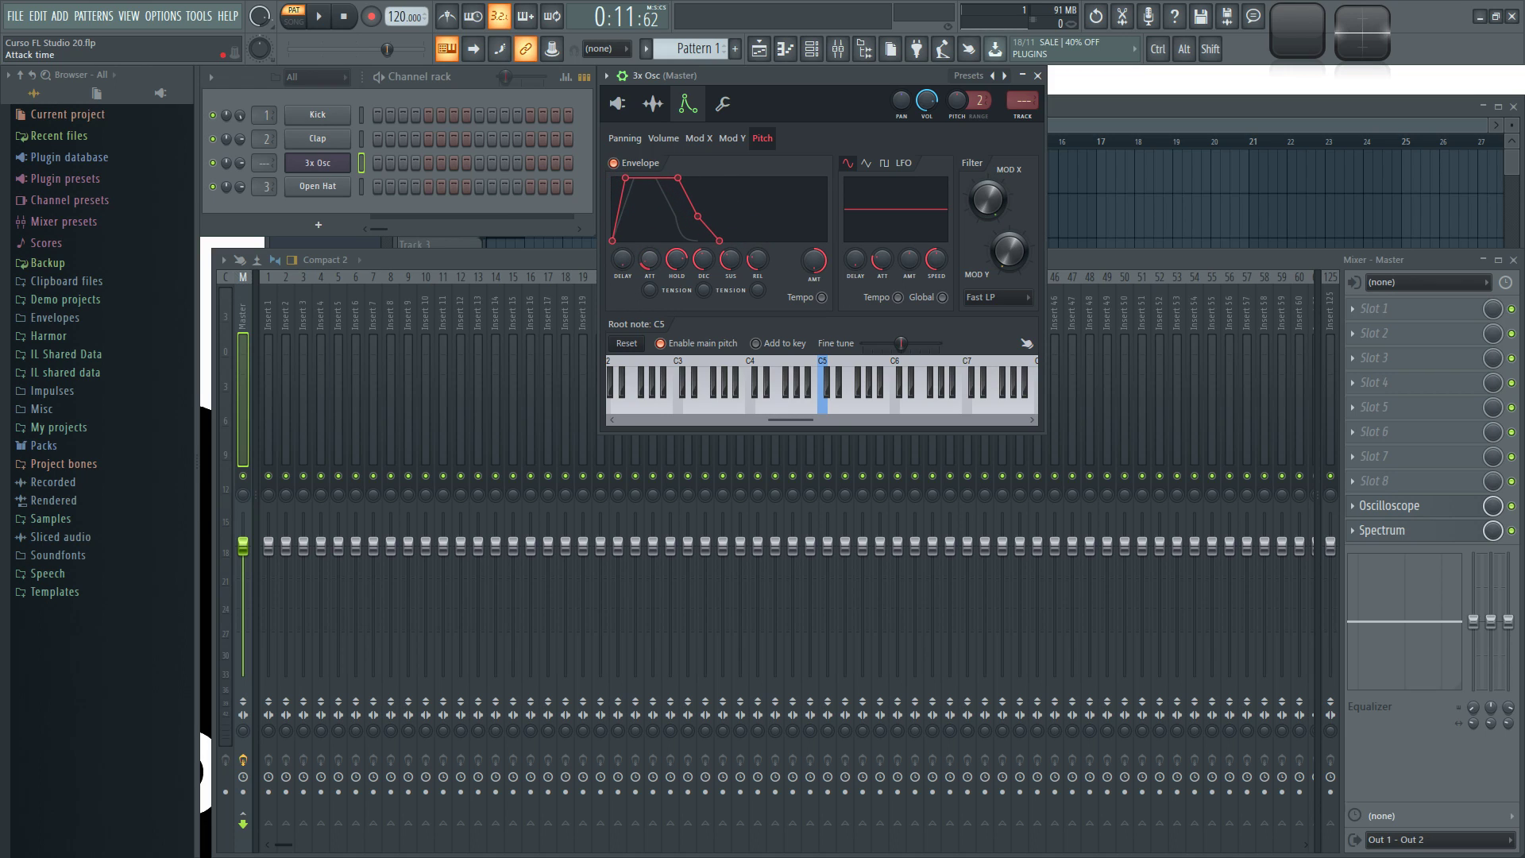
Step: Vary the Pitch envelope's attack time and try a lower modulation amount
{"action": "scroll", "coordinate": [649, 259], "scroll_direction": "up", "scroll_amount": 3}
{"action": "scroll", "coordinate": [646, 269], "scroll_direction": "down", "scroll_amount": 5}
{"action": "scroll", "coordinate": [647, 269], "scroll_direction": "up", "scroll_amount": 3}
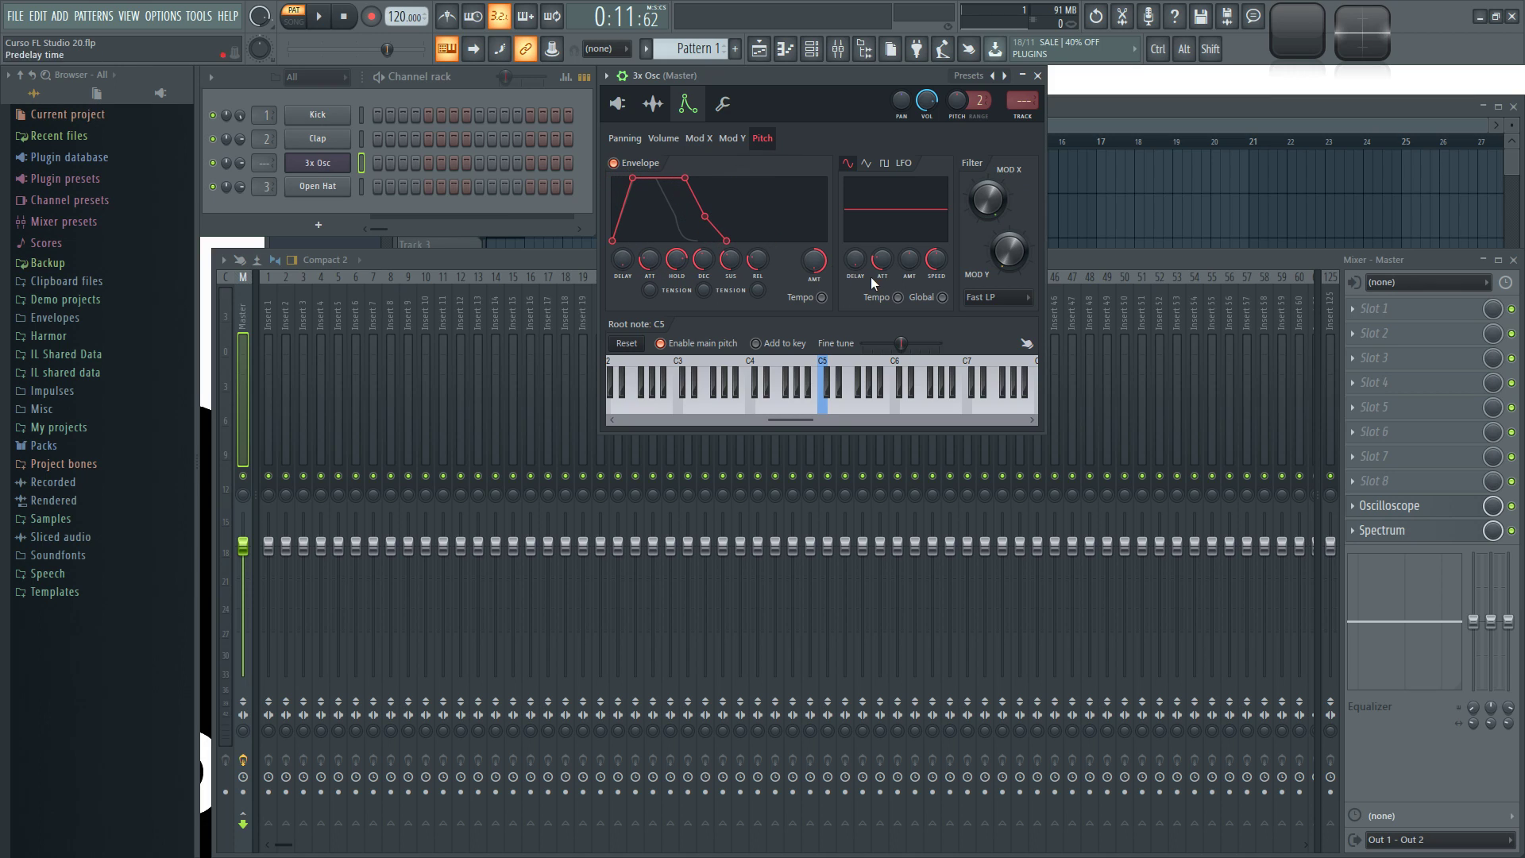
{"action": "mouse_move", "coordinate": [813, 261]}
{"action": "left_mouse_down"}
{"action": "mouse_move", "coordinate": [813, 330]}
{"action": "mouse_move", "coordinate": [813, 273]}
{"action": "left_mouse_up"}
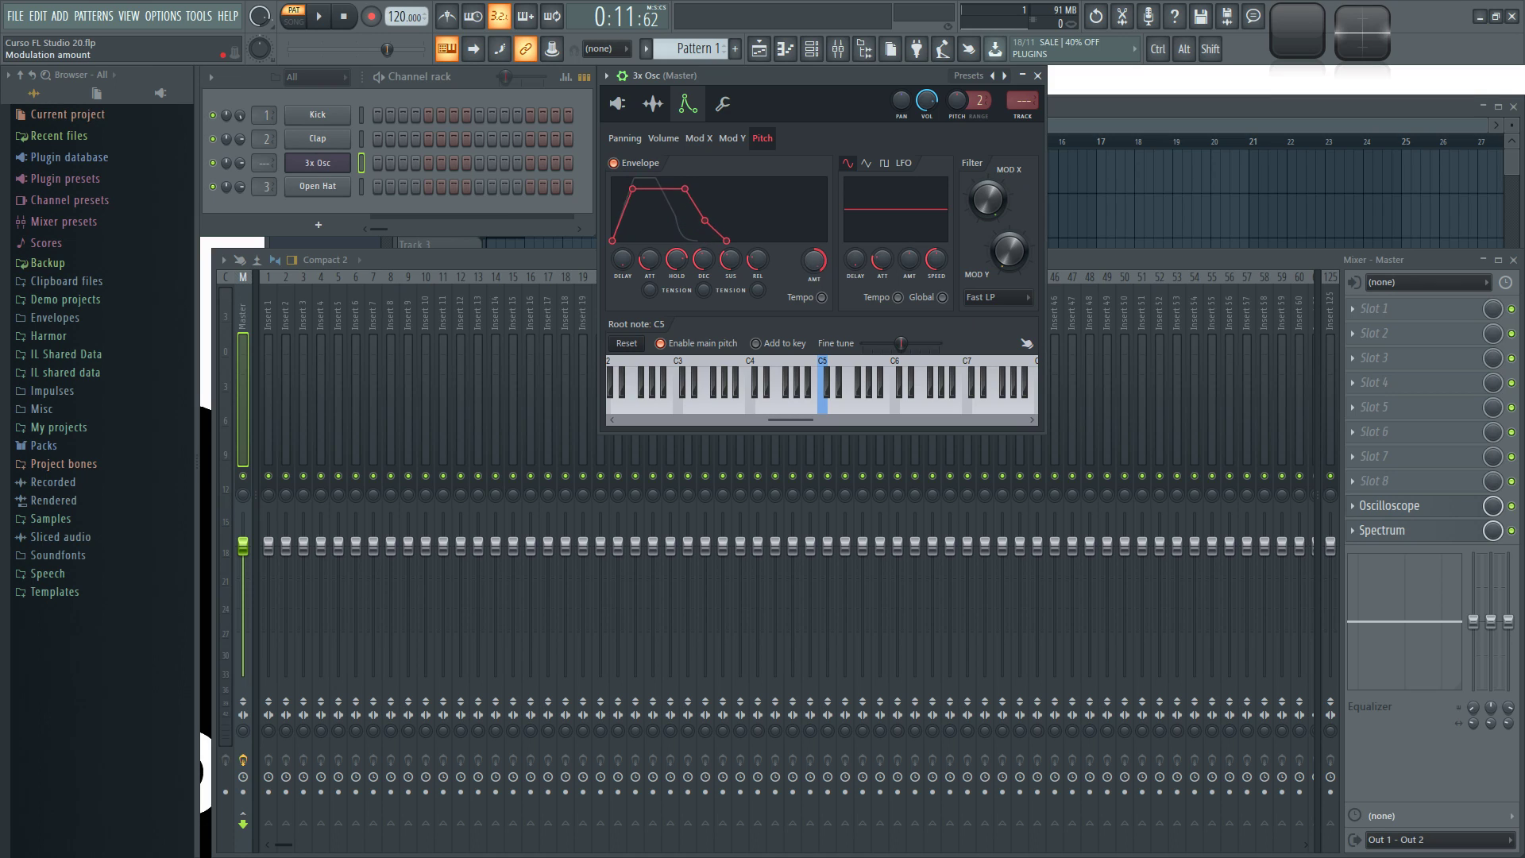
Step: Try adjusting the Volume envelope's attack time and return to the Pitch target
{"action": "left_click", "coordinate": [670, 139]}
{"action": "mouse_move", "coordinate": [648, 260]}
{"action": "left_mouse_down"}
{"action": "mouse_move", "coordinate": [648, 298]}
{"action": "mouse_move", "coordinate": [648, 191]}
{"action": "mouse_move", "coordinate": [655, 237]}
{"action": "left_mouse_up"}
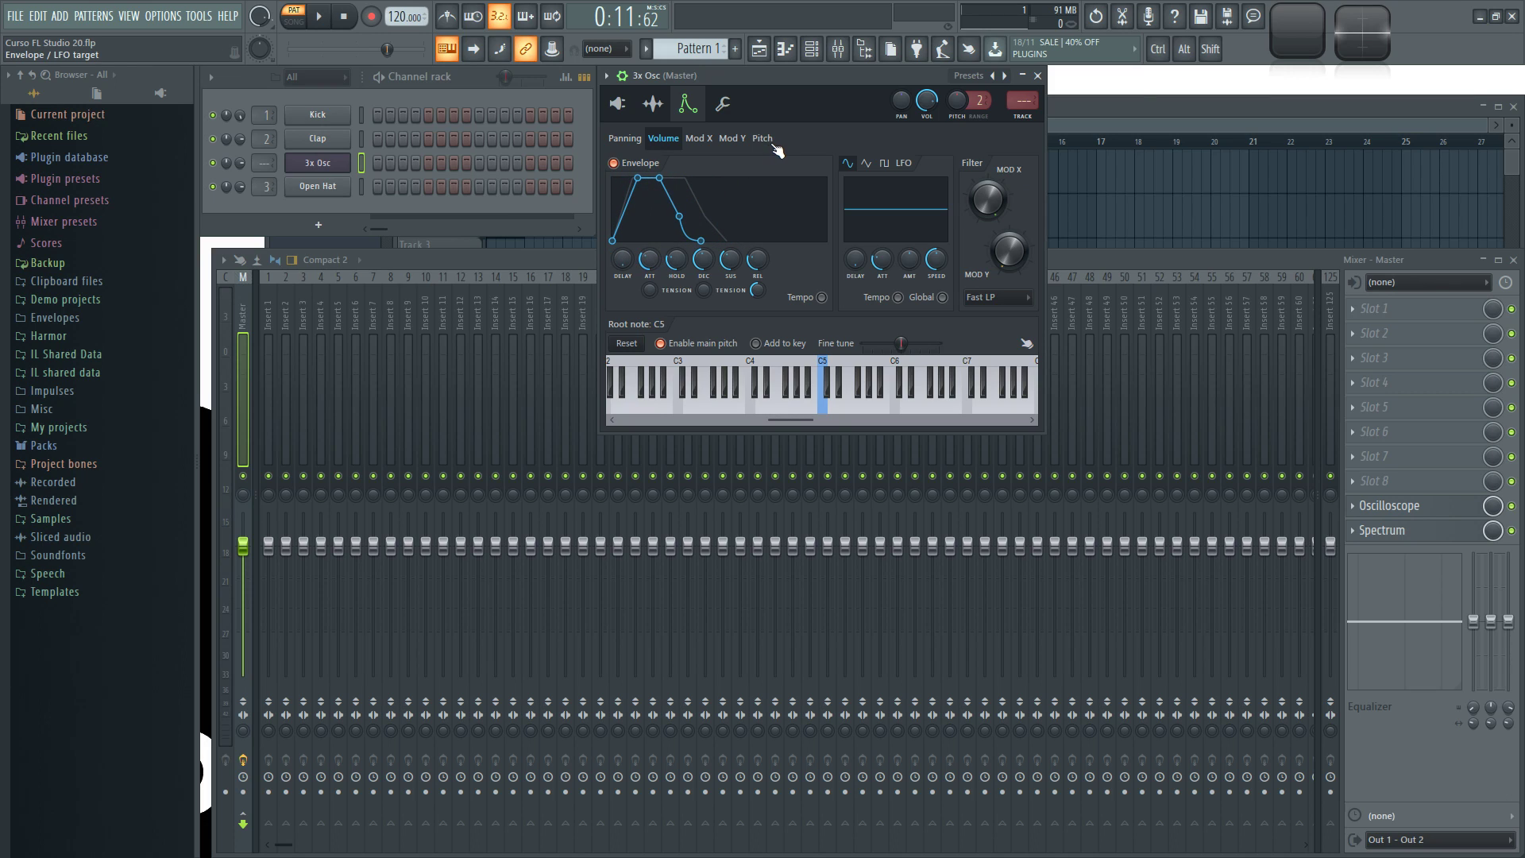
{"action": "left_click", "coordinate": [766, 138]}
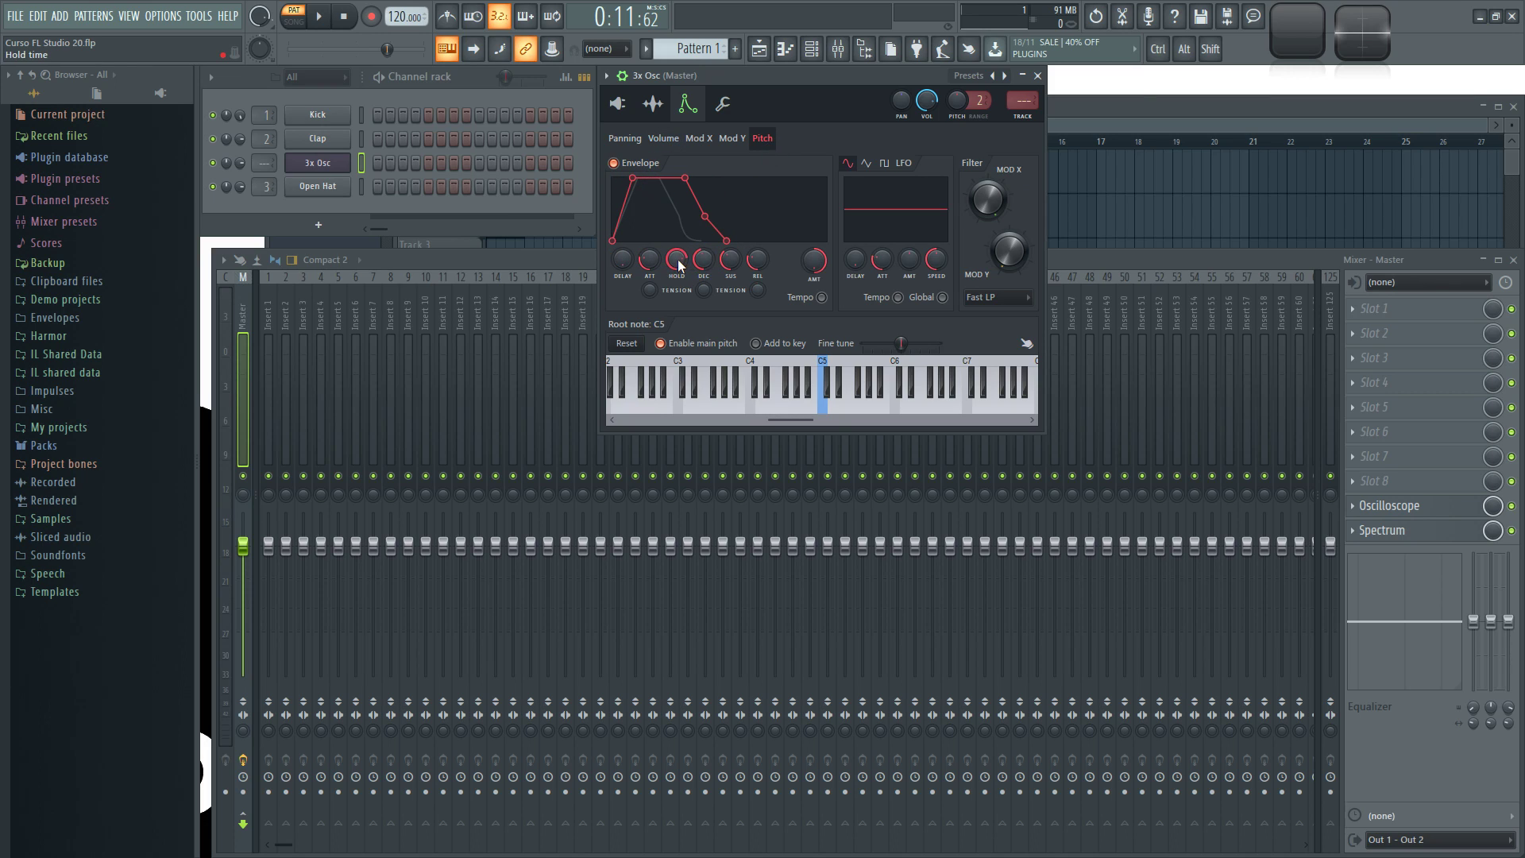
Step: Shorten the Pitch envelope's hold time and raise its sustain level, playing C5 to hear the changes
{"action": "left_click_drag", "start_coordinate": [676, 259], "coordinate": [675, 269]}
{"action": "left_click", "coordinate": [823, 407]}
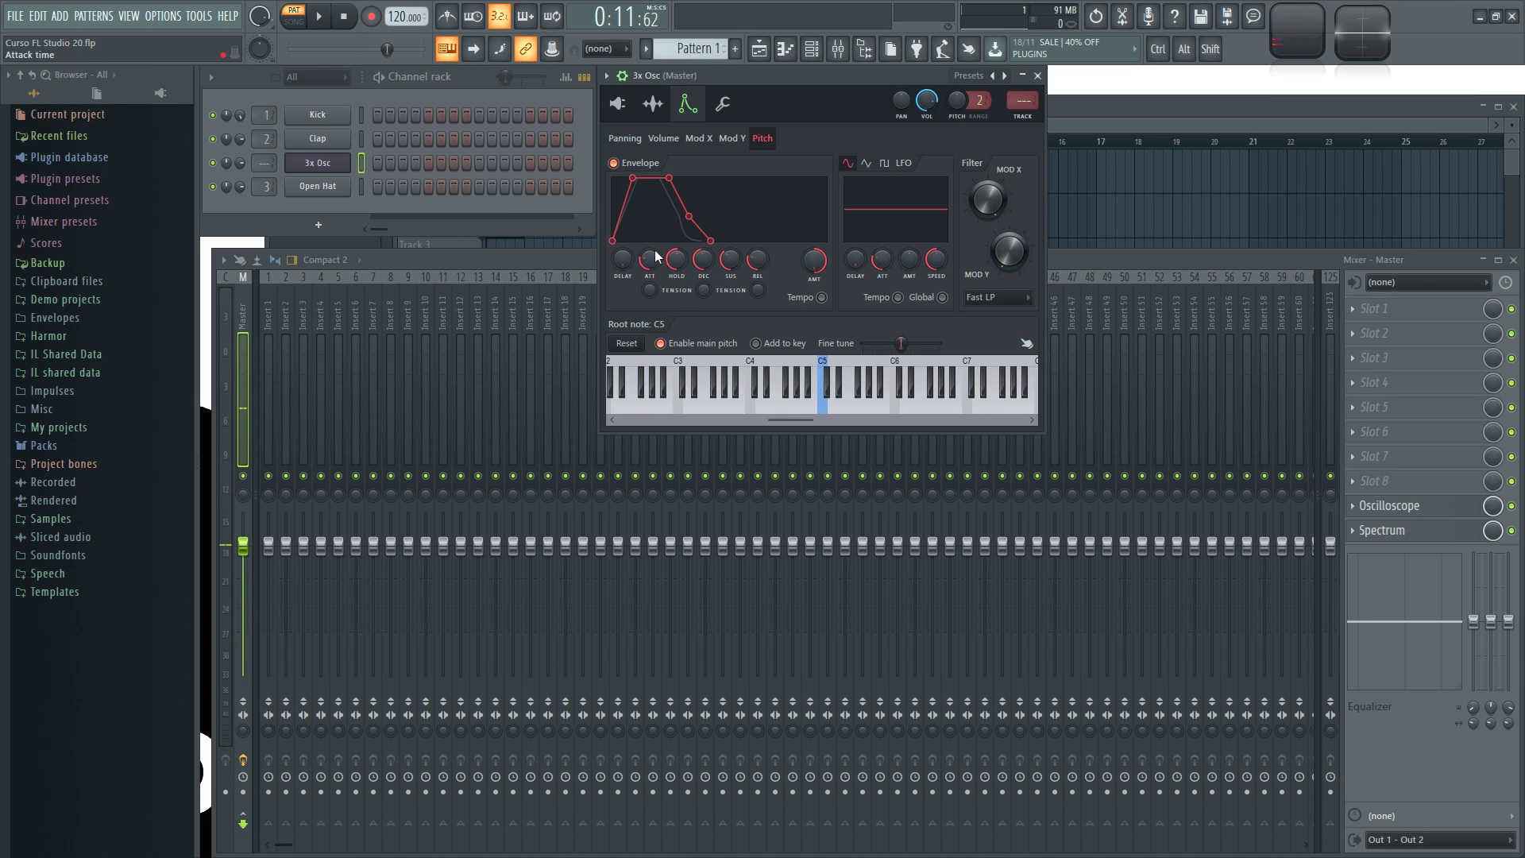
{"action": "left_click_drag", "start_coordinate": [661, 184], "coordinate": [627, 174]}
{"action": "left_click_drag", "start_coordinate": [680, 216], "coordinate": [692, 216]}
{"action": "left_click_drag", "start_coordinate": [730, 259], "coordinate": [730, 237]}
{"action": "left_click", "coordinate": [829, 407]}
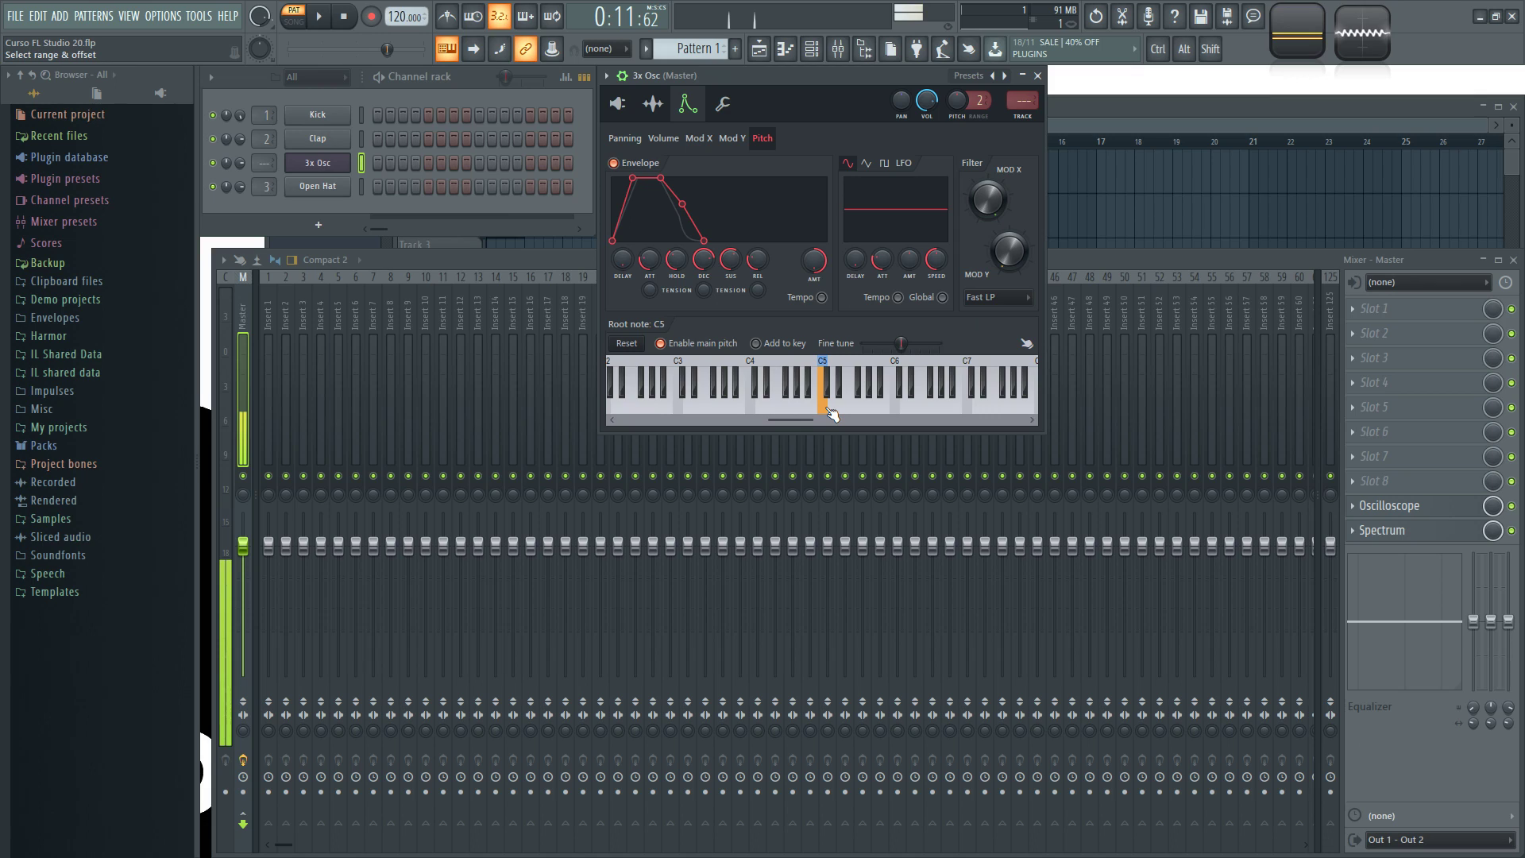
{"action": "left_click_drag", "start_coordinate": [831, 413], "coordinate": [831, 414]}
Step: Shorten the Pitch envelope's hold and decay, lengthen its release time and play C5
{"action": "left_click_drag", "start_coordinate": [756, 260], "coordinate": [676, 267]}
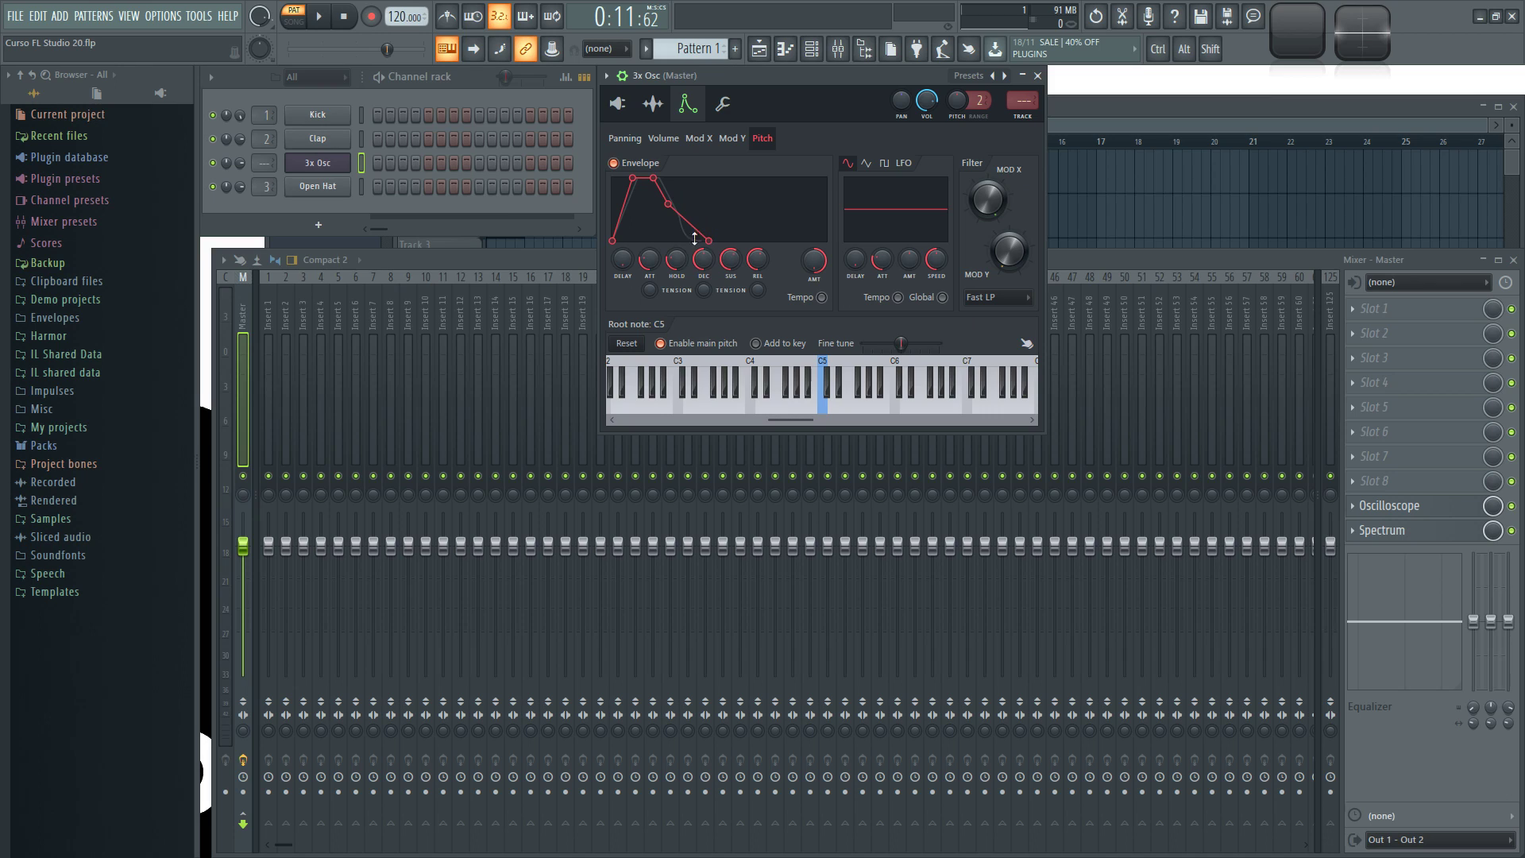
{"action": "left_click_drag", "start_coordinate": [757, 259], "coordinate": [757, 253]}
{"action": "left_click", "coordinate": [824, 406]}
Step: Try different attack and release tensions on the Pitch envelope, resetting each to its default
{"action": "mouse_move", "coordinate": [653, 287]}
{"action": "left_mouse_down"}
{"action": "mouse_move", "coordinate": [653, 318]}
{"action": "mouse_move", "coordinate": [650, 290]}
{"action": "left_mouse_up"}
{"action": "left_click_drag", "start_coordinate": [650, 289], "coordinate": [650, 298]}
{"action": "left_click", "coordinate": [653, 291], "text": "alt"}
{"action": "left_click_drag", "start_coordinate": [756, 290], "coordinate": [757, 299]}
{"action": "left_click", "coordinate": [757, 290], "text": "alt"}
Step: Reset the Pitch envelope's hold, decay, sustain and release to their defaults and bring its attack time to zero
{"action": "left_click", "coordinate": [676, 262], "text": "alt"}
{"action": "left_click", "coordinate": [704, 262], "text": "alt"}
{"action": "left_click", "coordinate": [729, 262], "text": "alt"}
{"action": "left_click", "coordinate": [758, 263], "text": "alt"}
{"action": "left_click", "coordinate": [651, 264], "text": "alt"}
{"action": "mouse_move", "coordinate": [649, 261]}
{"action": "left_mouse_down"}
{"action": "mouse_move", "coordinate": [649, 232]}
{"action": "mouse_move", "coordinate": [649, 268]}
{"action": "left_mouse_up"}
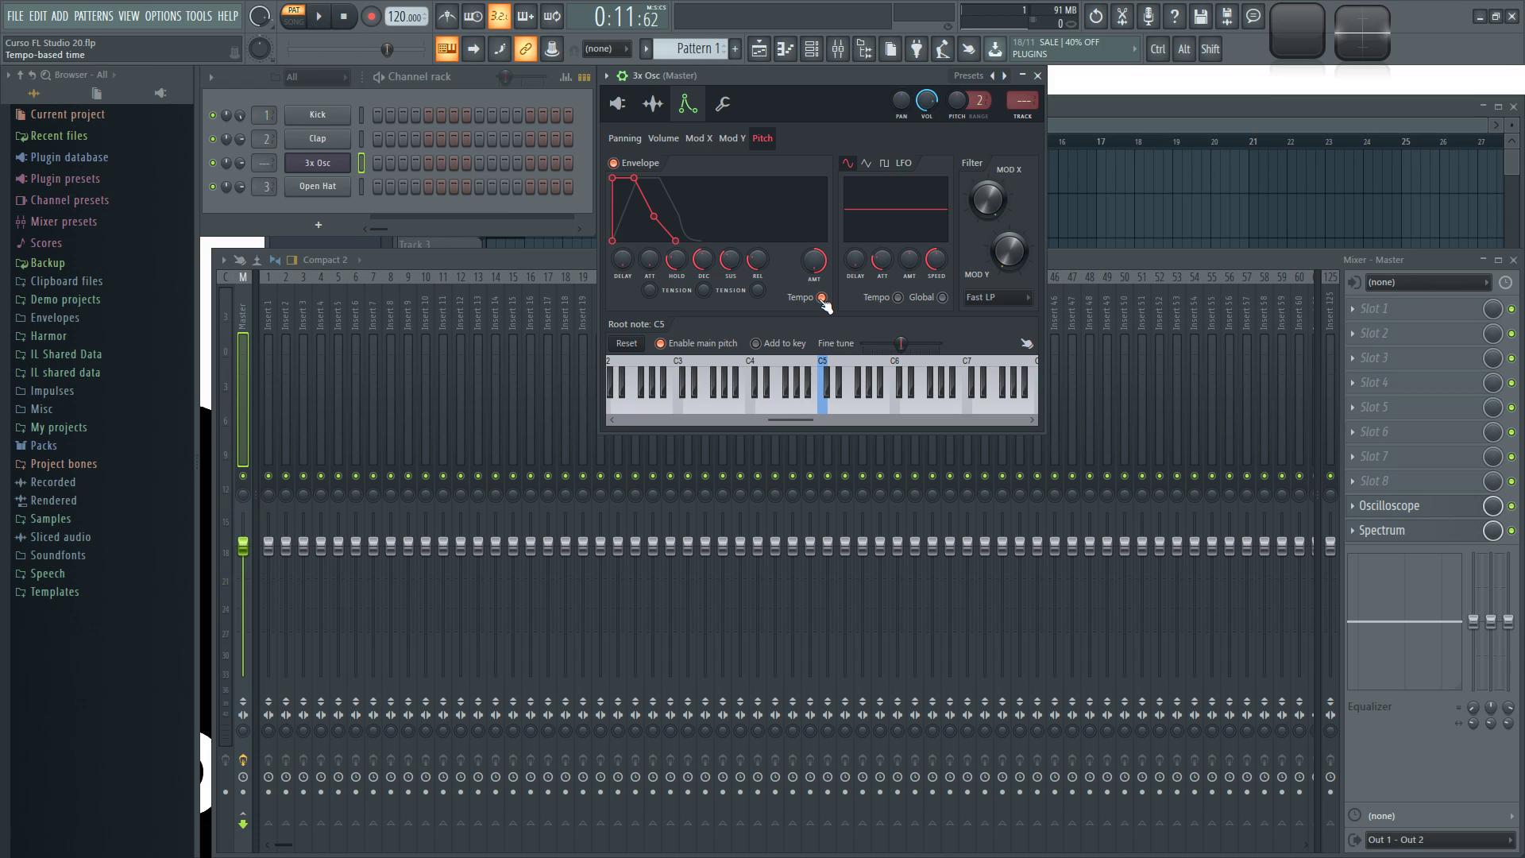
Step: Reshape the Volume envelope with zero hold, a higher sustain and a longer release, and play C5
{"action": "left_click", "coordinate": [663, 138]}
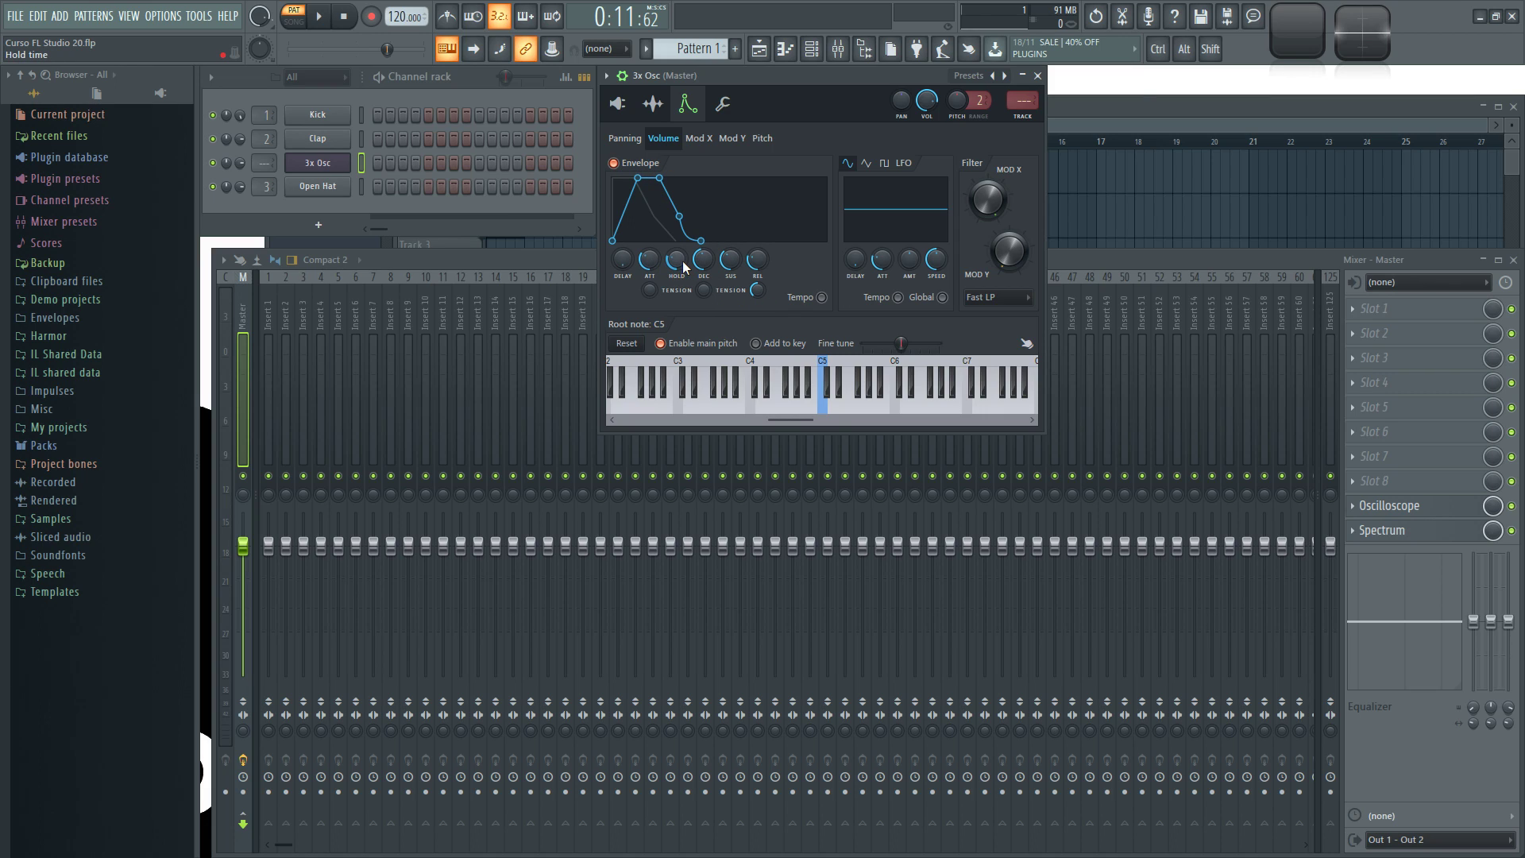
{"action": "left_click_drag", "start_coordinate": [675, 260], "coordinate": [727, 240]}
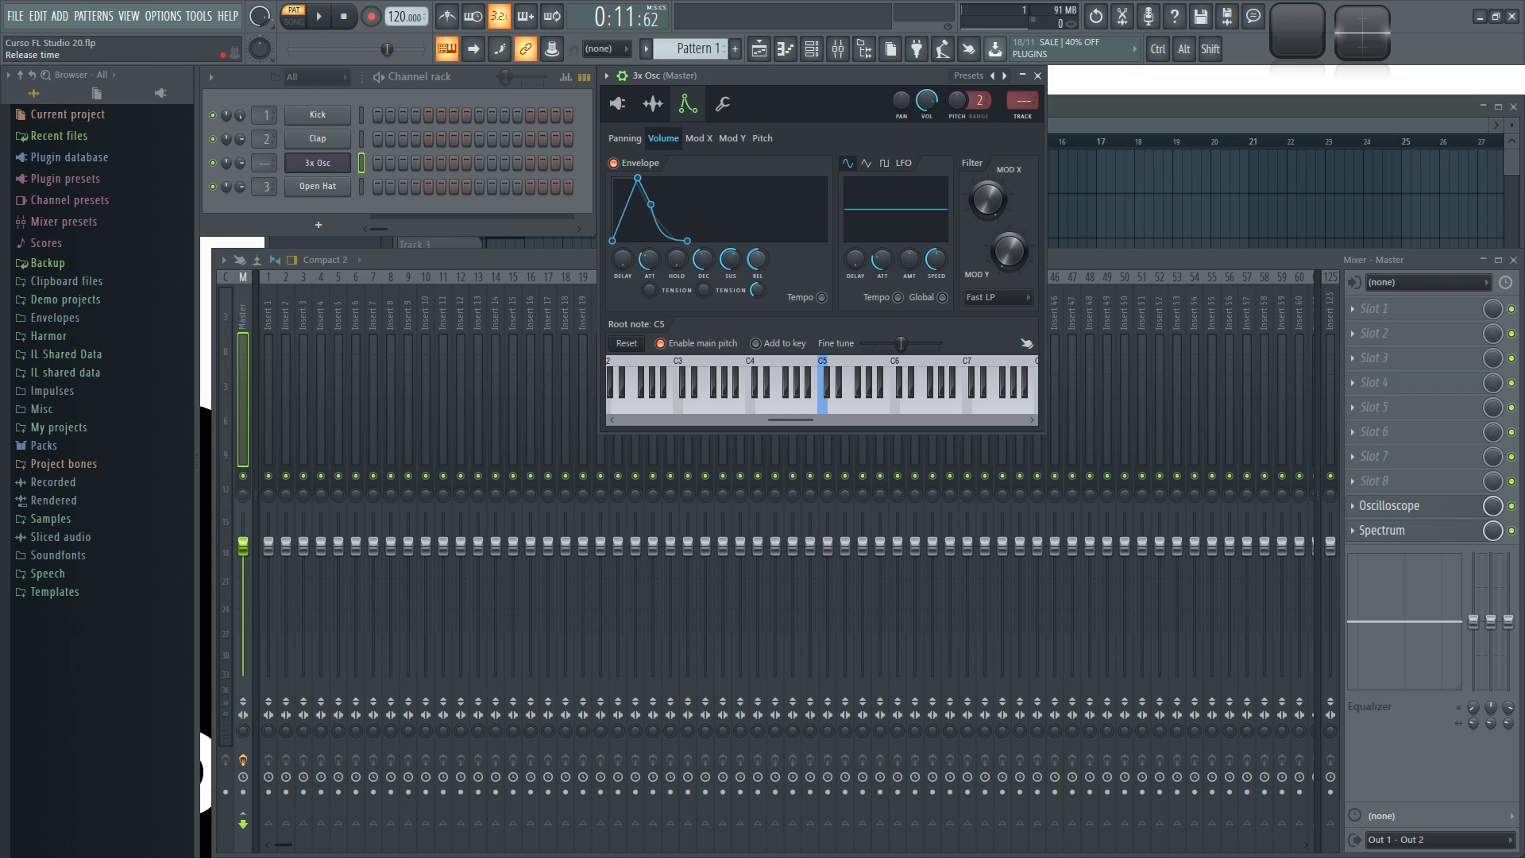
{"action": "left_click_drag", "start_coordinate": [758, 261], "coordinate": [758, 264]}
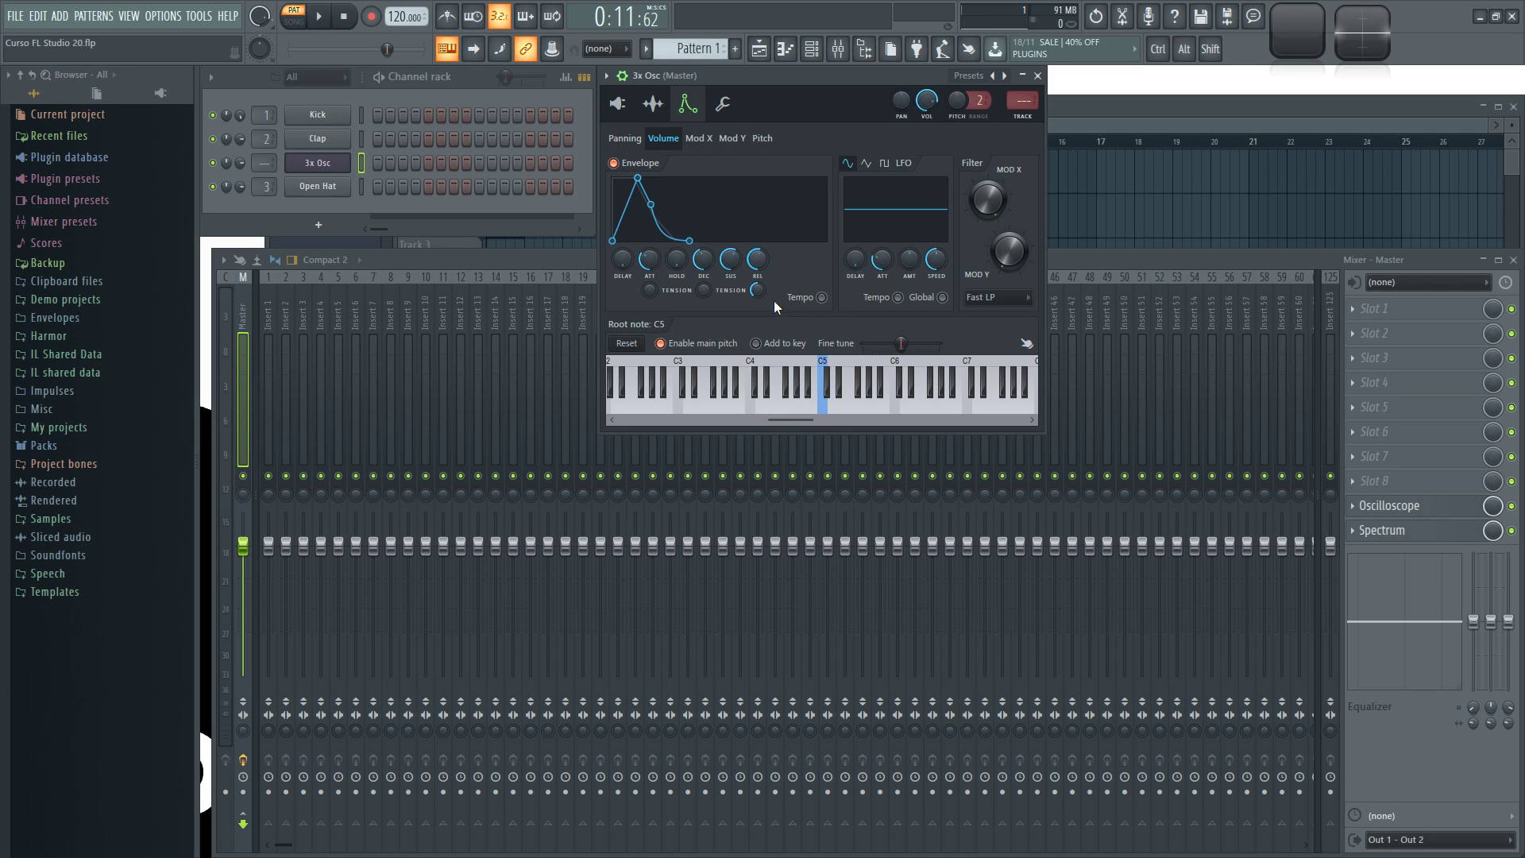
{"action": "left_click", "coordinate": [823, 407]}
Step: Review the Pitch, Mod X, Volume and Panning envelope targets, ending on Pitch
{"action": "left_click", "coordinate": [761, 139]}
{"action": "left_click", "coordinate": [699, 139]}
{"action": "left_click", "coordinate": [663, 139]}
{"action": "left_click", "coordinate": [623, 139]}
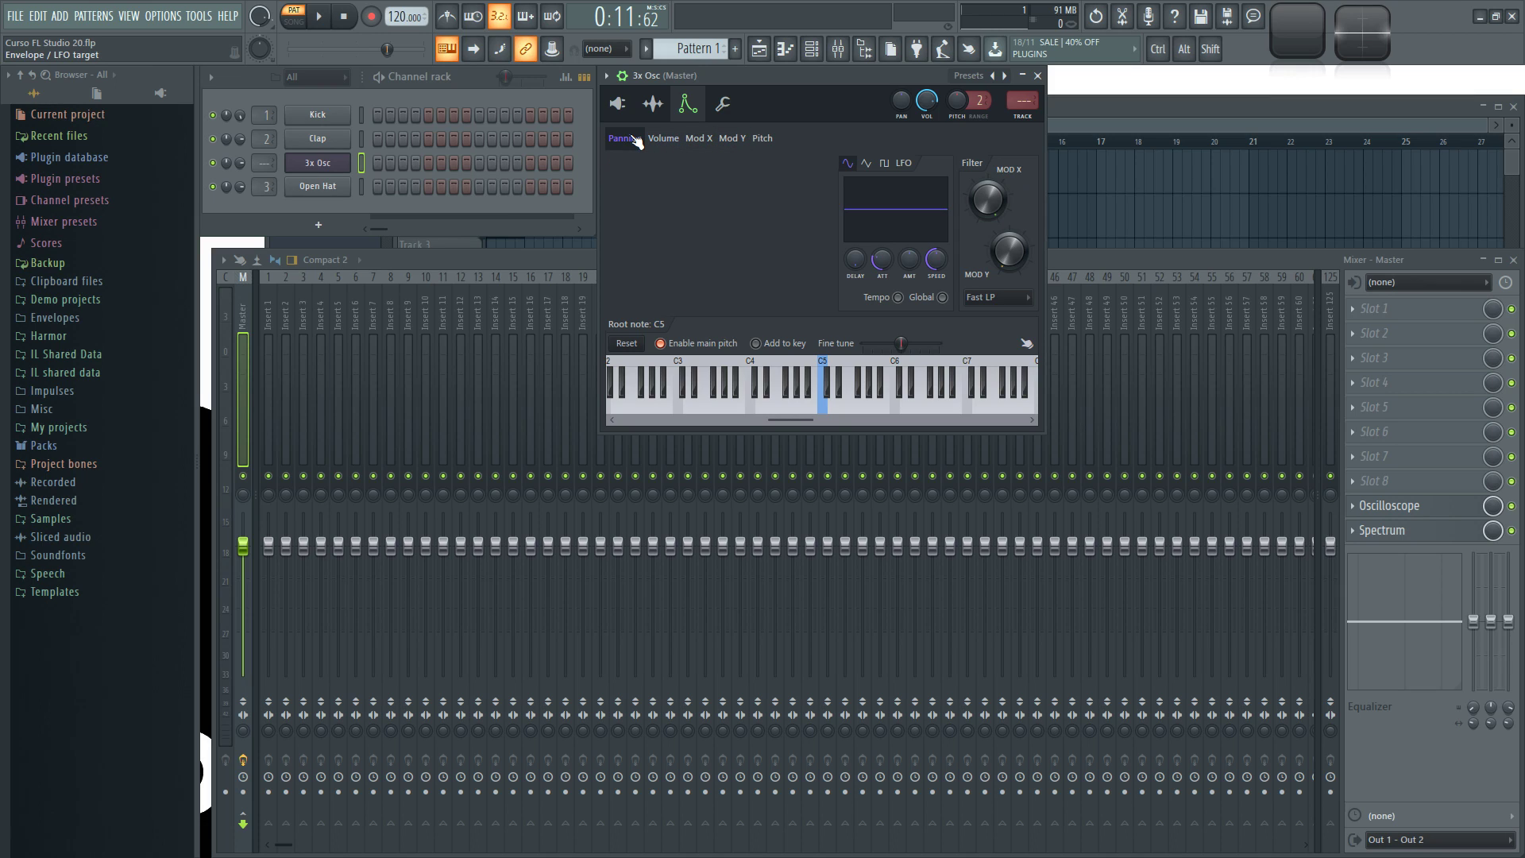
{"action": "left_click", "coordinate": [663, 139]}
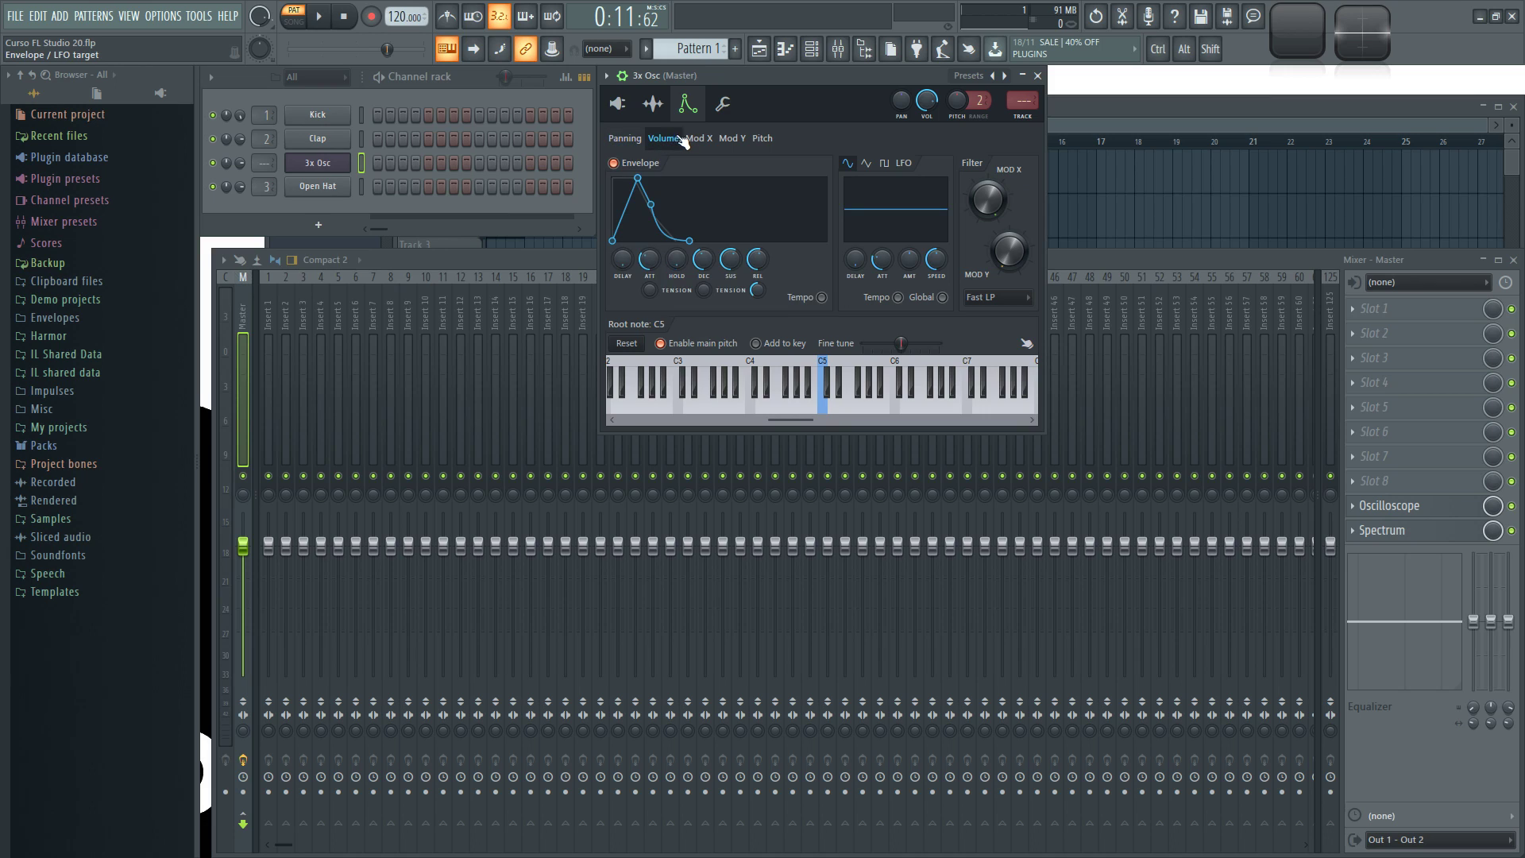
{"action": "left_click", "coordinate": [763, 139]}
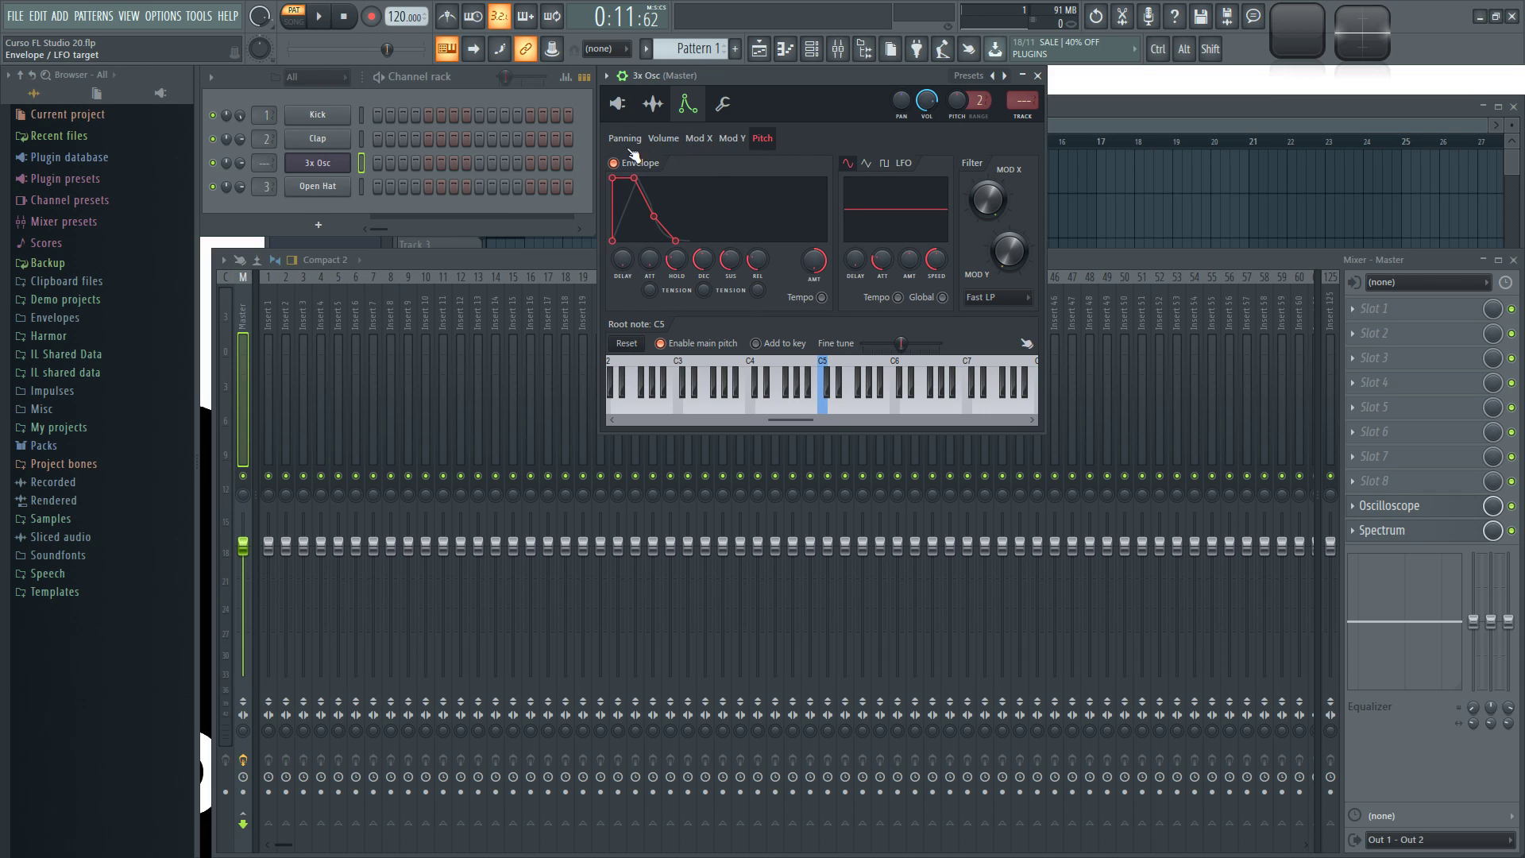
Step: Adjust the Volume envelope's sustain level and play C5 with the Pitch envelope switched off
{"action": "left_click", "coordinate": [664, 138]}
{"action": "left_click_drag", "start_coordinate": [732, 259], "coordinate": [741, 163]}
{"action": "left_click", "coordinate": [763, 139]}
{"action": "key", "text": "z"}
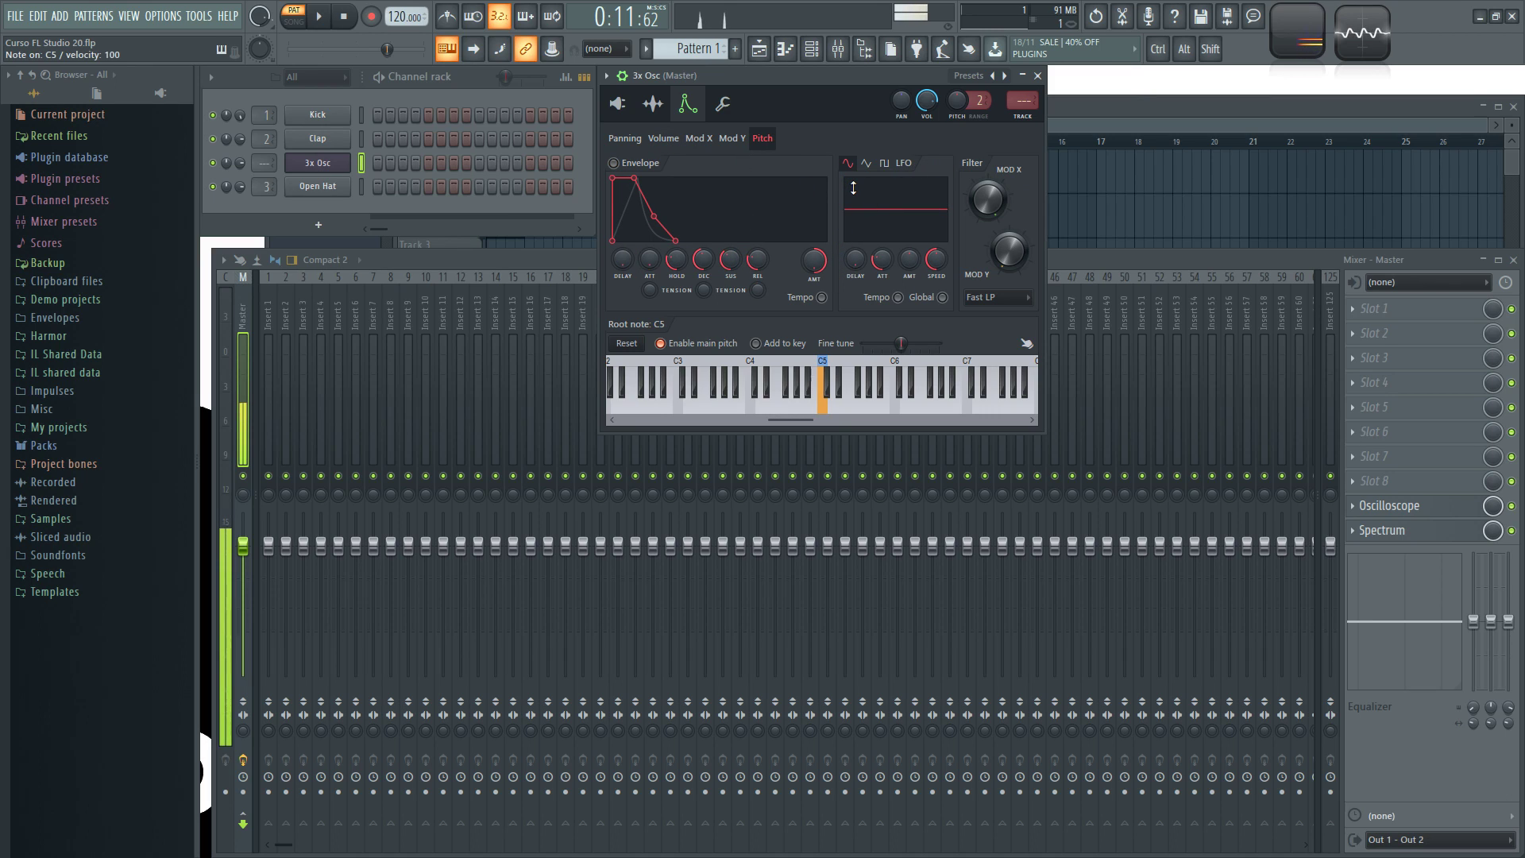
Step: Set the Volume envelope's attack time to zero and play C5 from the Pitch target
{"action": "left_click", "coordinate": [664, 138]}
{"action": "left_click_drag", "start_coordinate": [648, 258], "coordinate": [649, 309]}
{"action": "left_click", "coordinate": [699, 138]}
{"action": "left_click", "coordinate": [731, 138]}
{"action": "left_click", "coordinate": [762, 138]}
{"action": "key", "text": "z"}
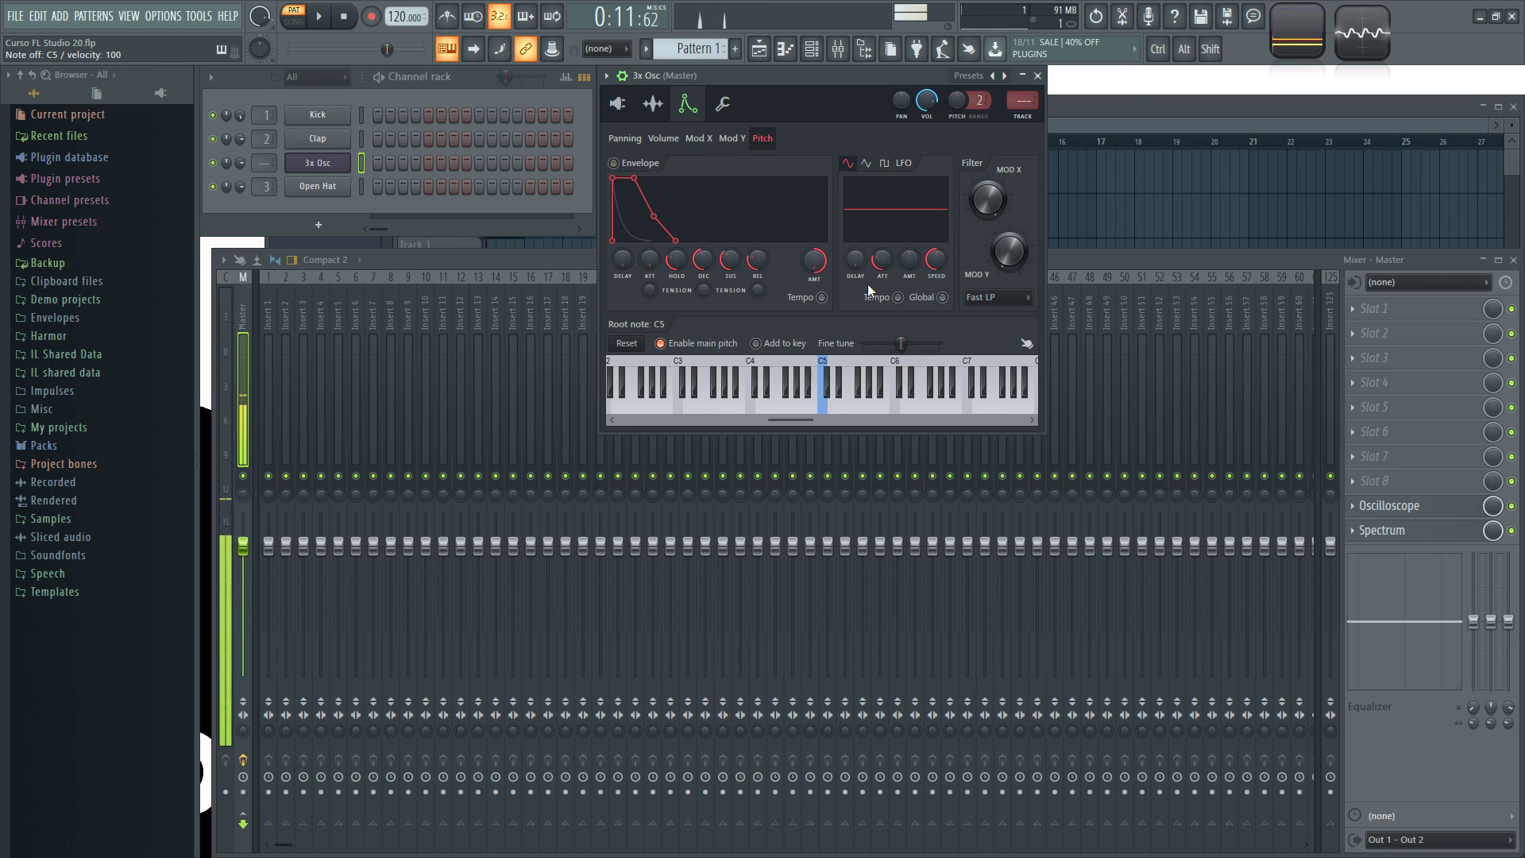
Step: Raise the Pitch LFO amount and compare the pulse, triangle and sine shapes, ending on sine
{"action": "mouse_move", "coordinate": [857, 260]}
{"action": "left_mouse_down"}
{"action": "mouse_move", "coordinate": [858, 235]}
{"action": "mouse_move", "coordinate": [857, 260]}
{"action": "left_mouse_up"}
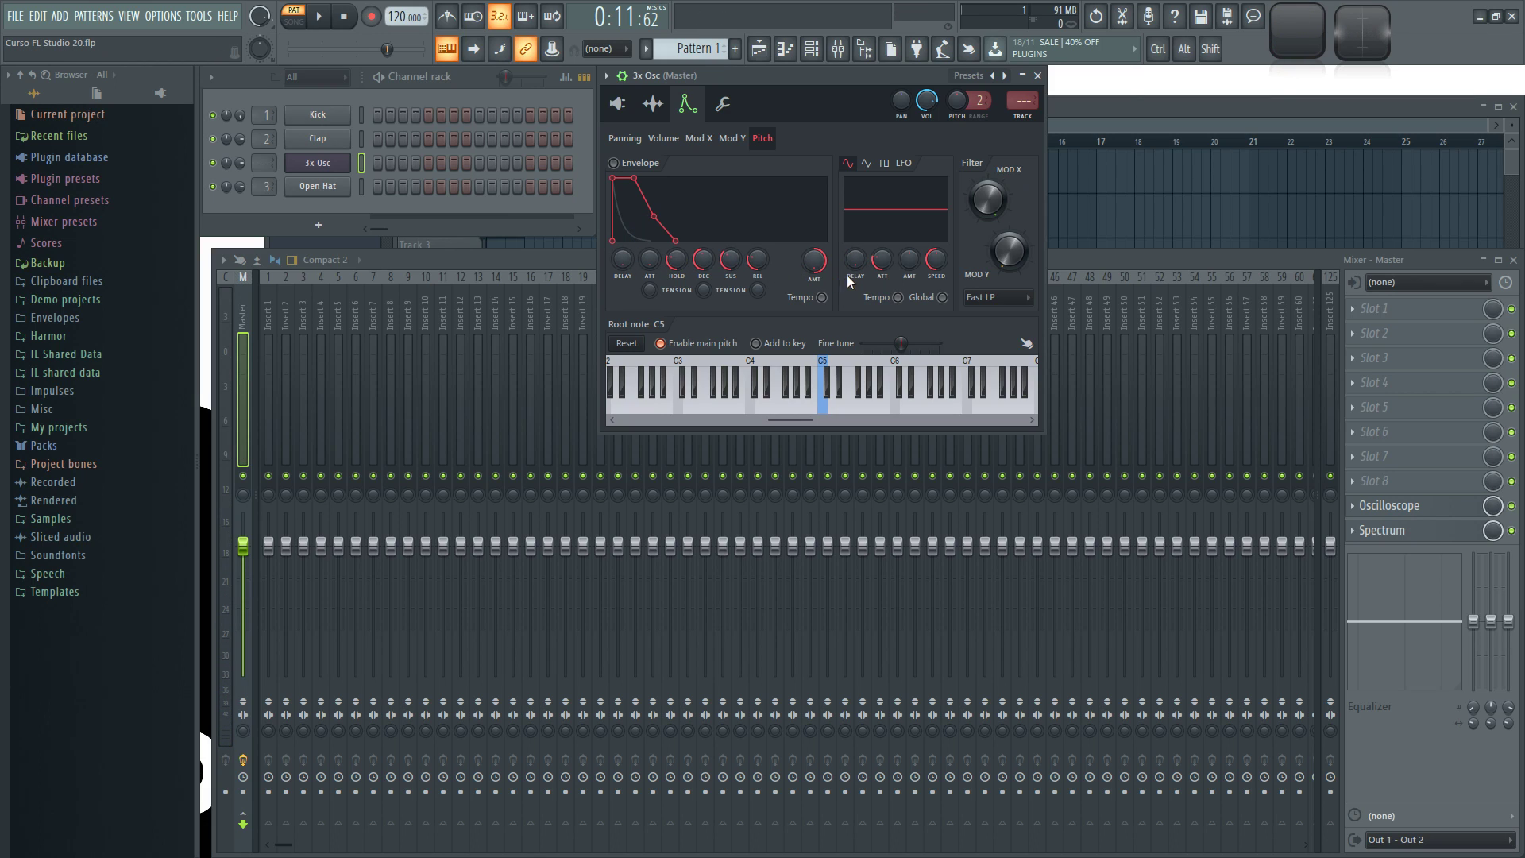
{"action": "left_click_drag", "start_coordinate": [911, 261], "coordinate": [911, 230]}
{"action": "left_click", "coordinate": [885, 165]}
{"action": "left_click", "coordinate": [865, 168]}
{"action": "left_click", "coordinate": [884, 164]}
{"action": "left_click", "coordinate": [866, 165]}
{"action": "left_click", "coordinate": [849, 165]}
{"action": "left_click", "coordinate": [866, 166]}
{"action": "left_click", "coordinate": [884, 165]}
{"action": "left_click", "coordinate": [848, 163]}
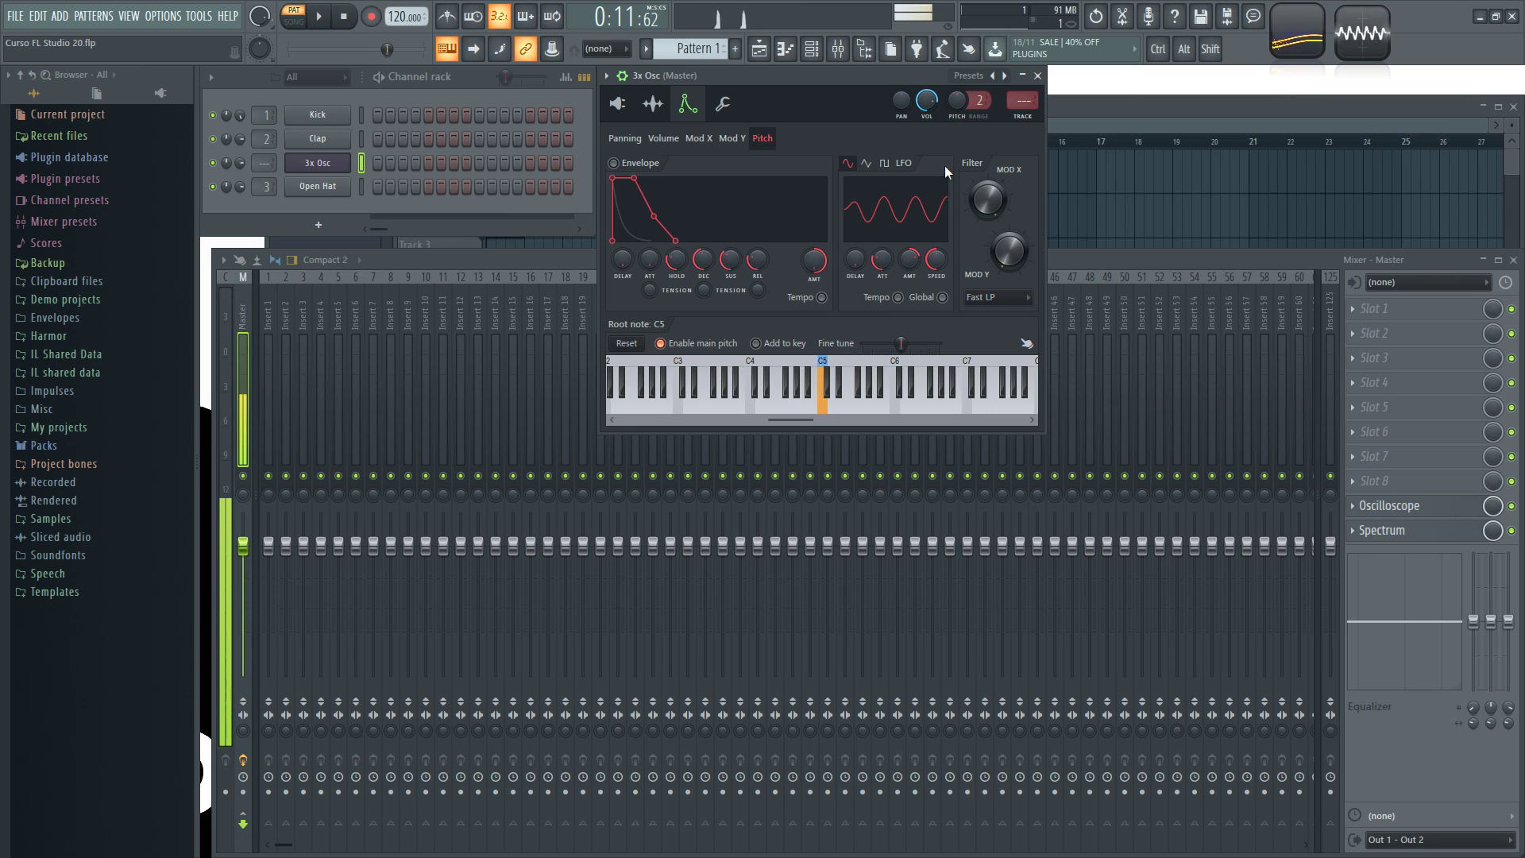
Step: Try longer delay and attack times on the Pitch LFO while playing C5, returning both to zero
{"action": "left_click_drag", "start_coordinate": [857, 269], "coordinate": [857, 237]}
{"action": "key", "text": "q"}
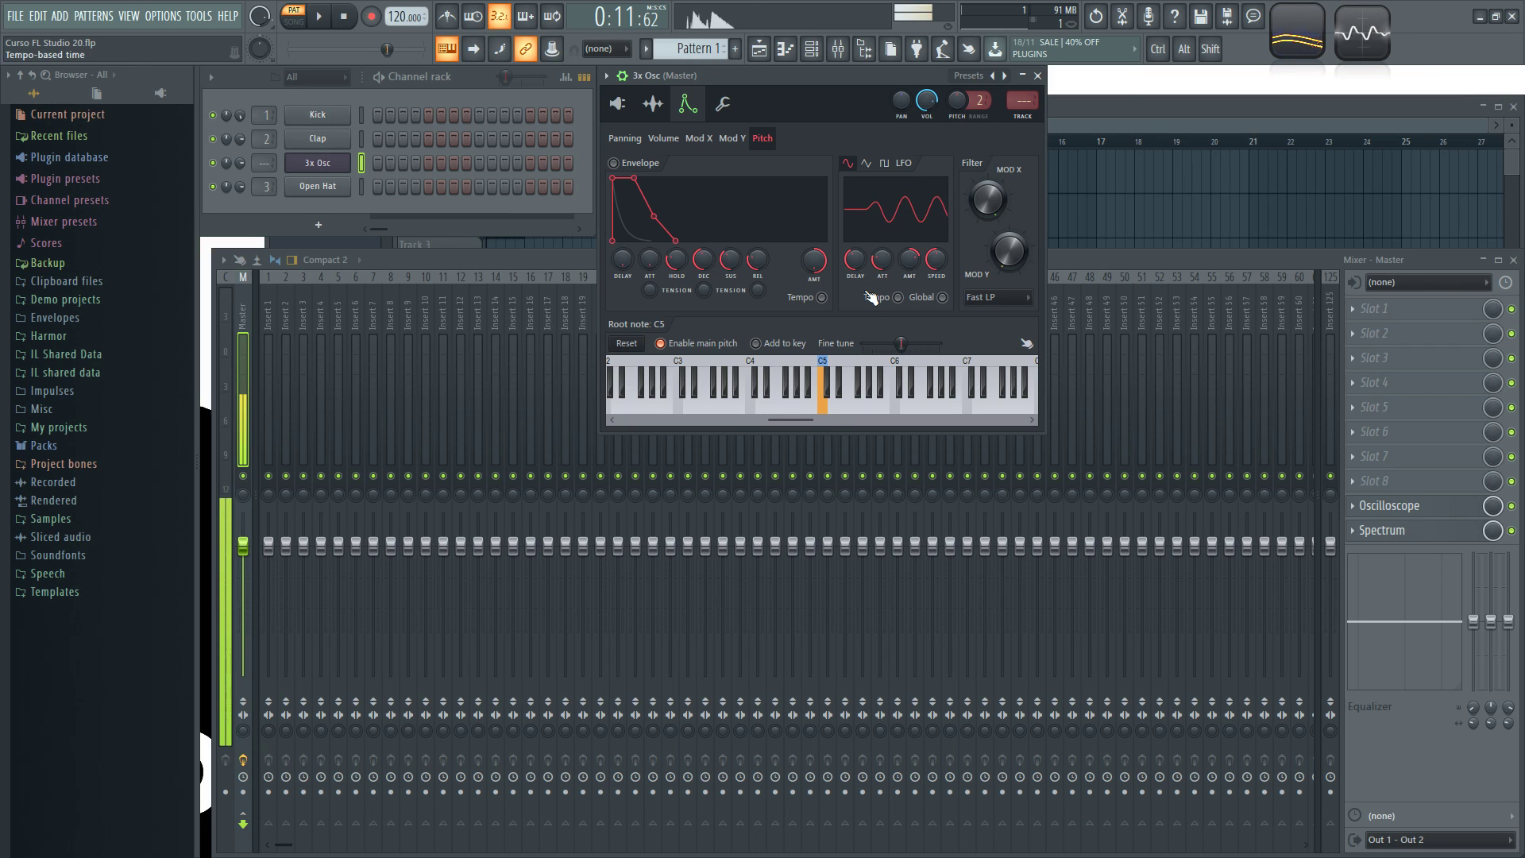
{"action": "left_click_drag", "start_coordinate": [850, 259], "coordinate": [849, 280]}
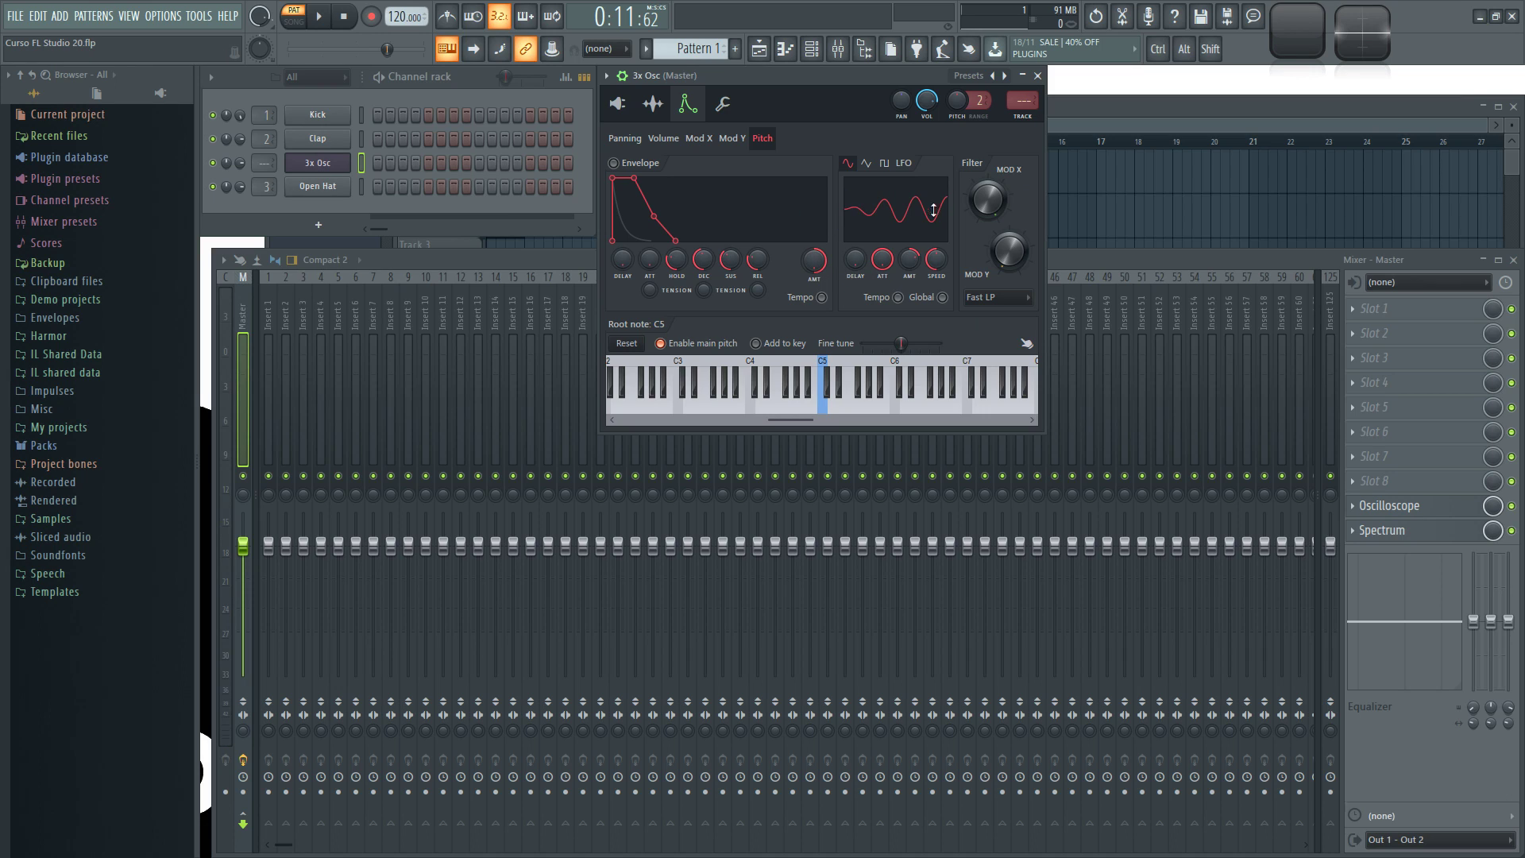
{"action": "key", "text": "q"}
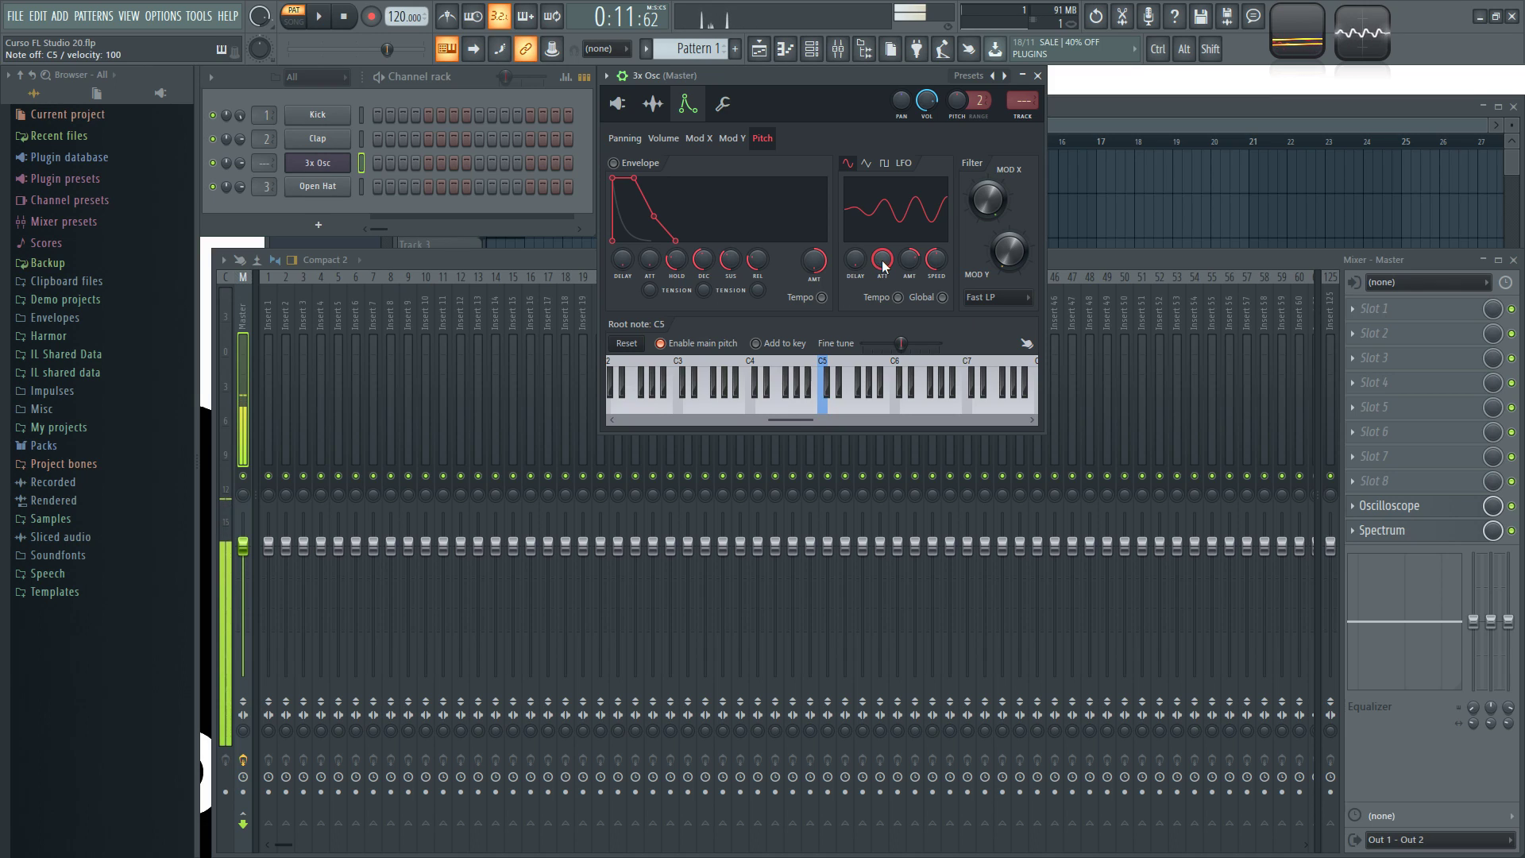
{"action": "left_click_drag", "start_coordinate": [880, 266], "coordinate": [877, 286]}
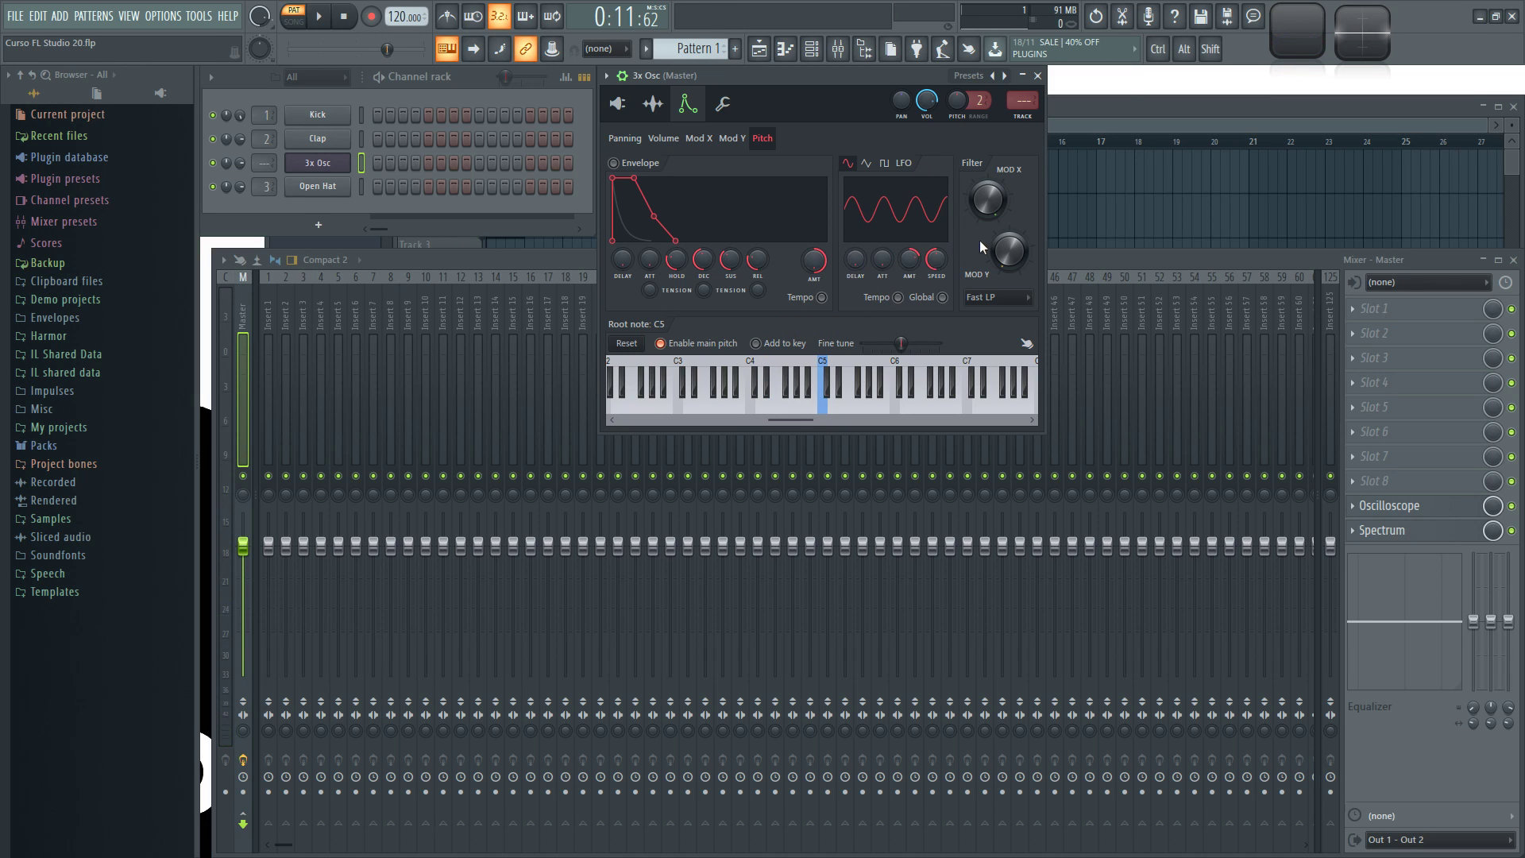
Step: Play C5 with negative and positive Pitch LFO amounts, and reset the LFO amount to zero
{"action": "key", "text": "ctrl+s"}
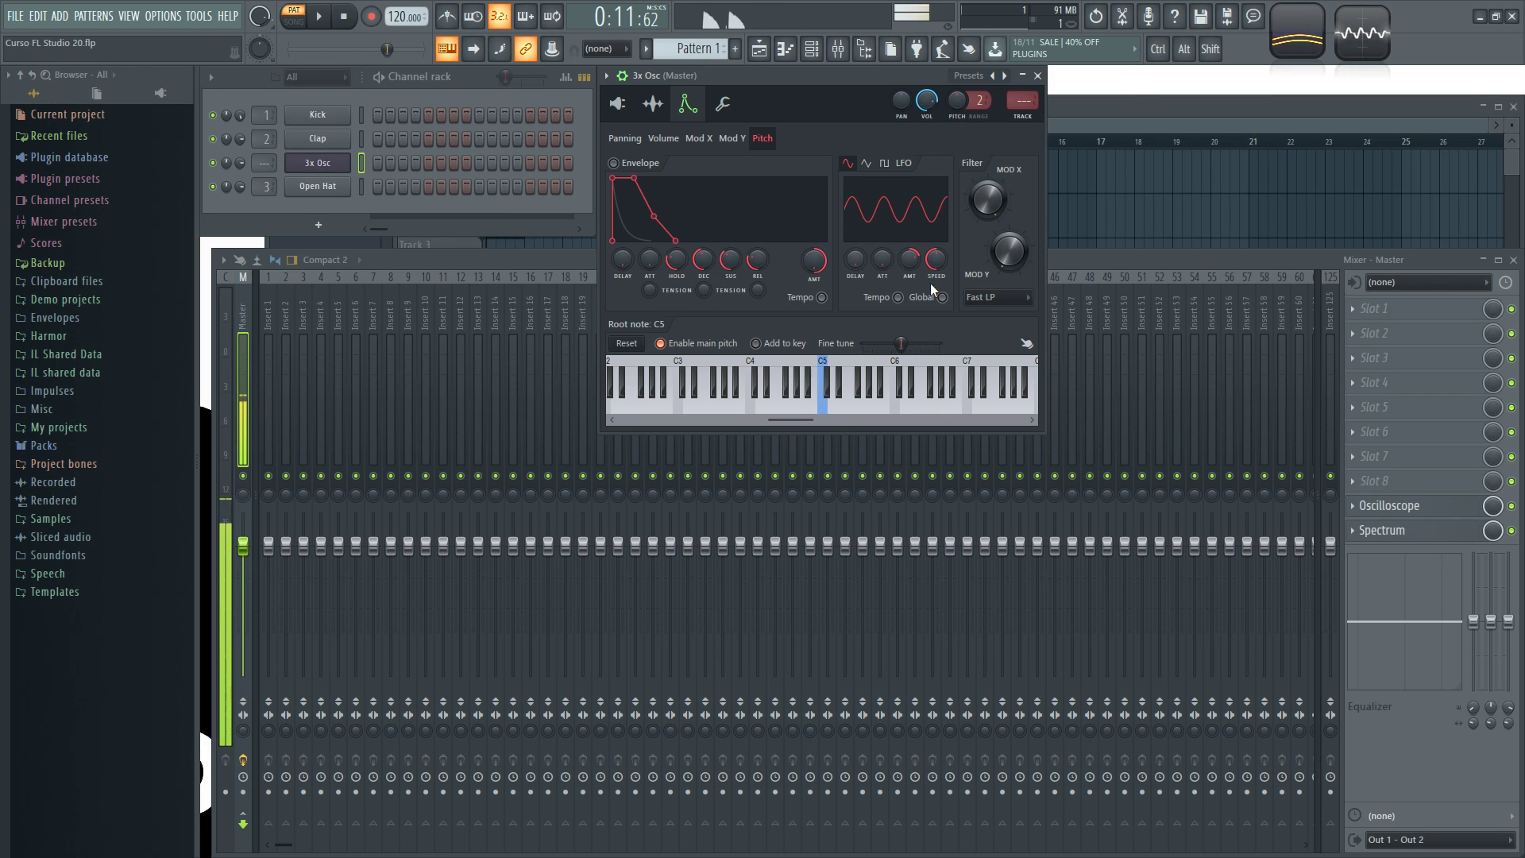
{"action": "mouse_move", "coordinate": [909, 259]}
{"action": "left_mouse_down"}
{"action": "mouse_move", "coordinate": [909, 290]}
{"action": "mouse_move", "coordinate": [909, 266]}
{"action": "left_mouse_up"}
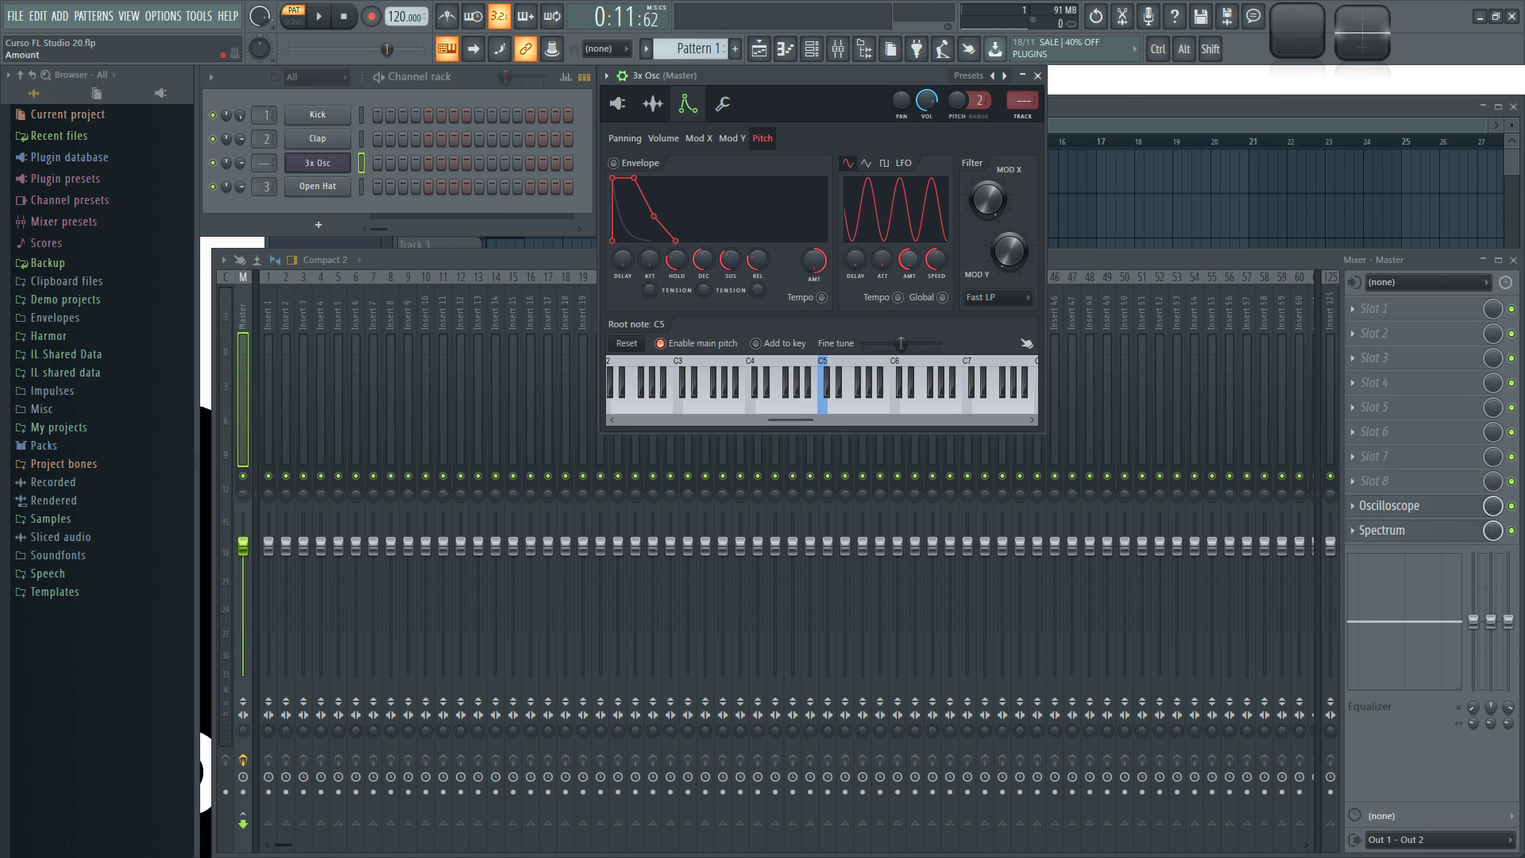
{"action": "key", "text": "q"}
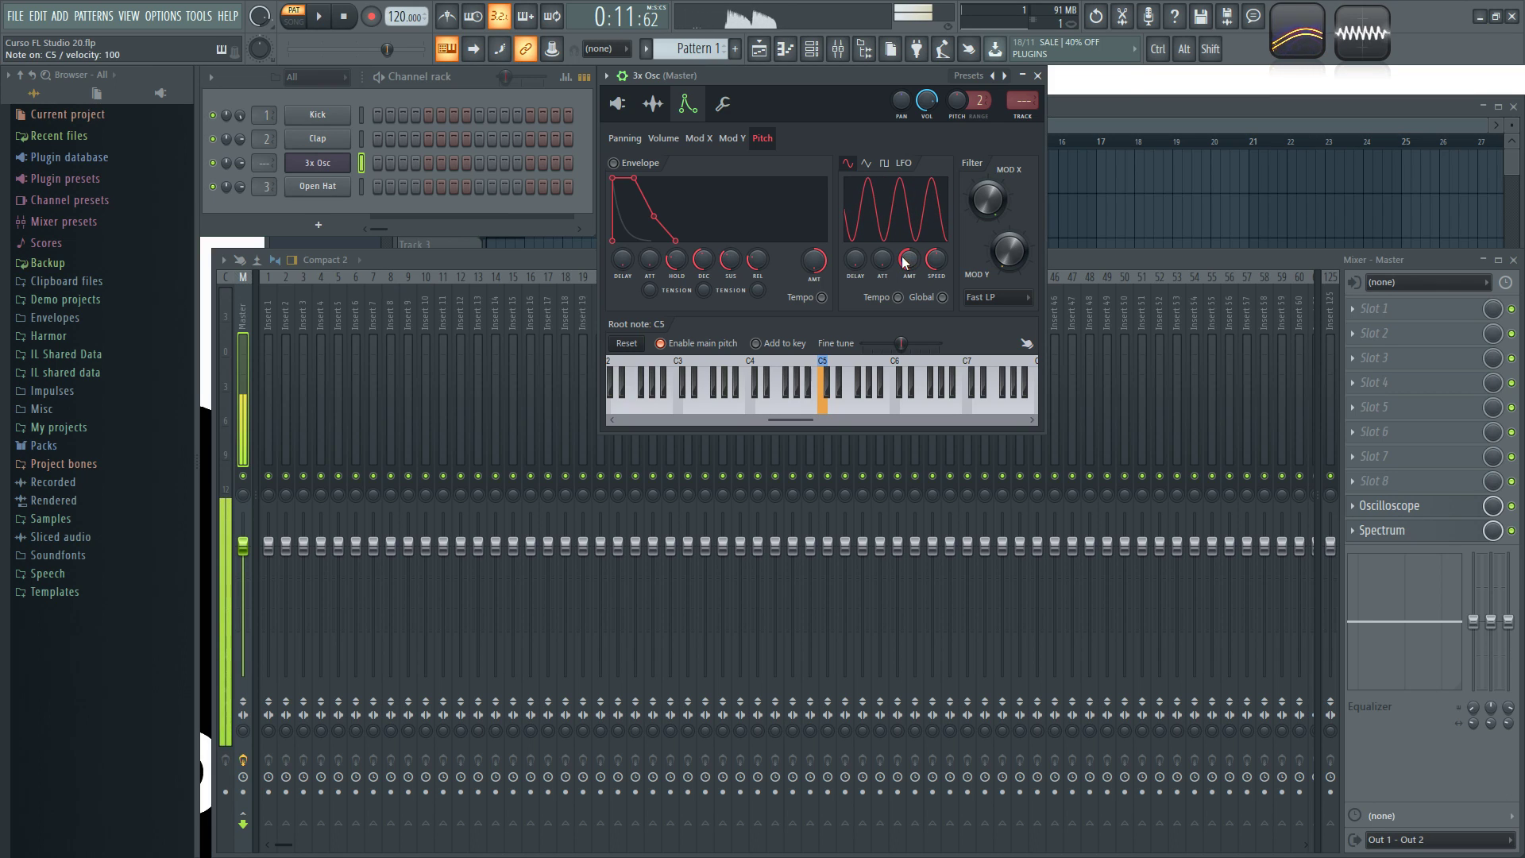
{"action": "left_click_drag", "start_coordinate": [908, 260], "coordinate": [908, 181]}
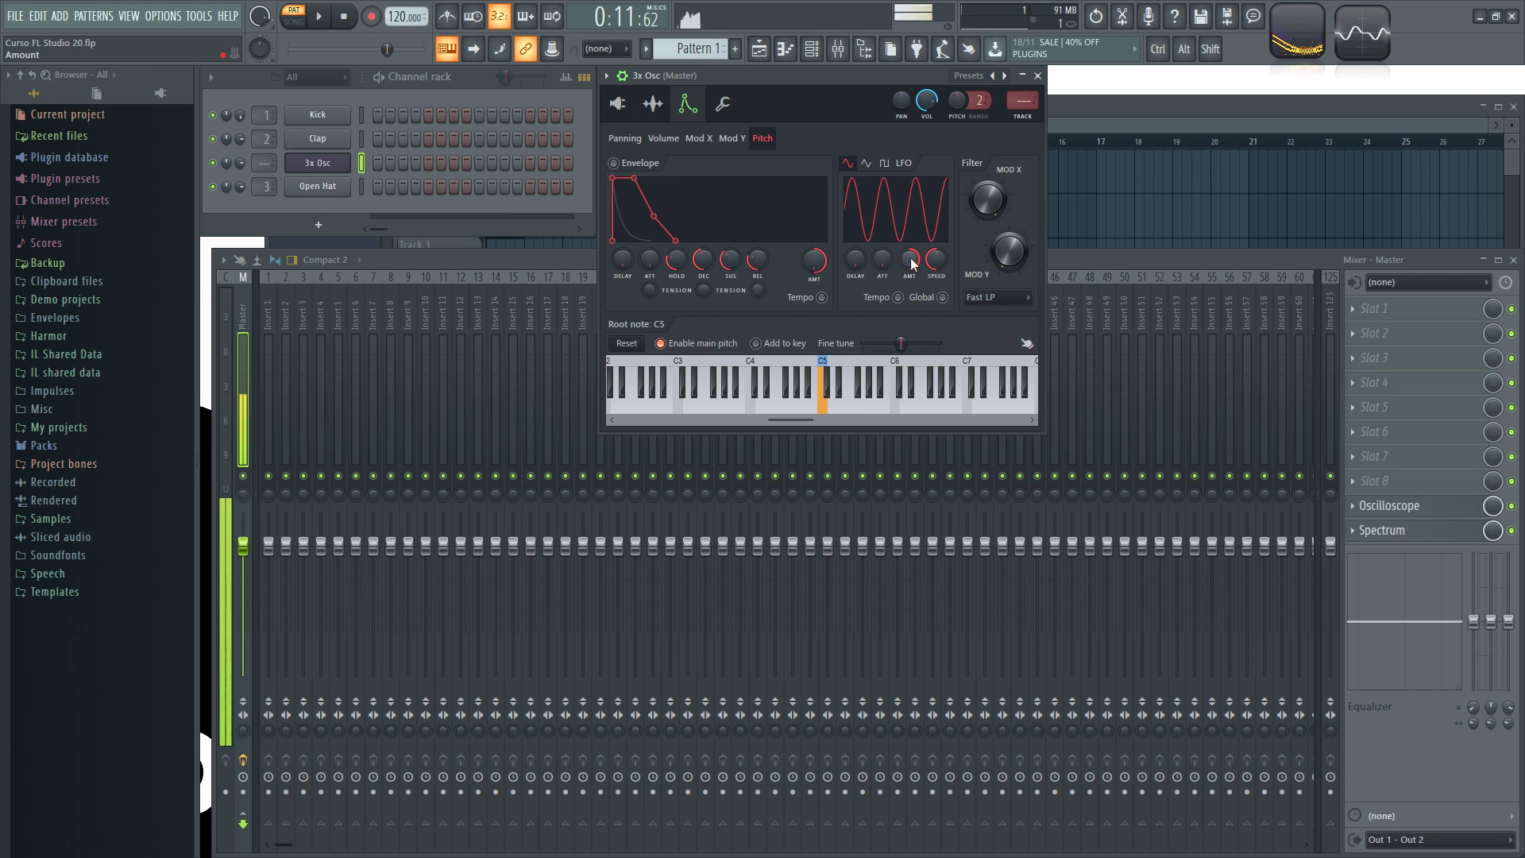
{"action": "left_click", "coordinate": [910, 264], "text": "alt"}
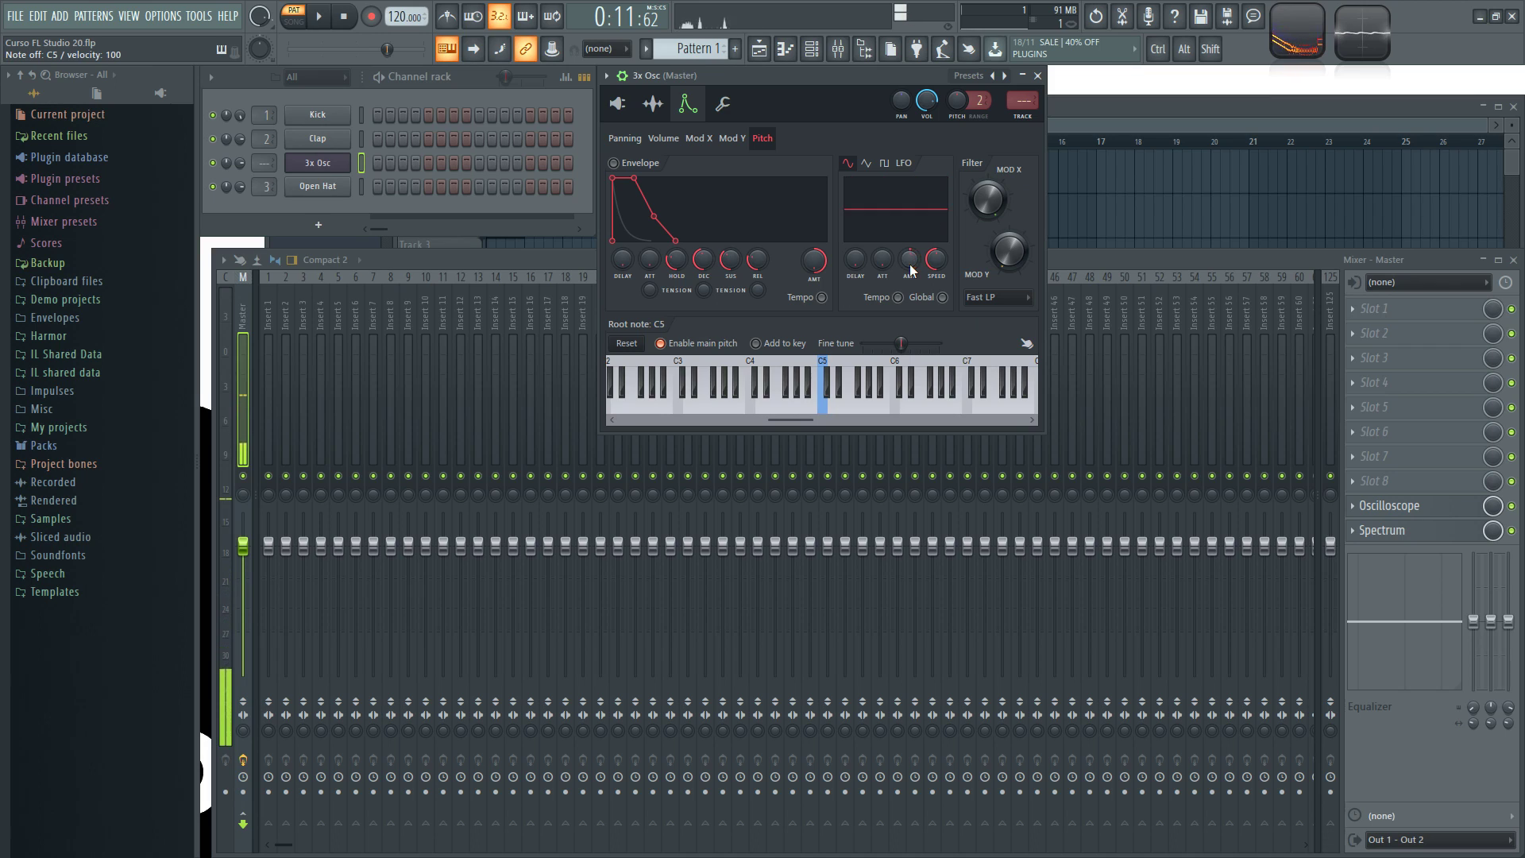
Step: Enable the Pitch envelope, give it a longer attack with zero hold and sustain, and play C5
{"action": "left_click", "coordinate": [618, 164]}
{"action": "mouse_move", "coordinate": [822, 260]}
{"action": "left_mouse_down"}
{"action": "mouse_move", "coordinate": [822, 280]}
{"action": "mouse_move", "coordinate": [822, 254]}
{"action": "left_mouse_up"}
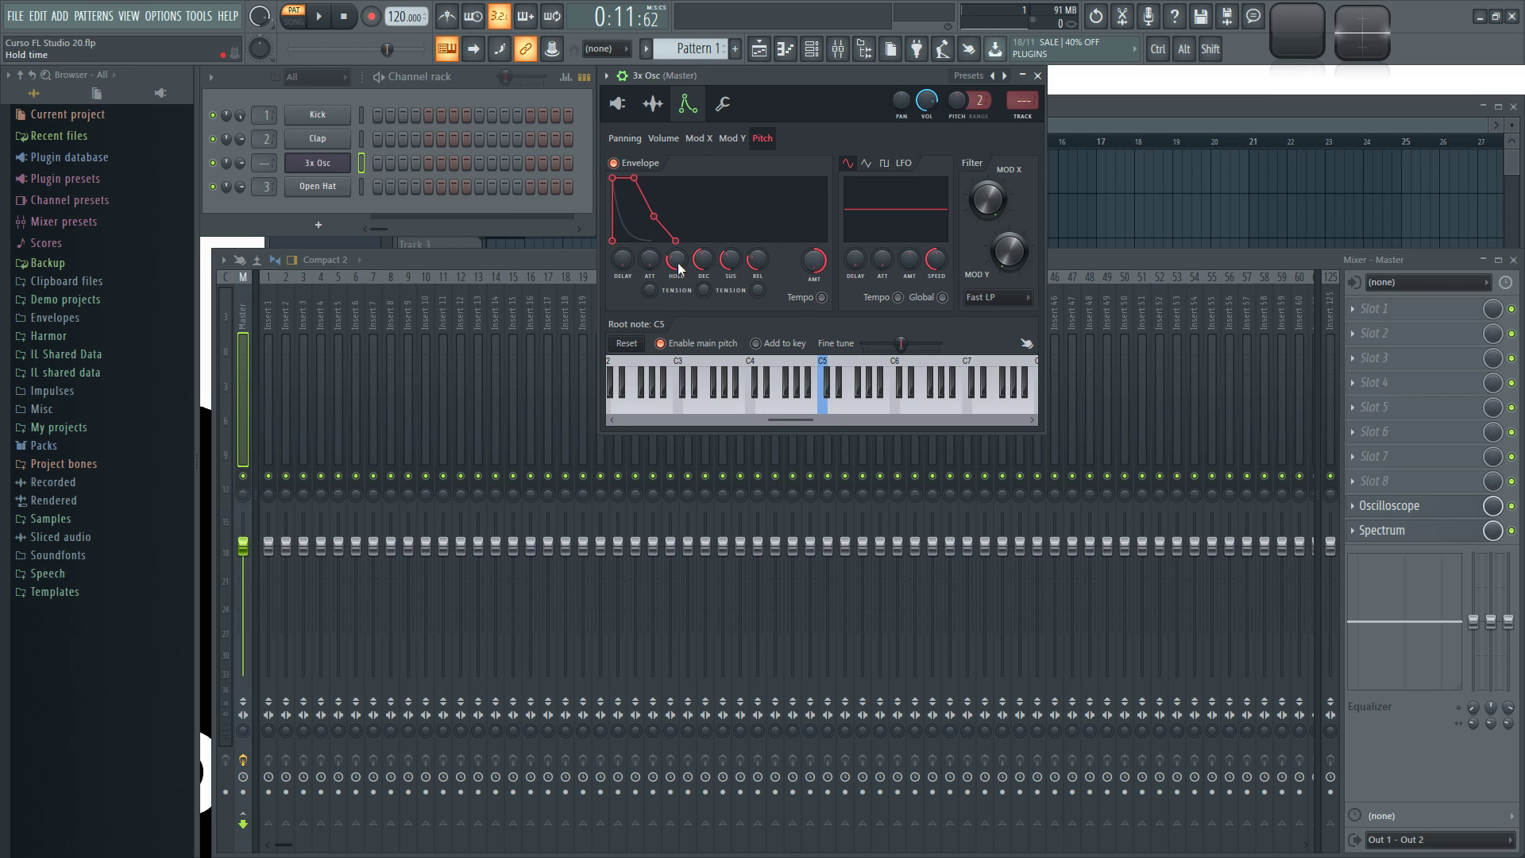
{"action": "scroll", "coordinate": [659, 257], "scroll_direction": "up", "scroll_amount": 5}
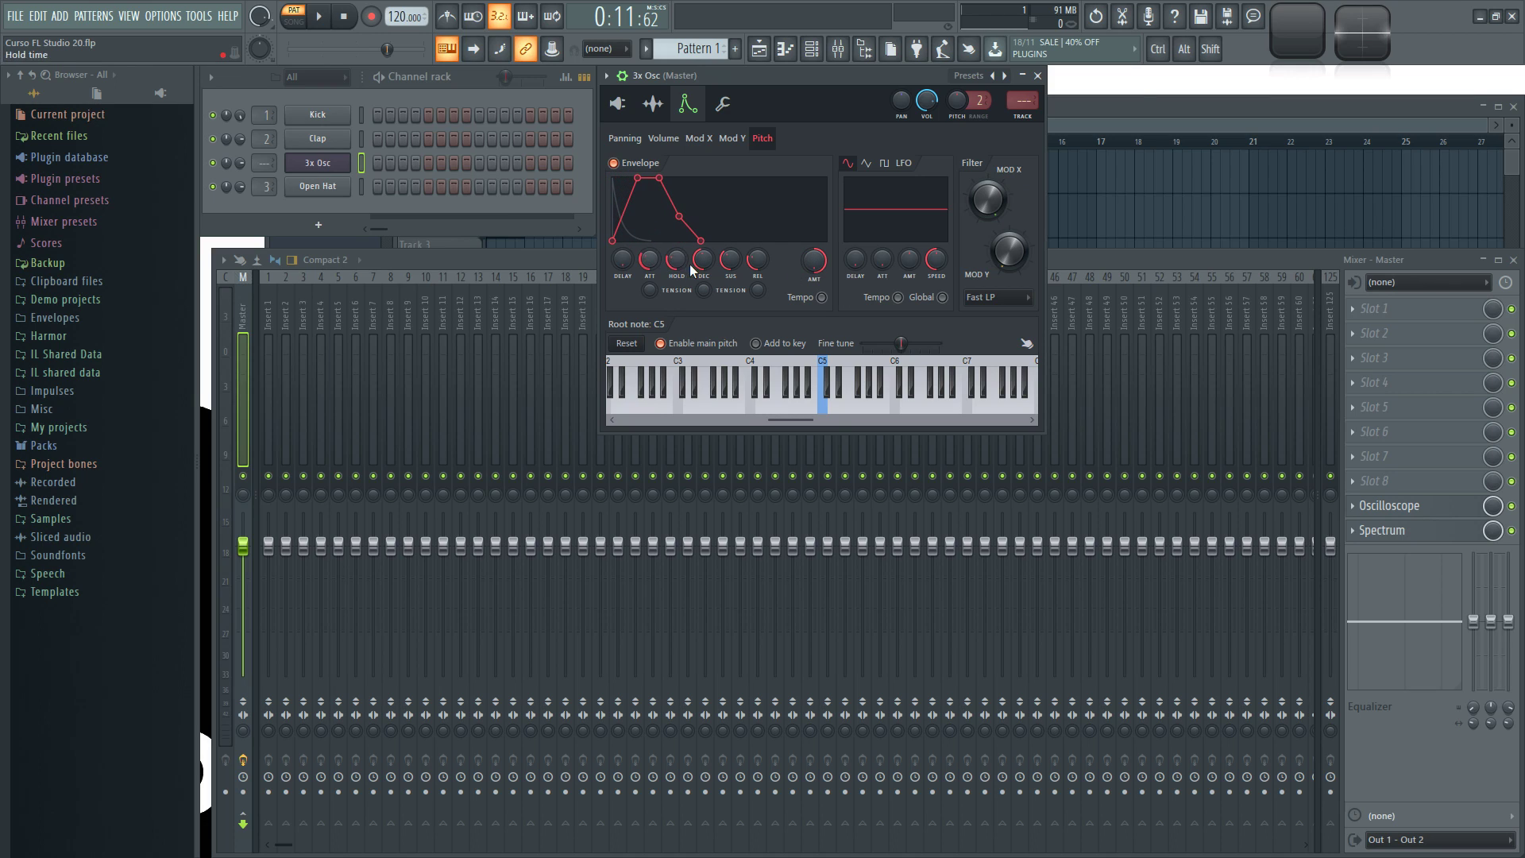
{"action": "scroll", "coordinate": [676, 260], "scroll_direction": "down", "scroll_amount": 5}
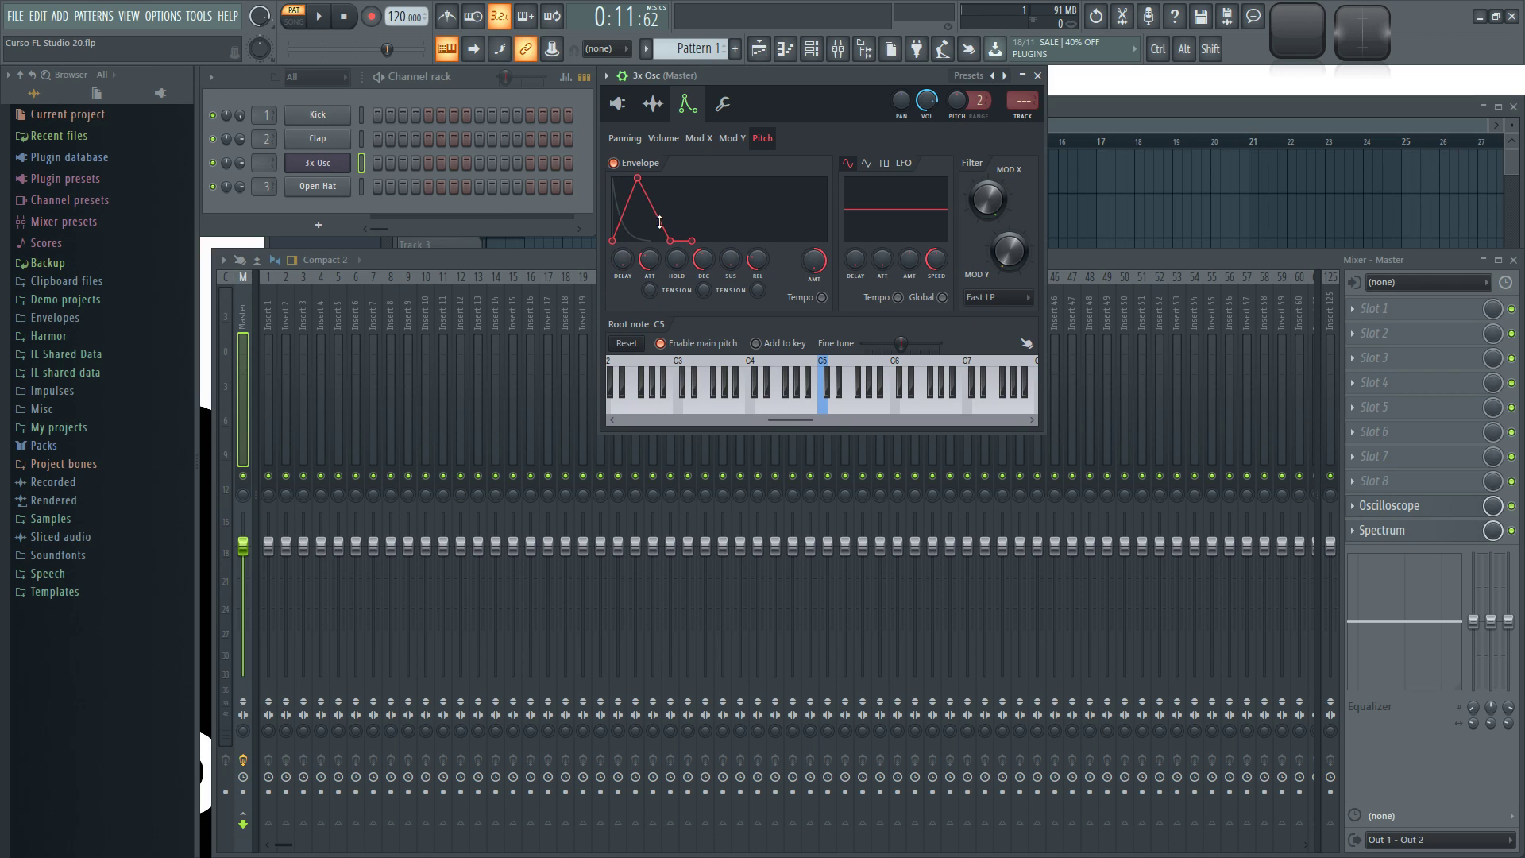
{"action": "key", "text": "q"}
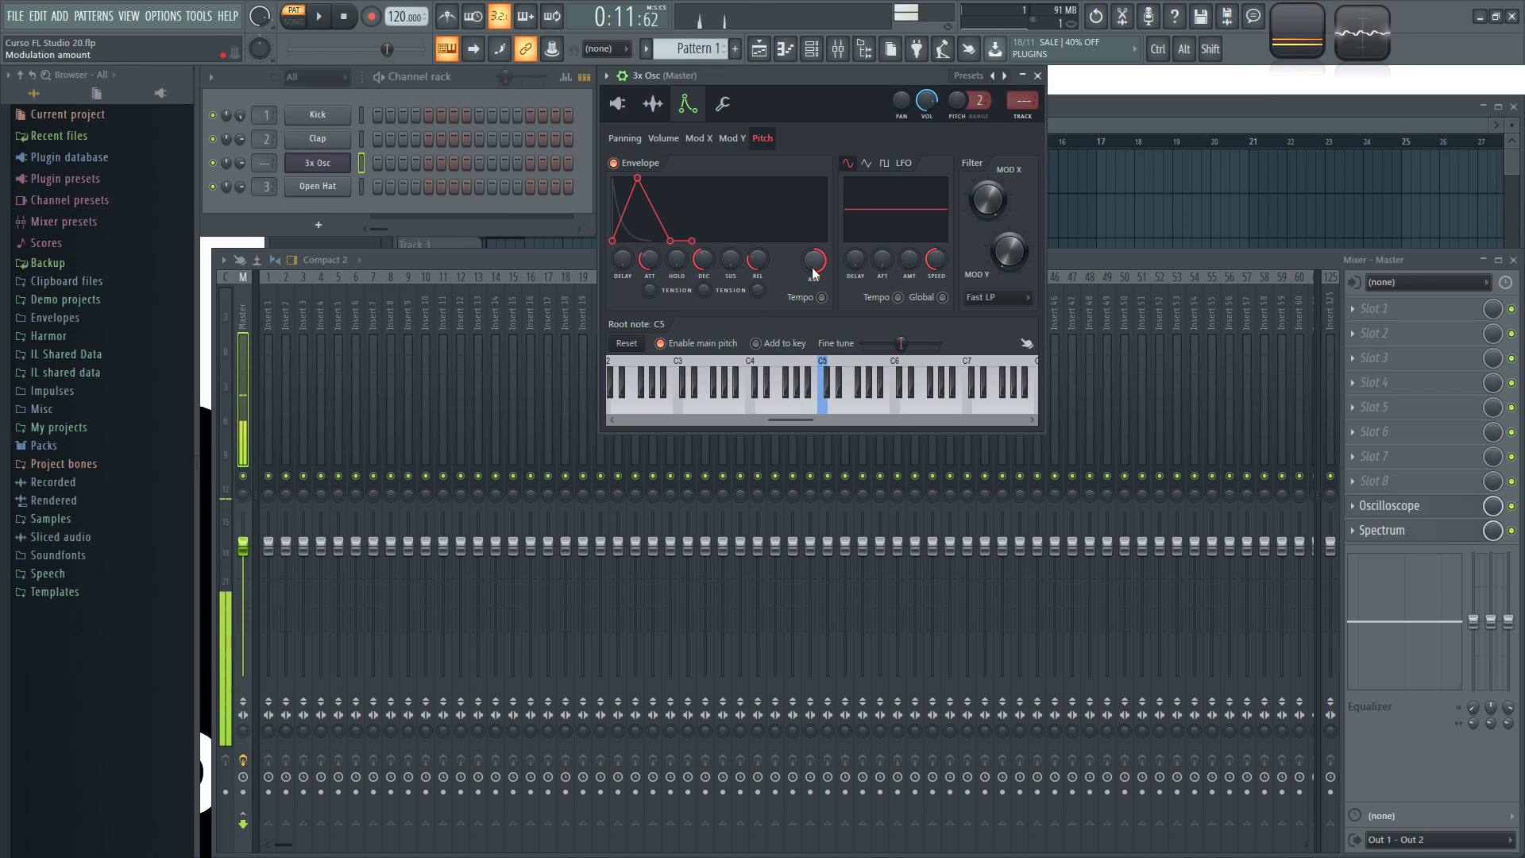
Step: Compare C5 with negative and positive modulation amounts on the Pitch envelope, ending on a positive amount
{"action": "mouse_move", "coordinate": [818, 265]}
{"action": "left_mouse_down"}
{"action": "mouse_move", "coordinate": [818, 294]}
{"action": "mouse_move", "coordinate": [818, 270]}
{"action": "left_mouse_up"}
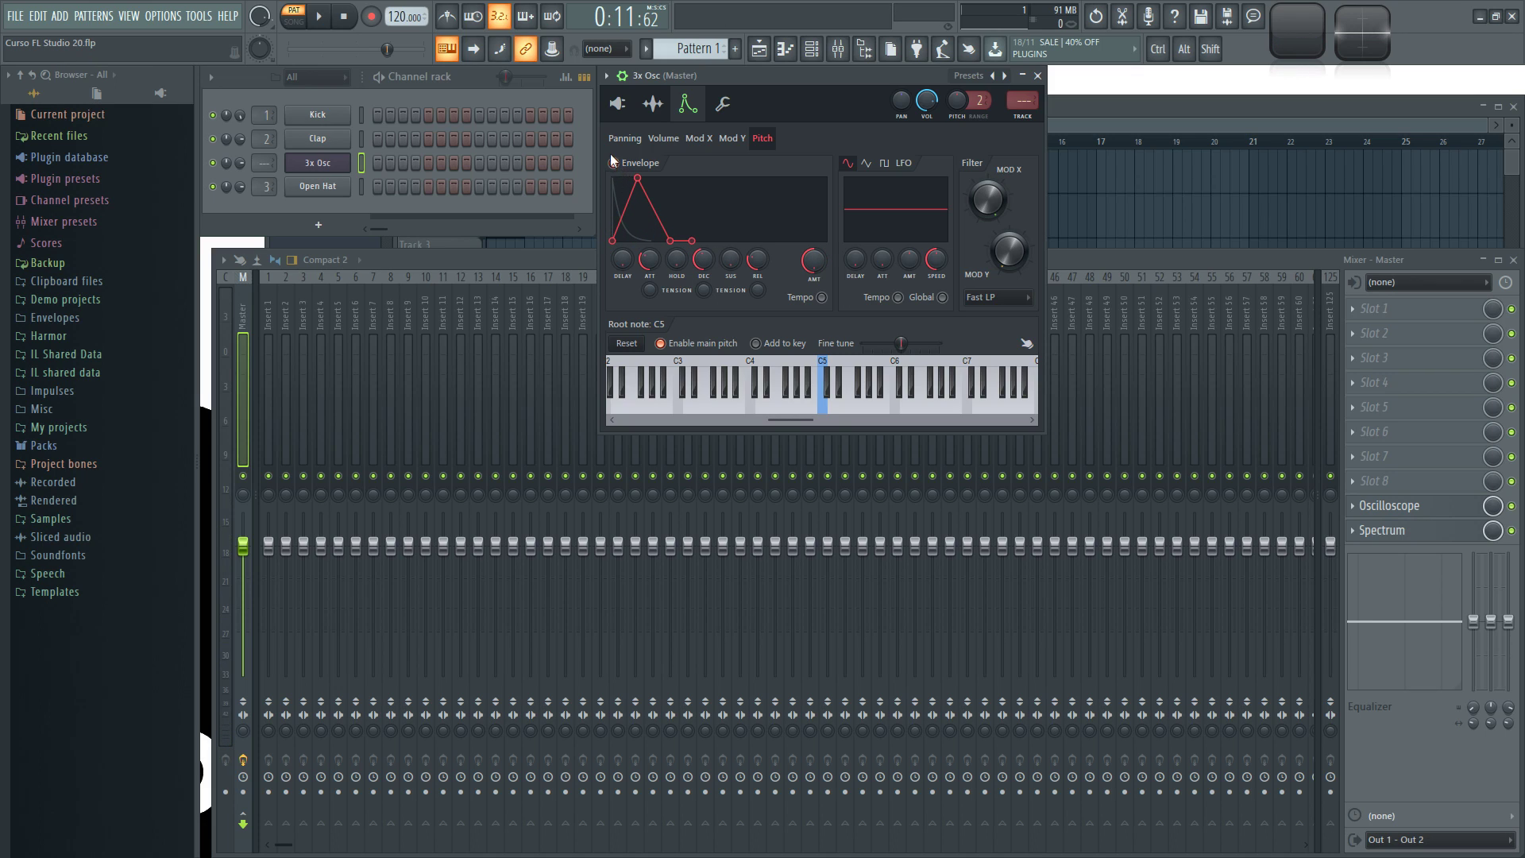
{"action": "key", "text": "q"}
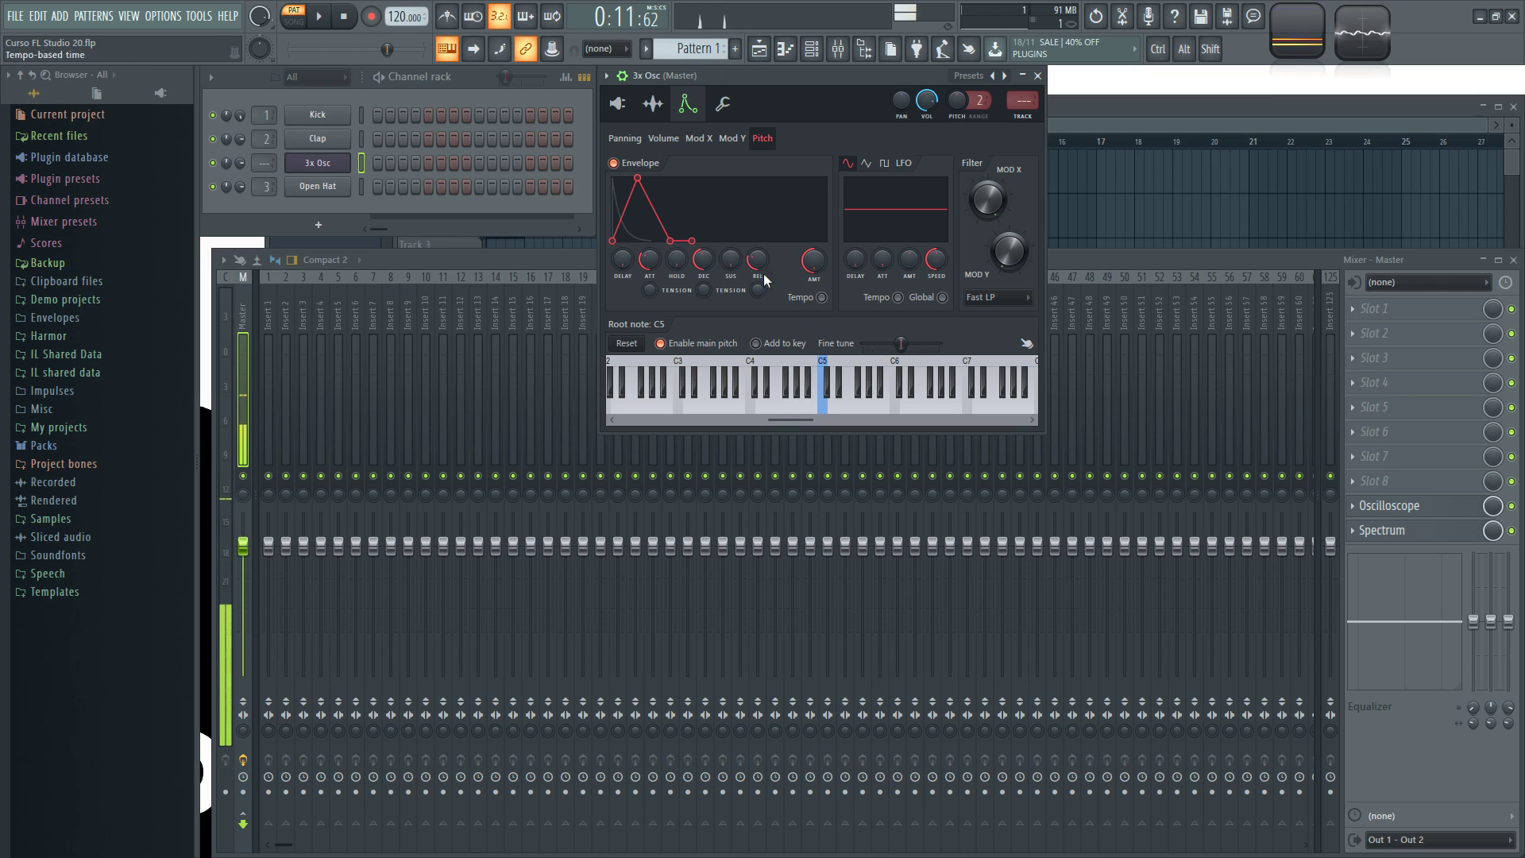
{"action": "left_click_drag", "start_coordinate": [705, 227], "coordinate": [706, 250]}
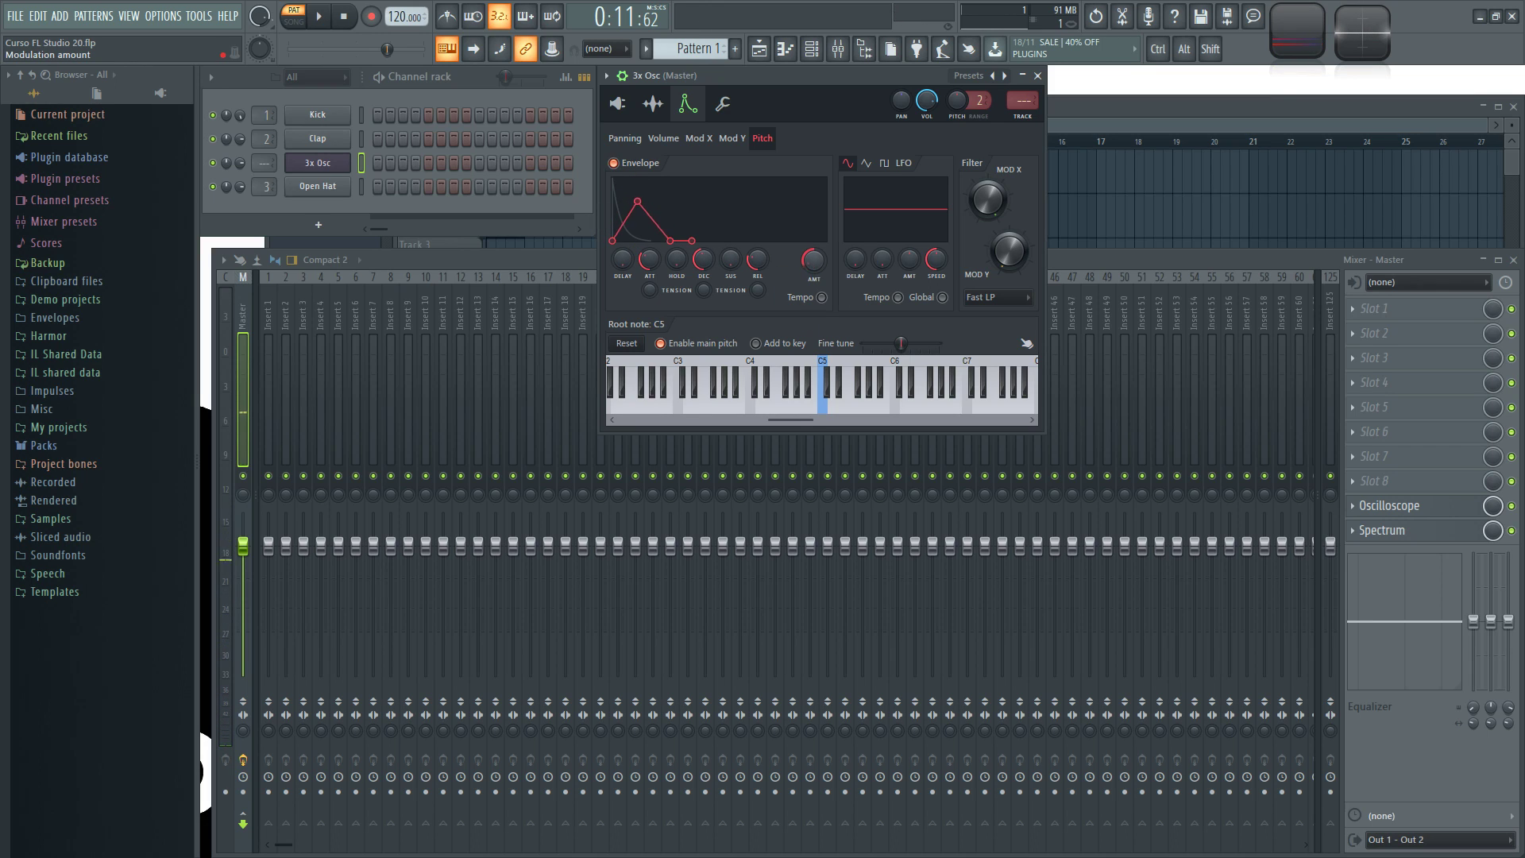
{"action": "left_click_drag", "start_coordinate": [814, 269], "coordinate": [814, 238]}
{"action": "key", "text": "q"}
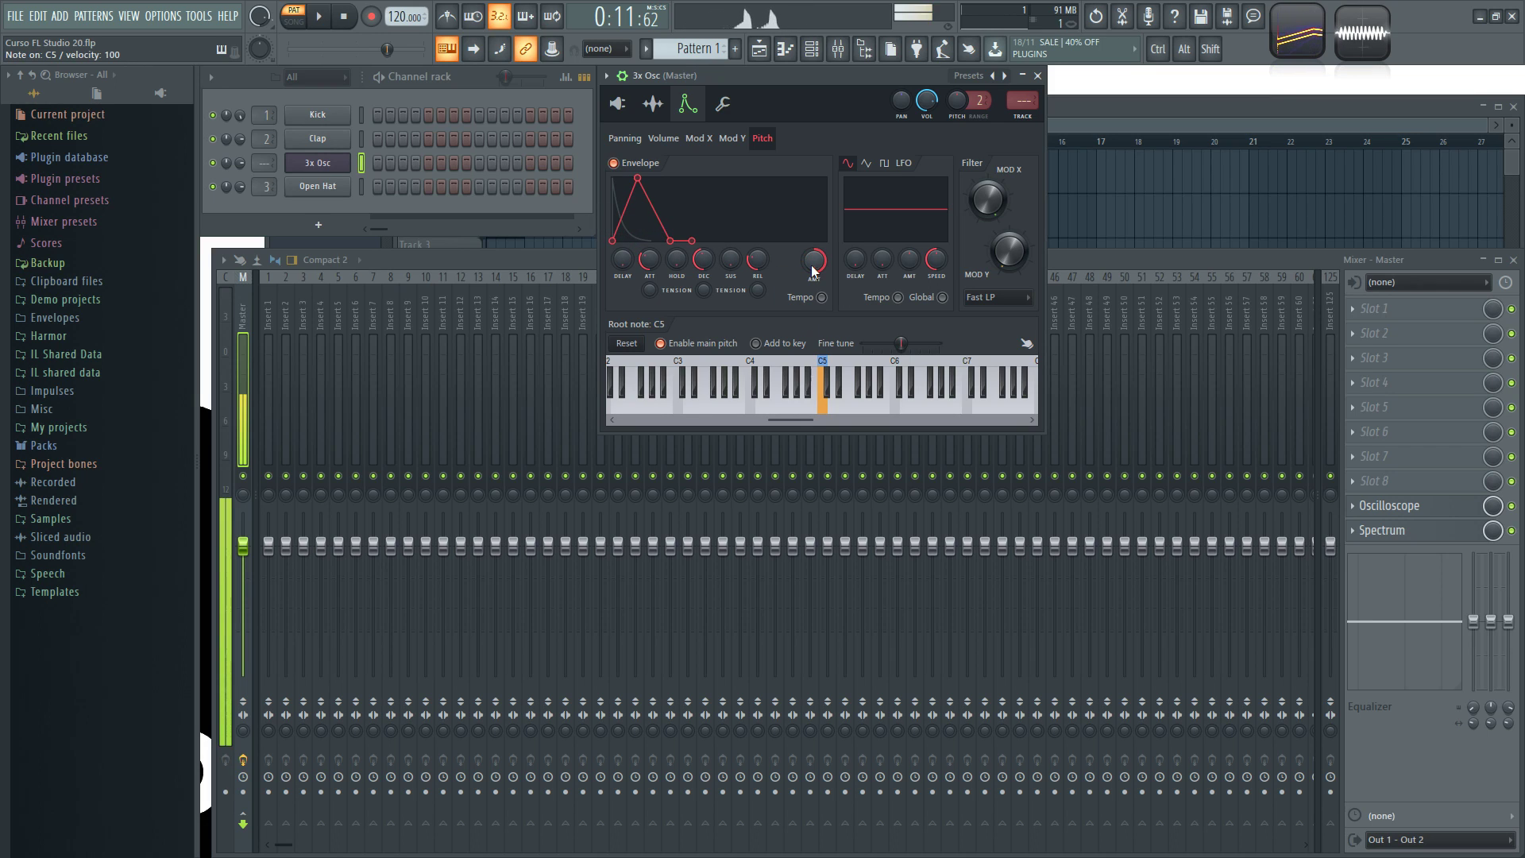
Step: Play C5 with the Pitch envelope on and off, varying the Pitch LFO amount and speed
{"action": "key", "text": "q"}
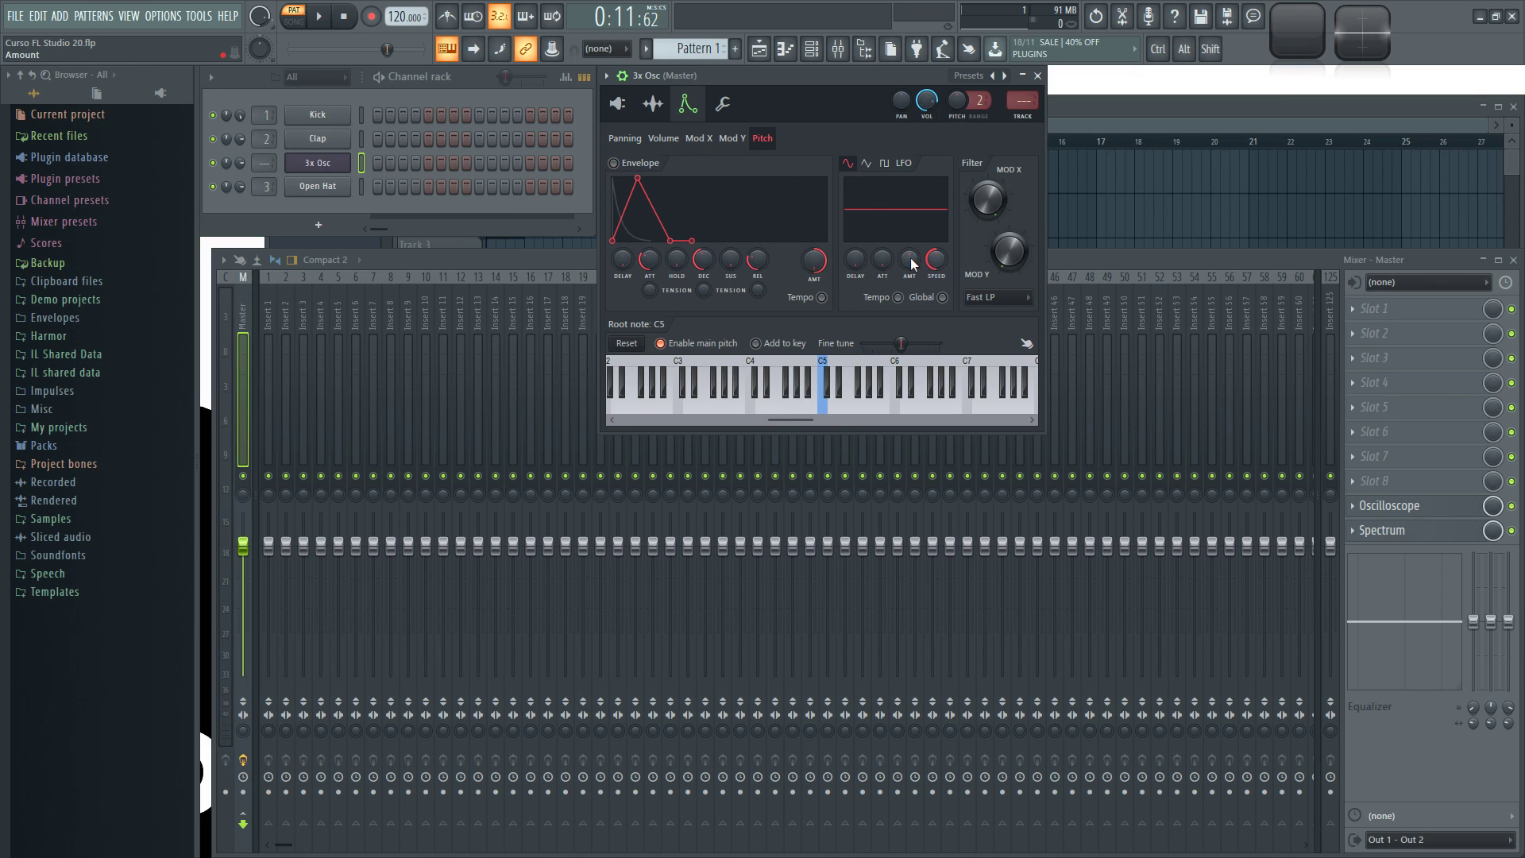
{"action": "mouse_move", "coordinate": [909, 260]}
{"action": "left_mouse_down"}
{"action": "mouse_move", "coordinate": [909, 230]}
{"action": "mouse_move", "coordinate": [908, 260]}
{"action": "left_mouse_up"}
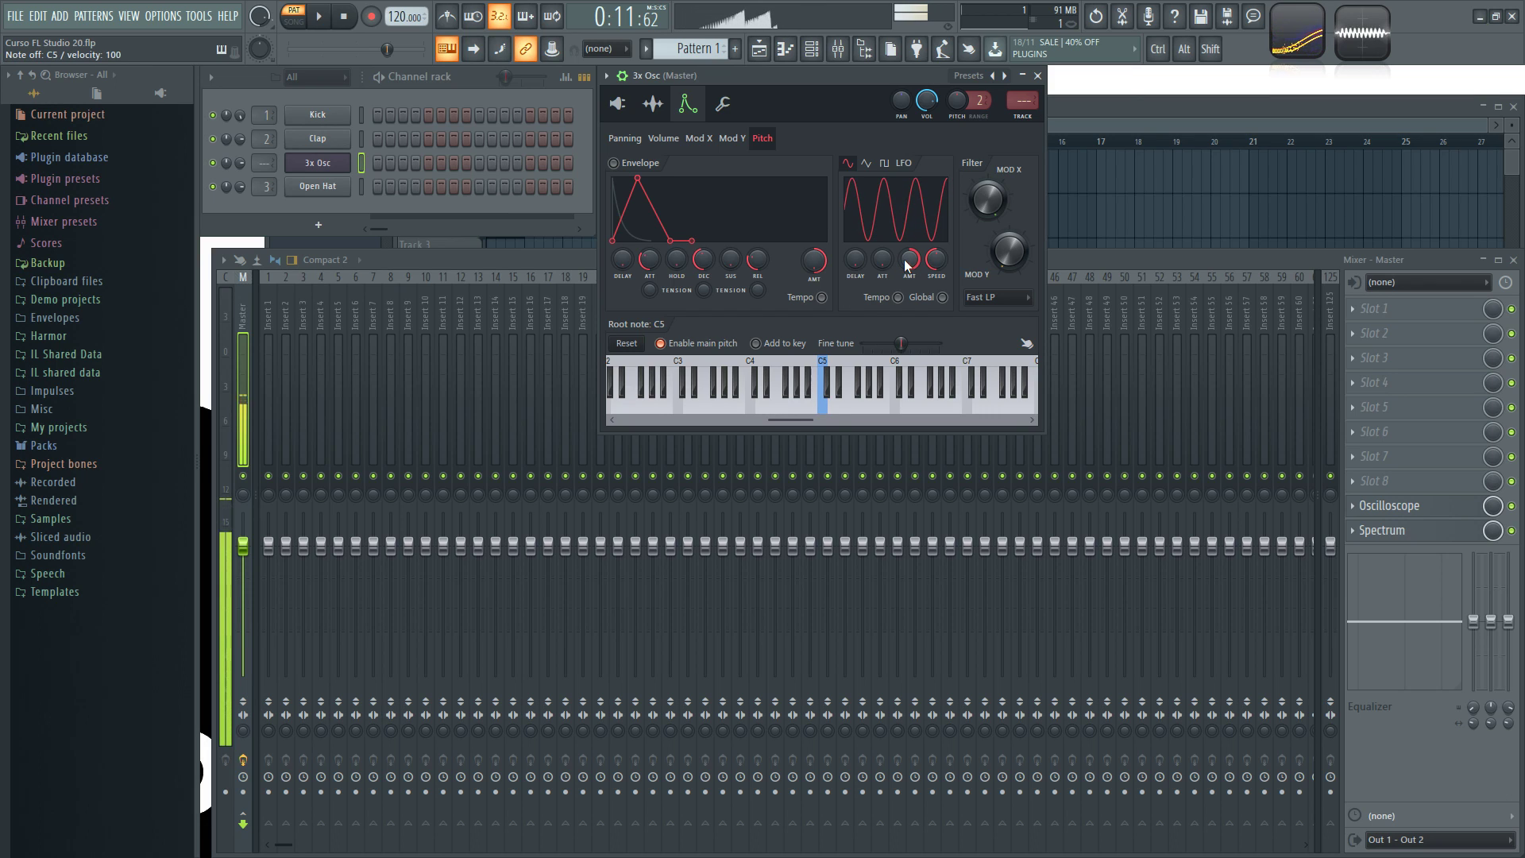
{"action": "left_click", "coordinate": [904, 260], "text": "alt"}
{"action": "left_click_drag", "start_coordinate": [904, 261], "coordinate": [905, 222]}
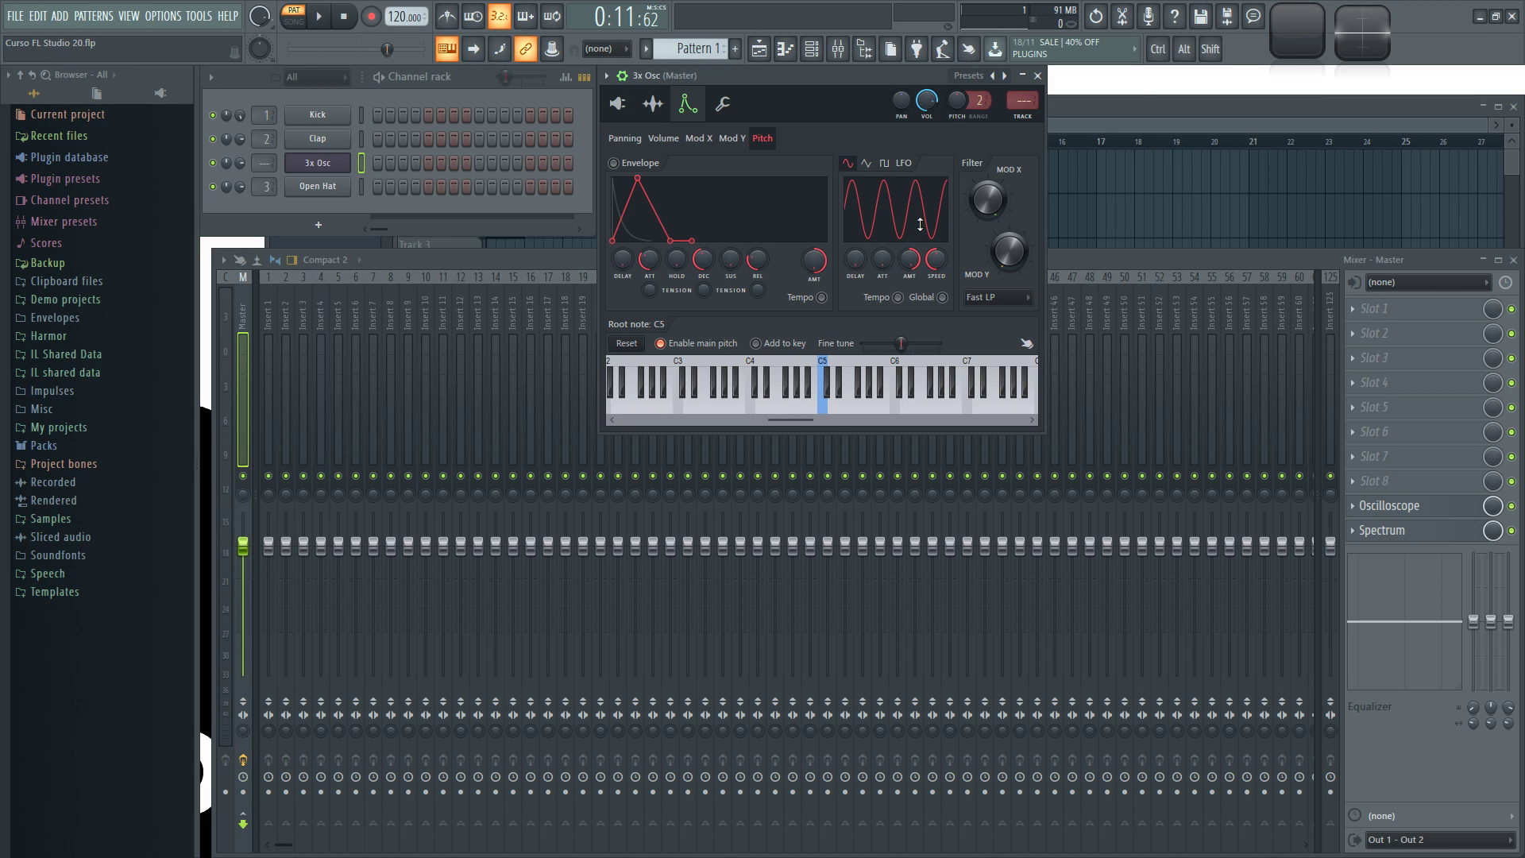
{"action": "key", "text": "q"}
{"action": "mouse_move", "coordinate": [935, 262]}
{"action": "left_mouse_down"}
{"action": "mouse_move", "coordinate": [935, 218]}
{"action": "mouse_move", "coordinate": [935, 282]}
{"action": "mouse_move", "coordinate": [935, 258]}
{"action": "mouse_move", "coordinate": [910, 274]}
{"action": "mouse_move", "coordinate": [936, 254]}
{"action": "mouse_move", "coordinate": [936, 268]}
{"action": "mouse_move", "coordinate": [935, 218]}
{"action": "mouse_move", "coordinate": [944, 263]}
{"action": "left_mouse_up"}
Step: Examine the context options of the Pitch LFO speed, amount, attack and delay controls and of the Pitch envelope's amount, release, decay and attack
{"action": "right_click", "coordinate": [943, 263]}
{"action": "right_click", "coordinate": [910, 262]}
{"action": "right_click", "coordinate": [881, 262]}
{"action": "right_click", "coordinate": [855, 262]}
{"action": "right_click", "coordinate": [802, 263]}
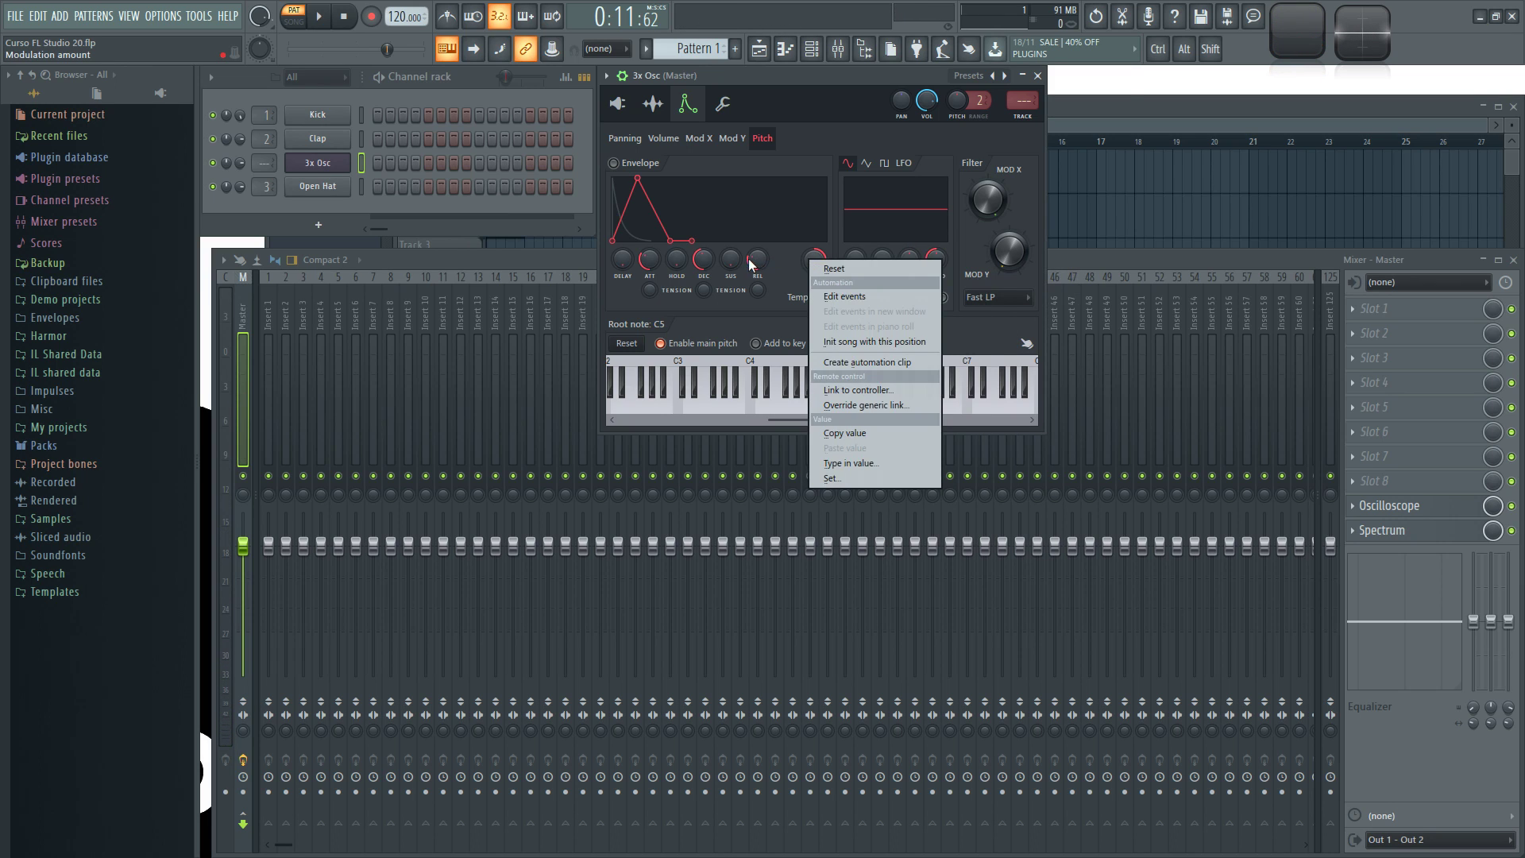
{"action": "right_click", "coordinate": [750, 262]}
{"action": "right_click", "coordinate": [701, 262]}
{"action": "right_click", "coordinate": [656, 263]}
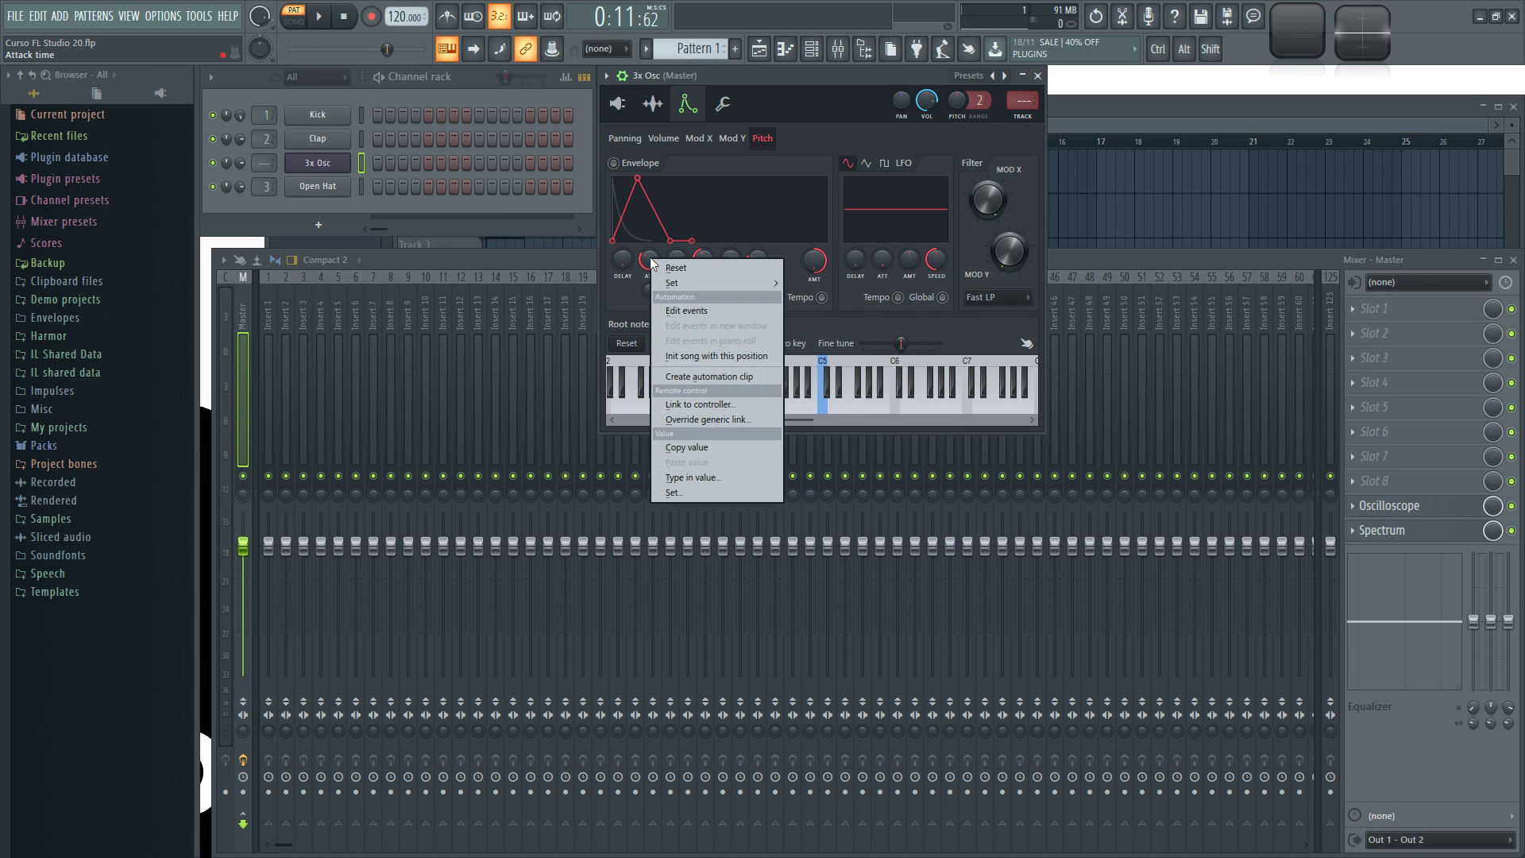
{"action": "left_click", "coordinate": [648, 257]}
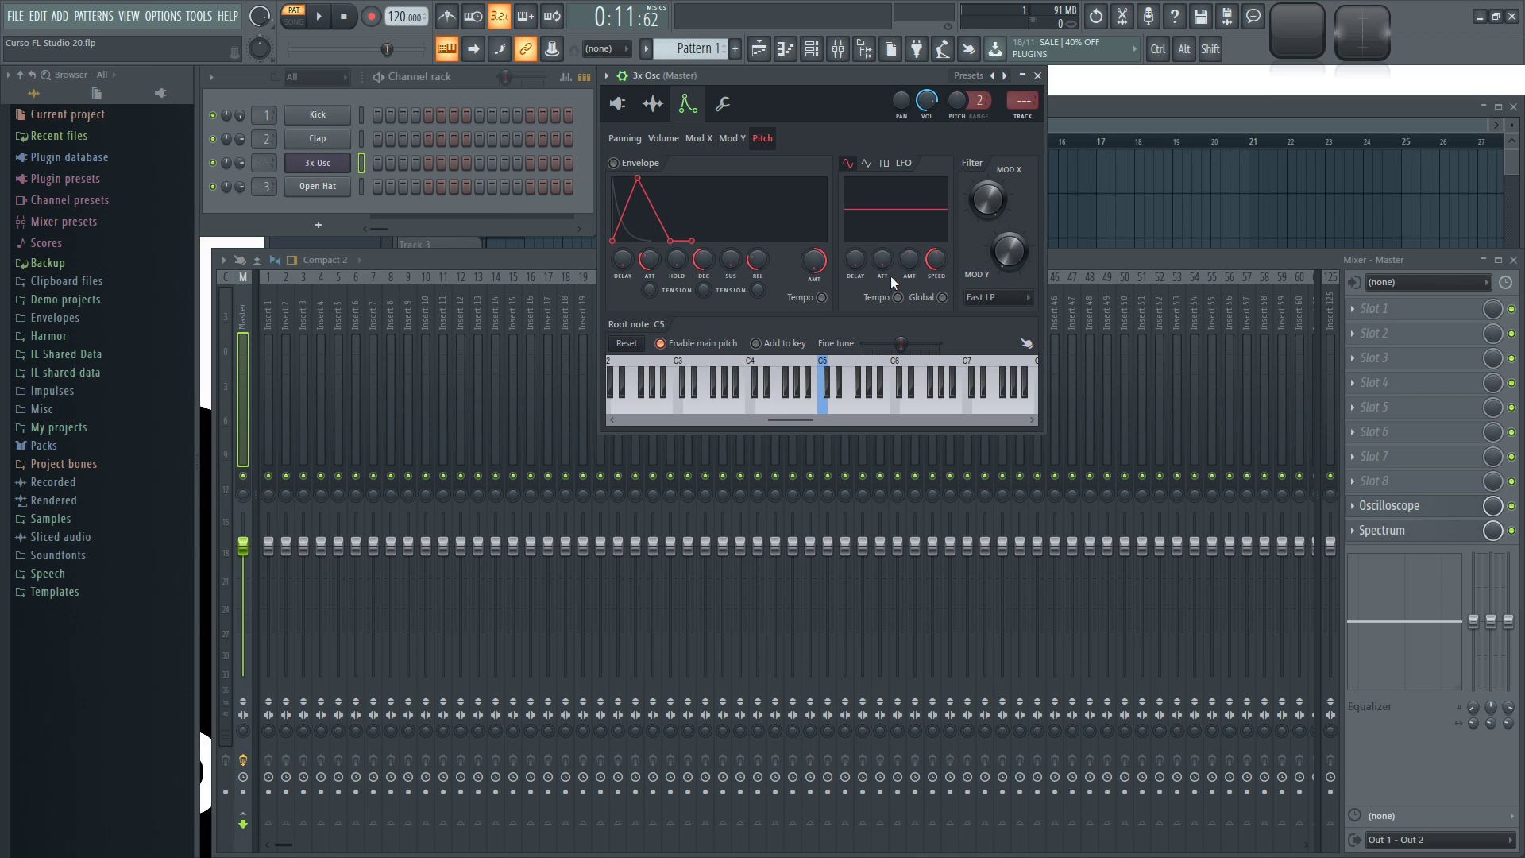
Step: Set a positive Pitch LFO amount with a slower speed, and play C5 and several other notes across the keyboard
{"action": "mouse_move", "coordinate": [910, 259]}
{"action": "left_mouse_down"}
{"action": "mouse_move", "coordinate": [909, 222]}
{"action": "mouse_move", "coordinate": [934, 288]}
{"action": "mouse_move", "coordinate": [933, 243]}
{"action": "left_mouse_up"}
{"action": "key", "text": "q"}
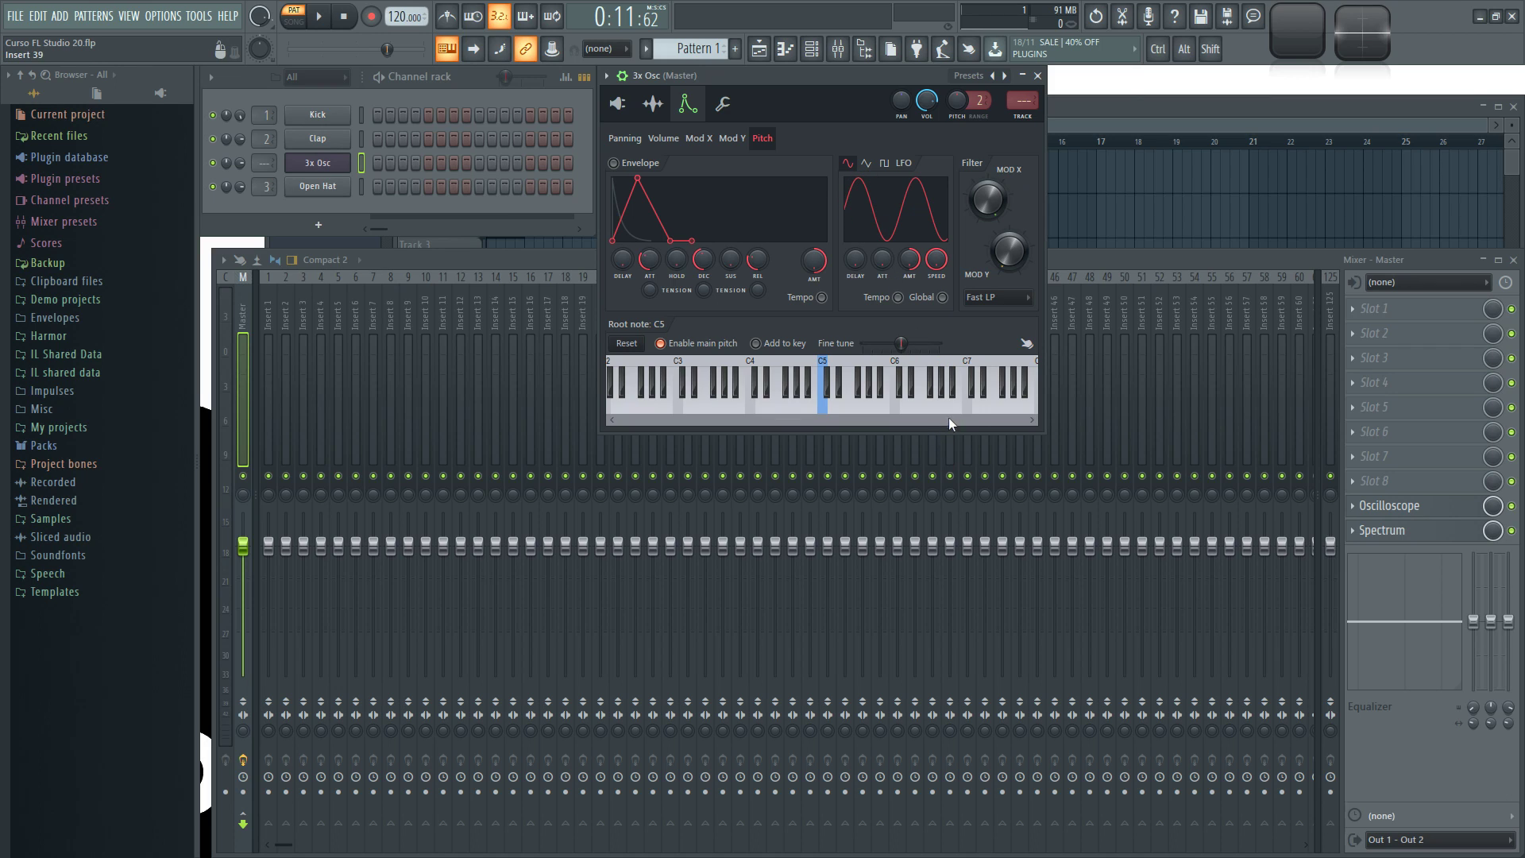
{"action": "left_click", "coordinate": [965, 397]}
{"action": "left_click", "coordinate": [879, 409]}
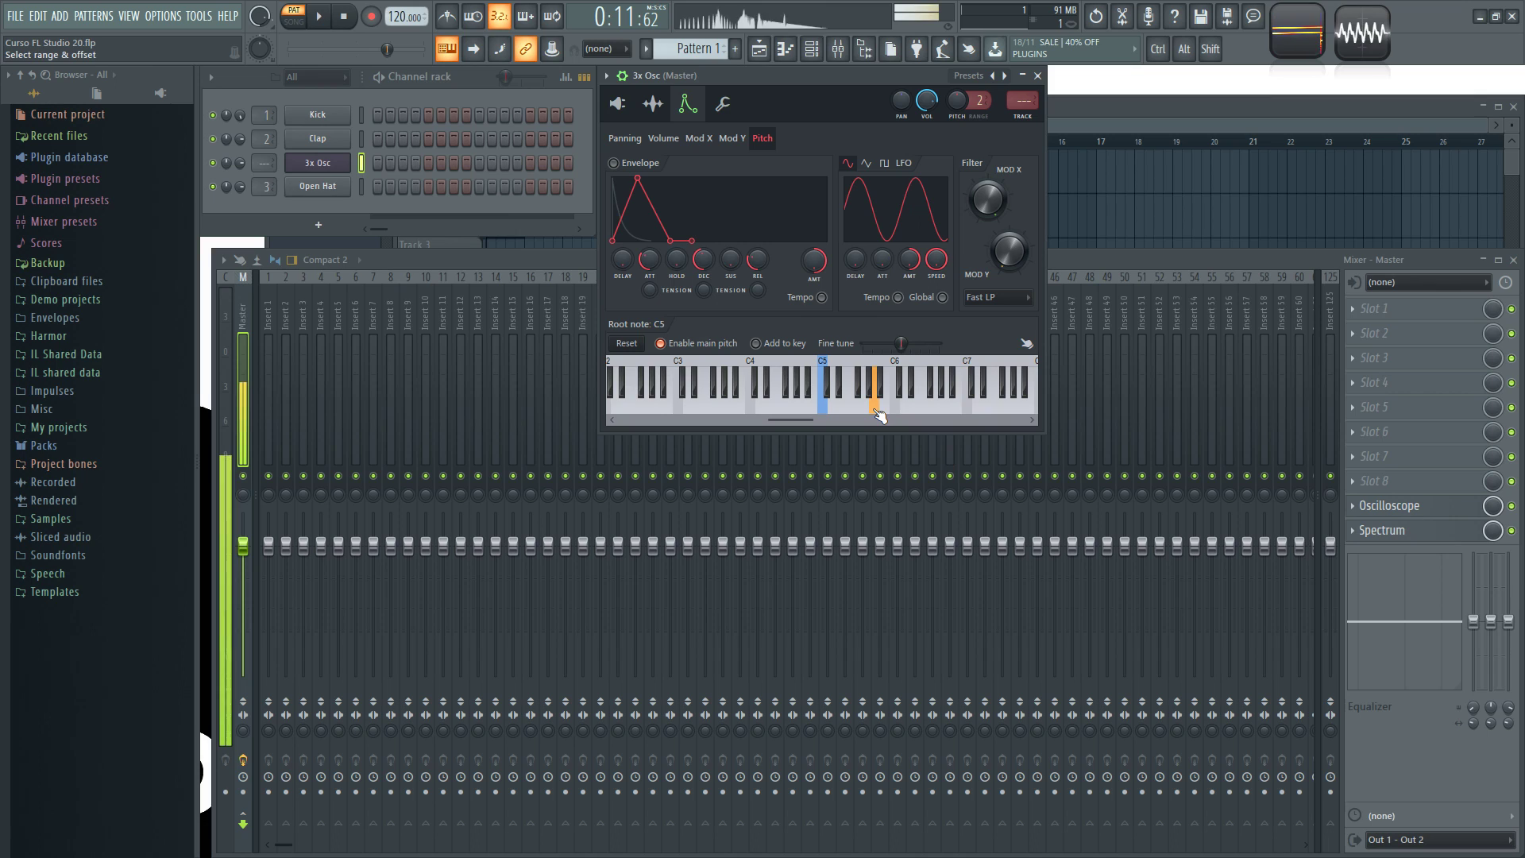
{"action": "left_click", "coordinate": [861, 410]}
{"action": "left_click", "coordinate": [947, 405]}
{"action": "left_click", "coordinate": [1018, 401]}
{"action": "left_click", "coordinate": [684, 397]}
Step: Enable Global on the Pitch LFO, play C6 several times, and disable Global again
{"action": "left_click", "coordinate": [942, 297]}
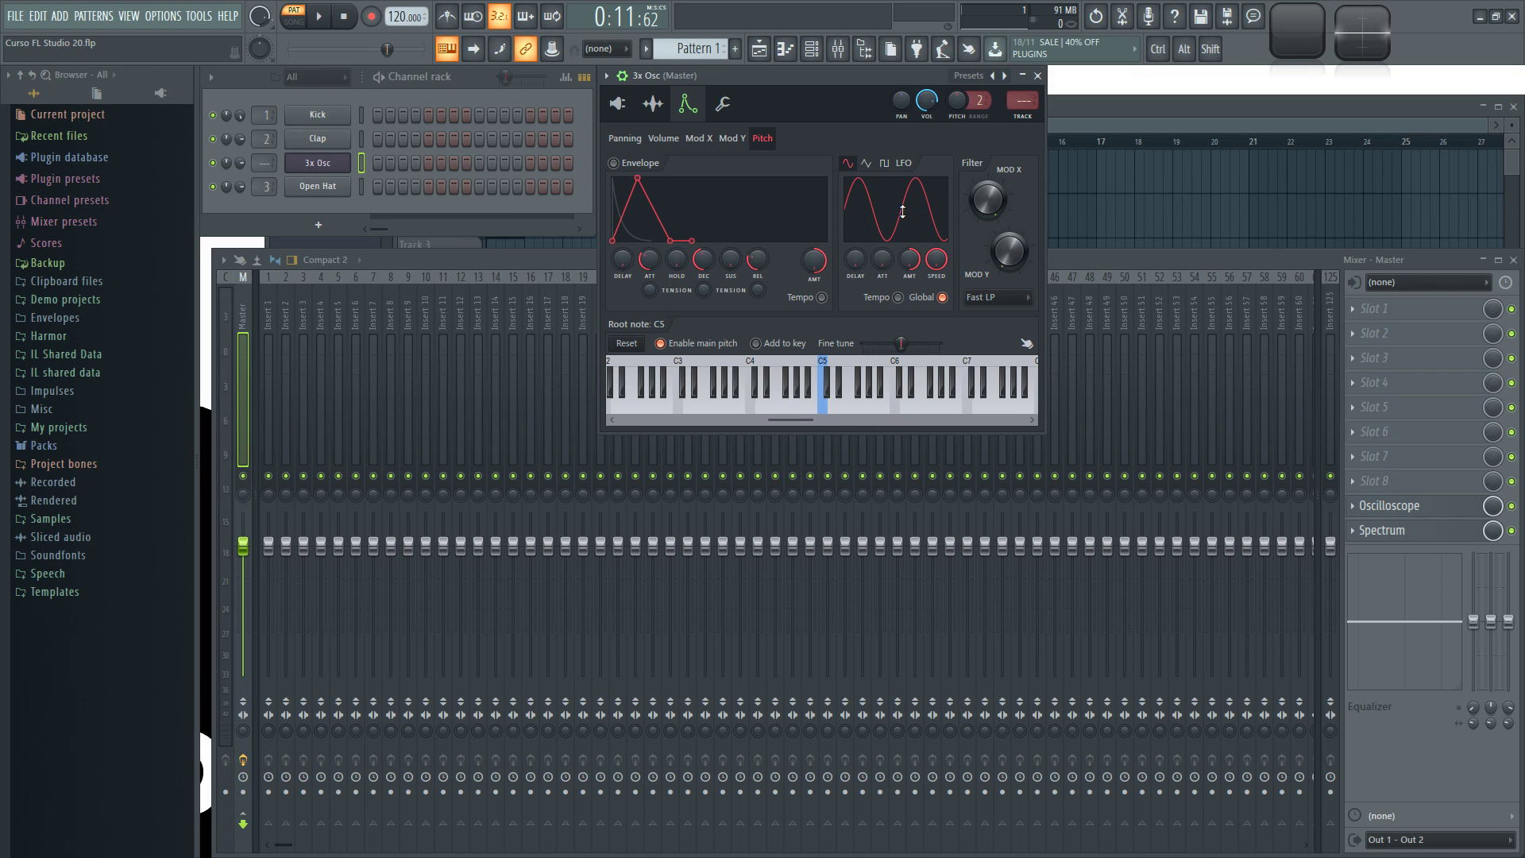
{"action": "left_click", "coordinate": [899, 412]}
{"action": "left_click", "coordinate": [900, 412]}
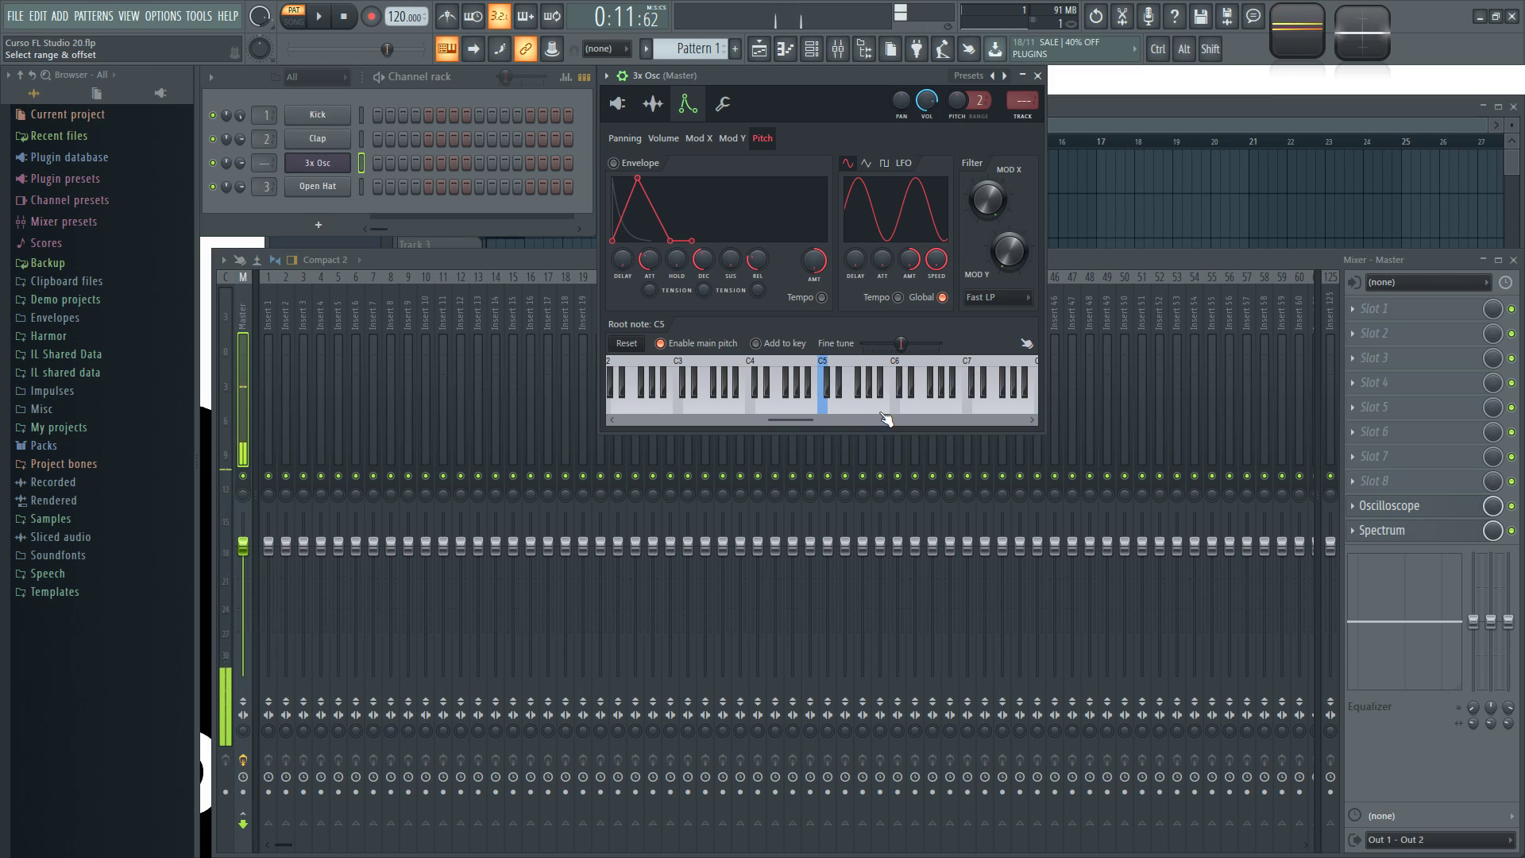
{"action": "left_click", "coordinate": [900, 412]}
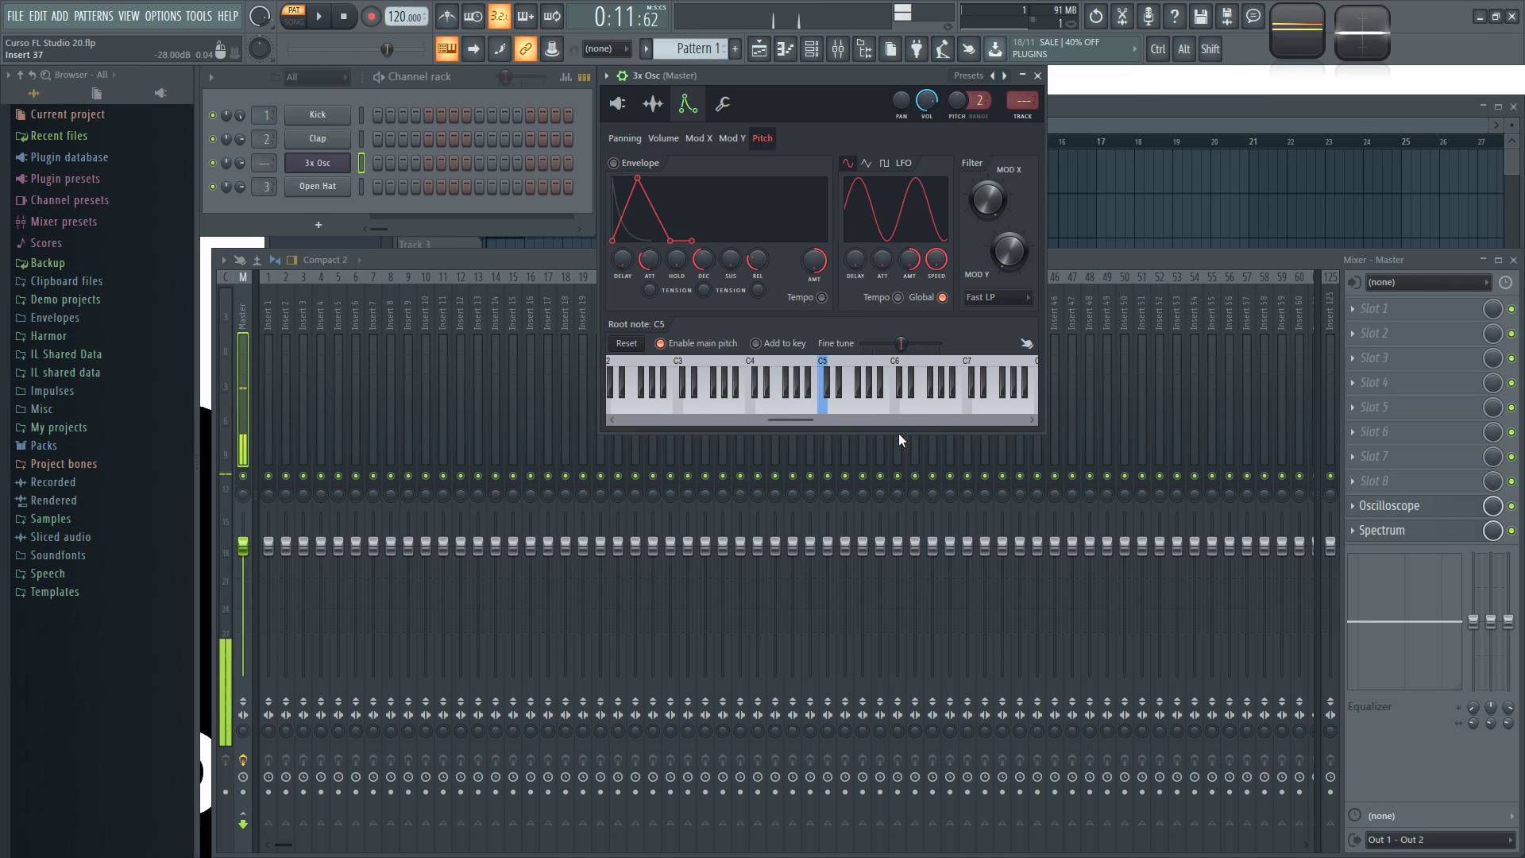
{"action": "left_click", "coordinate": [896, 408]}
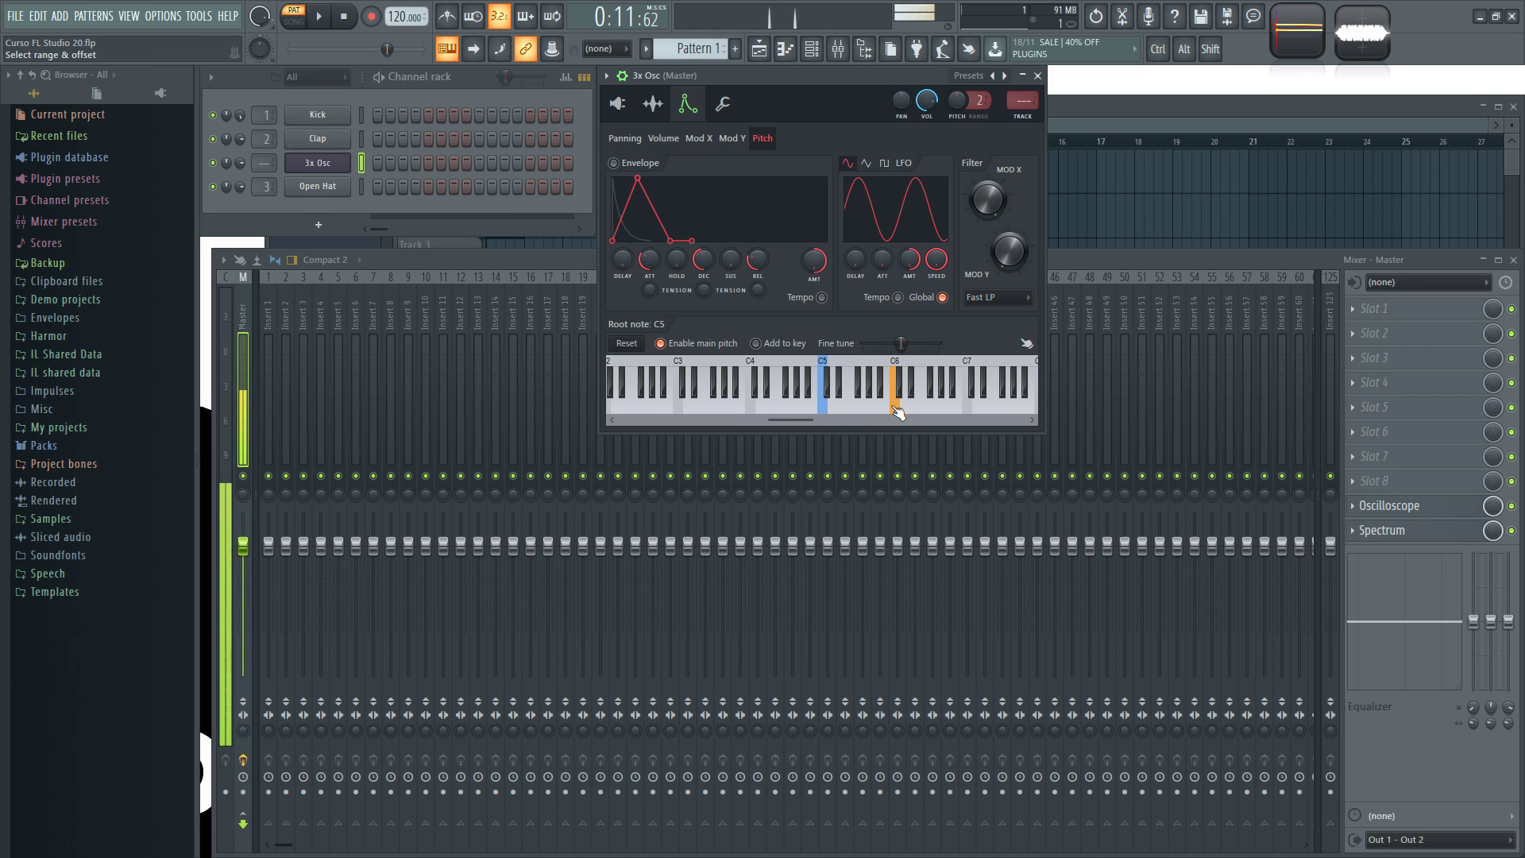
{"action": "left_click", "coordinate": [942, 297]}
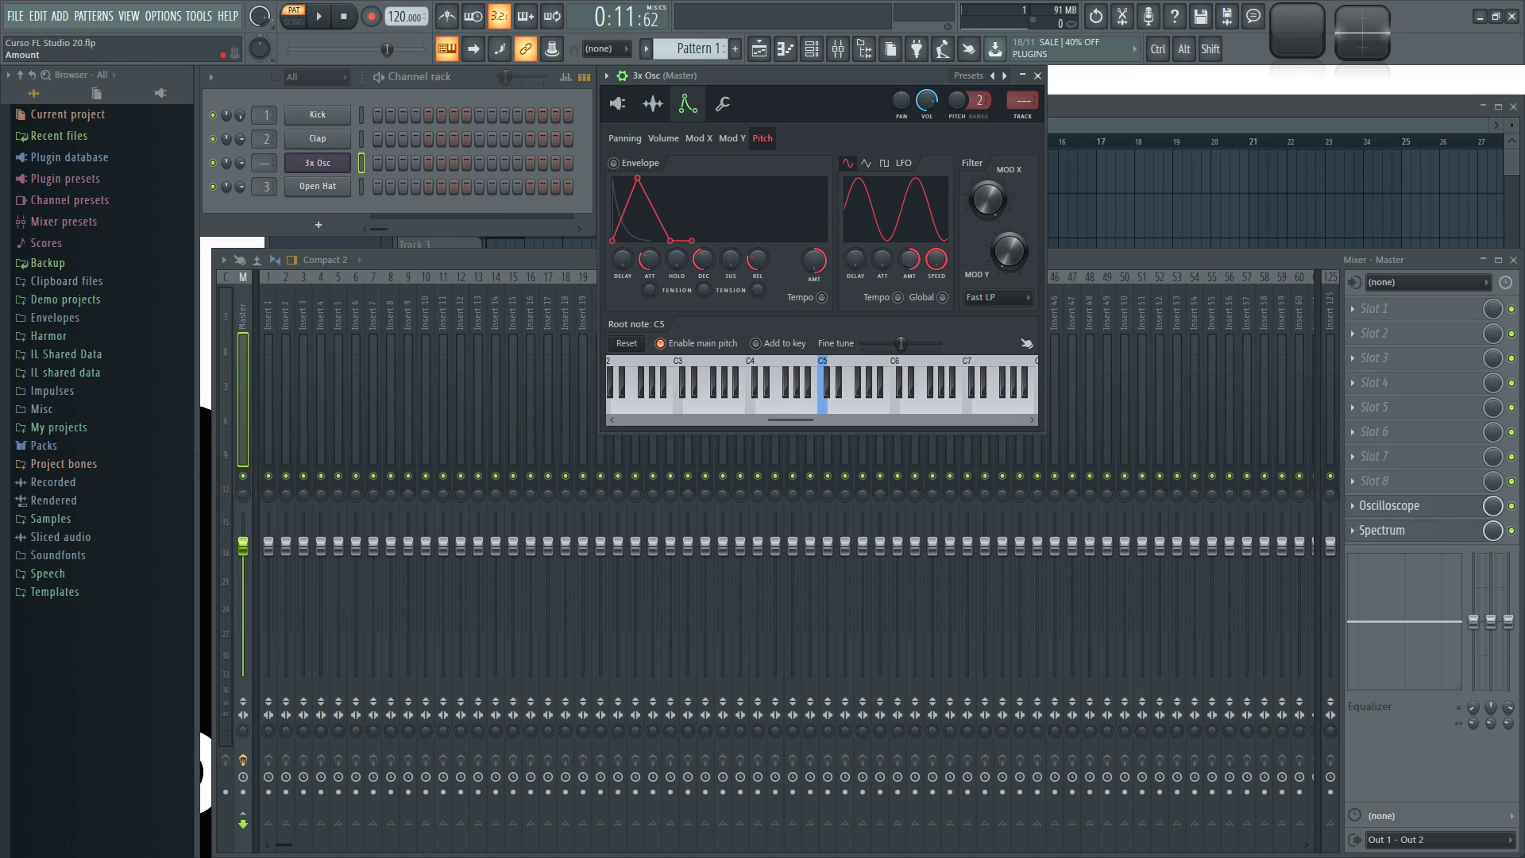
Step: Make the Pitch LFO faster and play C6 repeatedly with Global off
{"action": "left_click_drag", "start_coordinate": [934, 263], "coordinate": [933, 248]}
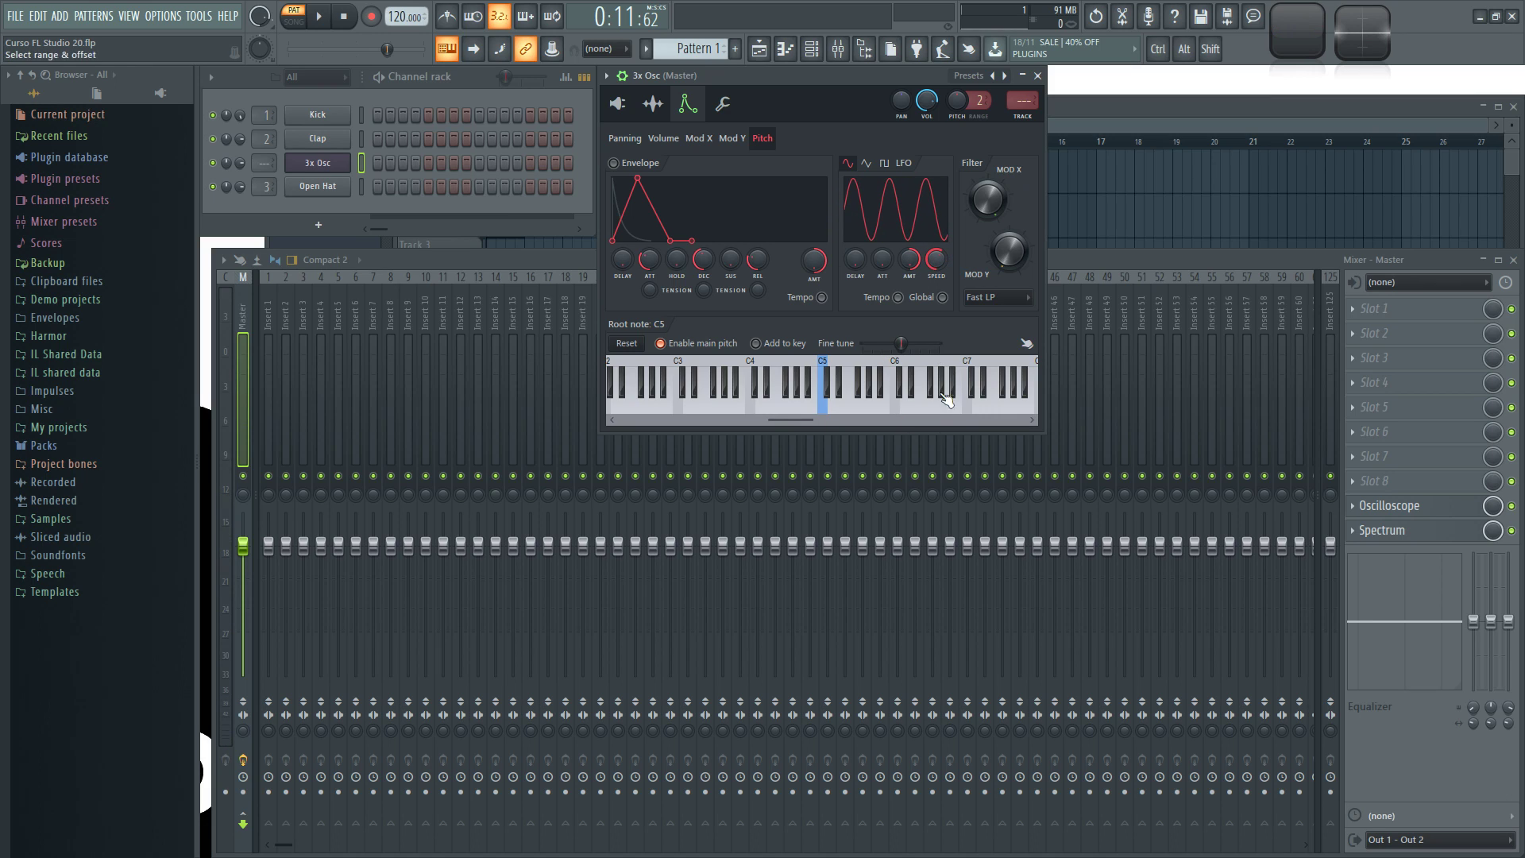
{"action": "left_click", "coordinate": [904, 411]}
{"action": "left_click", "coordinate": [899, 411]}
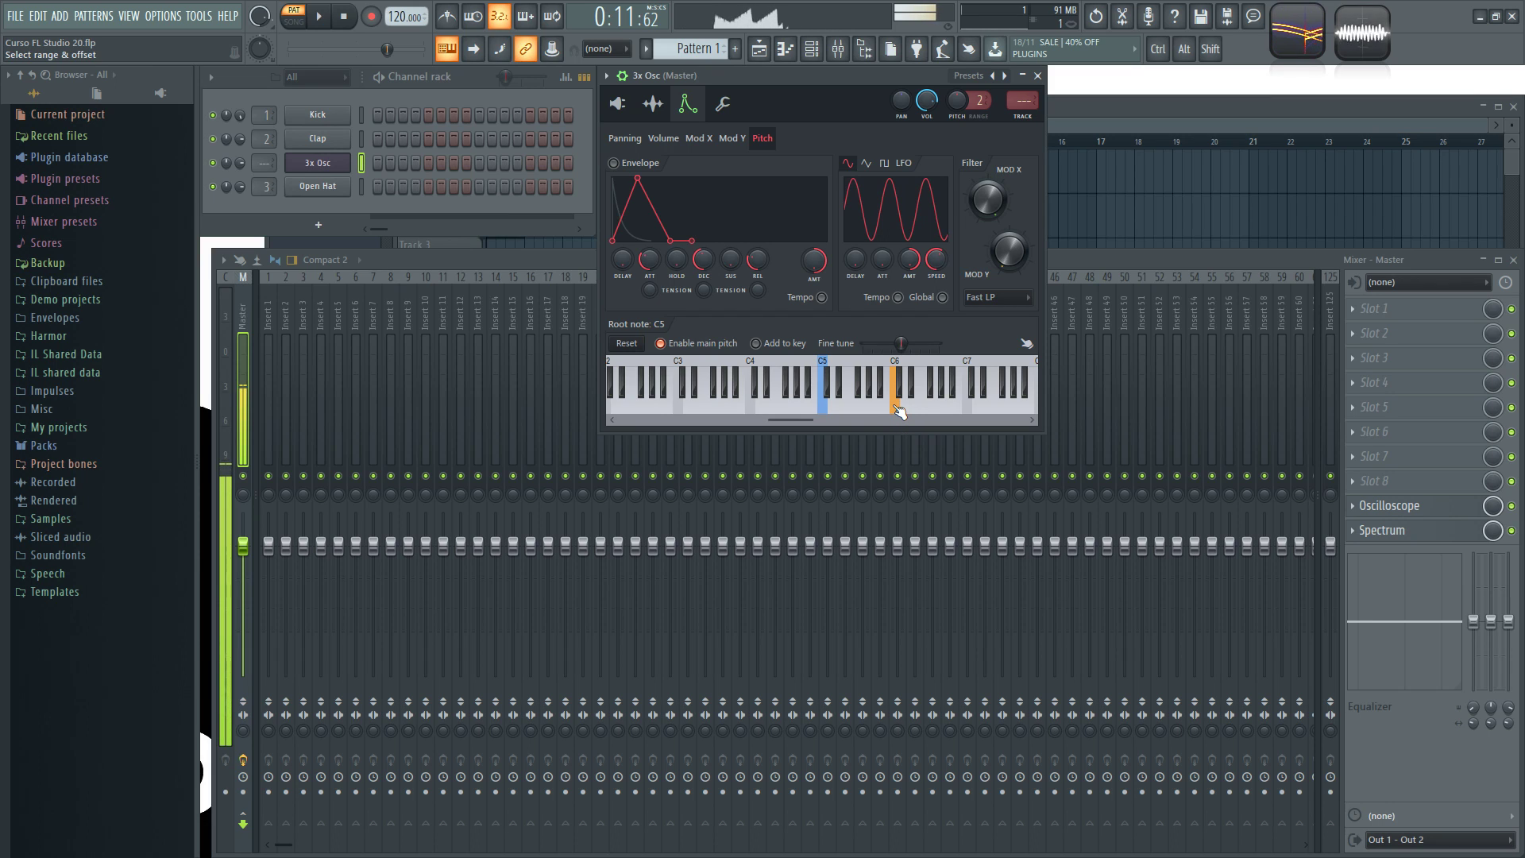
{"action": "left_click", "coordinate": [897, 409]}
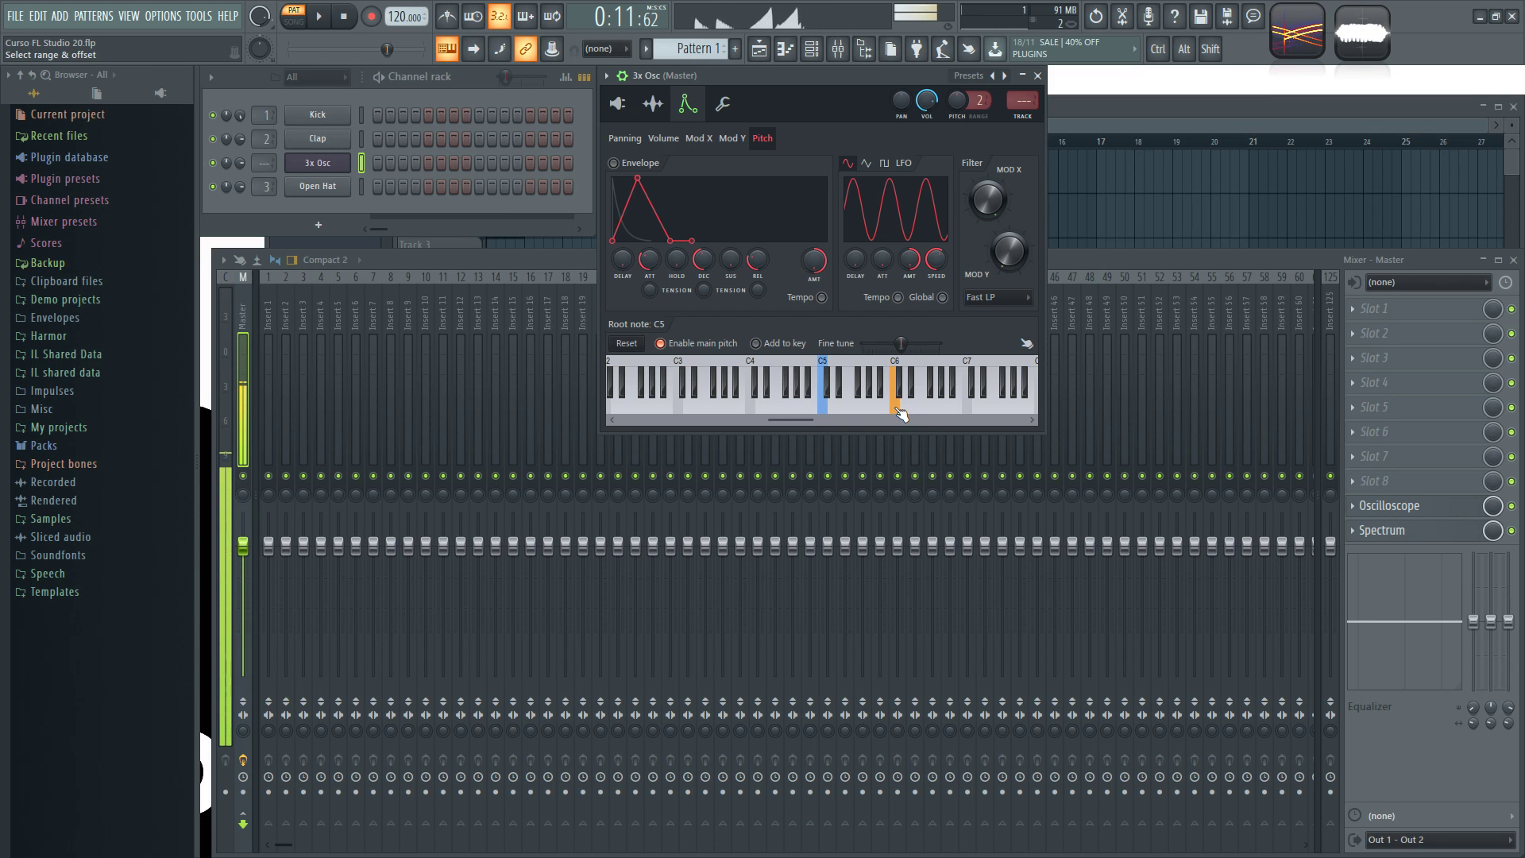
Step: Play C6 with the Pitch LFO's Global mode on, switch Global off, and reset the LFO controls to their defaults
{"action": "left_click", "coordinate": [941, 297]}
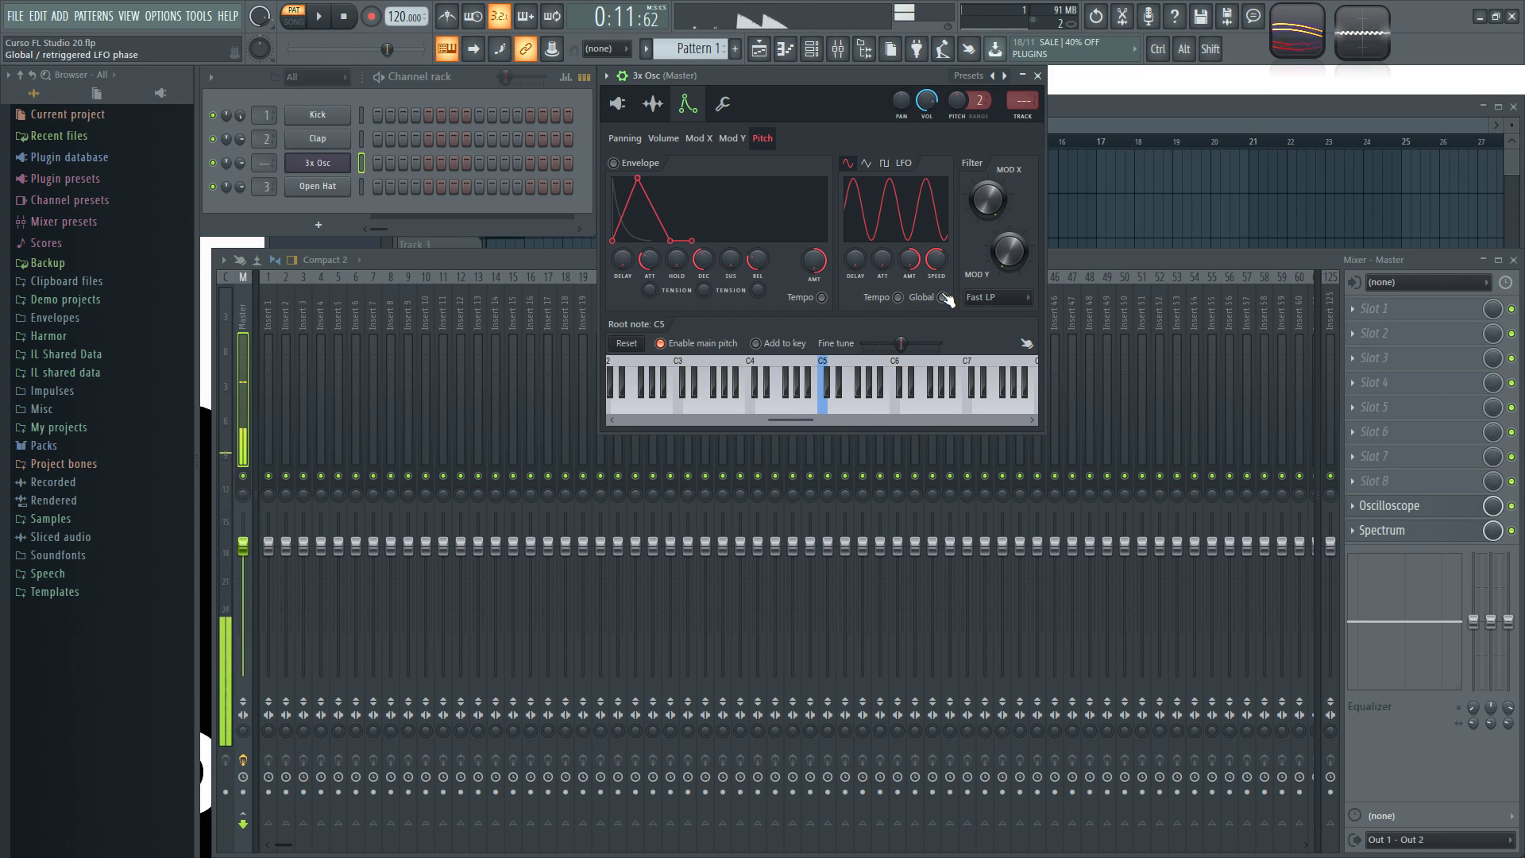
{"action": "left_click", "coordinate": [900, 413]}
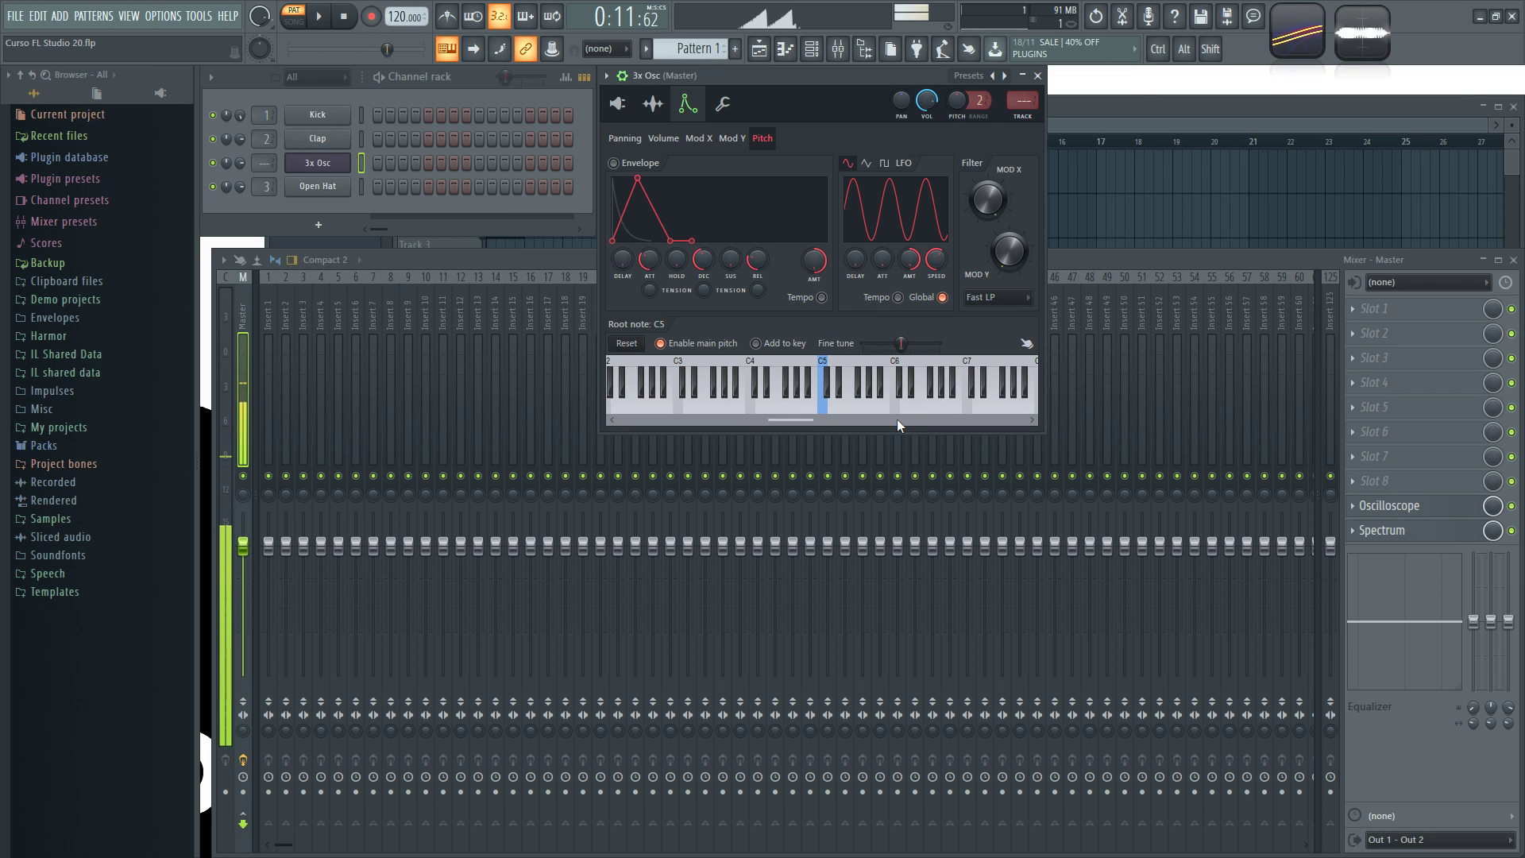
{"action": "left_click", "coordinate": [899, 408]}
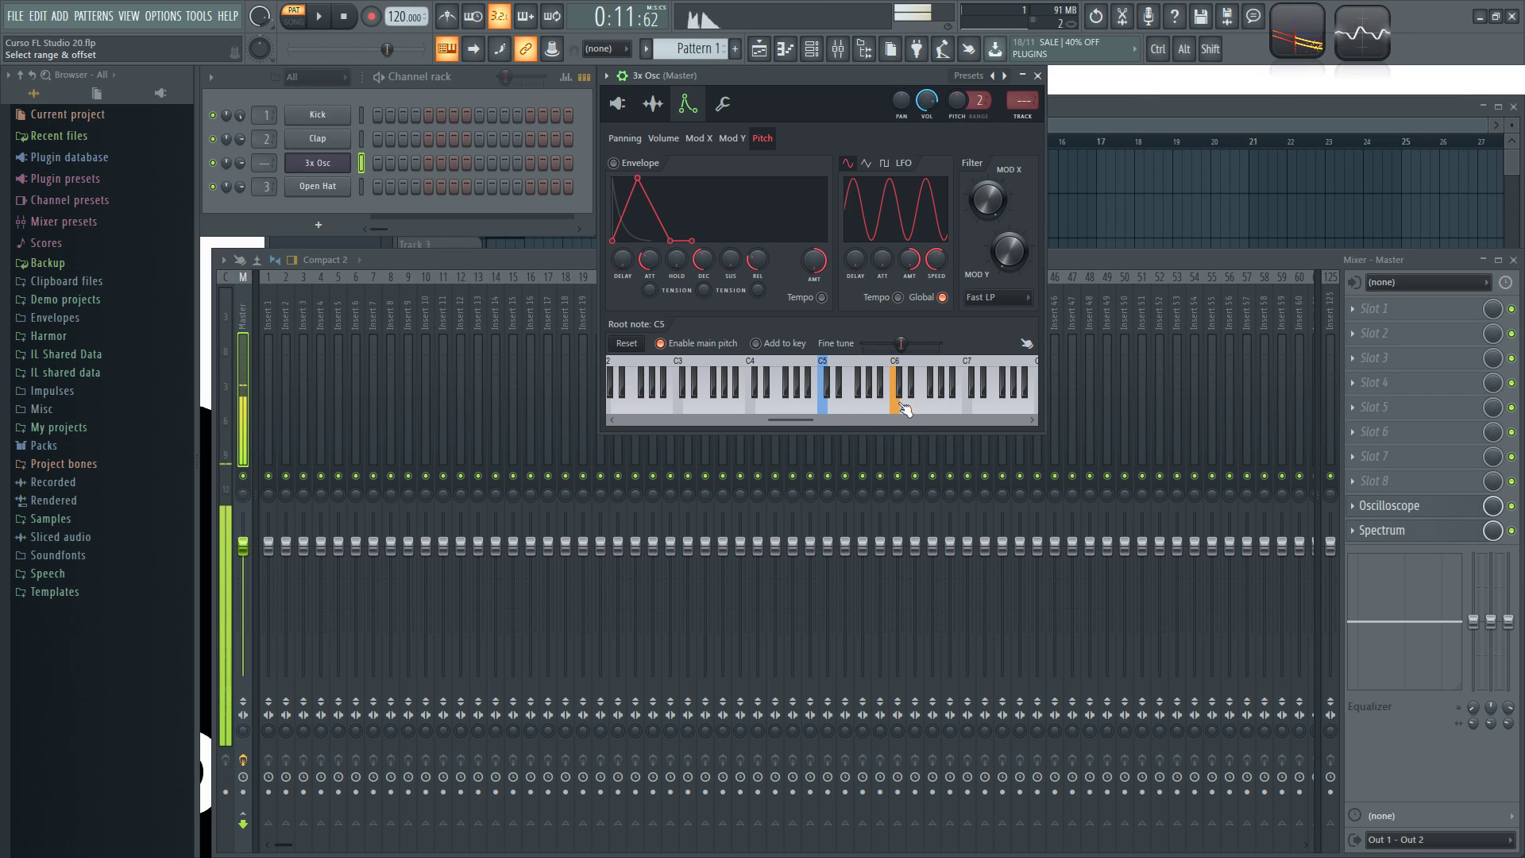
{"action": "left_click", "coordinate": [942, 297]}
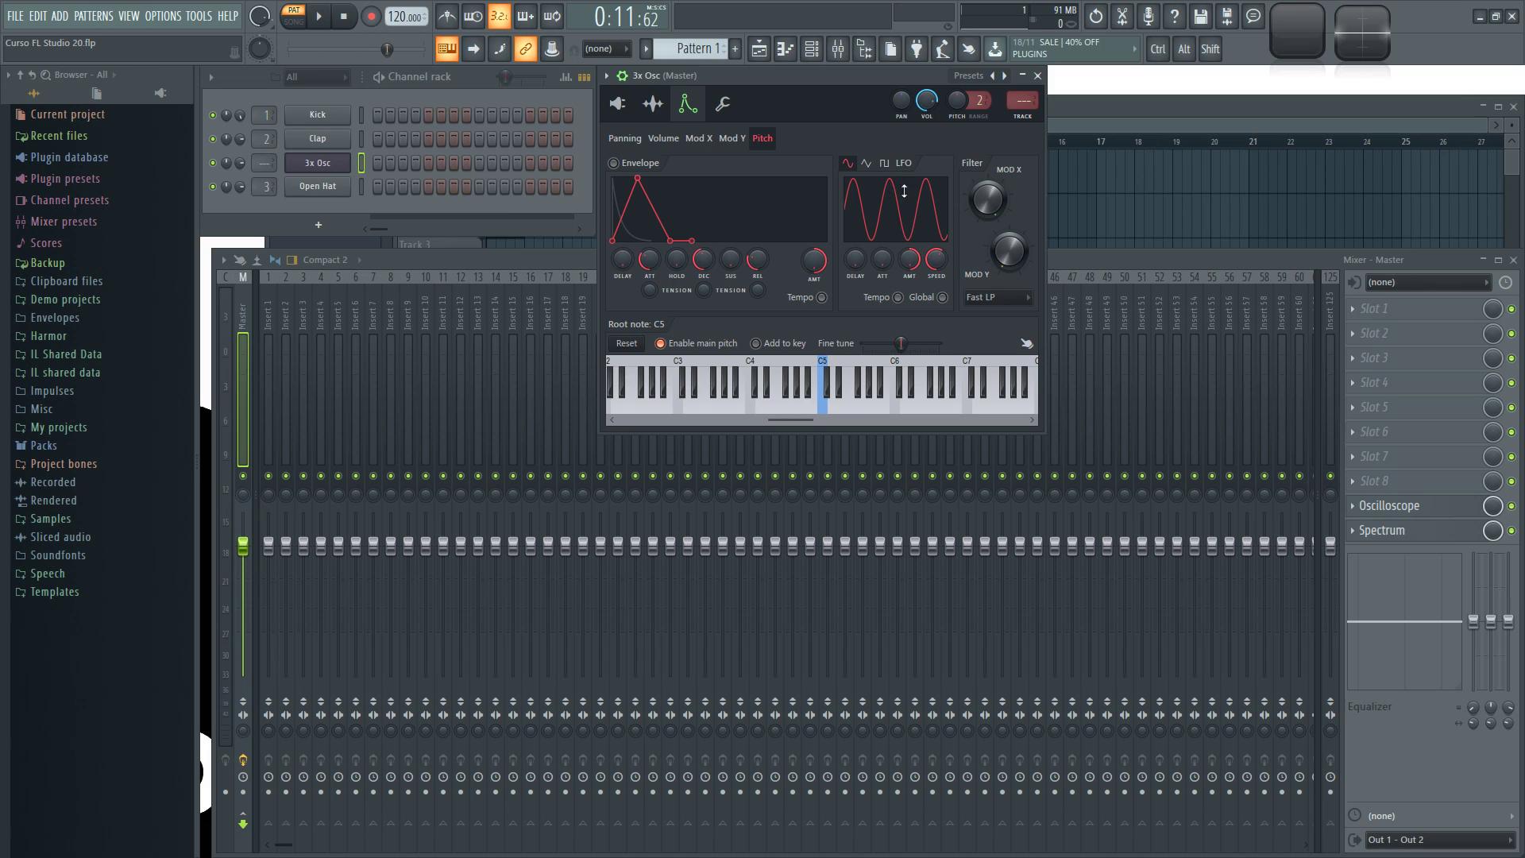
{"action": "left_click_drag", "start_coordinate": [906, 259], "coordinate": [906, 287]}
{"action": "left_click", "coordinate": [906, 259], "text": "alt"}
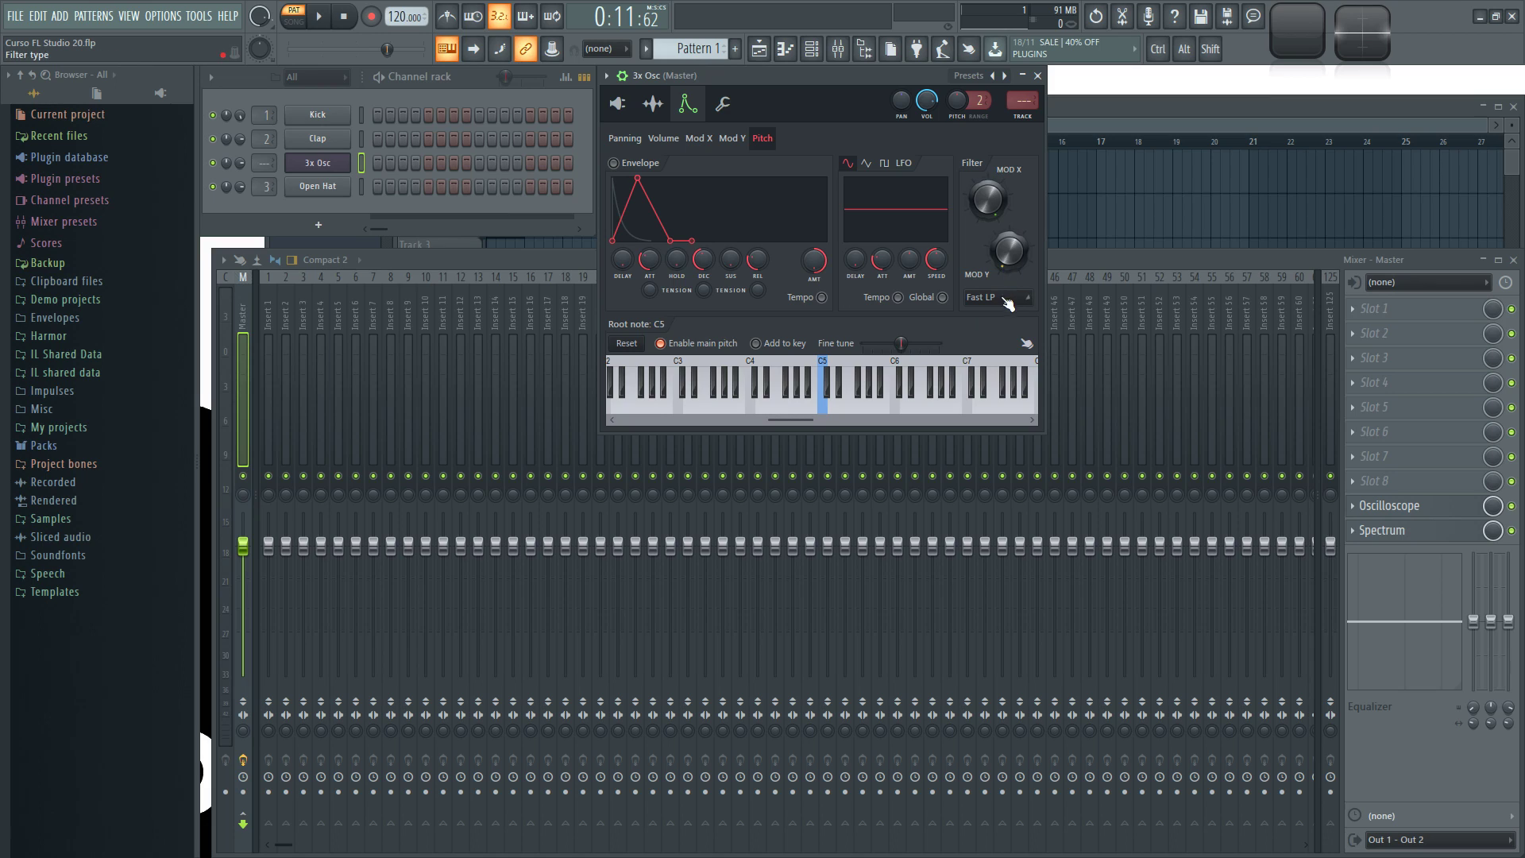
Step: View the Volume target, switch to the Mod X target, and look over the available filter types
{"action": "left_click", "coordinate": [664, 138]}
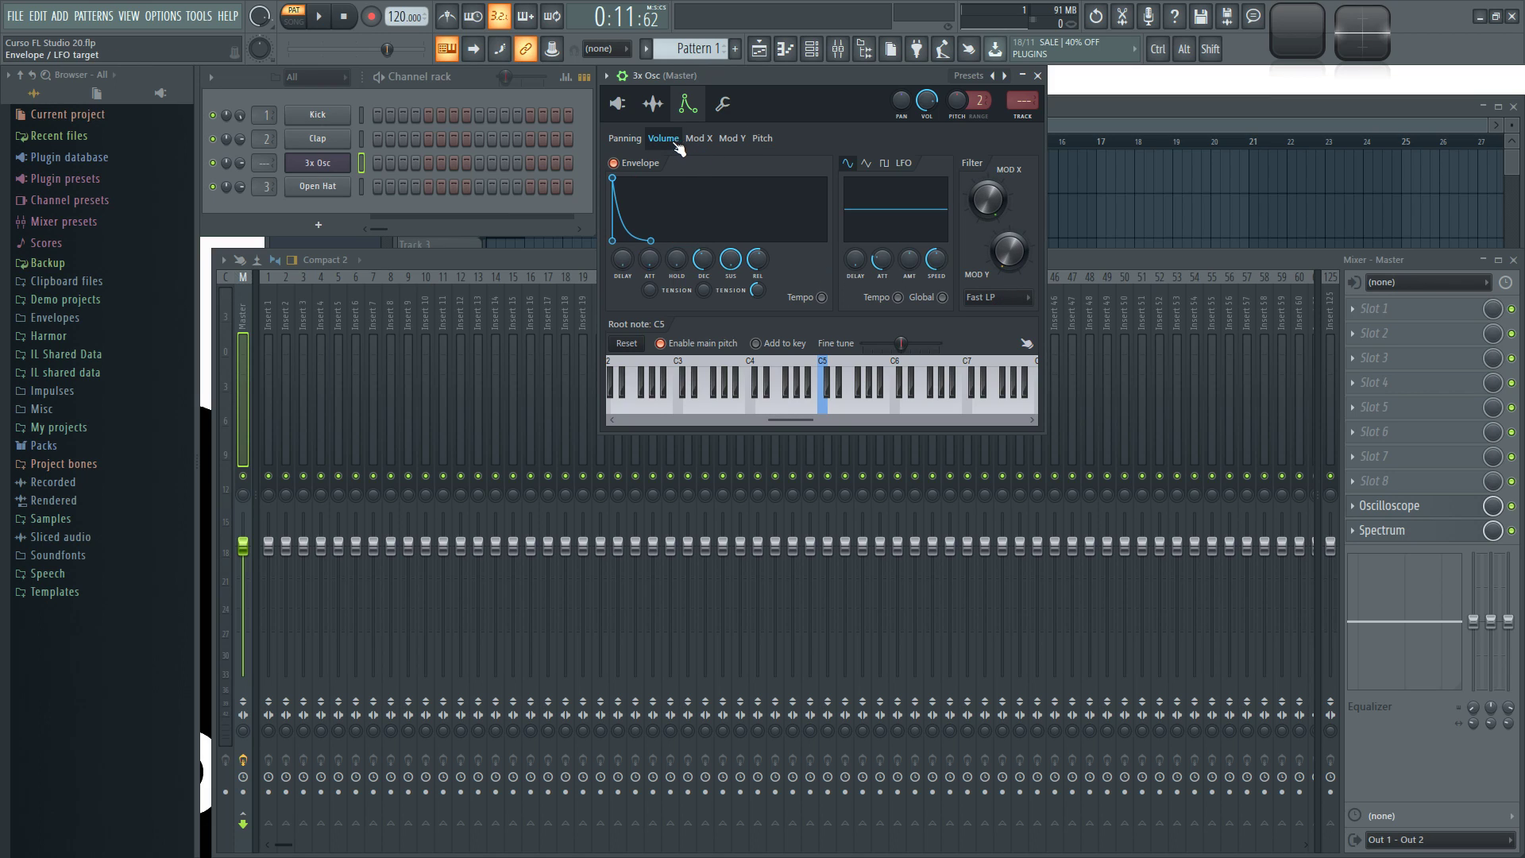
{"action": "left_click", "coordinate": [699, 138]}
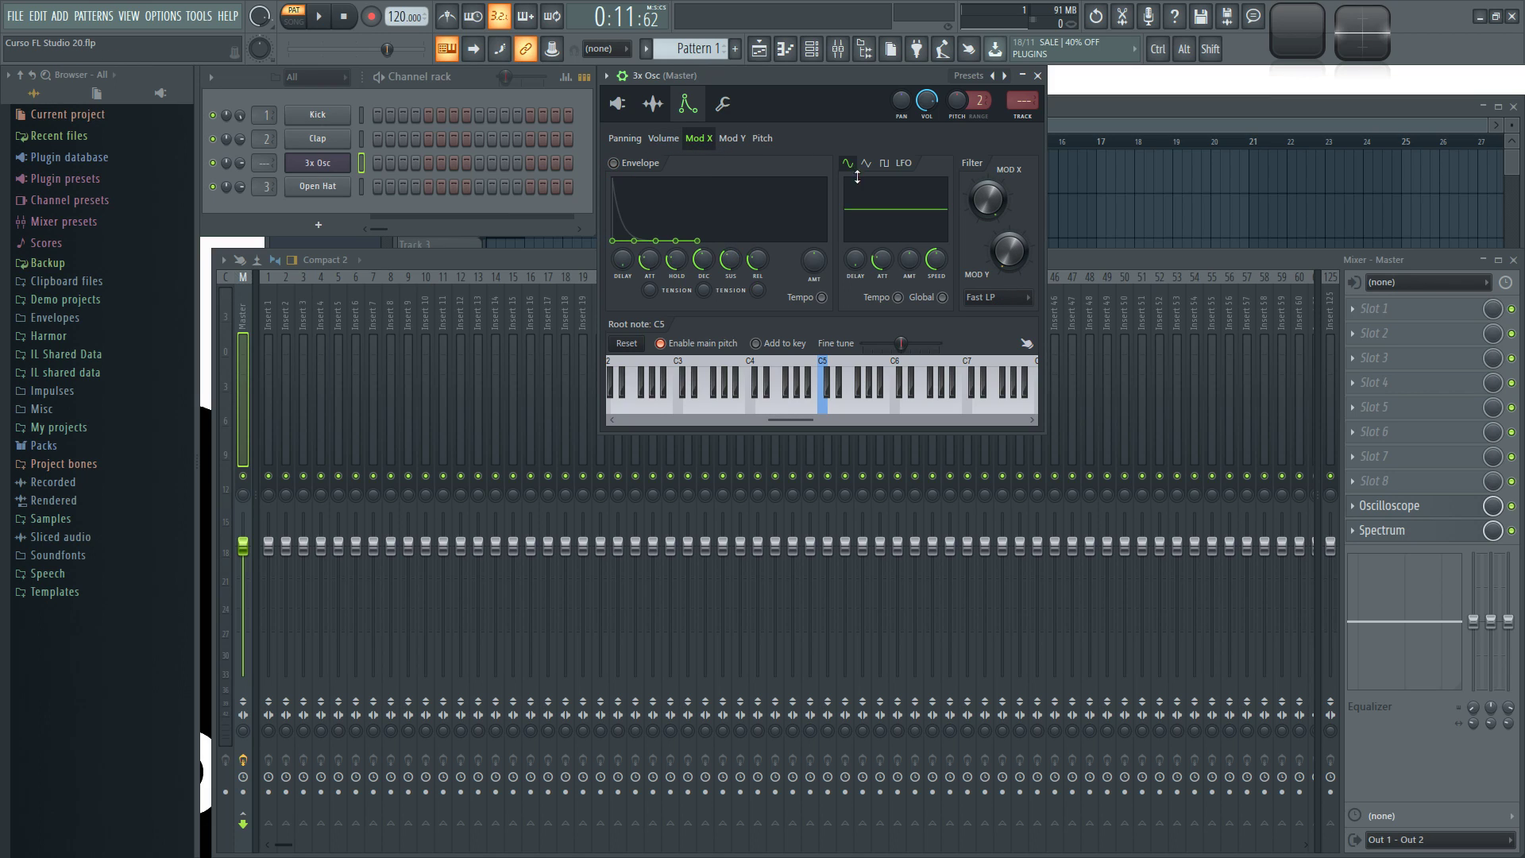
{"action": "left_click", "coordinate": [1014, 297]}
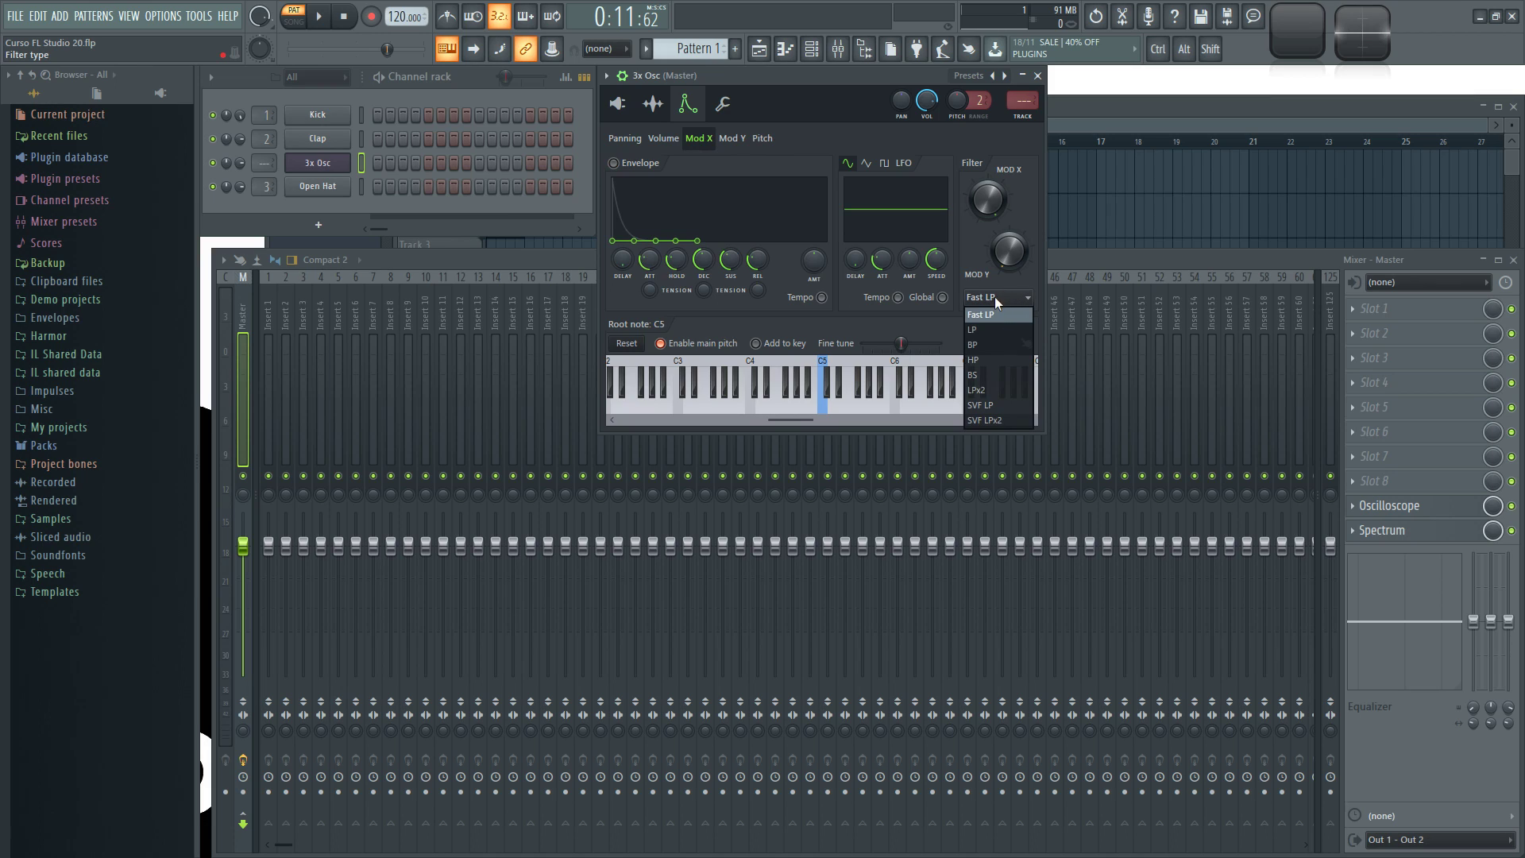
{"action": "left_click", "coordinate": [973, 272]}
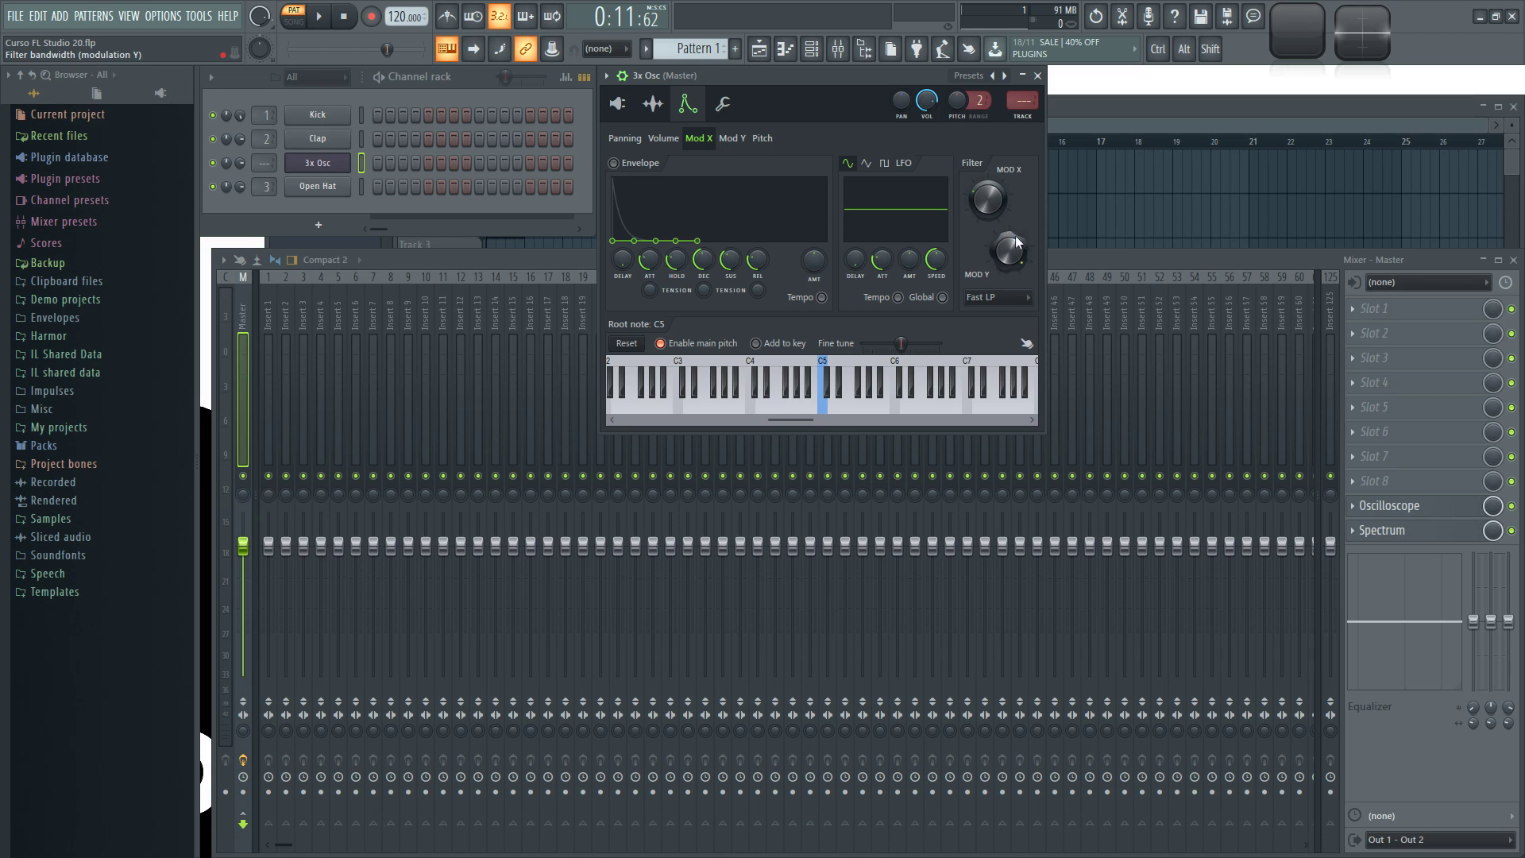
Step: Choose the Fast LP filter type and play C5 while adjusting the filter's Mod X frequency and Mod Y bandwidth
{"action": "left_click", "coordinate": [993, 297]}
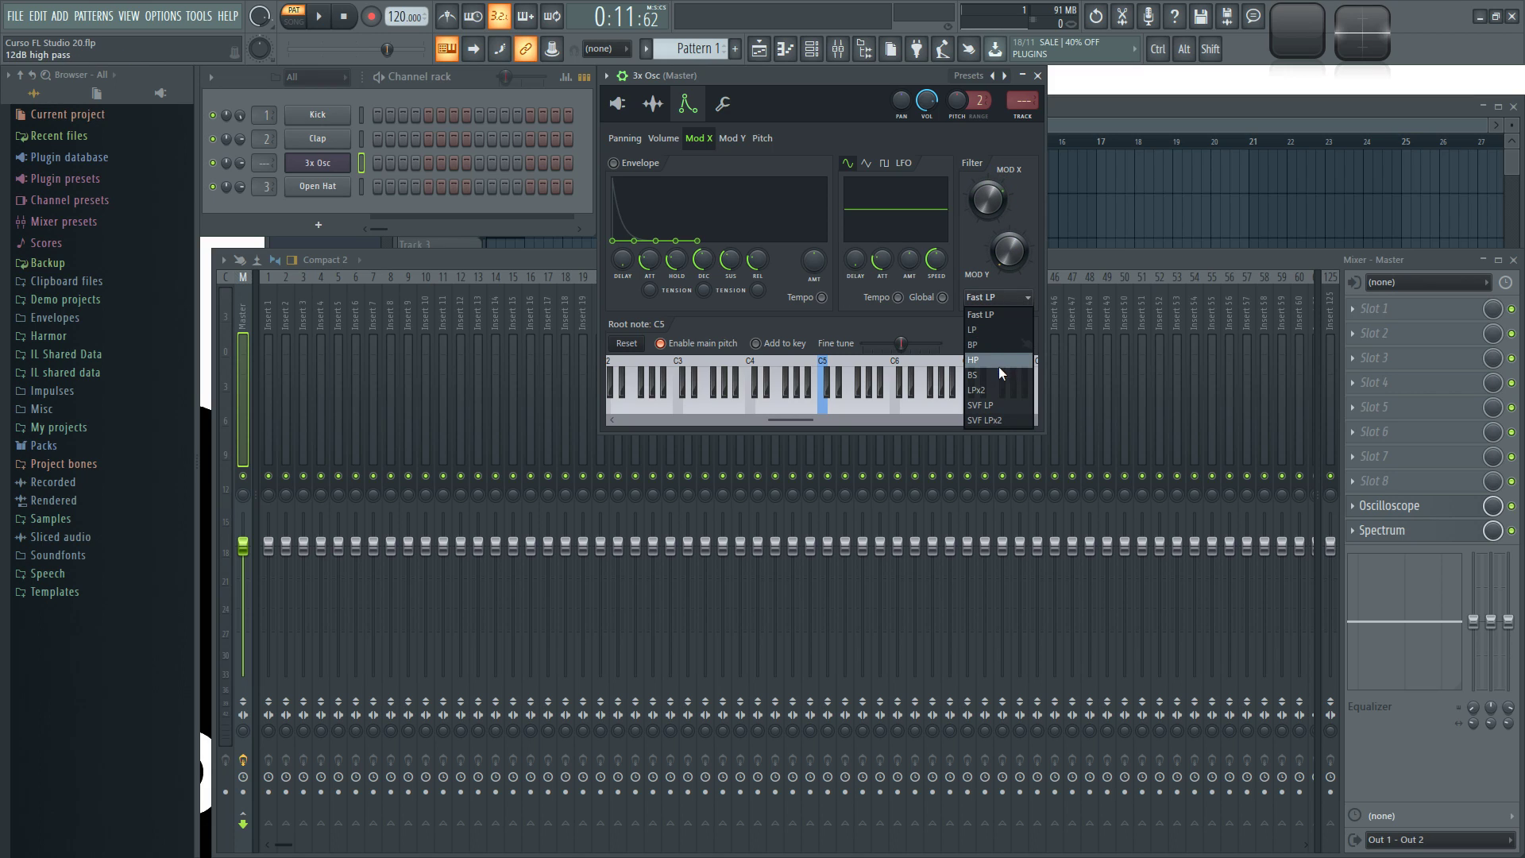
{"action": "left_click", "coordinate": [983, 315]}
{"action": "left_click_drag", "start_coordinate": [1009, 252], "coordinate": [998, 198]}
{"action": "key", "text": "q"}
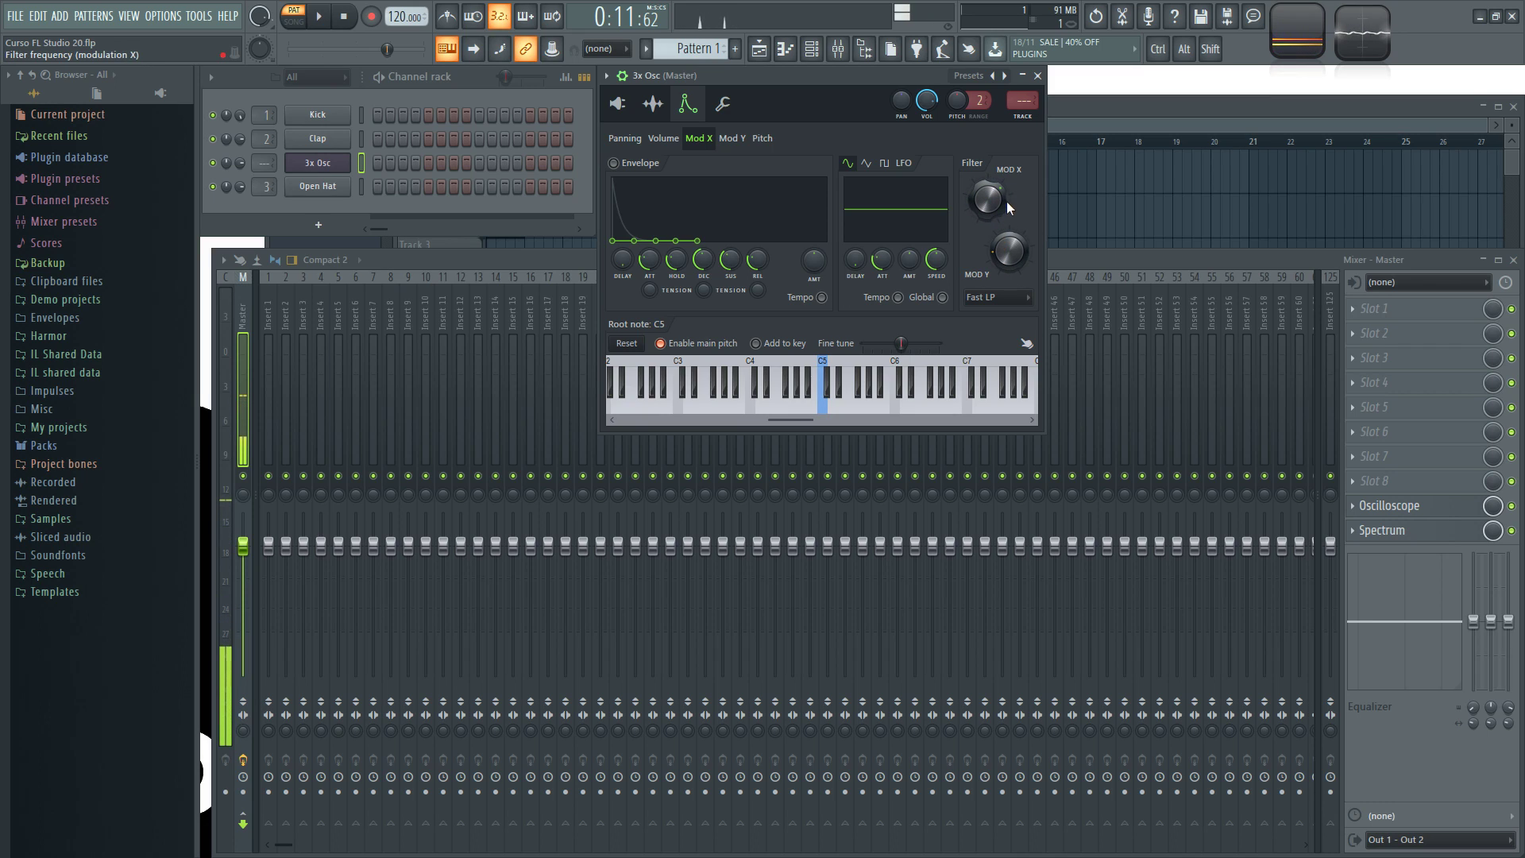
Step: Set the filter type to LP and play C5 while lowering the Mod X filter frequency
{"action": "left_click", "coordinate": [1002, 297]}
{"action": "left_click", "coordinate": [1002, 328]}
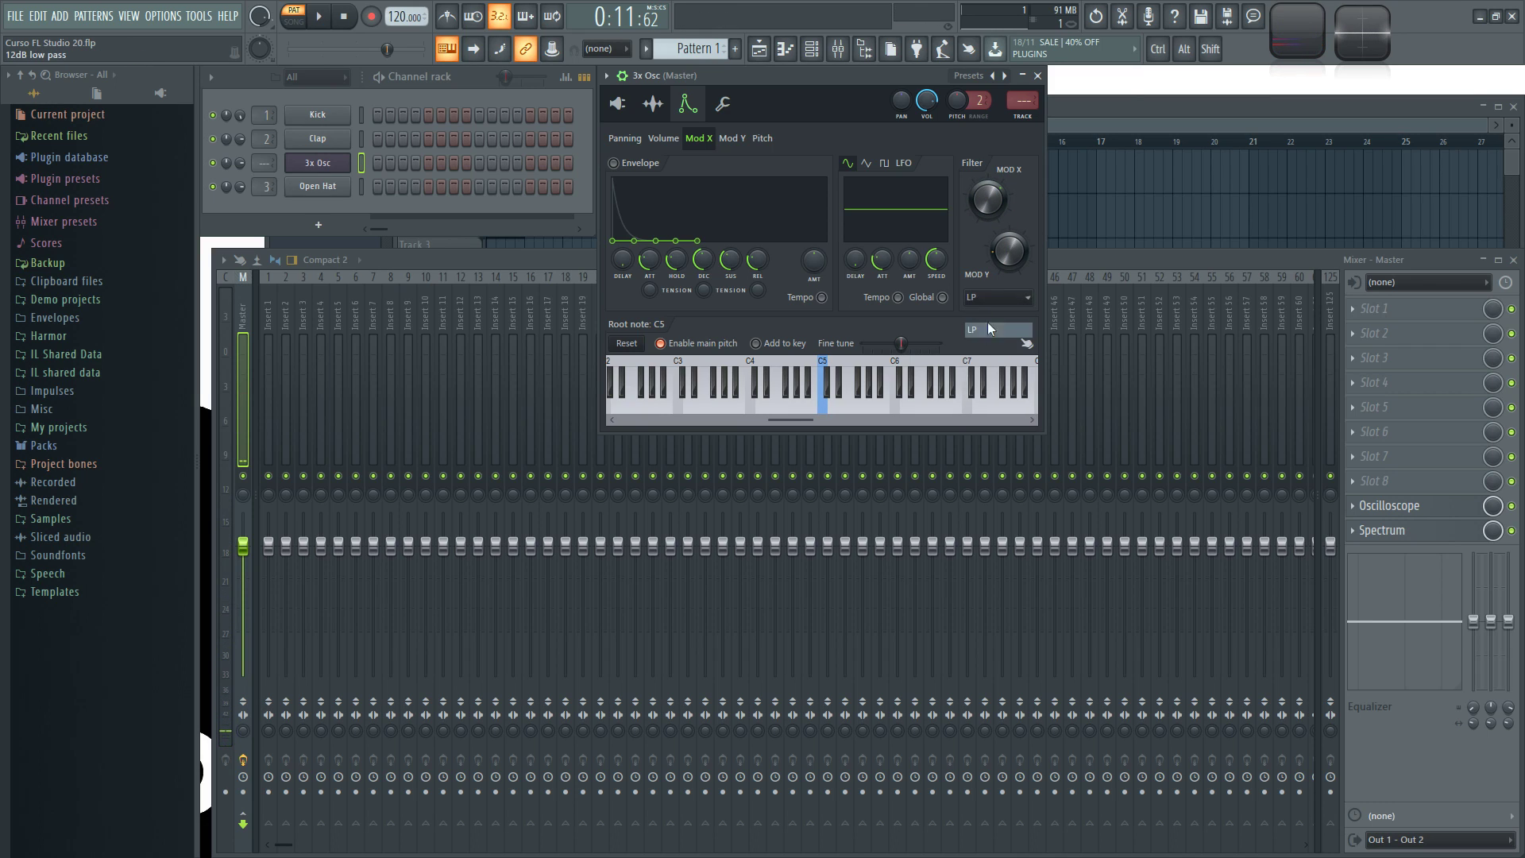
{"action": "key", "text": "q"}
{"action": "left_click_drag", "start_coordinate": [993, 203], "coordinate": [993, 235]}
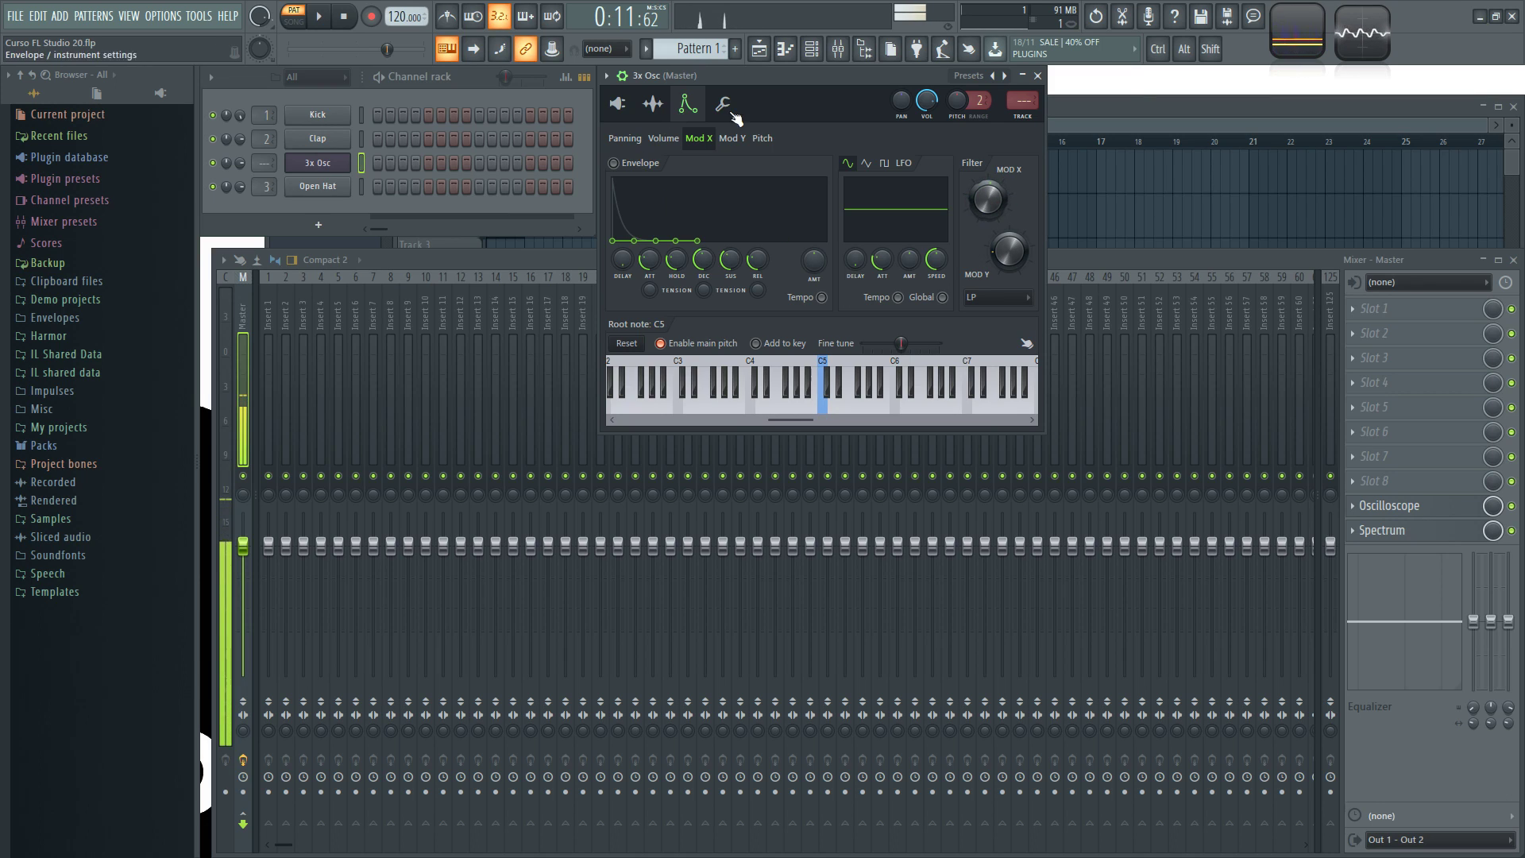
Step: Set the filter type to BP and play C5 while varying the Mod X filter frequency
{"action": "left_click", "coordinate": [1004, 299]}
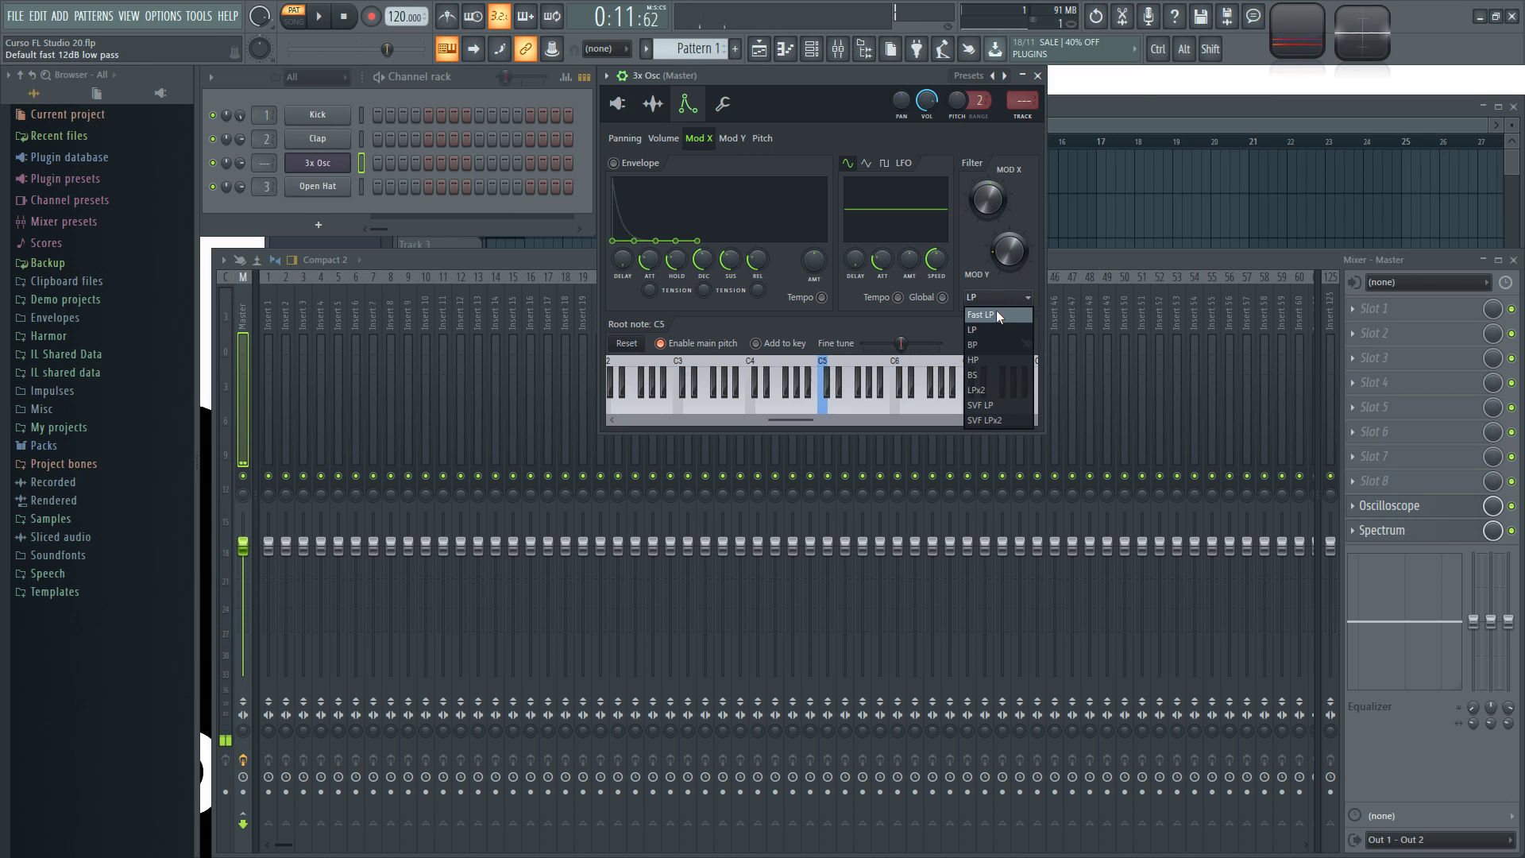
{"action": "left_click", "coordinate": [994, 343]}
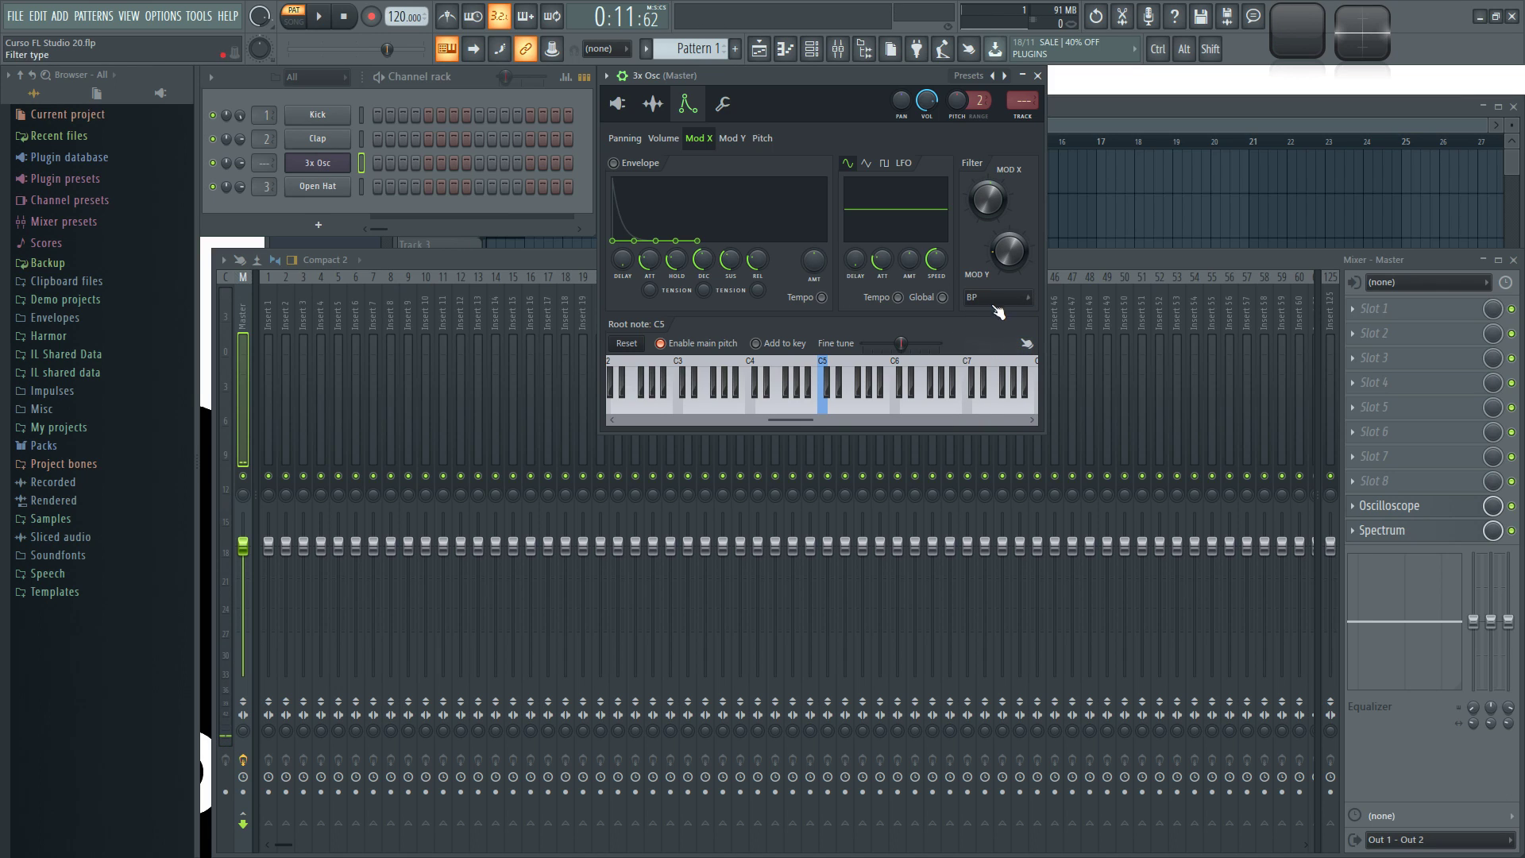
{"action": "key", "text": "q"}
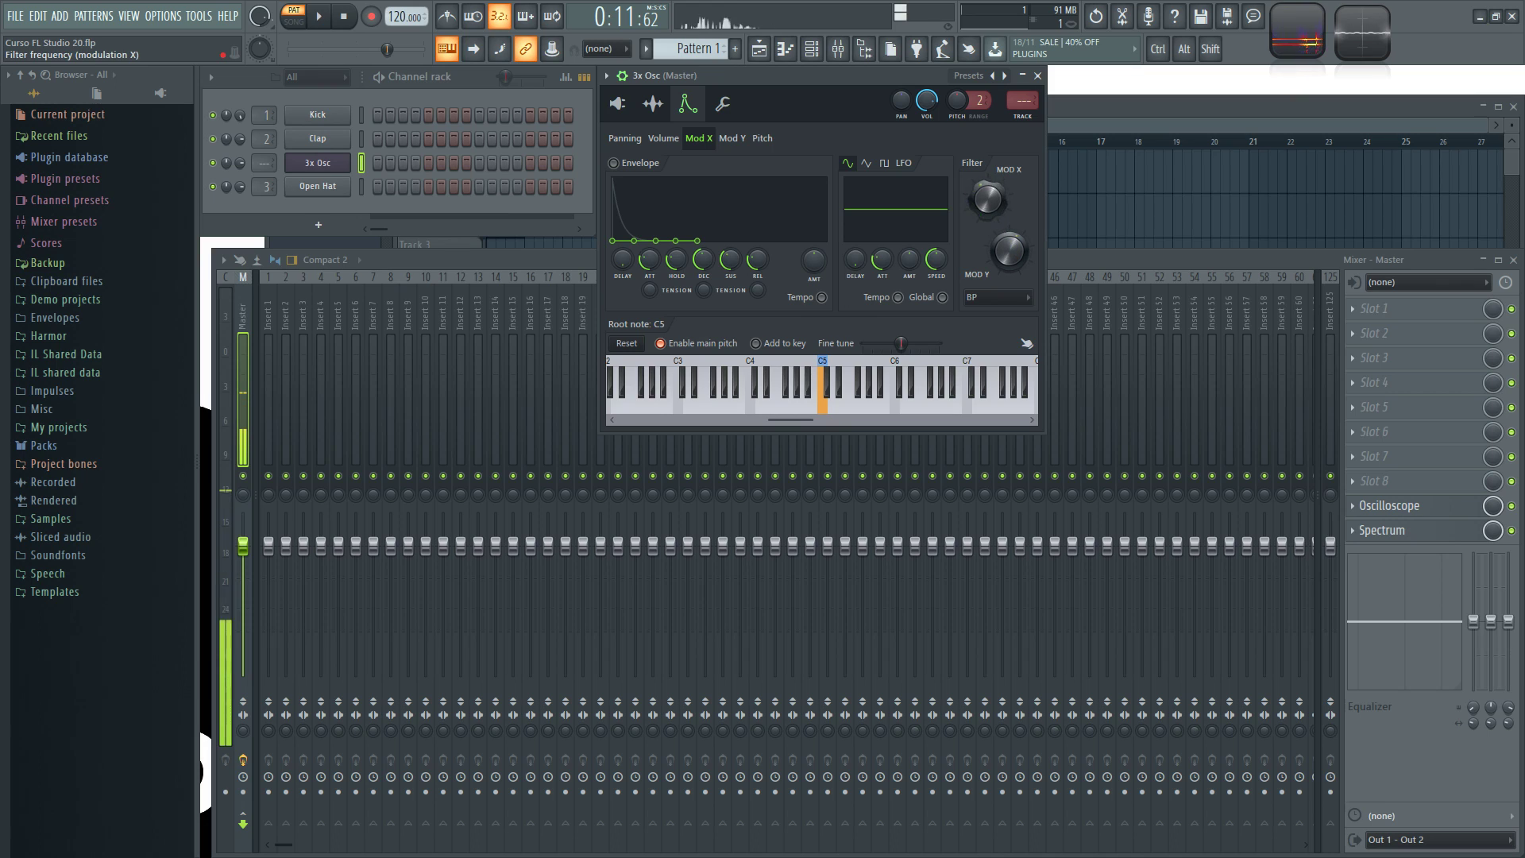
Step: Set the filter type to HP and play C5 while varying the Mod X filter frequency
{"action": "left_click", "coordinate": [997, 295]}
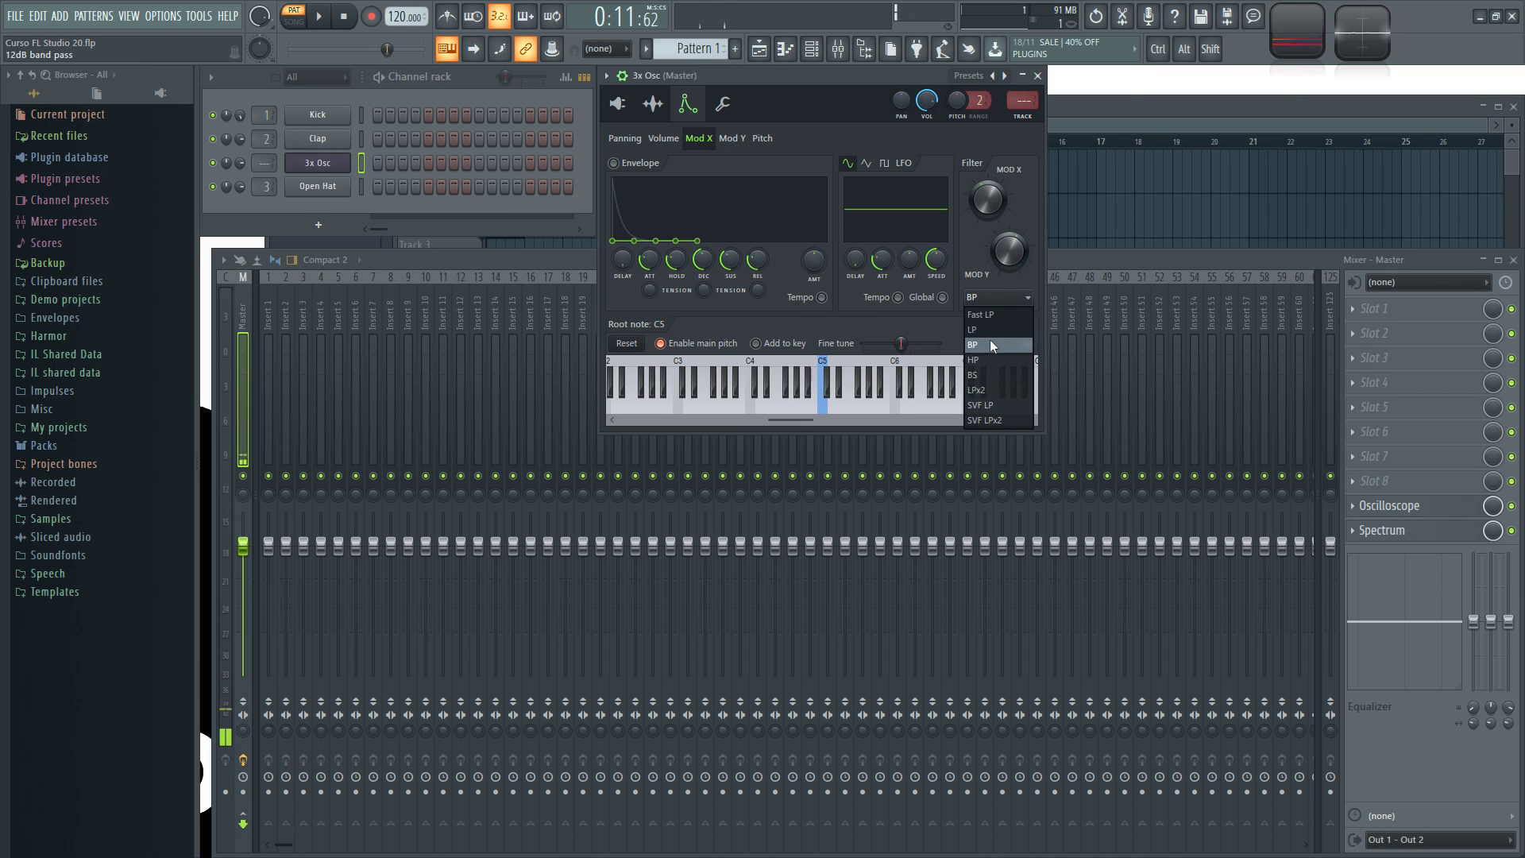
{"action": "left_click", "coordinate": [984, 359]}
{"action": "key", "text": "q"}
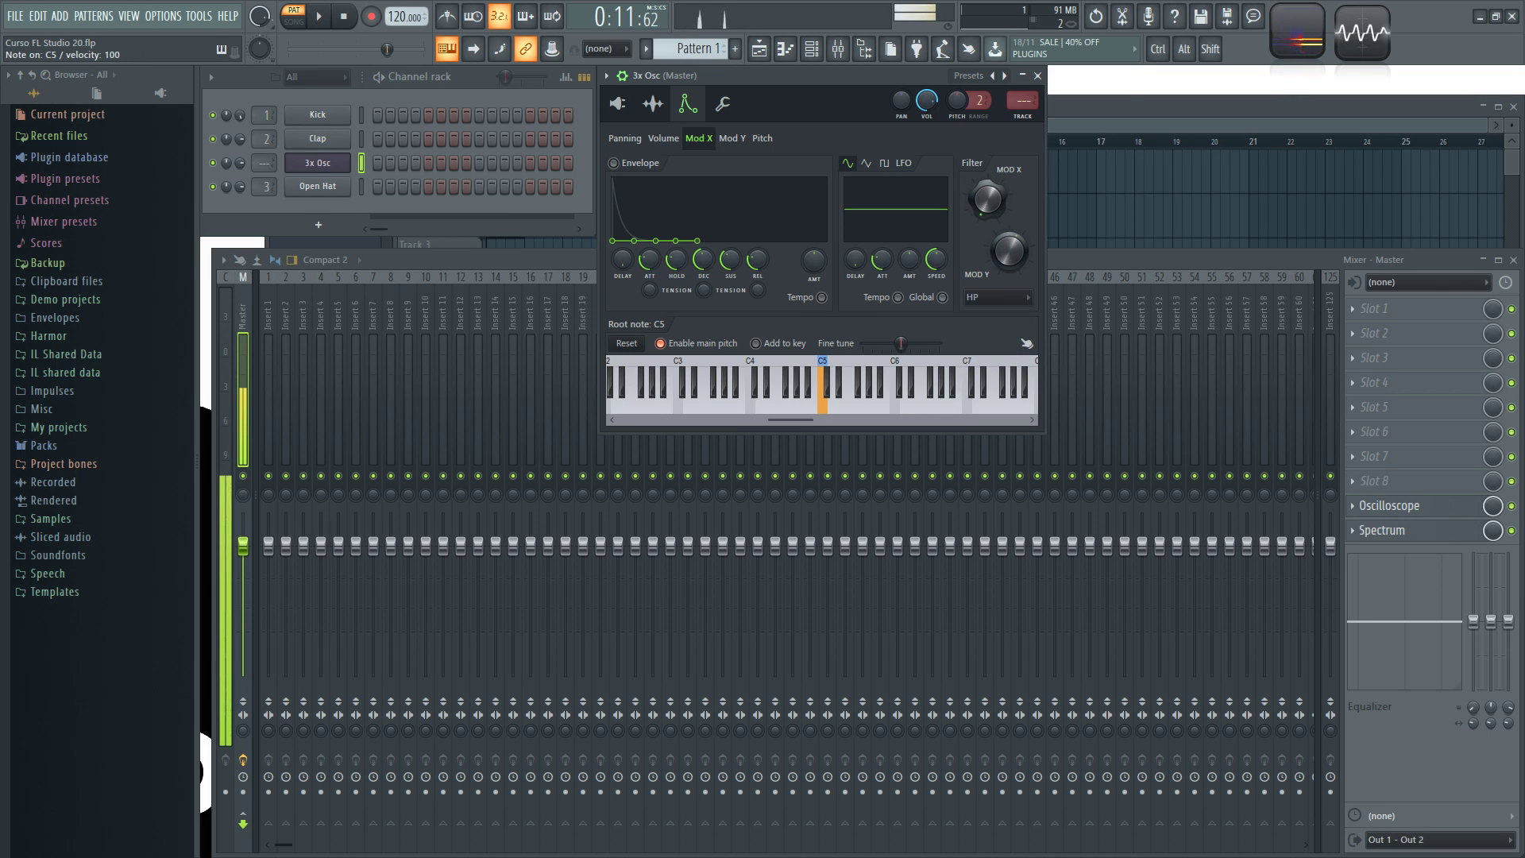
Step: Set the filter type to BS and play C5 to hear it
{"action": "left_click", "coordinate": [998, 297]}
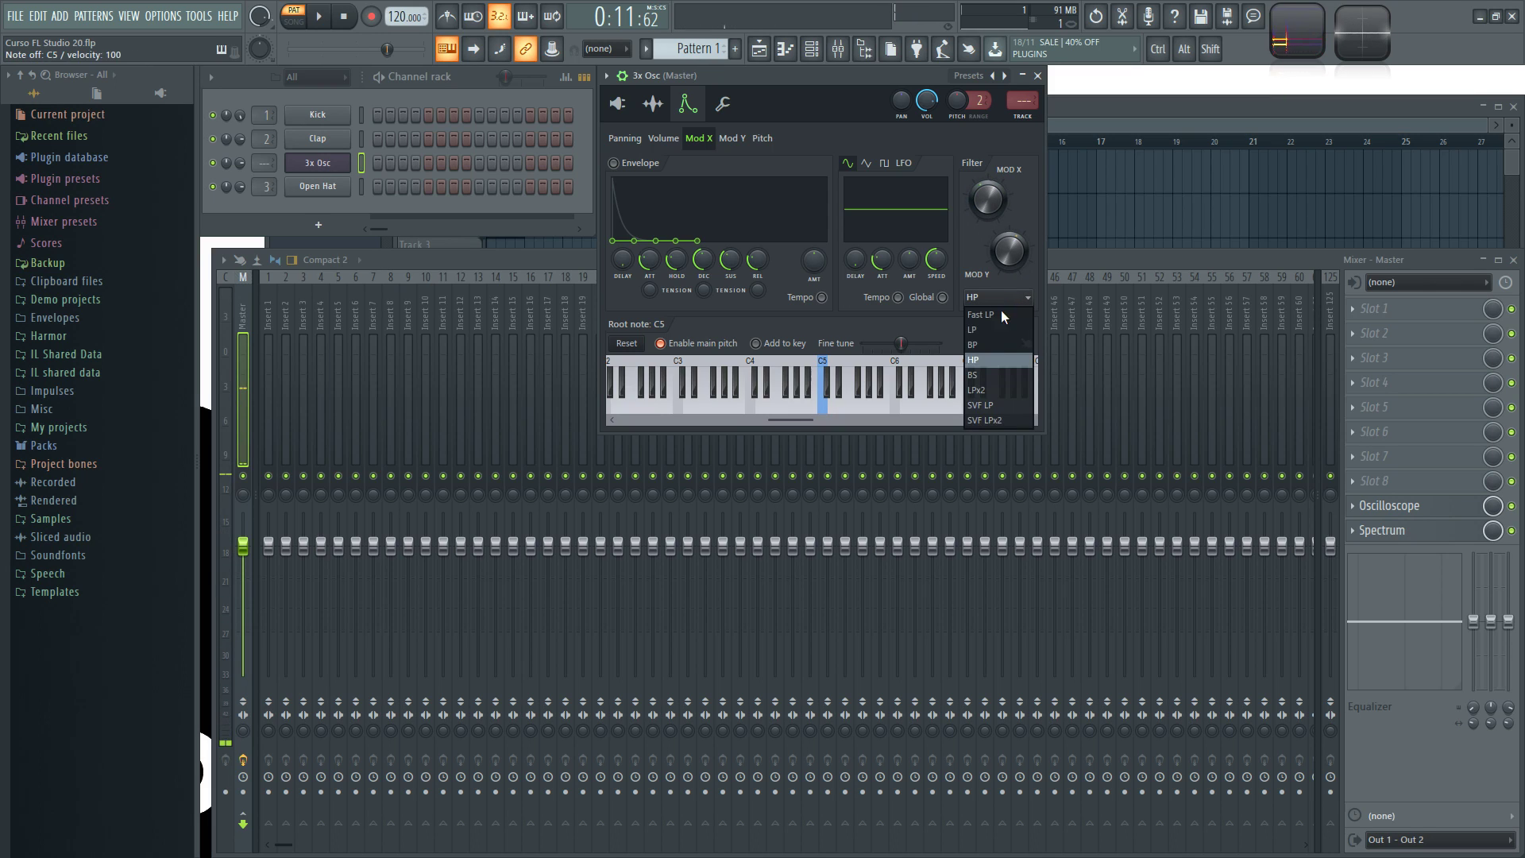
{"action": "left_click", "coordinate": [993, 372]}
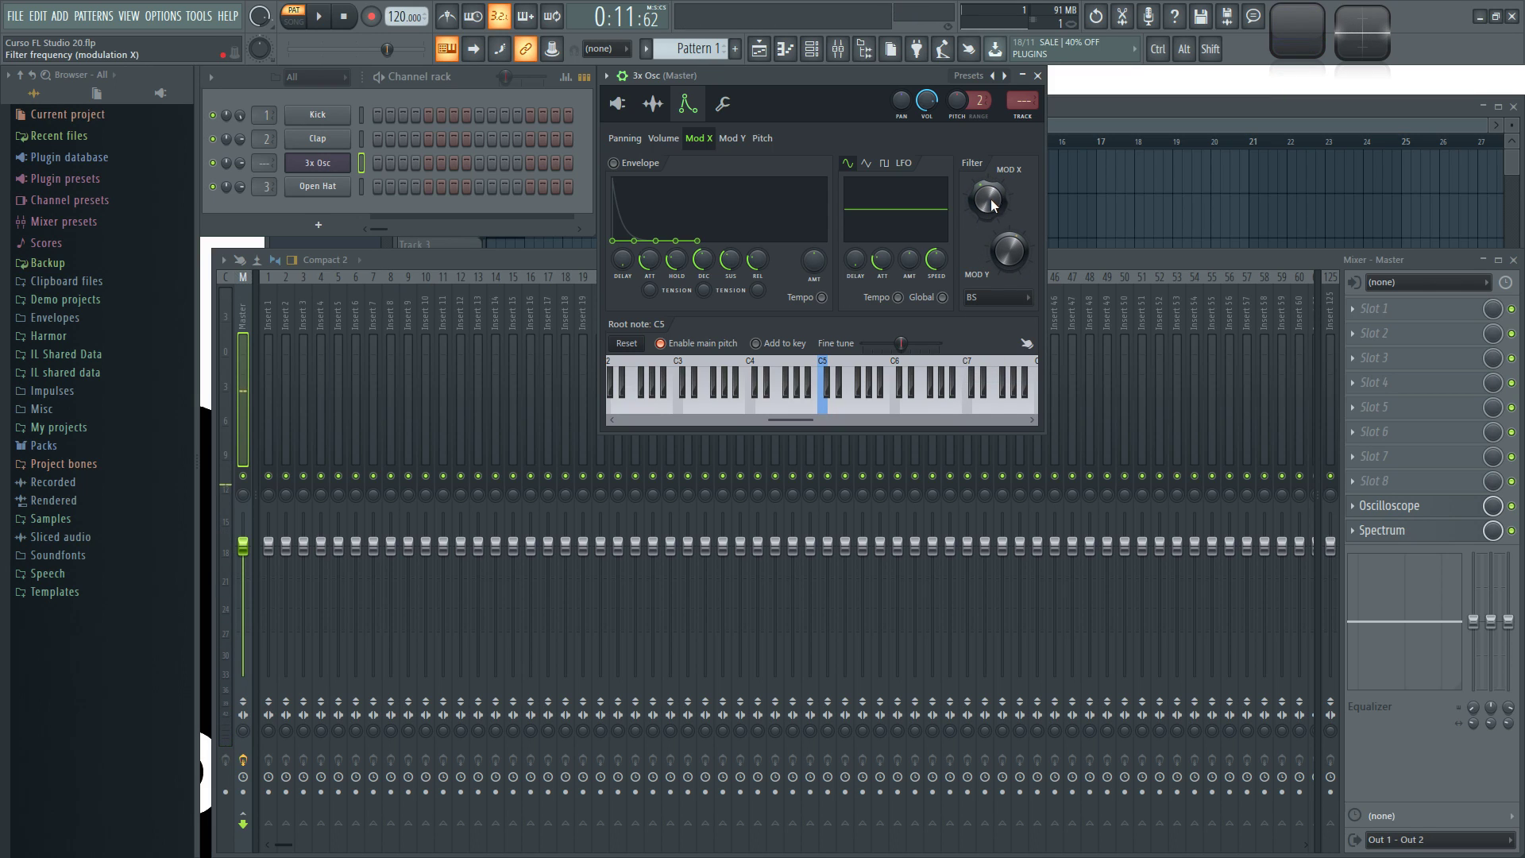
{"action": "key", "text": "q"}
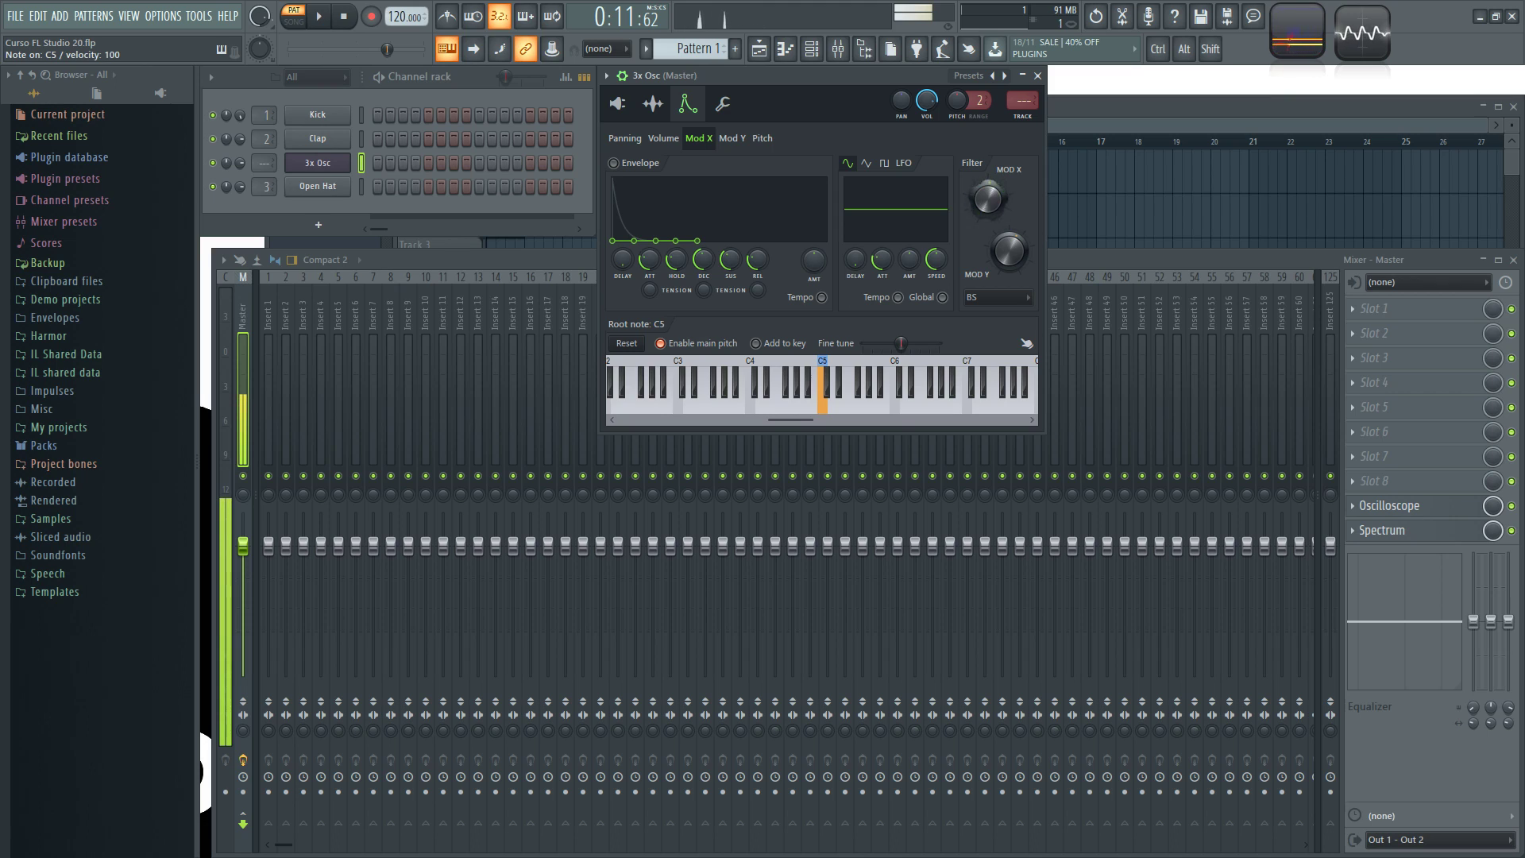
Step: Set the filter type to LPx2 and play C5 to hear it
{"action": "left_click", "coordinate": [994, 297]}
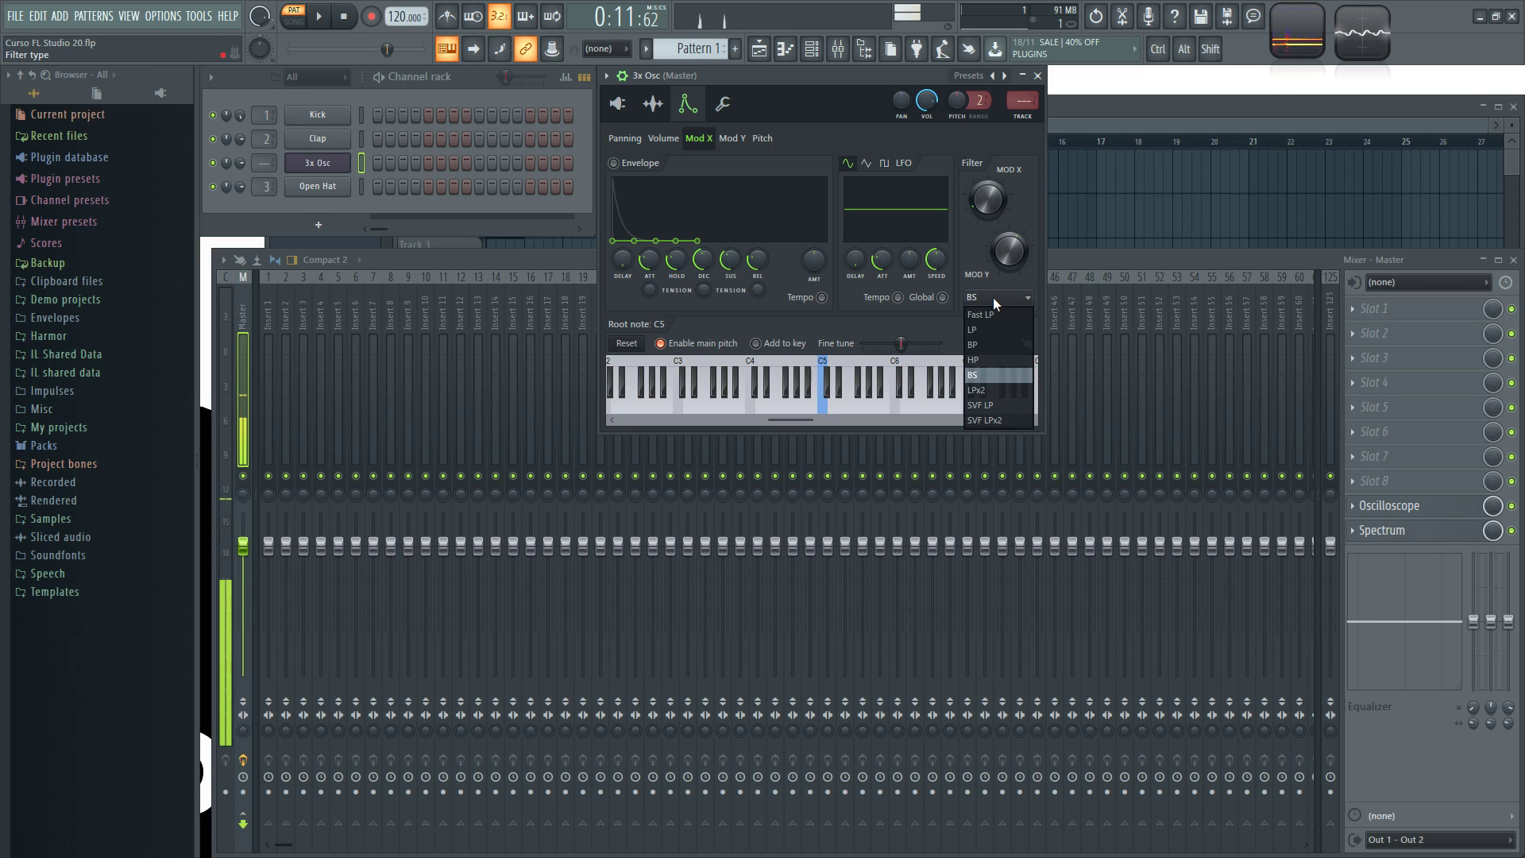
{"action": "left_click", "coordinate": [999, 389]}
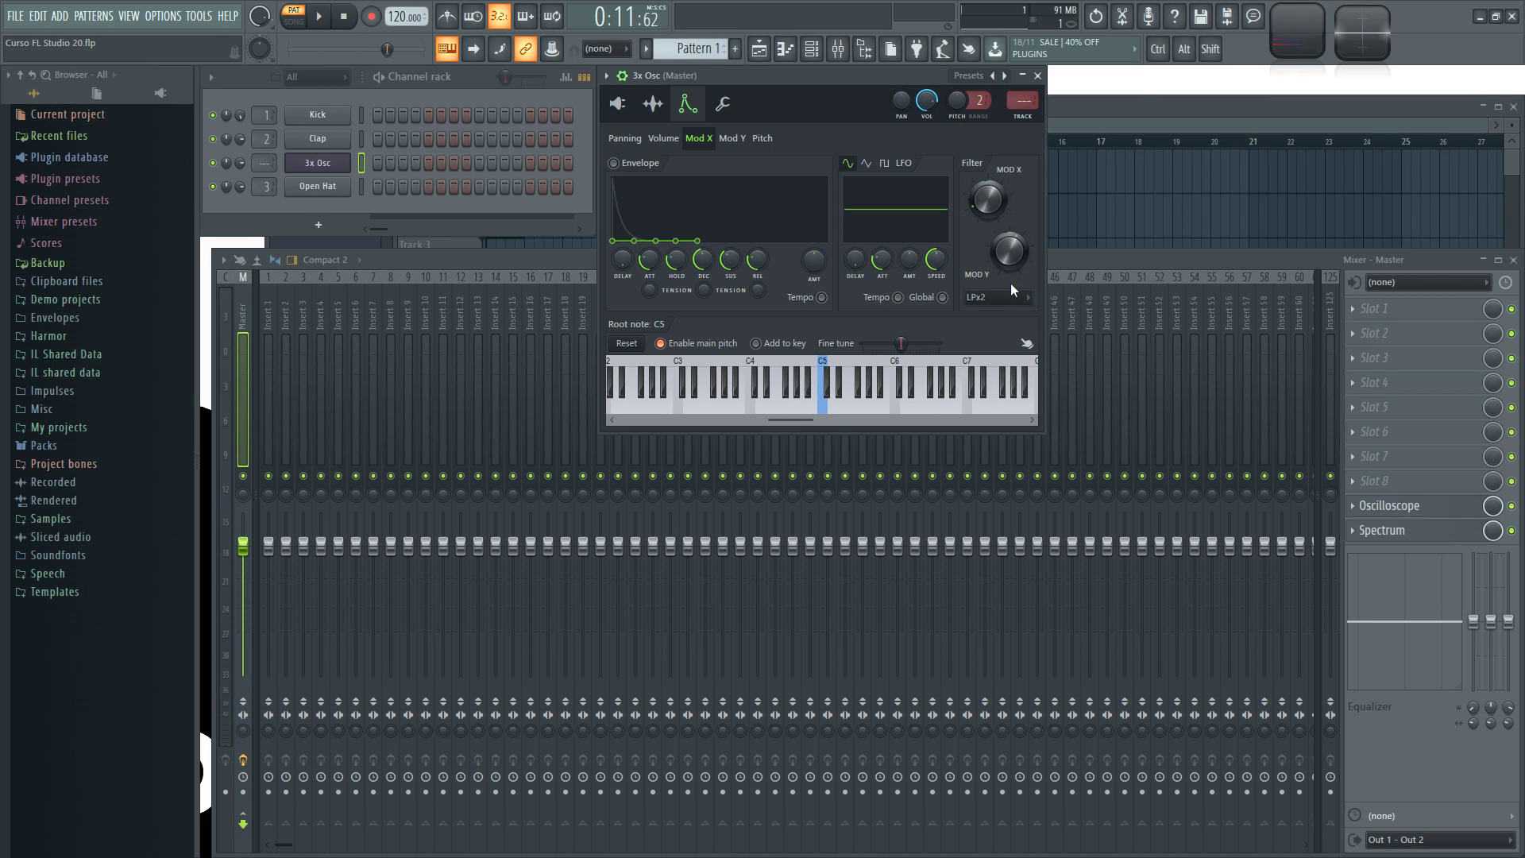
{"action": "key", "text": "q"}
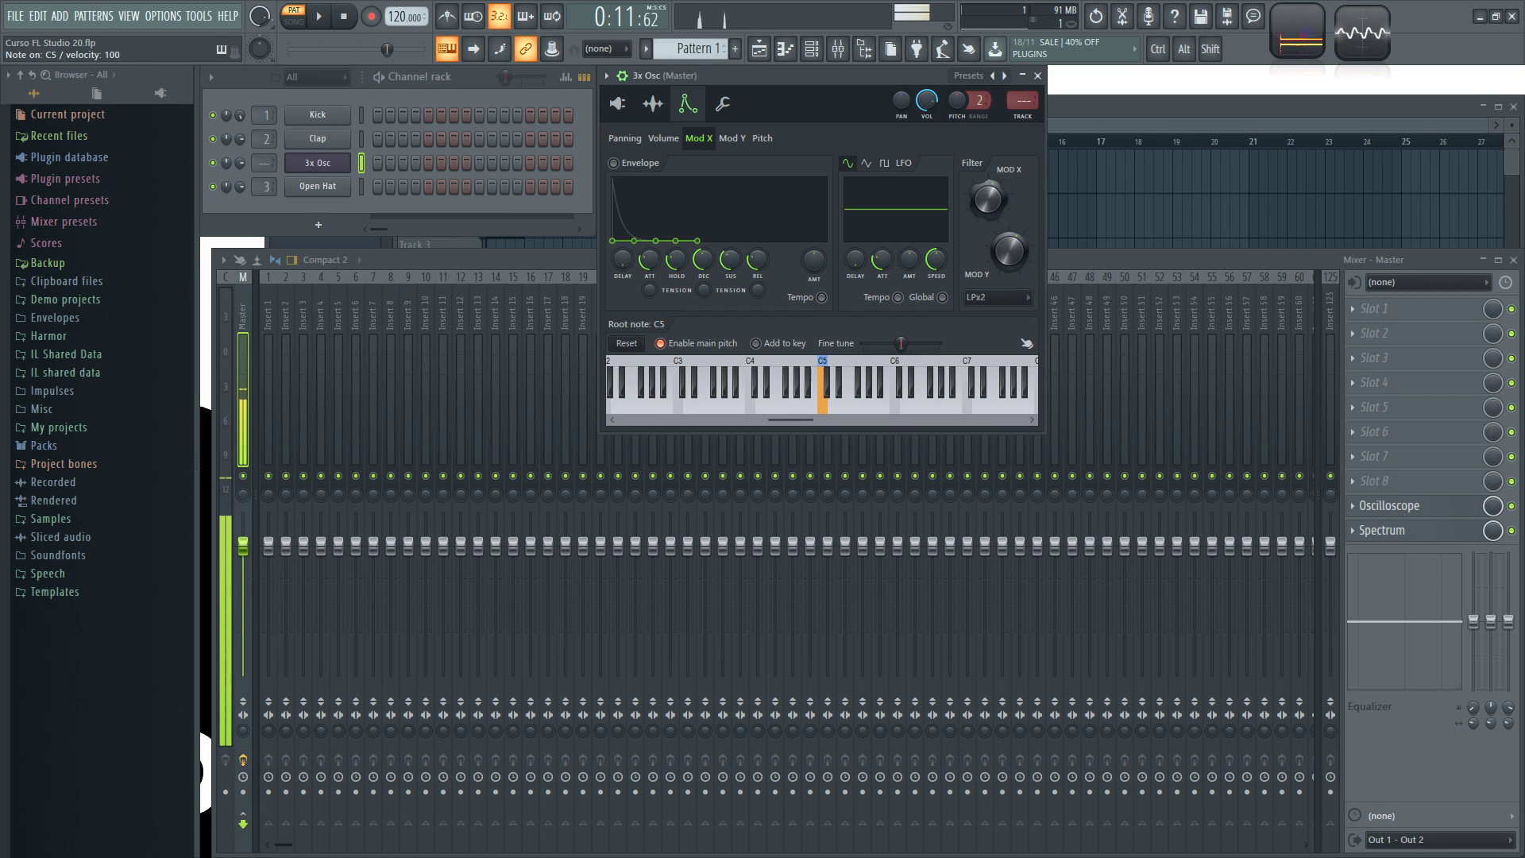
Step: Set the filter type to SVF LP and play C5 to hear it
{"action": "left_click", "coordinate": [999, 299]}
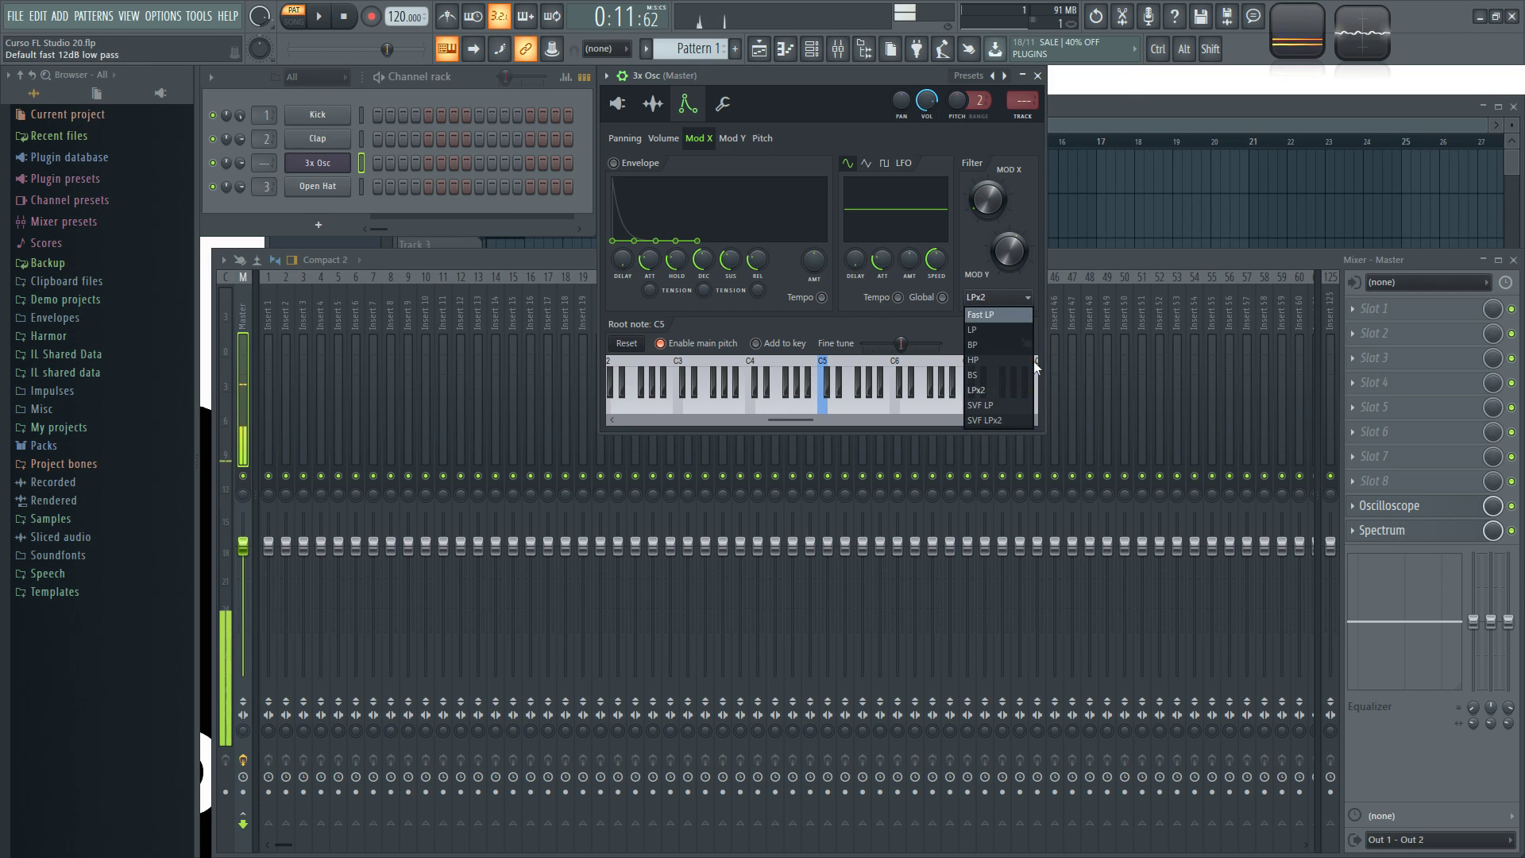
{"action": "left_click", "coordinate": [1004, 406]}
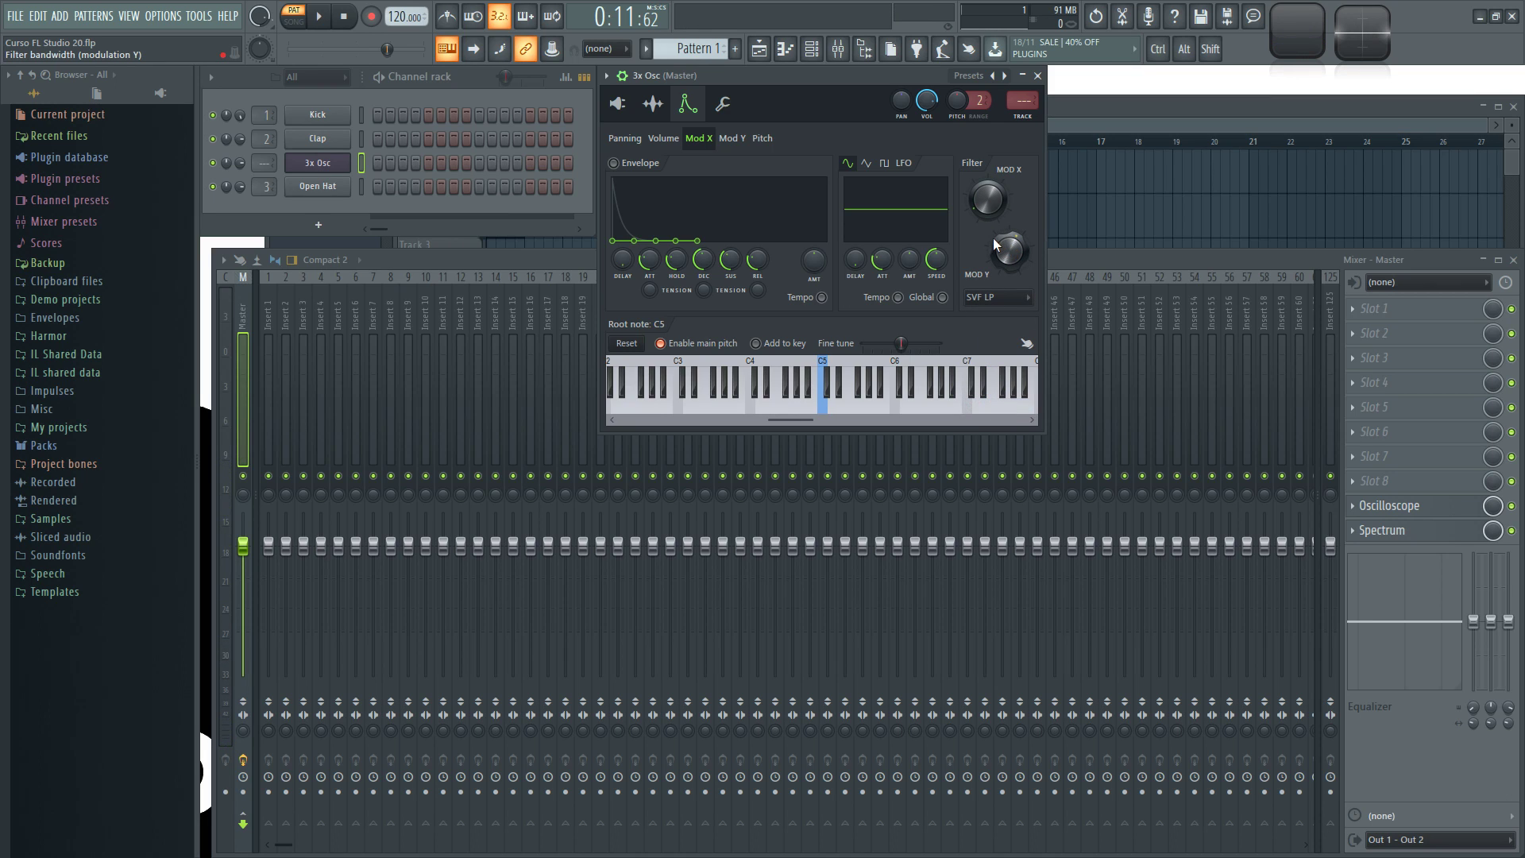
{"action": "key", "text": "z"}
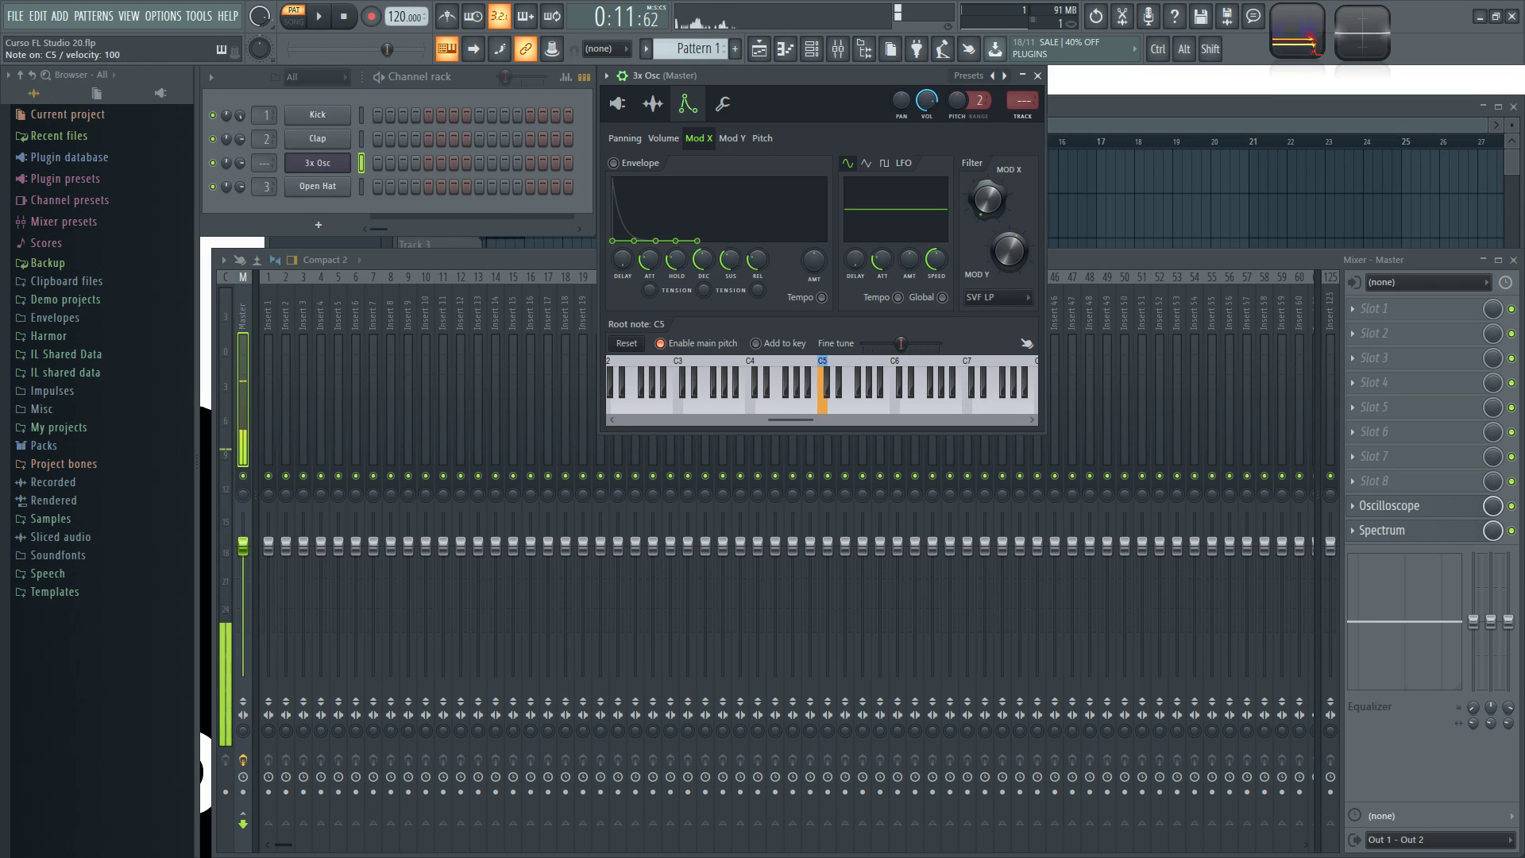
Step: Set the filter type to SVF LPx2 and play C5 while adjusting the Mod X filter frequency
{"action": "left_click", "coordinate": [1006, 301]}
{"action": "left_click", "coordinate": [984, 420]}
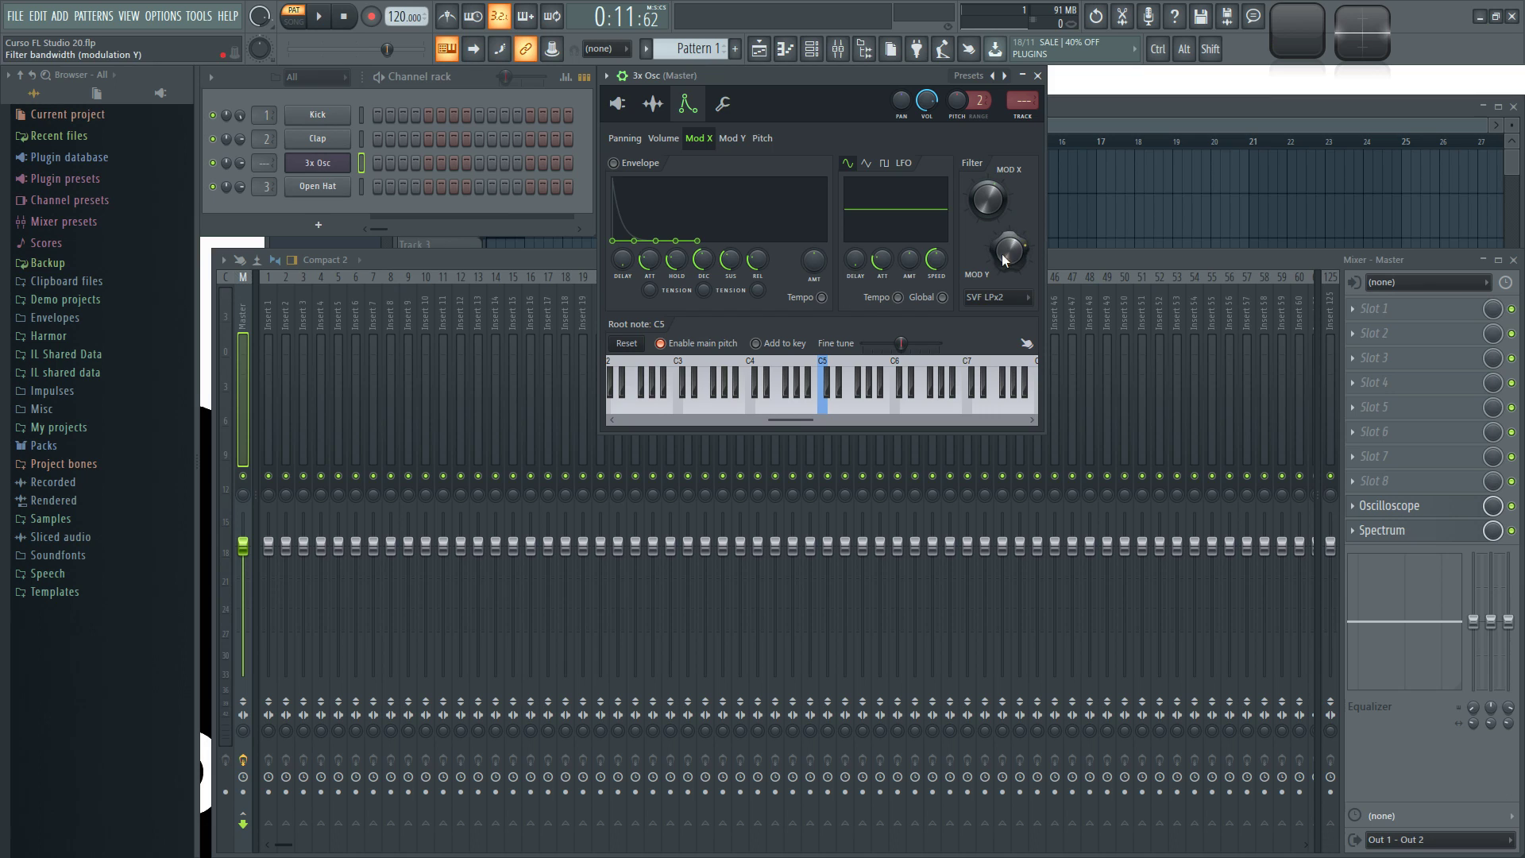
{"action": "left_click", "coordinate": [996, 297]}
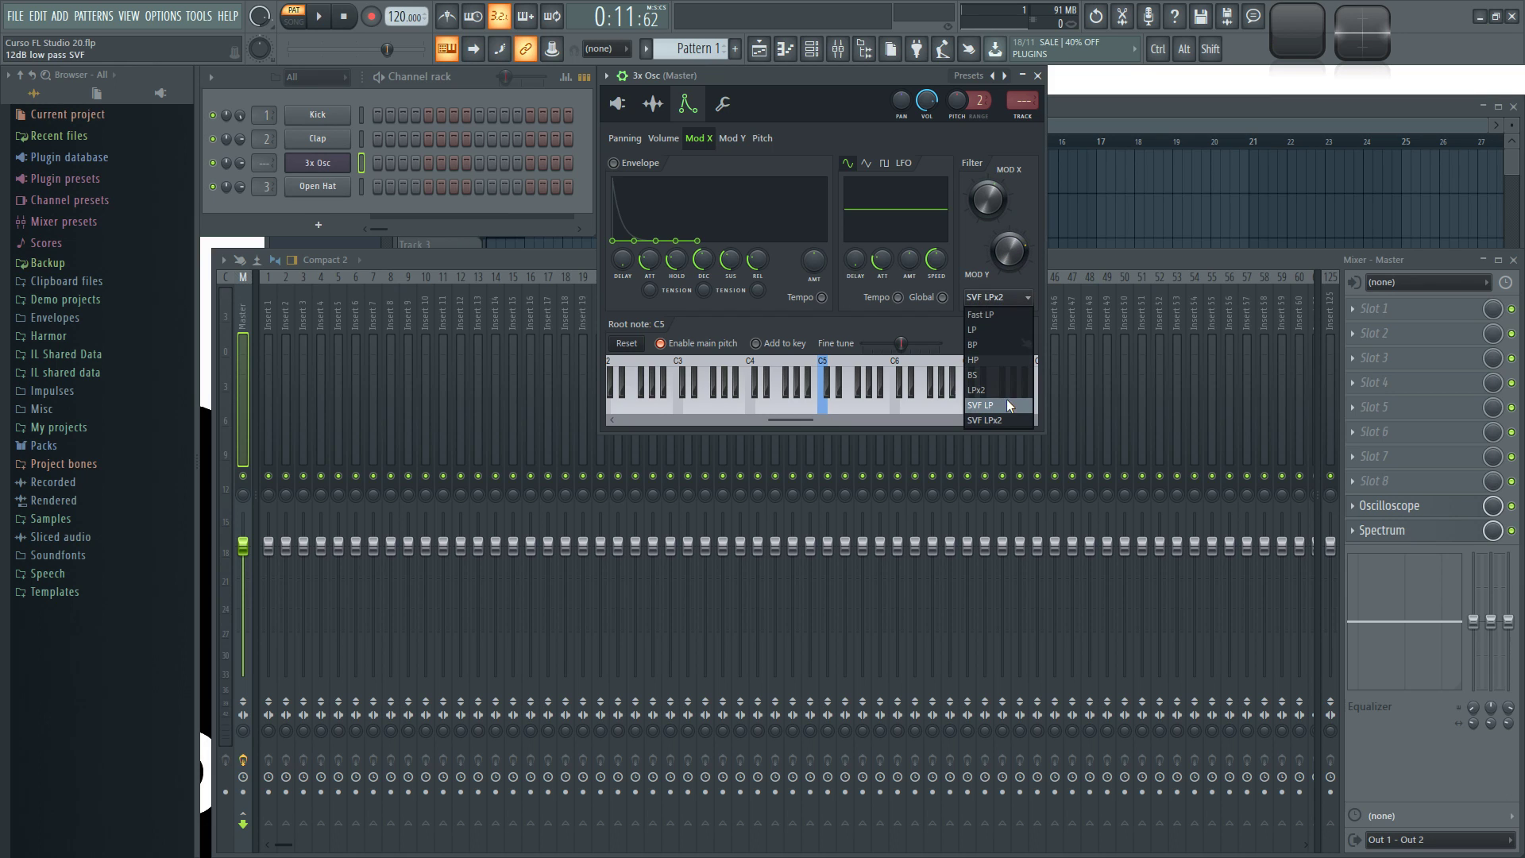
{"action": "left_click", "coordinate": [977, 236]}
{"action": "key", "text": "q"}
{"action": "left_click_drag", "start_coordinate": [989, 201], "coordinate": [989, 218]}
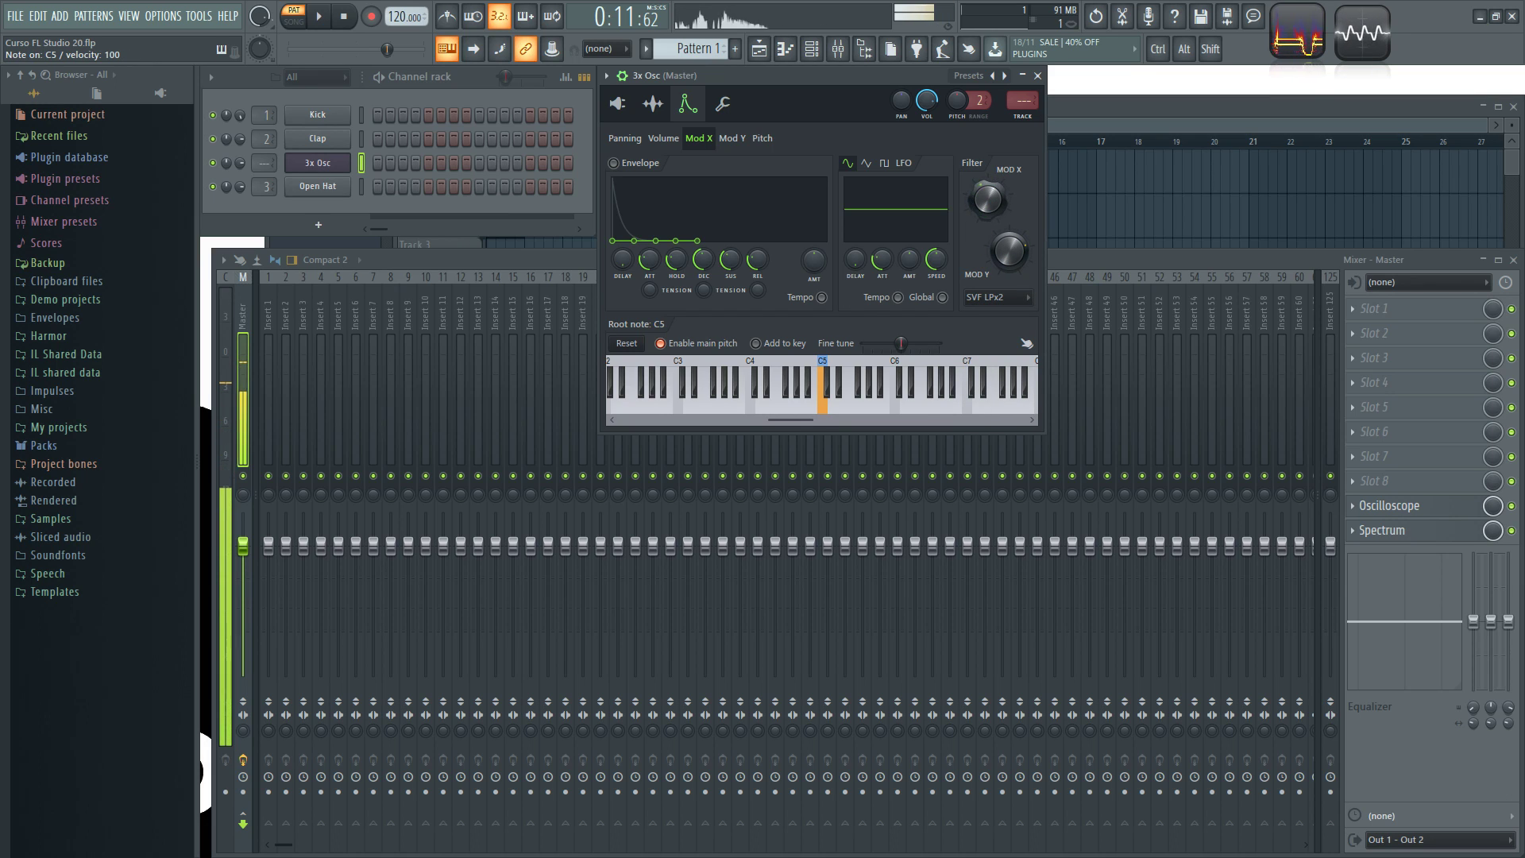
{"action": "key", "text": "t"}
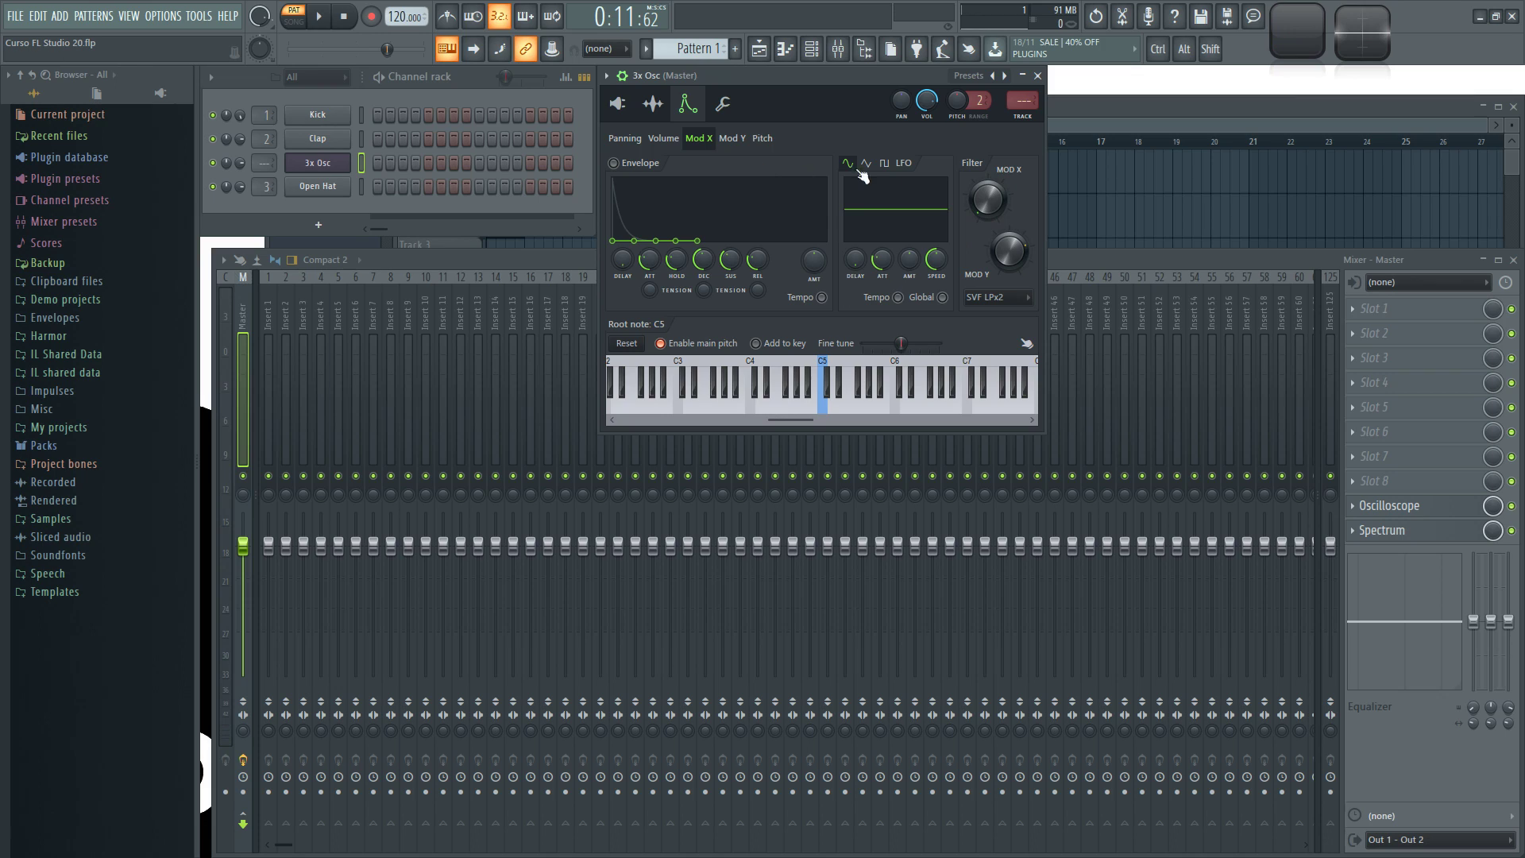
Step: Raise the Mod X envelope's amount, cut its hold to the minimum, and play C5
{"action": "left_click", "coordinate": [1003, 296]}
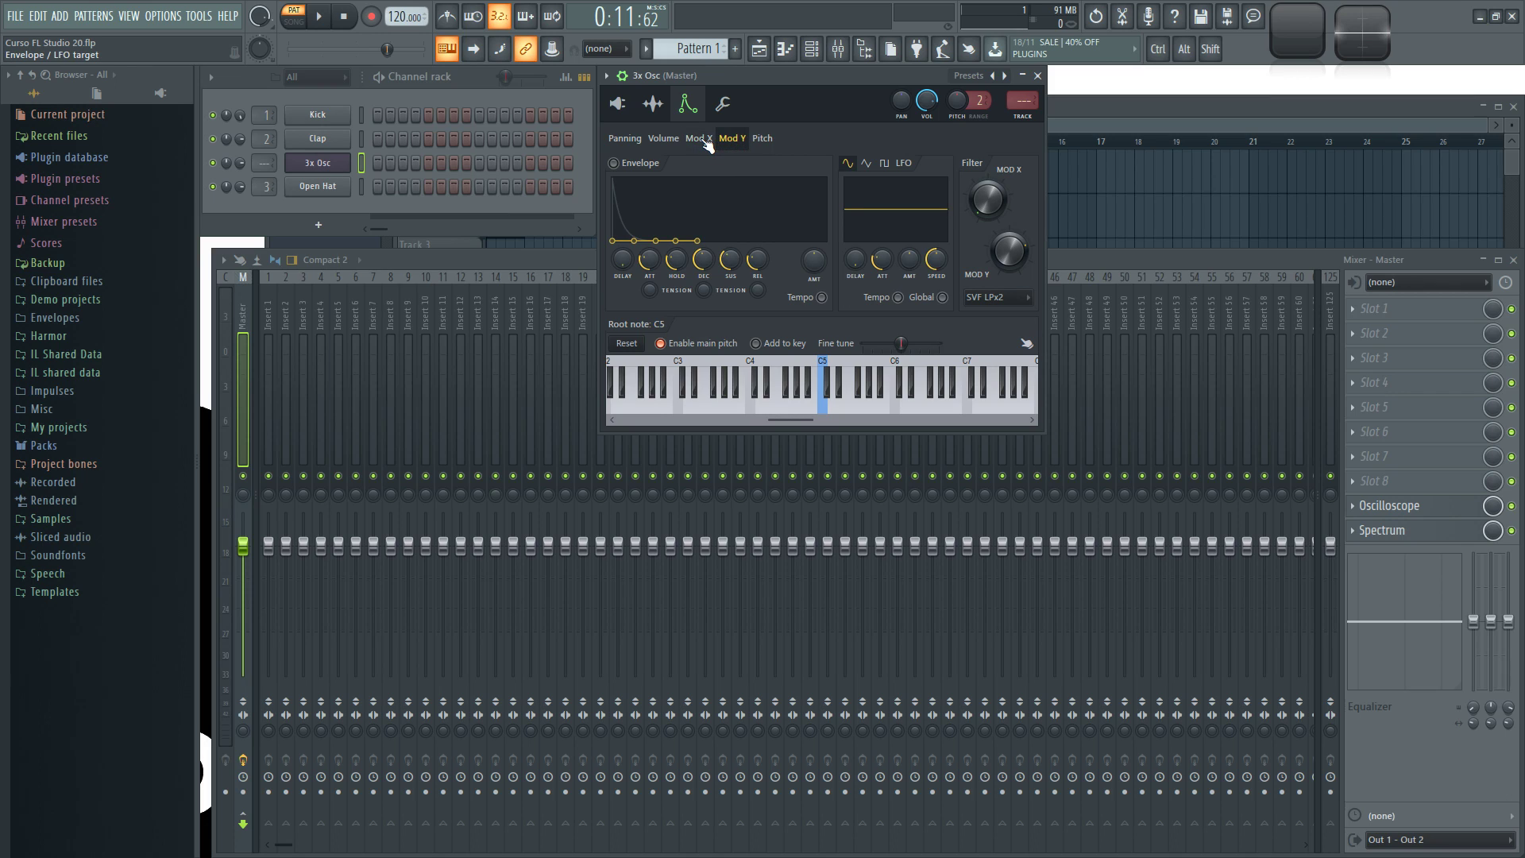
{"action": "left_click_drag", "start_coordinate": [814, 260], "coordinate": [814, 214]}
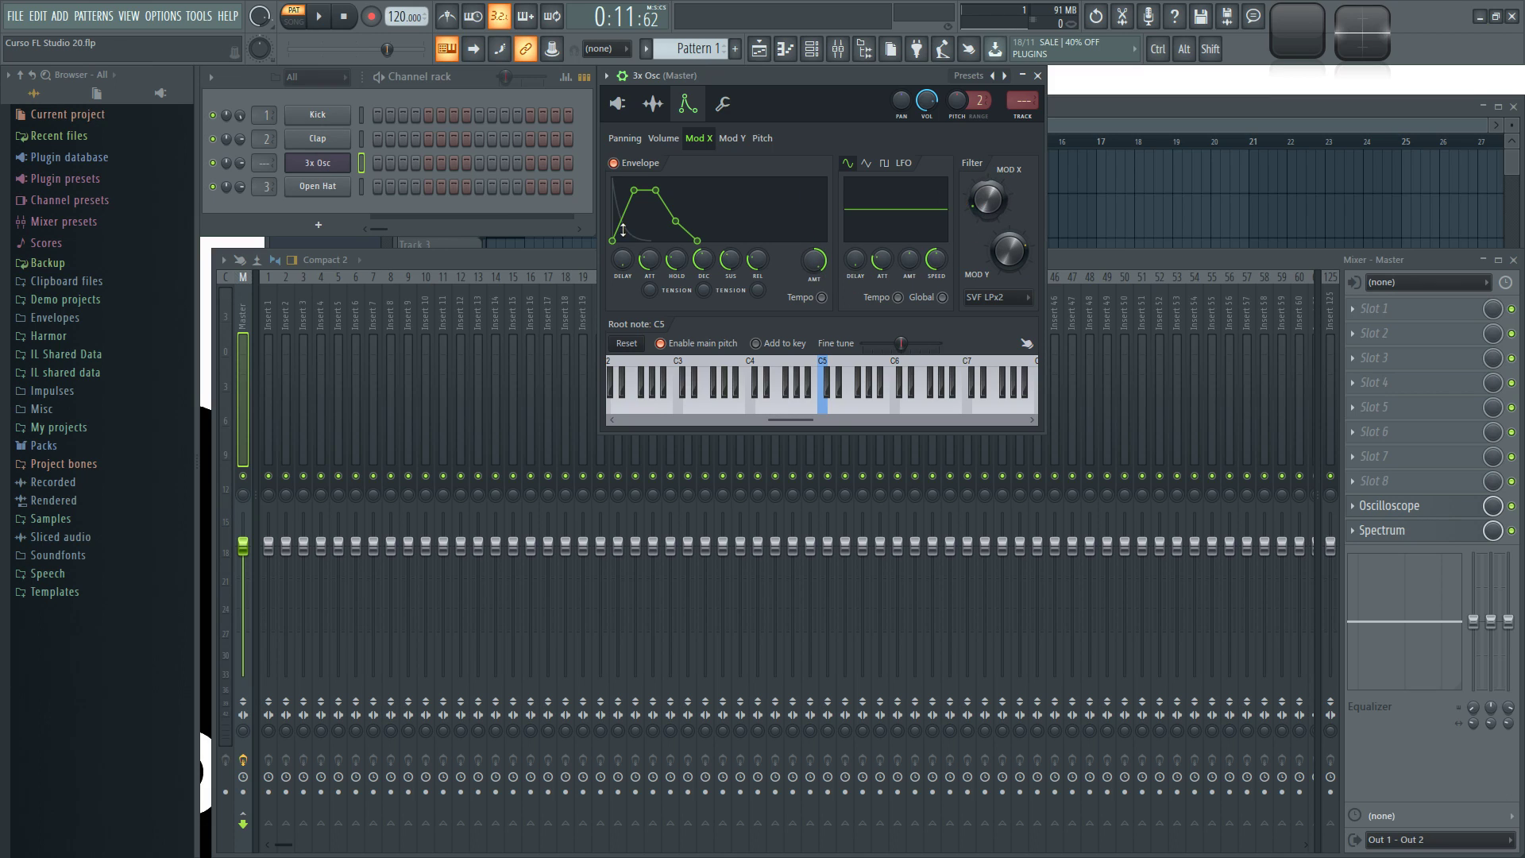
{"action": "left_click_drag", "start_coordinate": [675, 259], "coordinate": [676, 280]}
{"action": "left_click", "coordinate": [822, 393]}
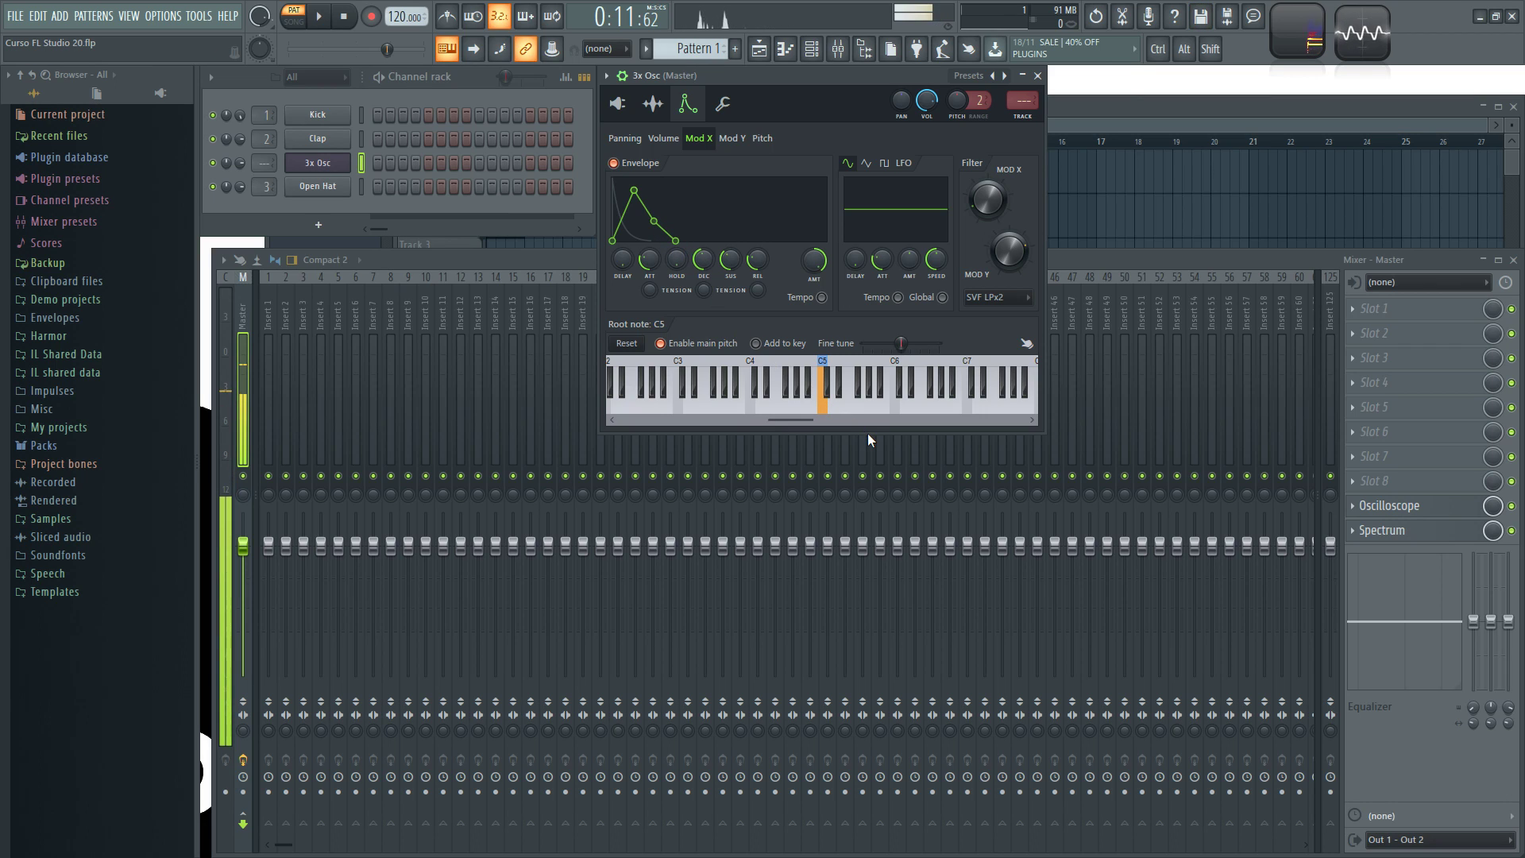
Step: Lengthen the Mod X envelope's attack and decay, playing C5 to hear the filter sweep
{"action": "left_click_drag", "start_coordinate": [650, 259], "coordinate": [650, 241]}
{"action": "key", "text": "q"}
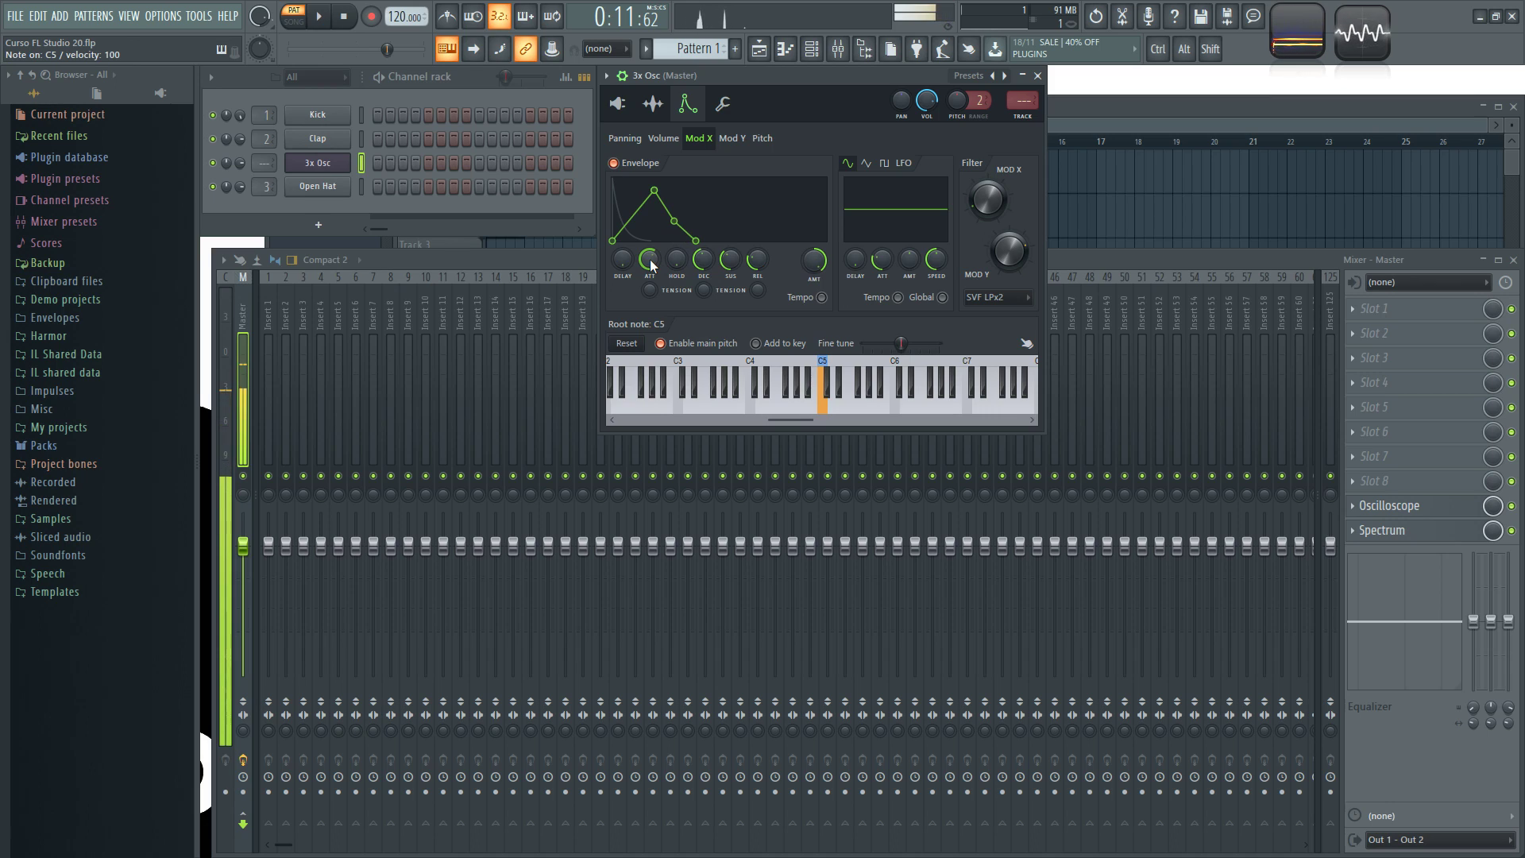
{"action": "left_click_drag", "start_coordinate": [703, 260], "coordinate": [703, 248]}
{"action": "left_click", "coordinate": [968, 403]}
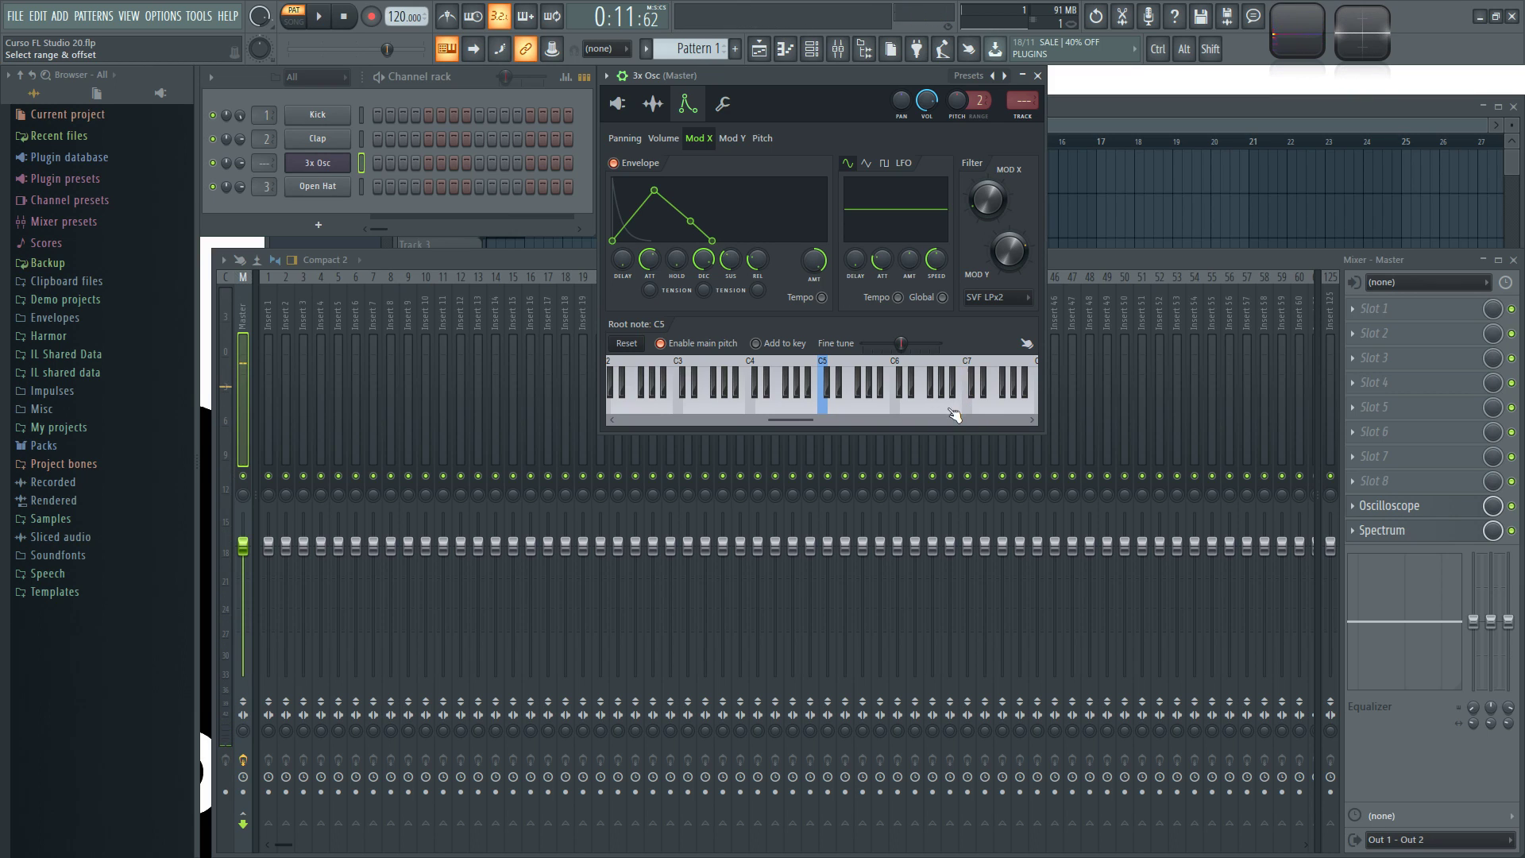
Step: Review the Volume, Mod X and Mod Y envelope targets, ending on Volume, and look briefly at the channel's miscellaneous functions page
{"action": "left_click", "coordinate": [663, 138]}
{"action": "left_click", "coordinate": [699, 138]}
{"action": "left_click", "coordinate": [731, 140]}
{"action": "left_click", "coordinate": [699, 138]}
{"action": "left_click", "coordinate": [671, 138]}
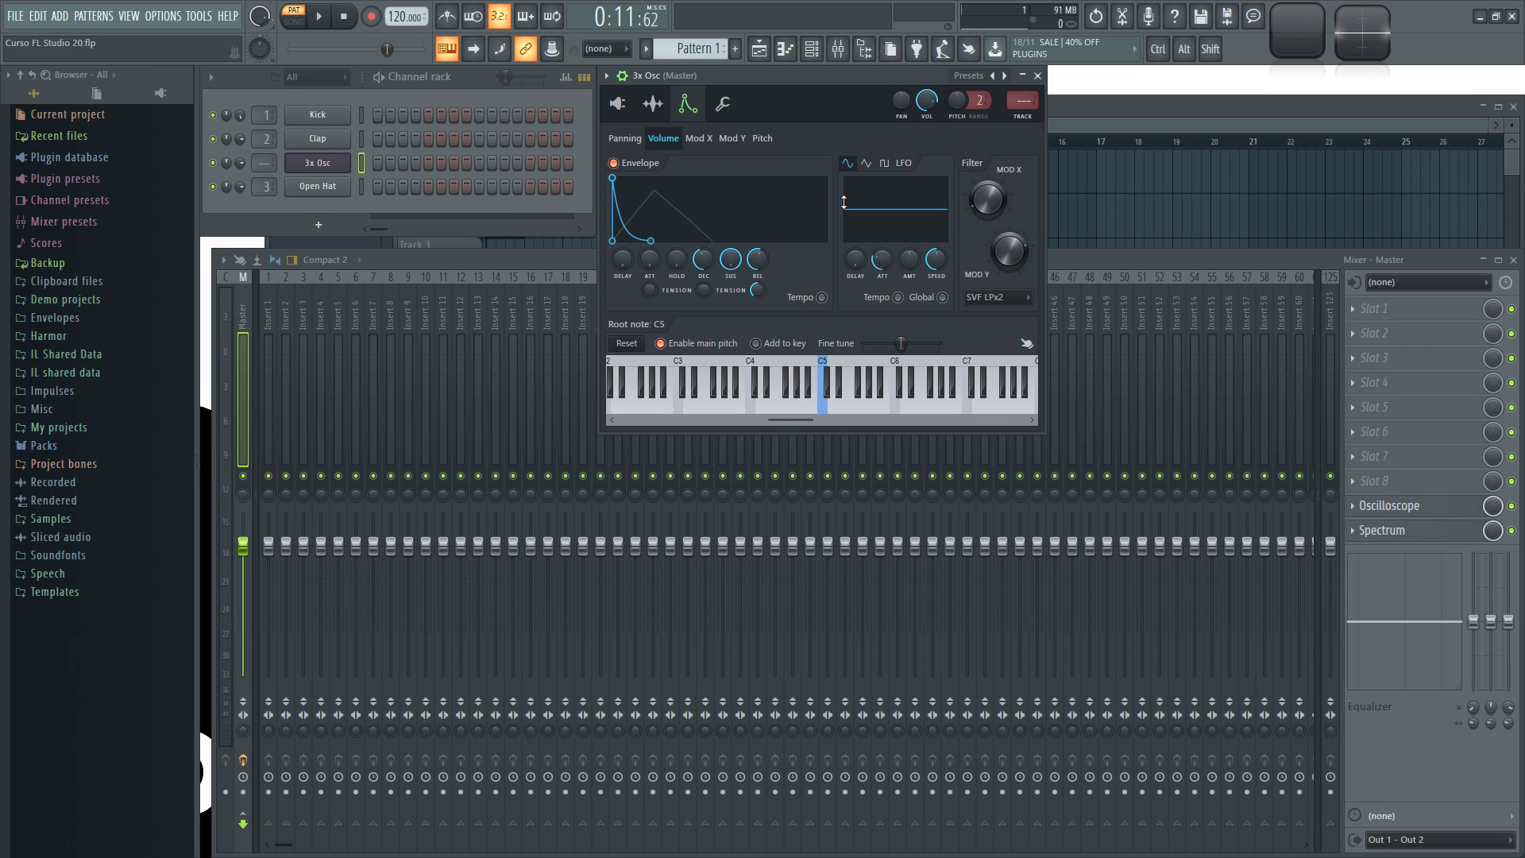
{"action": "left_click", "coordinate": [722, 103]}
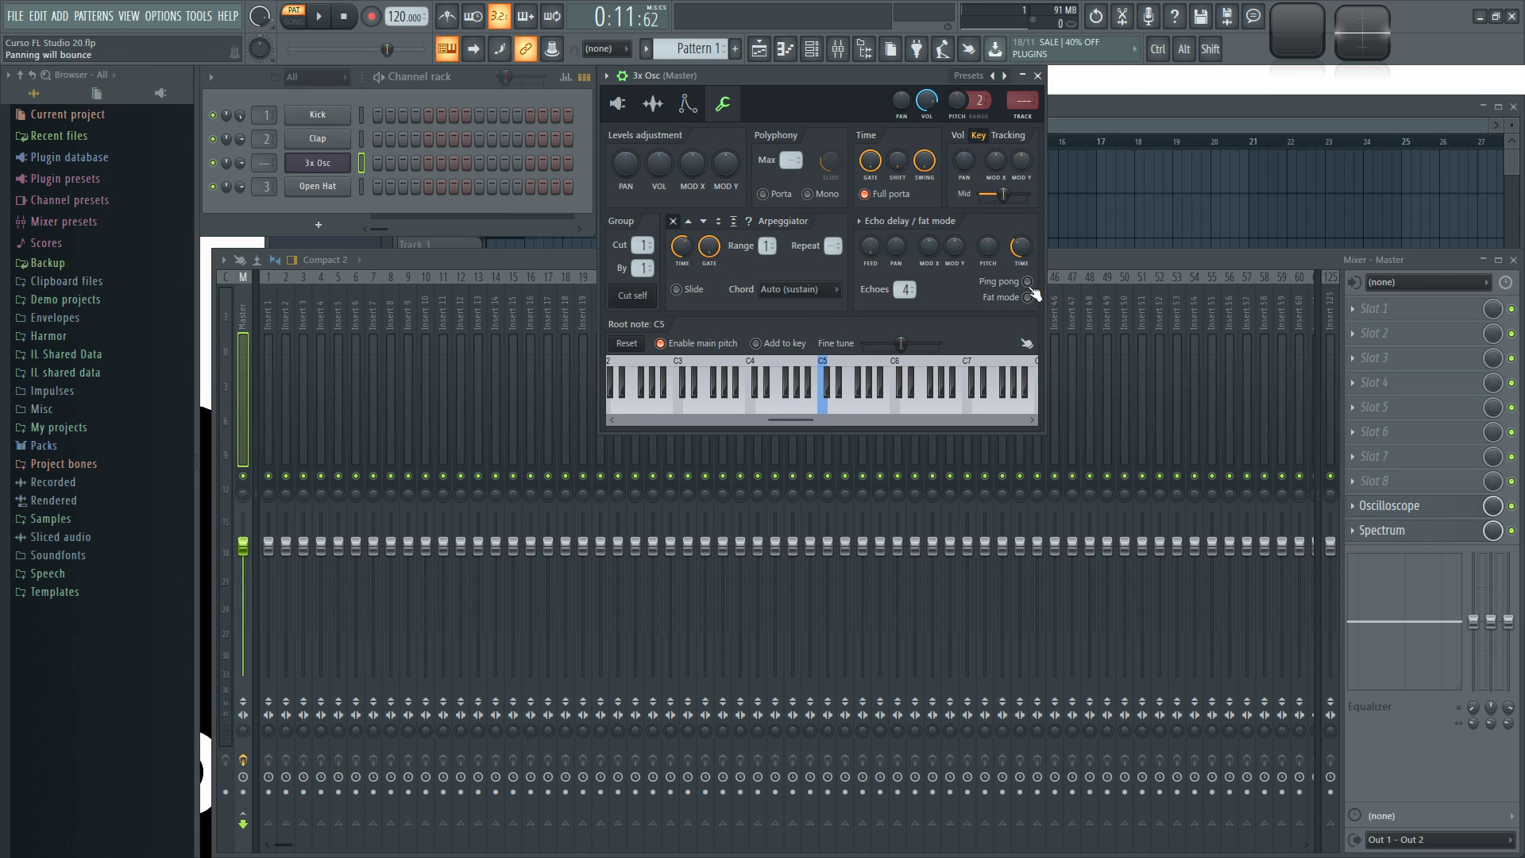
{"action": "left_click", "coordinate": [689, 103]}
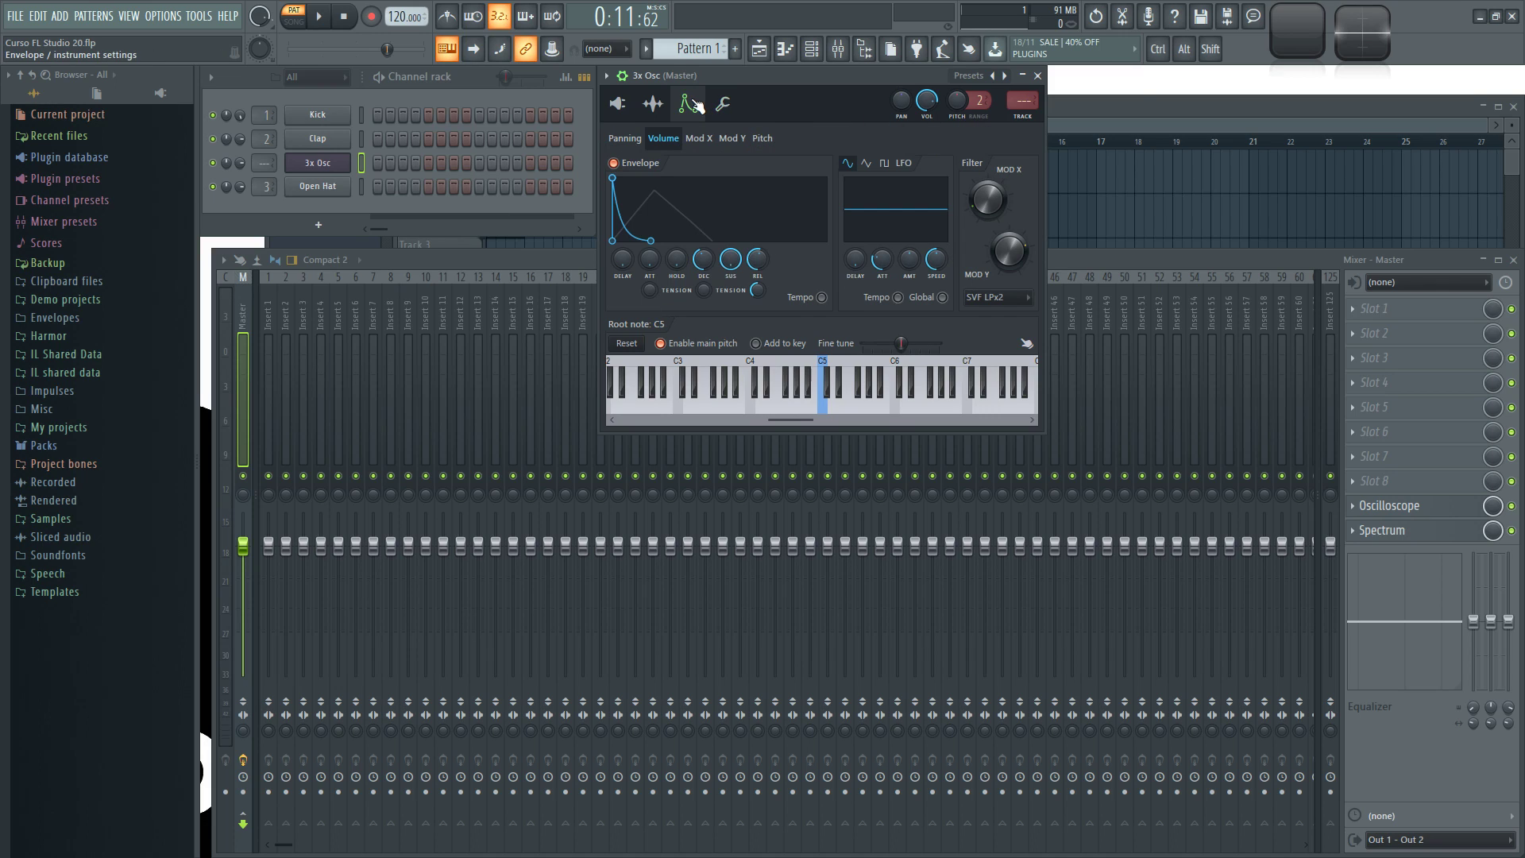